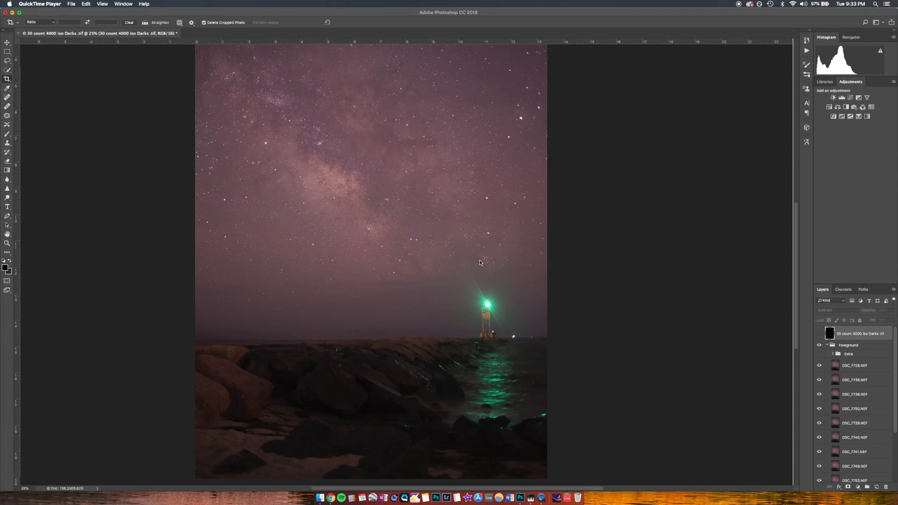
- Examine the exposure layers stored in the Sky group, close that group and reopen the Foreground group
{"action": "left_click", "coordinate": [480, 262]}
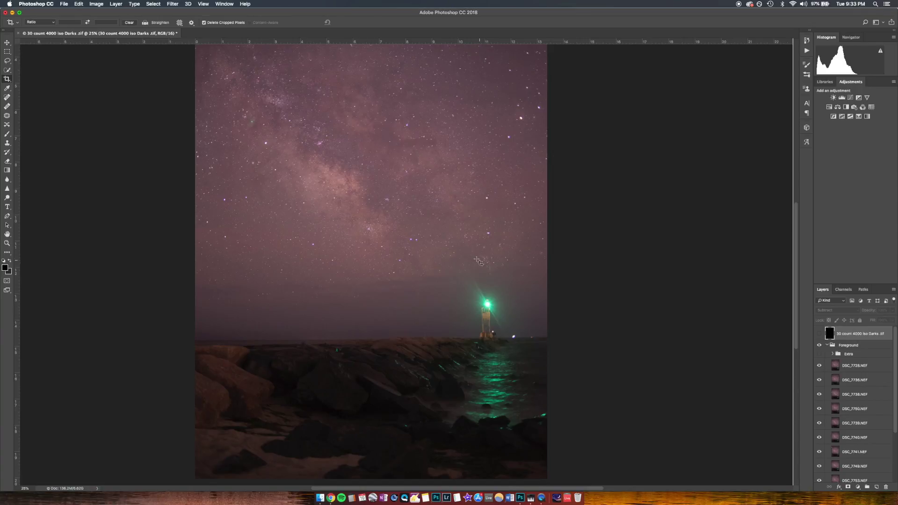
{"action": "left_click", "coordinate": [19, 13]}
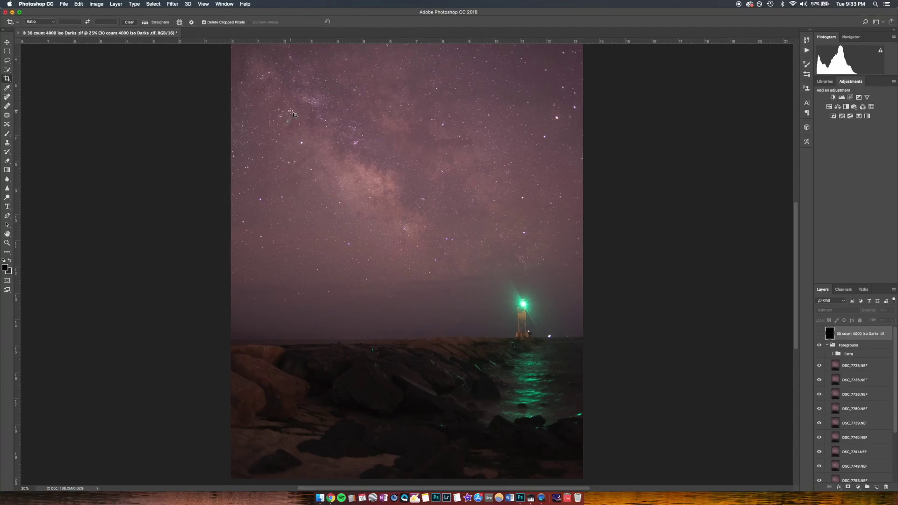
{"action": "key", "text": "super+minus"}
{"action": "key", "text": "super"}
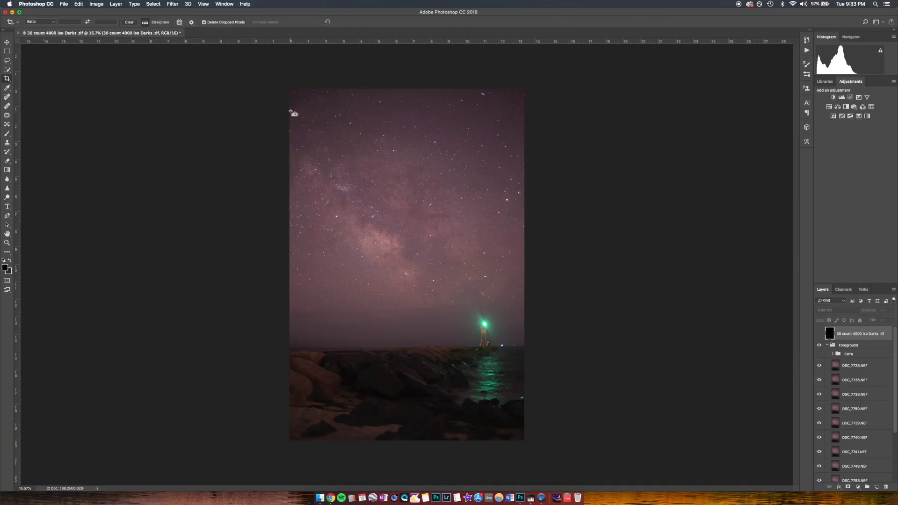
{"action": "key", "text": "super"}
{"action": "left_click", "coordinate": [827, 345]}
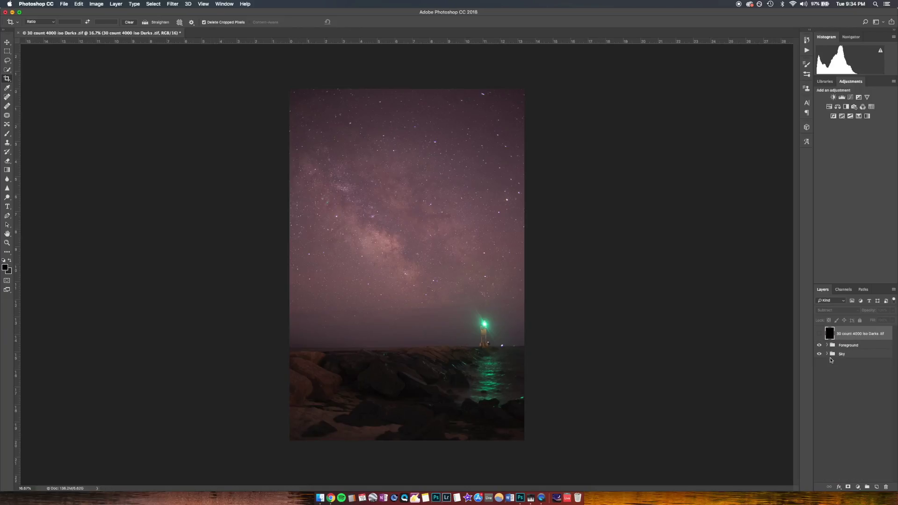
{"action": "left_click", "coordinate": [826, 354]}
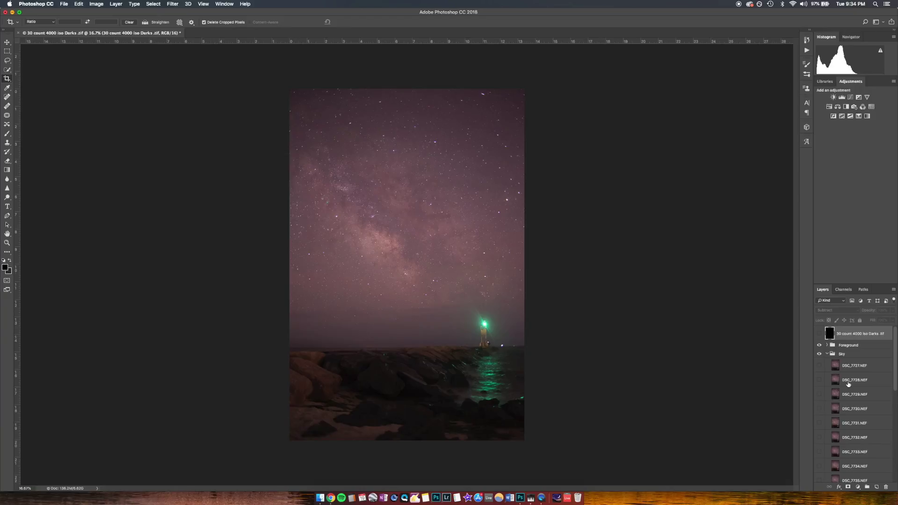
{"action": "scroll", "coordinate": [846, 395], "scroll_direction": "down", "scroll_amount": 5}
{"action": "scroll", "coordinate": [848, 402], "scroll_direction": "down", "scroll_amount": 1}
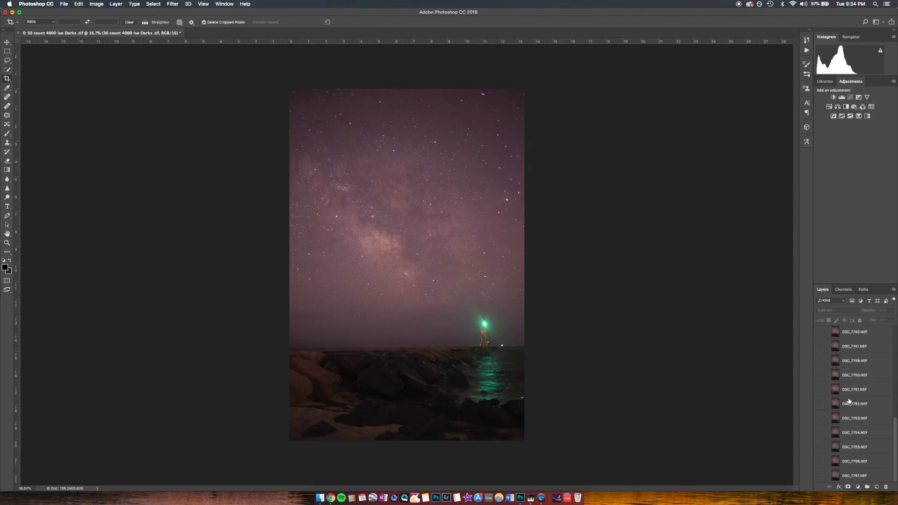
{"action": "scroll", "coordinate": [849, 401], "scroll_direction": "up", "scroll_amount": 8}
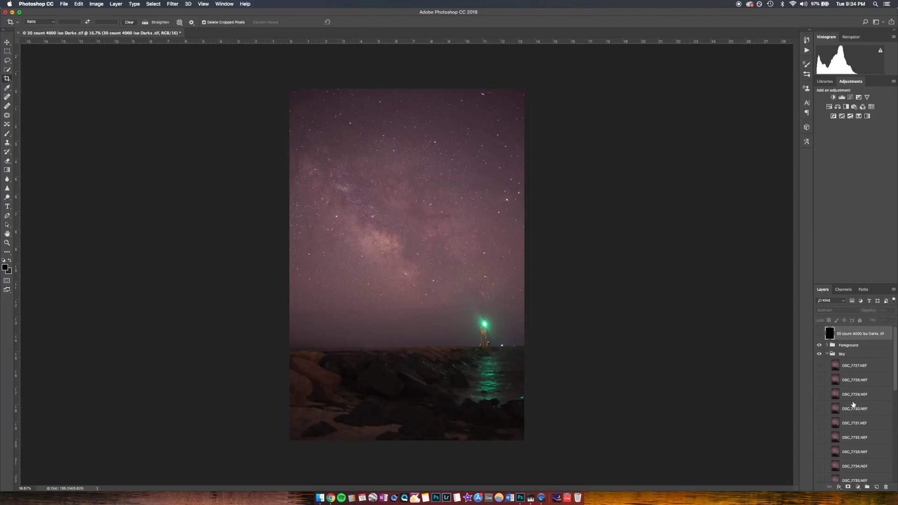
{"action": "left_click", "coordinate": [827, 354]}
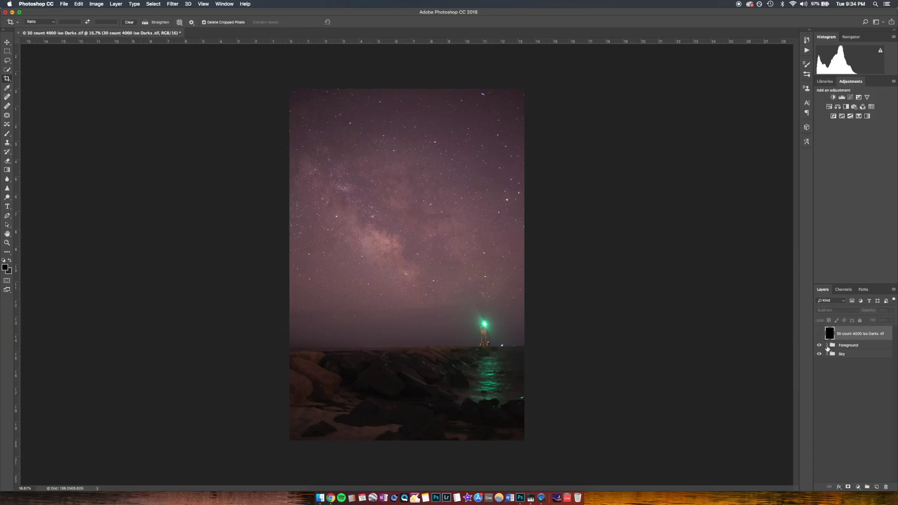
{"action": "left_click", "coordinate": [827, 346]}
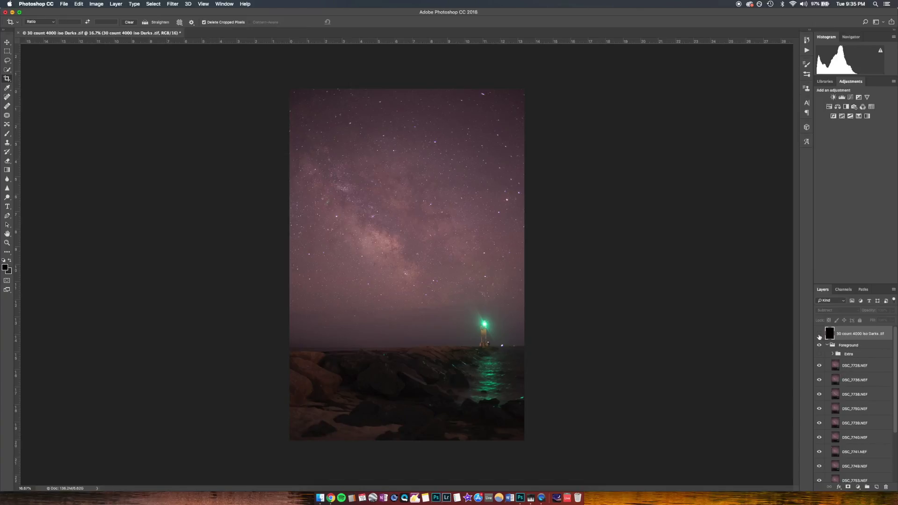
- Leave the crop preview for the Move tool and make the 30 count 4000 iso Darks layer visible
{"action": "left_click", "coordinate": [848, 335]}
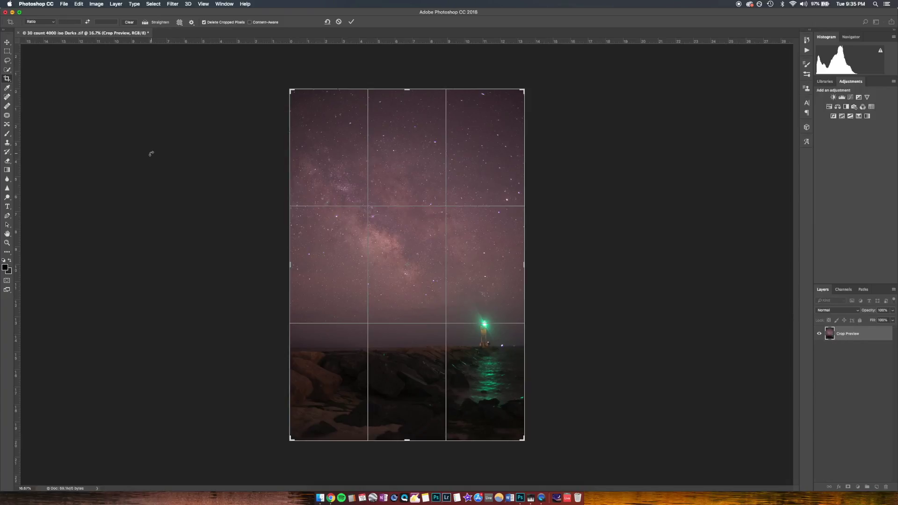
{"action": "left_click", "coordinate": [6, 42]}
{"action": "left_click", "coordinate": [424, 158]}
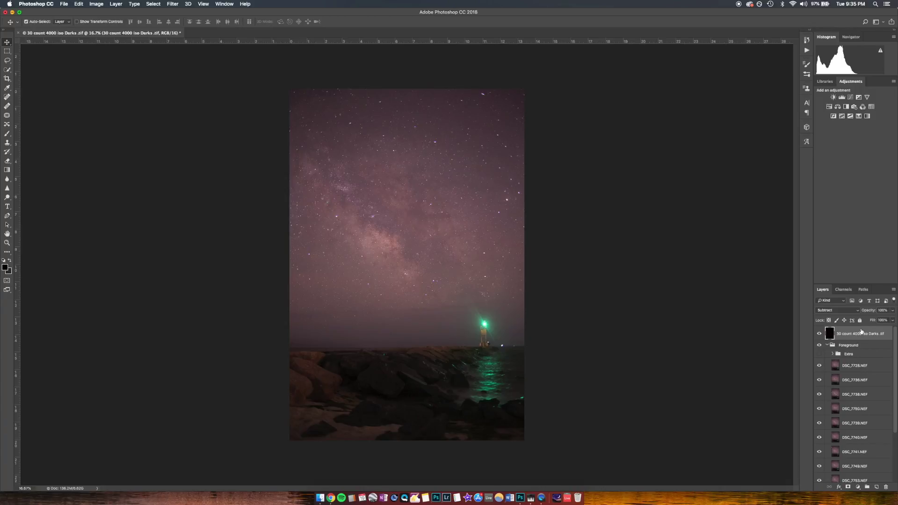
- Move the 30 count 4000 iso Darks layer into the Foreground group, directly below the first exposure, DSC_7728.NEF
{"action": "left_click_drag", "start_coordinate": [861, 334], "coordinate": [864, 371]}
{"action": "left_click", "coordinate": [837, 333]}
{"action": "left_click", "coordinate": [827, 331]}
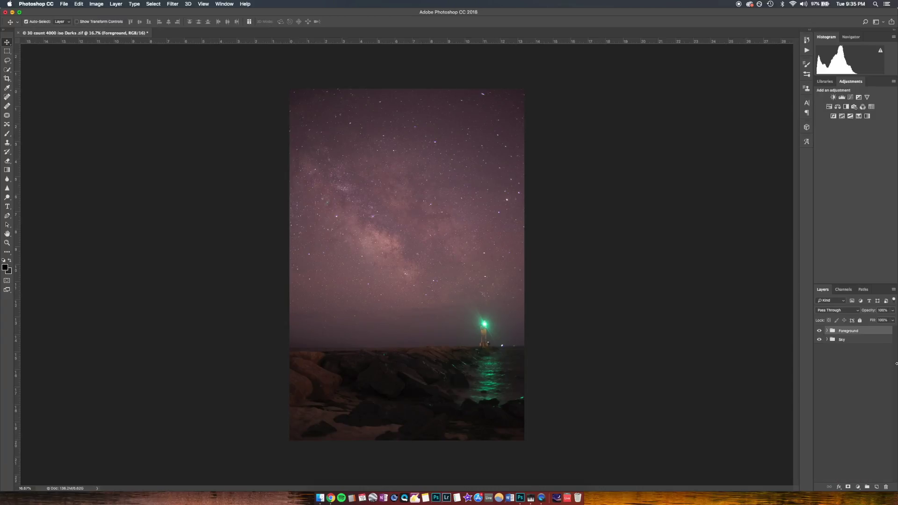
{"action": "left_click", "coordinate": [827, 332]}
{"action": "left_click", "coordinate": [856, 368]}
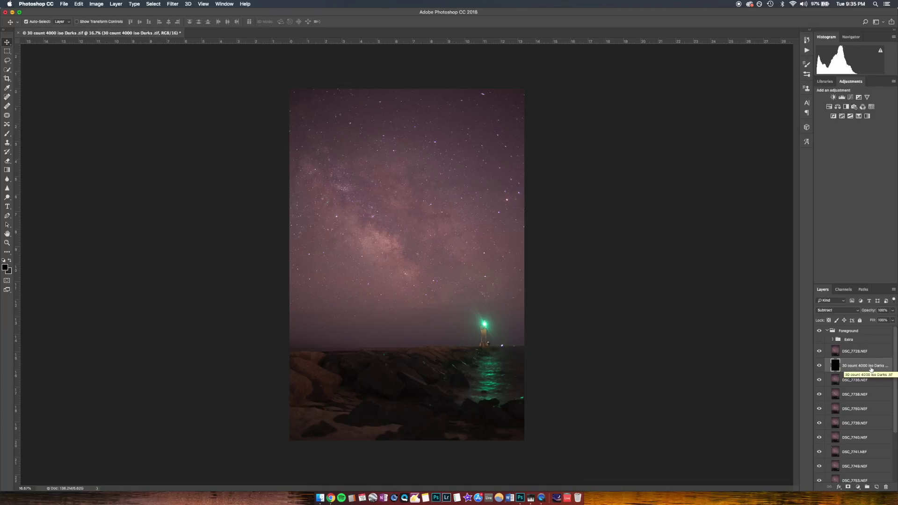
- Duplicate the darks layer and place the copy directly above the first exposure in the Foreground group
{"action": "key", "text": "super+j"}
{"action": "left_click", "coordinate": [862, 367]}
{"action": "left_click_drag", "start_coordinate": [861, 367], "coordinate": [863, 347]}
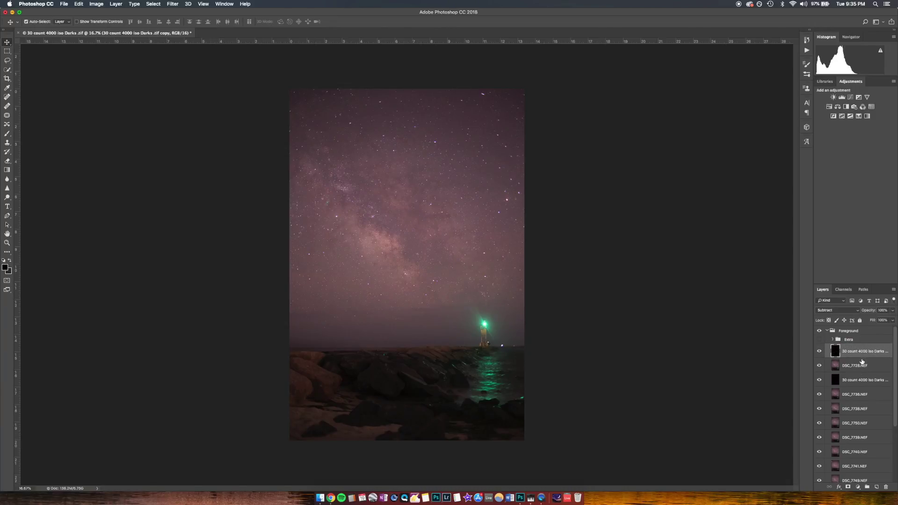
- Duplicate the darks layer below the first exposure five times
{"action": "left_click", "coordinate": [858, 384]}
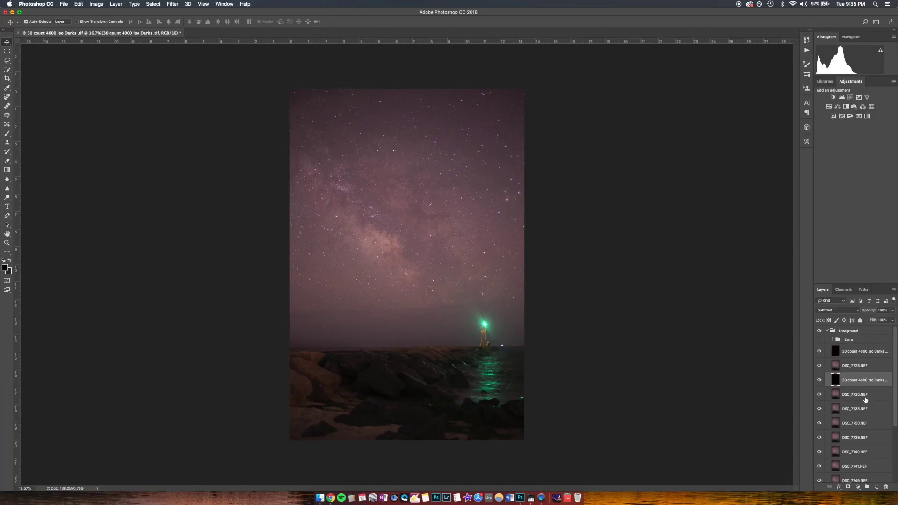
{"action": "key", "text": "super+j"}
{"action": "key", "text": "super+j"}
{"action": "key", "text": "super+j"}
{"action": "key", "text": "super+j"}
{"action": "key", "text": "super+j"}
- Place darks copies directly above DSC_7738.NEF, DSC_7750.NEF and DSC_7739.NEF, undoing the accidental layer group
{"action": "left_click_drag", "start_coordinate": [854, 370], "coordinate": [866, 456]}
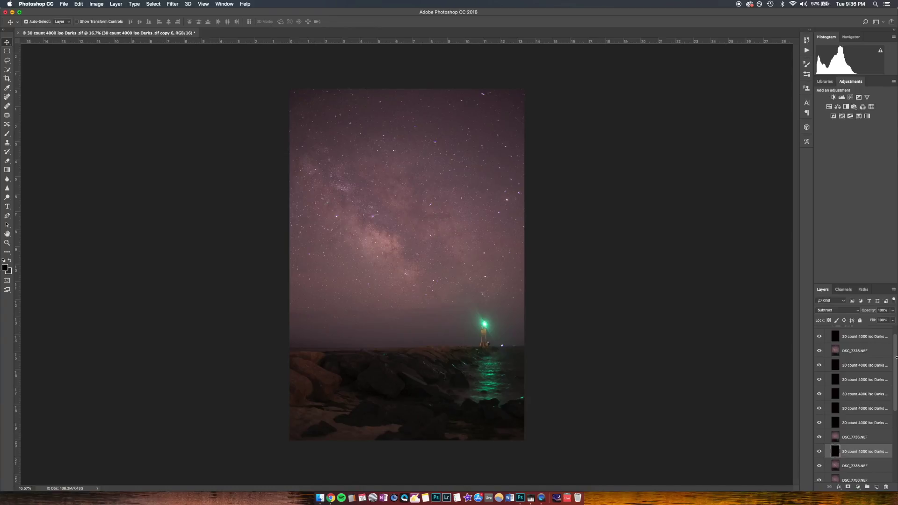
{"action": "left_click_drag", "start_coordinate": [863, 423], "coordinate": [866, 471]}
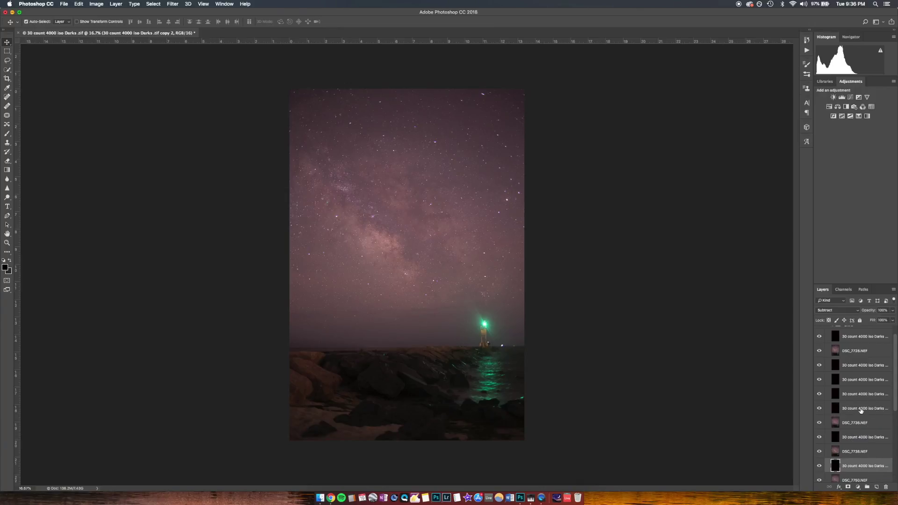
{"action": "scroll", "coordinate": [861, 411], "scroll_direction": "down", "scroll_amount": 1}
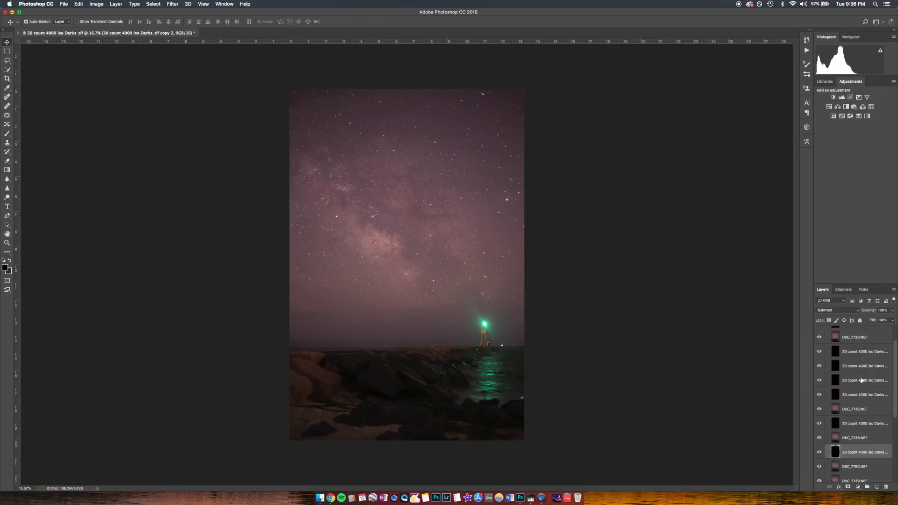
{"action": "left_click_drag", "start_coordinate": [862, 380], "coordinate": [867, 487]}
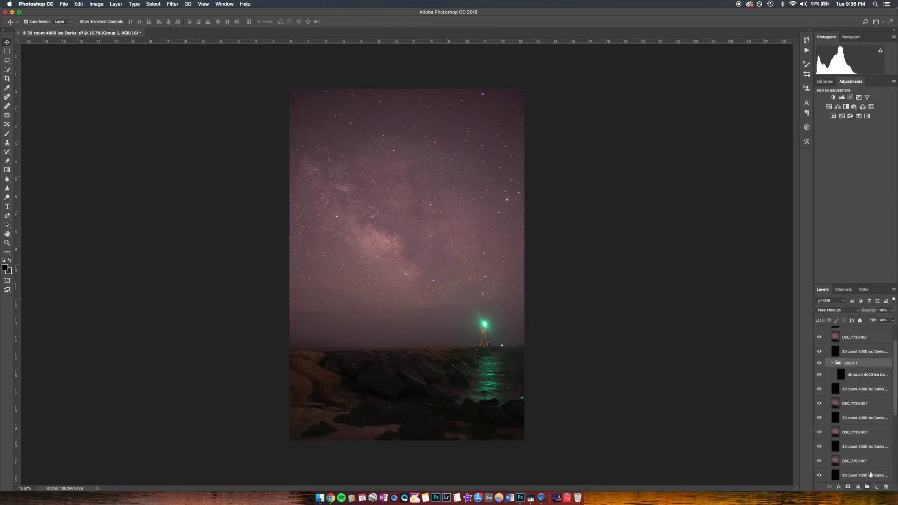
{"action": "scroll", "coordinate": [859, 402], "scroll_direction": "up", "scroll_amount": 2}
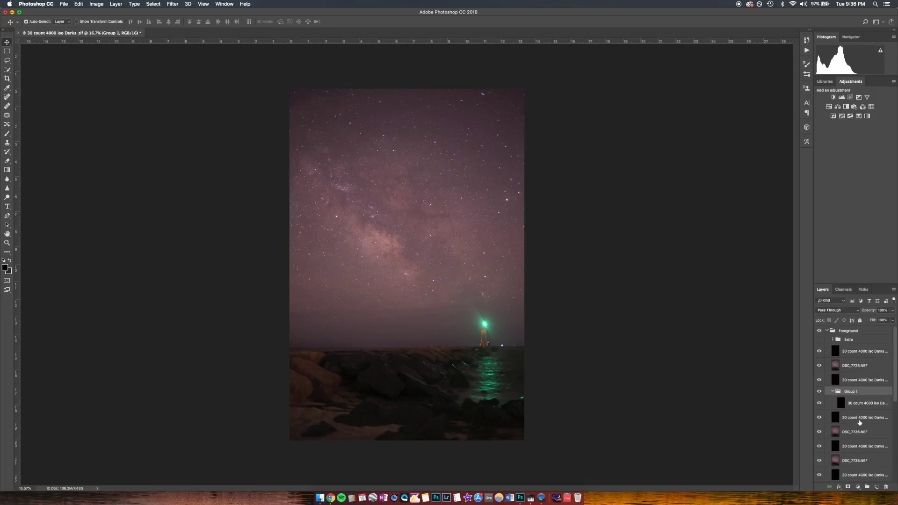
{"action": "key", "text": "super+z"}
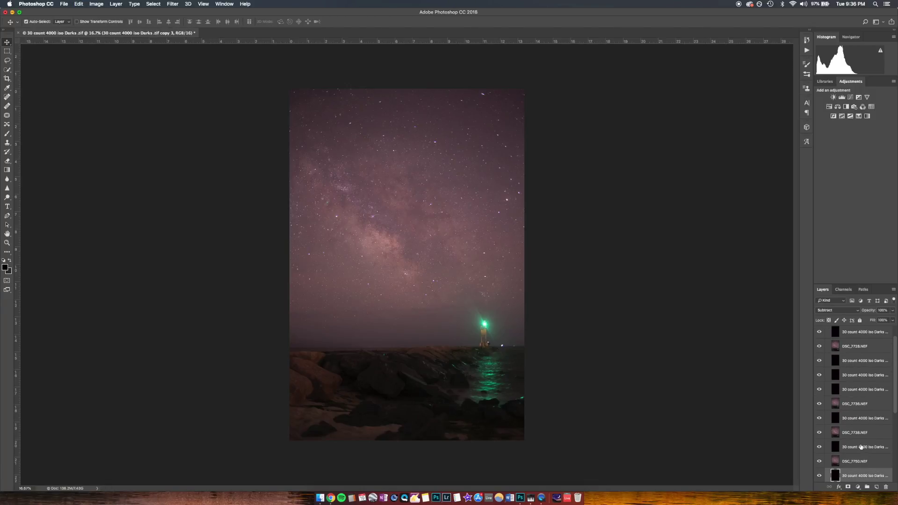
- Redistribute the spare darks copies so that one sits directly above each Foreground exposure down to DSC_7741.NEF
{"action": "scroll", "coordinate": [854, 434], "scroll_direction": "up", "scroll_amount": 3}
{"action": "left_click_drag", "start_coordinate": [855, 388], "coordinate": [859, 439]}
{"action": "left_click_drag", "start_coordinate": [858, 368], "coordinate": [861, 441]}
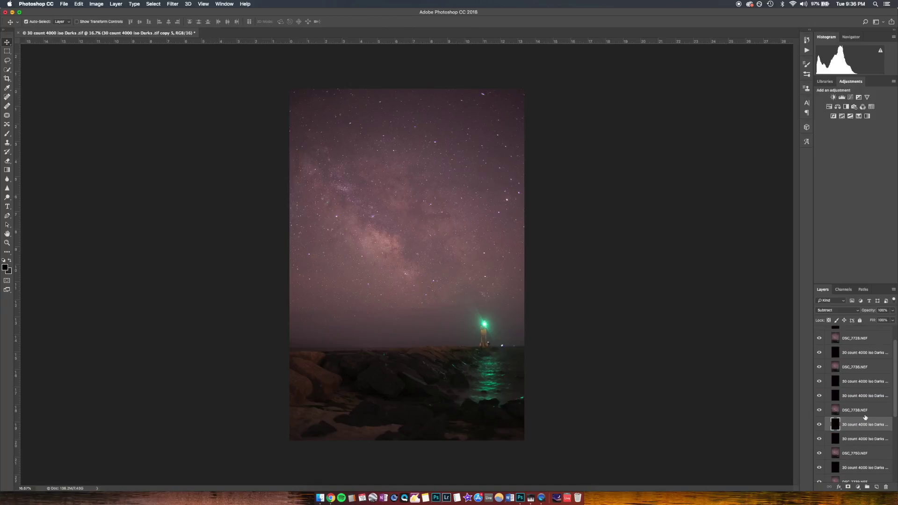
{"action": "scroll", "coordinate": [865, 418], "scroll_direction": "down", "scroll_amount": 3}
{"action": "left_click_drag", "start_coordinate": [865, 398], "coordinate": [865, 457]}
{"action": "scroll", "coordinate": [861, 420], "scroll_direction": "down", "scroll_amount": 2}
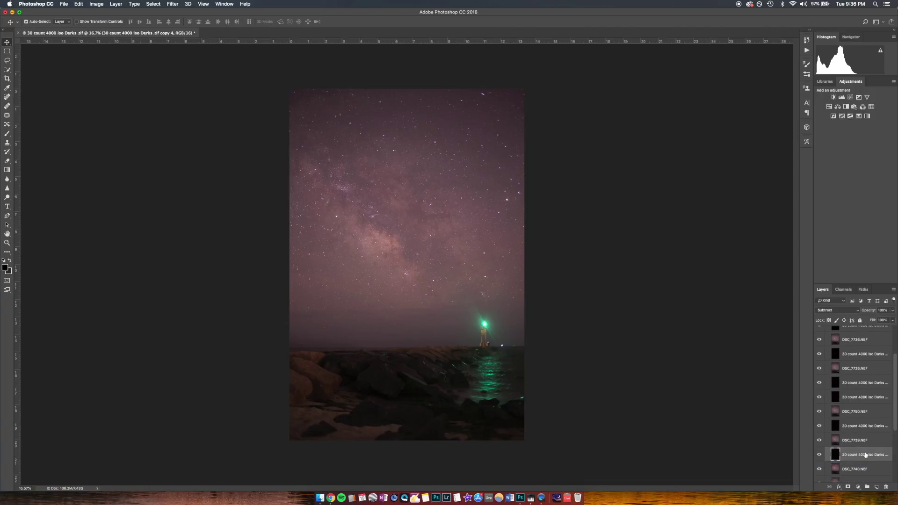
{"action": "left_click_drag", "start_coordinate": [857, 369], "coordinate": [866, 465]}
{"action": "scroll", "coordinate": [867, 465], "scroll_direction": "down", "scroll_amount": 3}
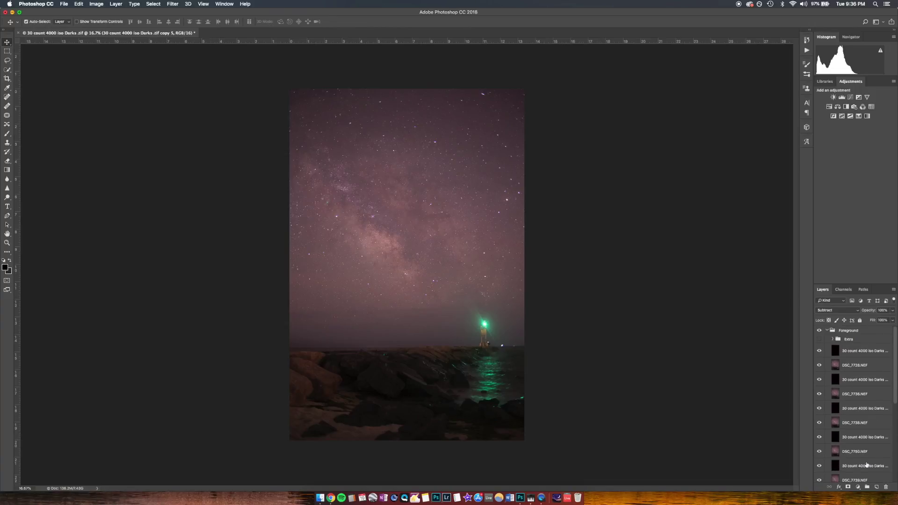
- Duplicate the darks layer above DSC_7741.NEF three times and place the copies above DSC_7749.NEF, DSC_7753.NEF and DSC_7754.NEF
{"action": "key", "text": "super+j"}
{"action": "key", "text": "super+j"}
{"action": "key", "text": "super+j"}
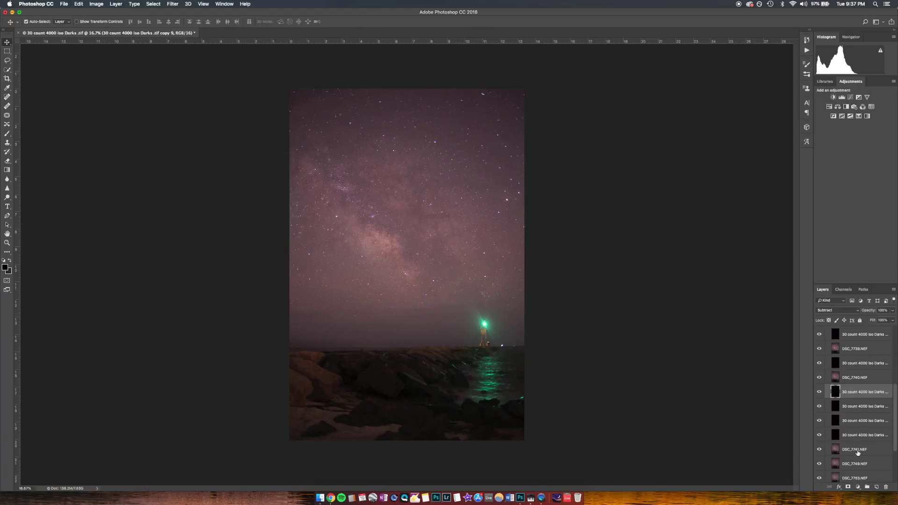
{"action": "scroll", "coordinate": [859, 439], "scroll_direction": "down", "scroll_amount": 3}
{"action": "left_click_drag", "start_coordinate": [855, 374], "coordinate": [858, 438]}
{"action": "left_click_drag", "start_coordinate": [856, 401], "coordinate": [855, 438]}
{"action": "left_click_drag", "start_coordinate": [853, 374], "coordinate": [865, 479]}
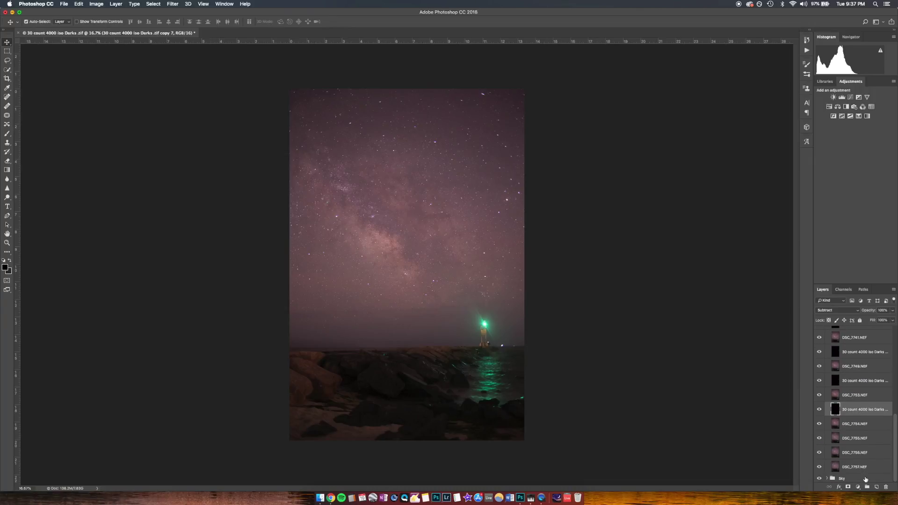
- Duplicate the darks layer above DSC_7754.NEF three times and place the copies above DSC_7755.NEF, DSC_7756.NEF and DSC_7757.NEF
{"action": "key", "text": "super+j"}
{"action": "key", "text": "super+j"}
{"action": "key", "text": "super+j"}
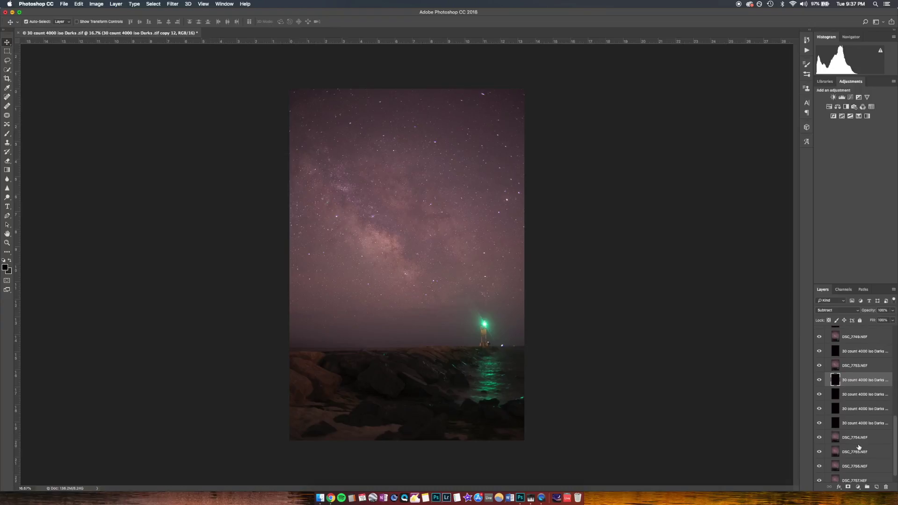
{"action": "scroll", "coordinate": [855, 402], "scroll_direction": "down", "scroll_amount": 1}
{"action": "left_click_drag", "start_coordinate": [852, 424], "coordinate": [862, 438]}
{"action": "left_click_drag", "start_coordinate": [856, 365], "coordinate": [867, 453]}
{"action": "scroll", "coordinate": [870, 468], "scroll_direction": "up", "scroll_amount": 15}
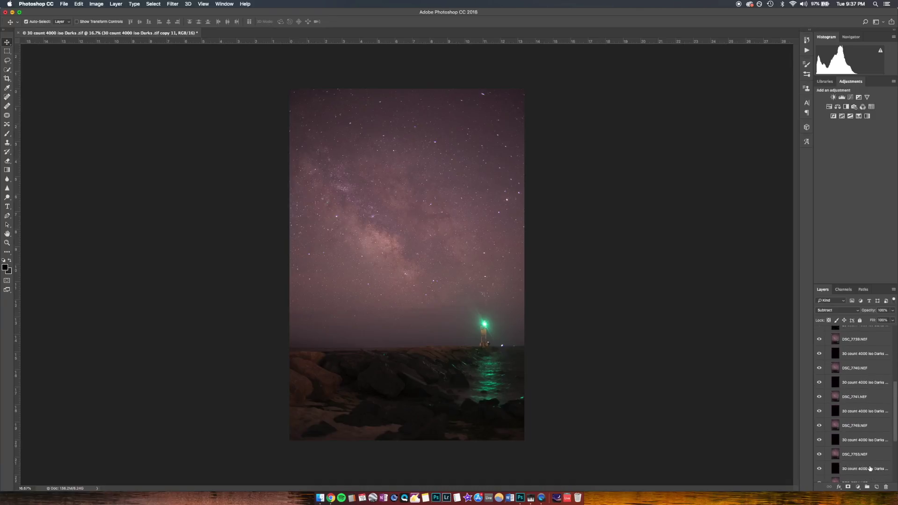
{"action": "scroll", "coordinate": [870, 439], "scroll_direction": "down", "scroll_amount": 15}
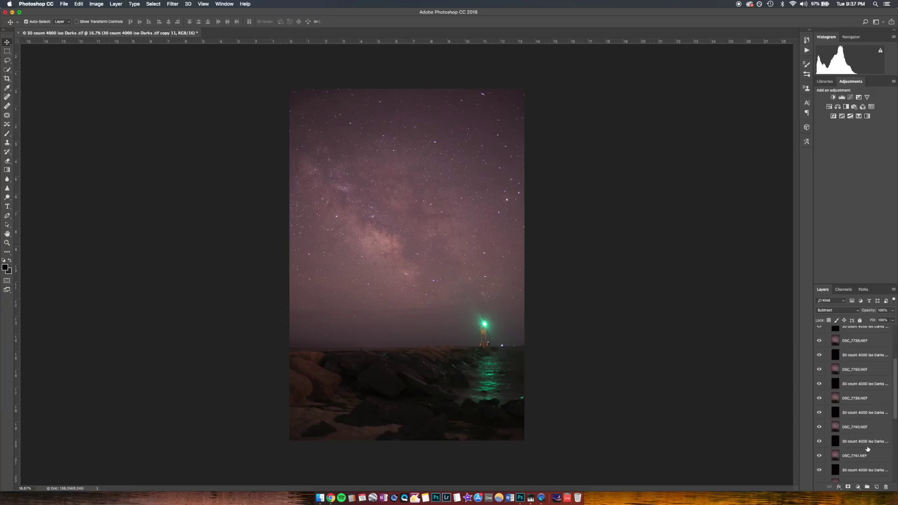
- Place another copy of the darks layer at the top of the Sky group, and hide and collapse that group
{"action": "key", "text": "super+j"}
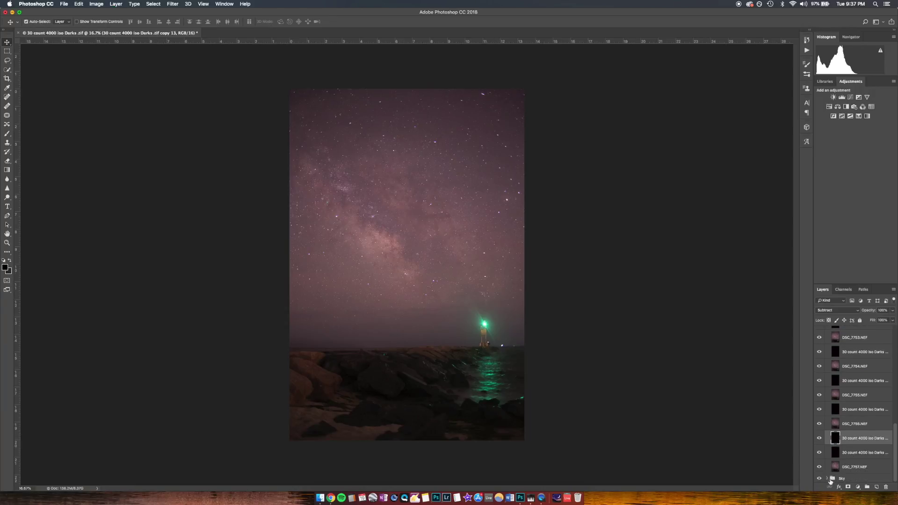
{"action": "scroll", "coordinate": [831, 448], "scroll_direction": "down", "scroll_amount": 1}
{"action": "scroll", "coordinate": [831, 448], "scroll_direction": "down", "scroll_amount": 2}
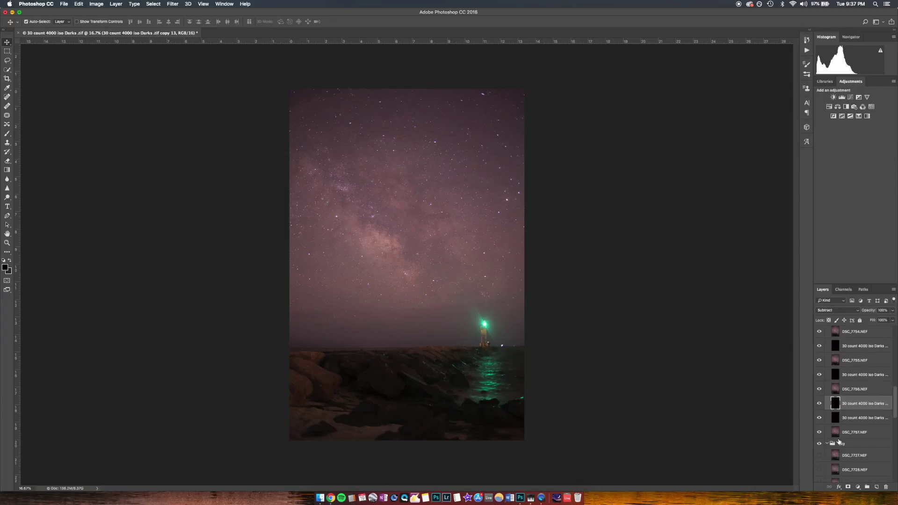
{"action": "left_click_drag", "start_coordinate": [845, 403], "coordinate": [852, 452]}
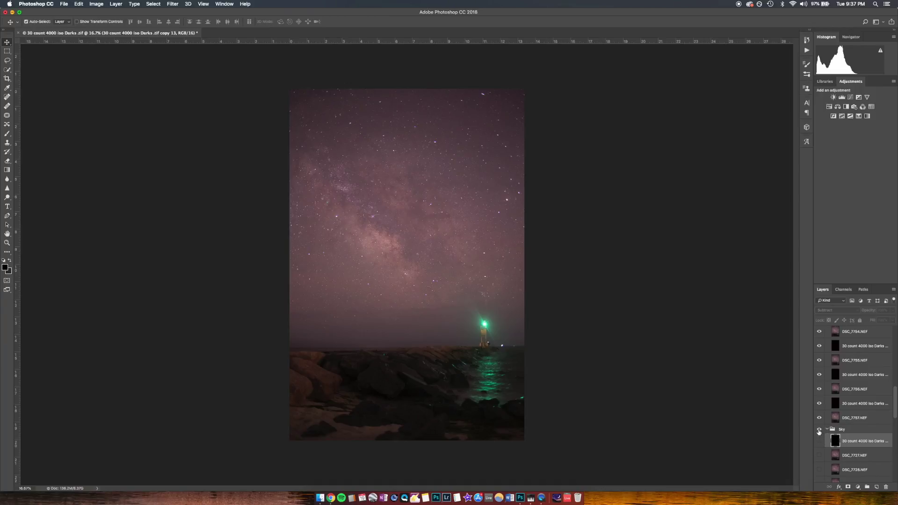
{"action": "left_click", "coordinate": [826, 429]}
- Merge DSC_7757.NEF with the darks copy directly above it in the Foreground group
{"action": "scroll", "coordinate": [854, 458], "scroll_direction": "up", "scroll_amount": 10}
{"action": "scroll", "coordinate": [852, 461], "scroll_direction": "down", "scroll_amount": 10}
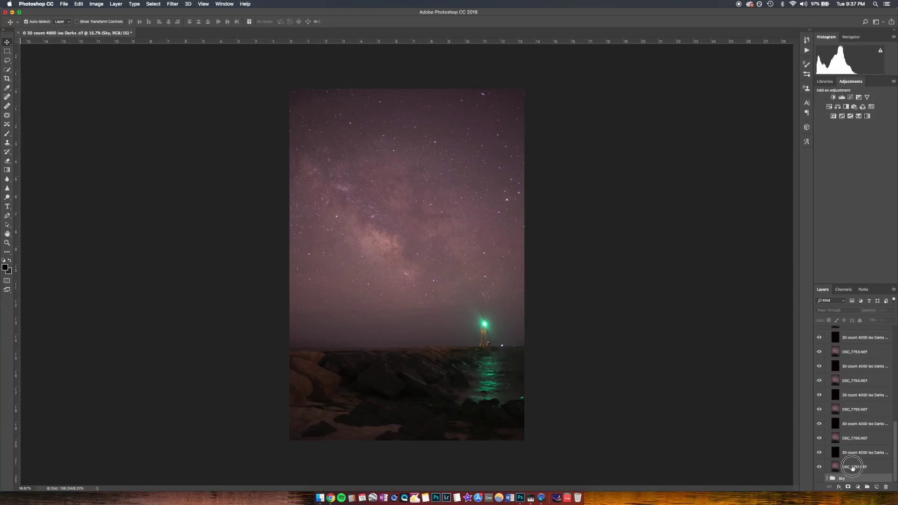
{"action": "left_click", "coordinate": [850, 467]}
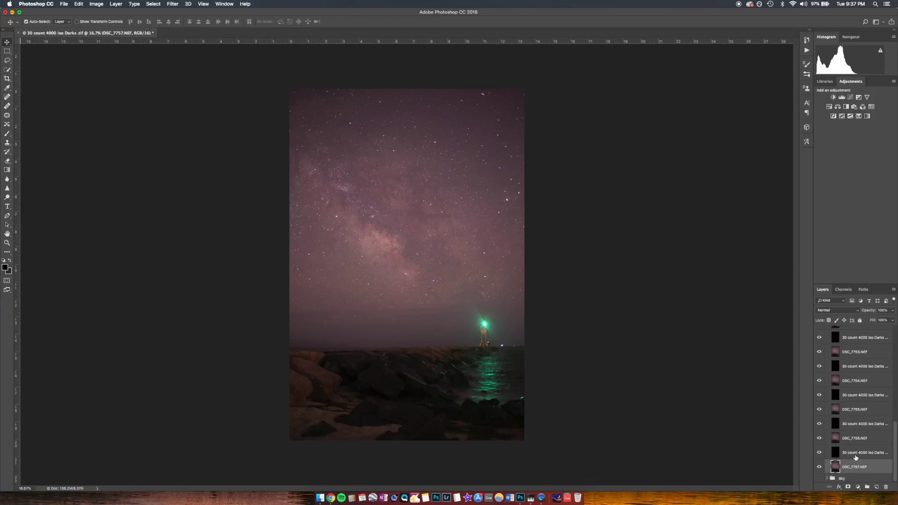
{"action": "left_click", "coordinate": [856, 457]}
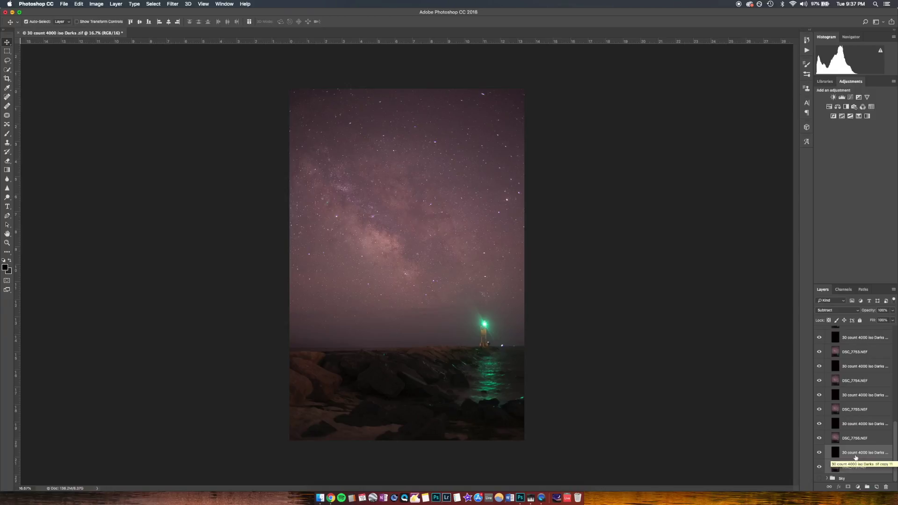
{"action": "left_click", "coordinate": [81, 5]}
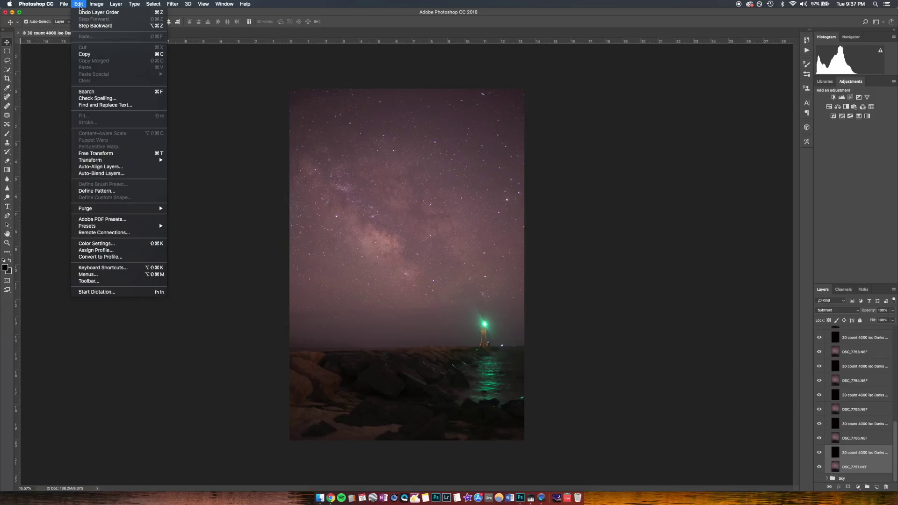
{"action": "mouse_move", "coordinate": [101, 5]}
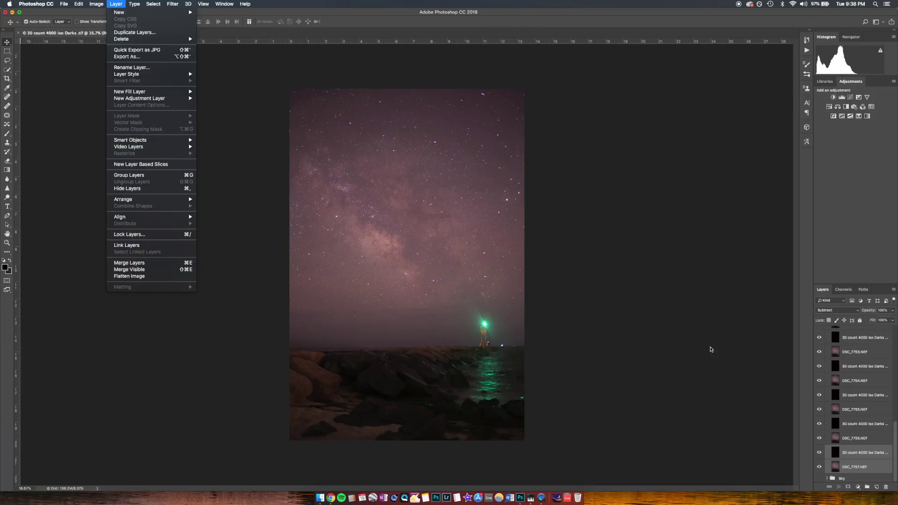
{"action": "left_click", "coordinate": [802, 429]}
{"action": "left_click", "coordinate": [862, 456], "text": "super"}
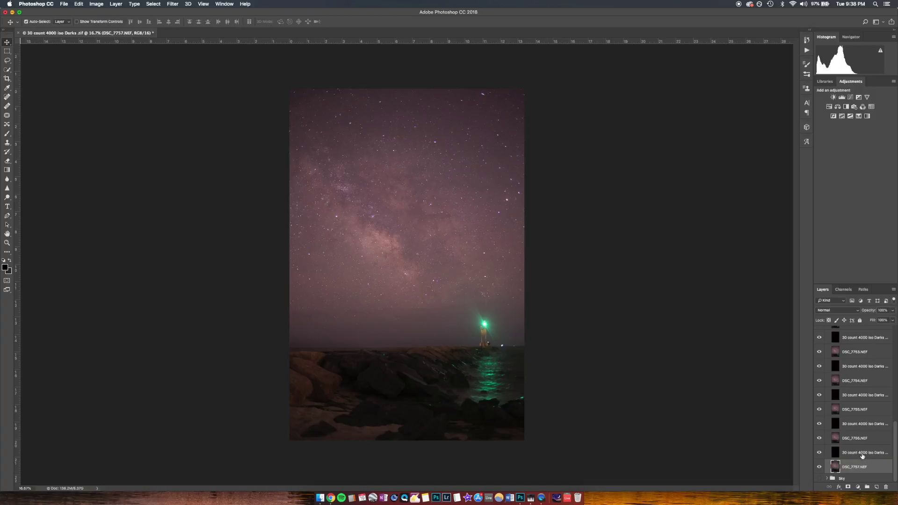
{"action": "left_click", "coordinate": [862, 456], "text": "super"}
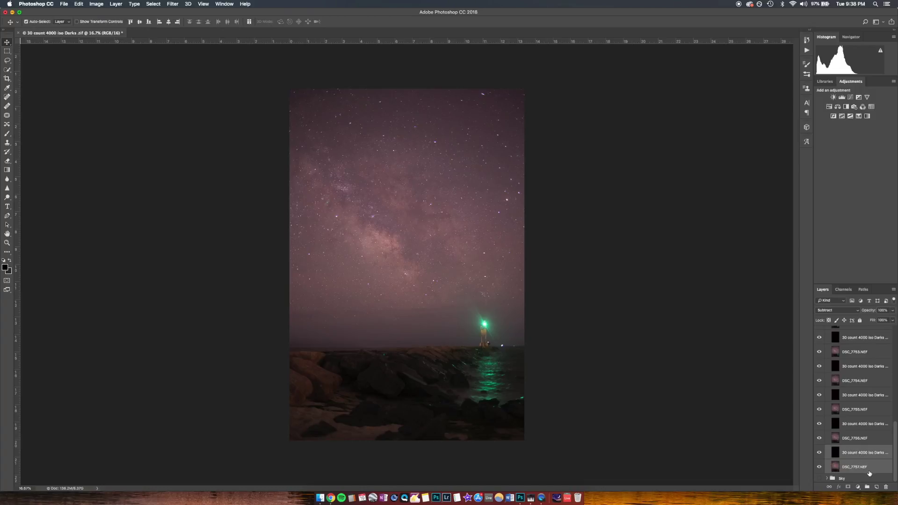
{"action": "key", "text": "super+e"}
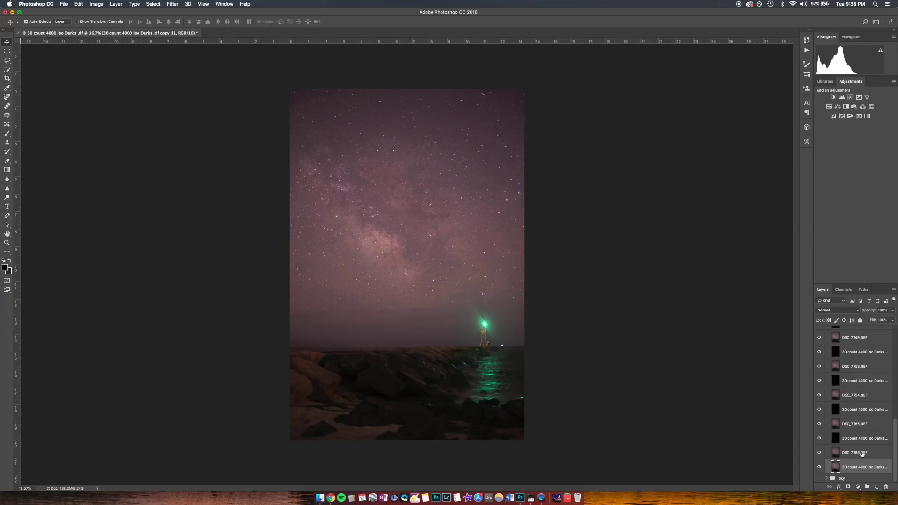
- Merge DSC_7756.NEF and DSC_7755.NEF each with the darks copy directly above it
{"action": "left_click", "coordinate": [862, 451]}
{"action": "left_click", "coordinate": [861, 439], "text": "shift"}
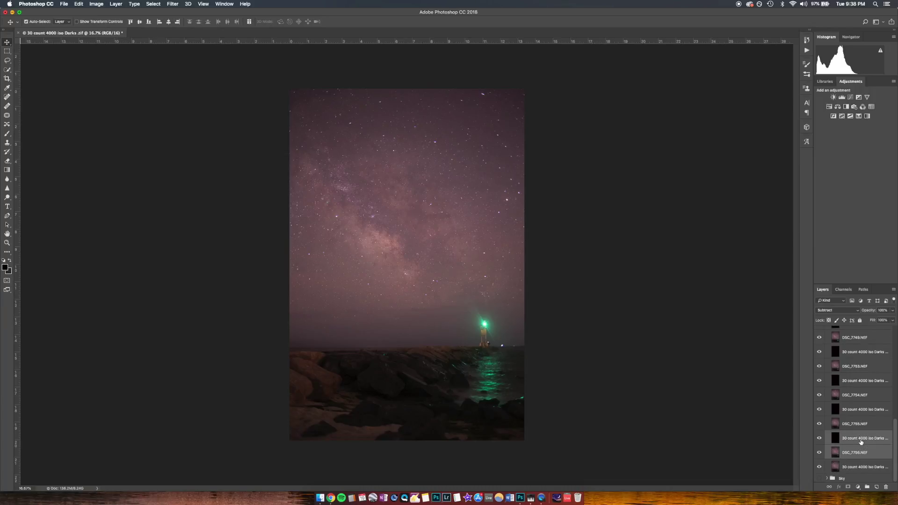
{"action": "key", "text": "super+e"}
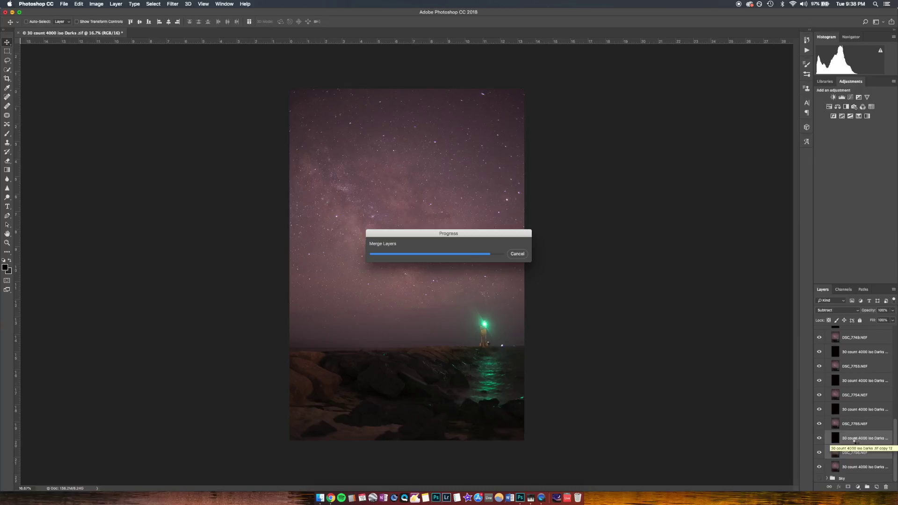
{"action": "left_click", "coordinate": [857, 442]}
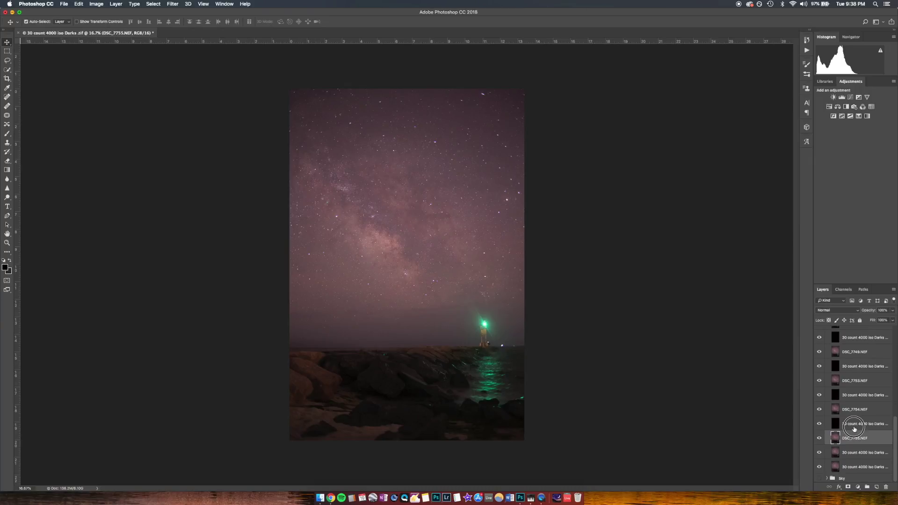
{"action": "left_click", "coordinate": [854, 428], "text": "shift"}
{"action": "key", "text": "super+e"}
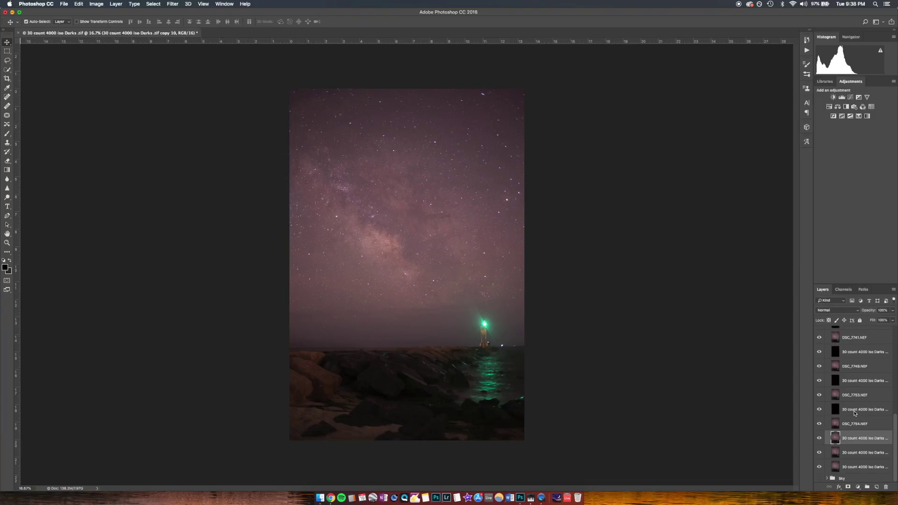
- Merge DSC_7754.NEF and DSC_7753.NEF each with the darks copy directly above it
{"action": "left_click", "coordinate": [857, 417]}
{"action": "left_click", "coordinate": [856, 411], "text": "shift"}
{"action": "key", "text": "super+e"}
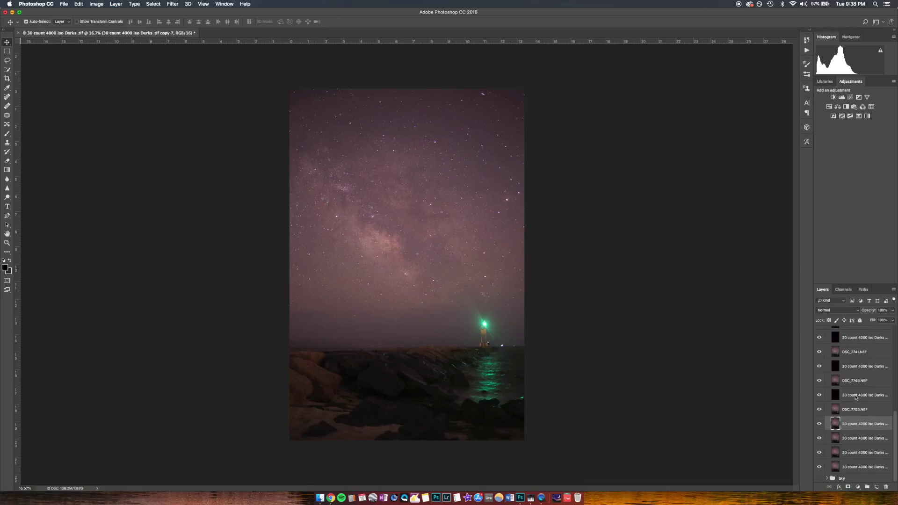
{"action": "left_click", "coordinate": [856, 406]}
{"action": "left_click", "coordinate": [856, 400], "text": "shift"}
{"action": "key", "text": "super+e"}
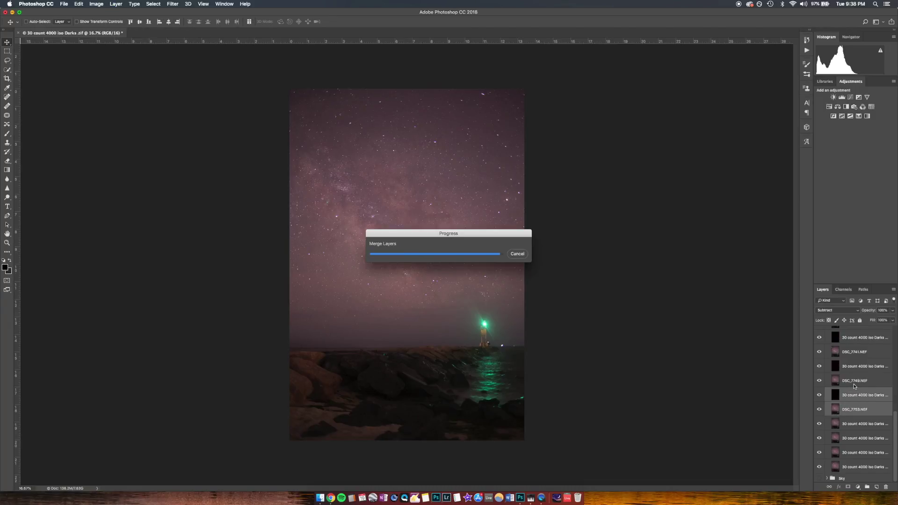
- Merge each Foreground exposure from DSC_7749.NEF upward with its own darks copy, leaving only the topmost pair separate
{"action": "left_click", "coordinate": [858, 396]}
{"action": "left_click", "coordinate": [860, 384], "text": "shift"}
{"action": "key", "text": "super+e"}
{"action": "left_click", "coordinate": [858, 381]}
{"action": "left_click", "coordinate": [858, 368], "text": "shift"}
{"action": "key", "text": "super+e"}
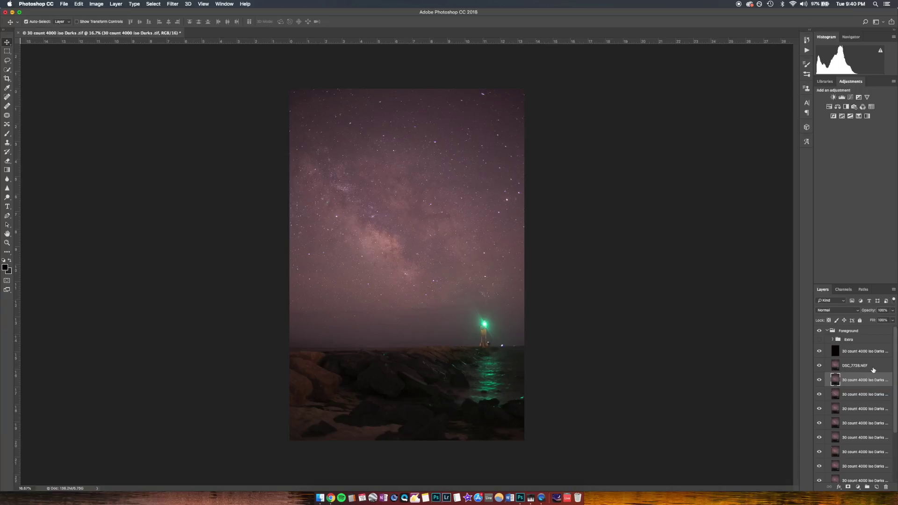
- Merge the topmost Foreground exposure with the darks copy above it, just below the Extra group
{"action": "left_click", "coordinate": [865, 367]}
{"action": "left_click", "coordinate": [866, 352], "text": "shift"}
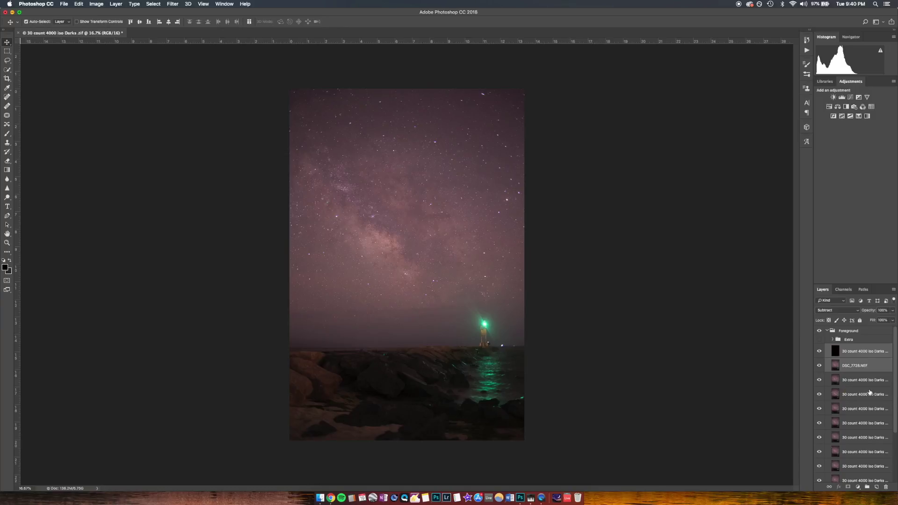
{"action": "left_click", "coordinate": [881, 362]}
{"action": "left_click", "coordinate": [877, 354], "text": "shift"}
{"action": "key", "text": "super+e"}
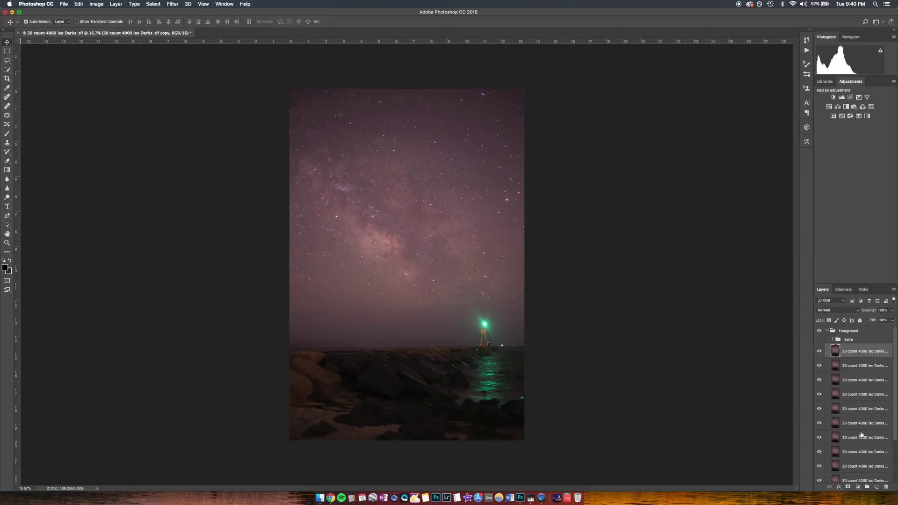
- Select all the merged exposures in the Foreground group and convert them into a single smart object
{"action": "scroll", "coordinate": [858, 440], "scroll_direction": "down", "scroll_amount": 2}
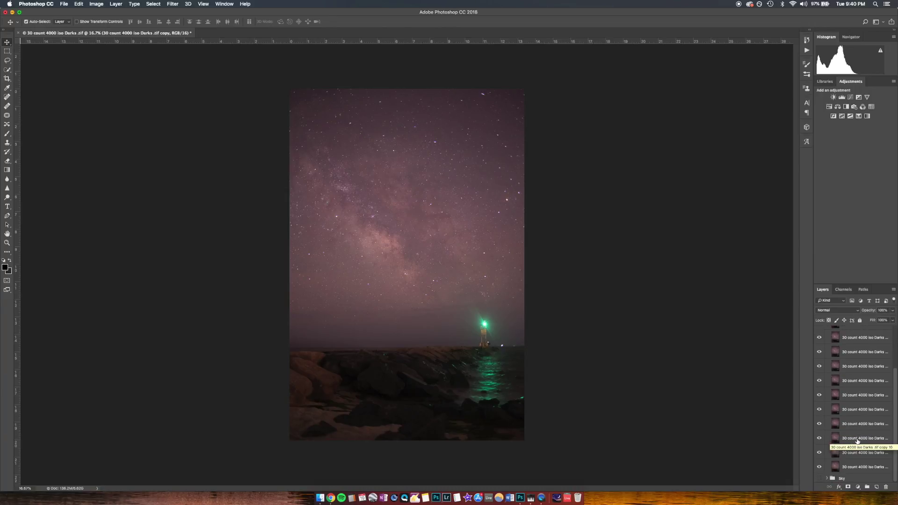
{"action": "left_click", "coordinate": [867, 467], "text": "shift"}
{"action": "scroll", "coordinate": [861, 458], "scroll_direction": "up", "scroll_amount": 2}
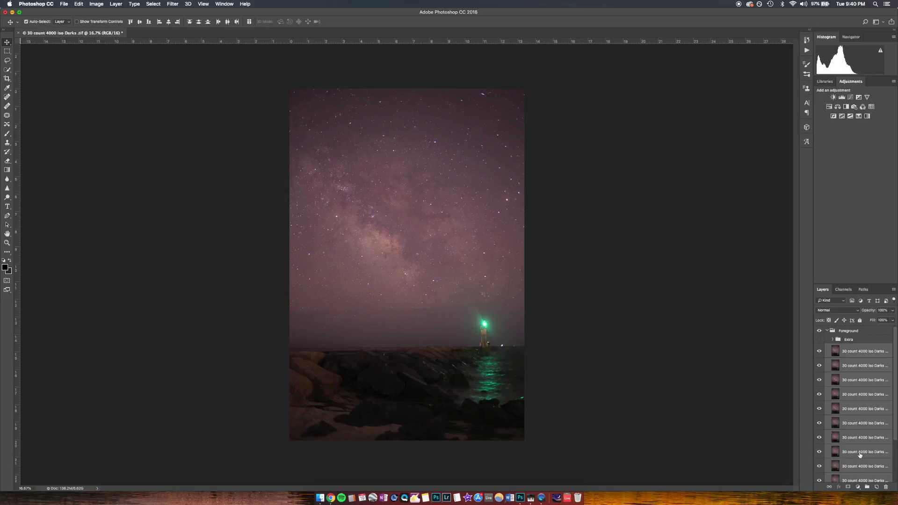
{"action": "scroll", "coordinate": [859, 446], "scroll_direction": "down", "scroll_amount": 3}
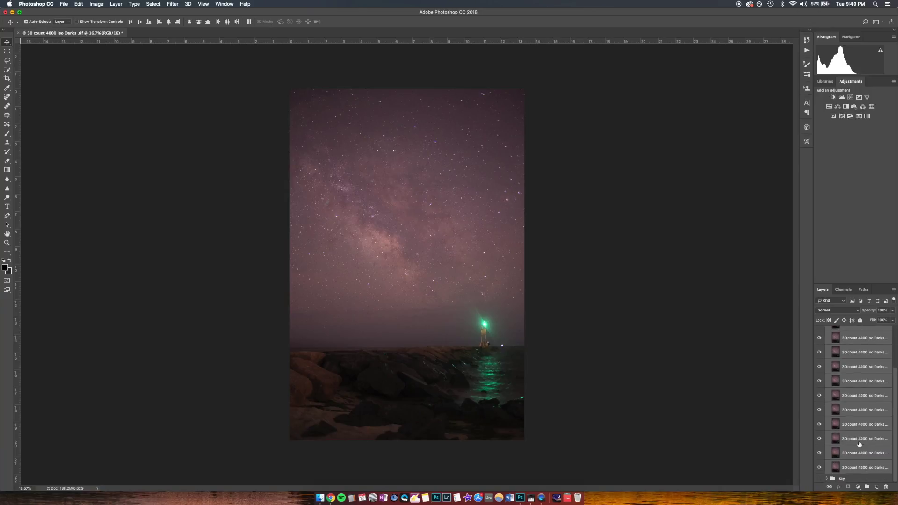
{"action": "scroll", "coordinate": [849, 447], "scroll_direction": "up", "scroll_amount": 3}
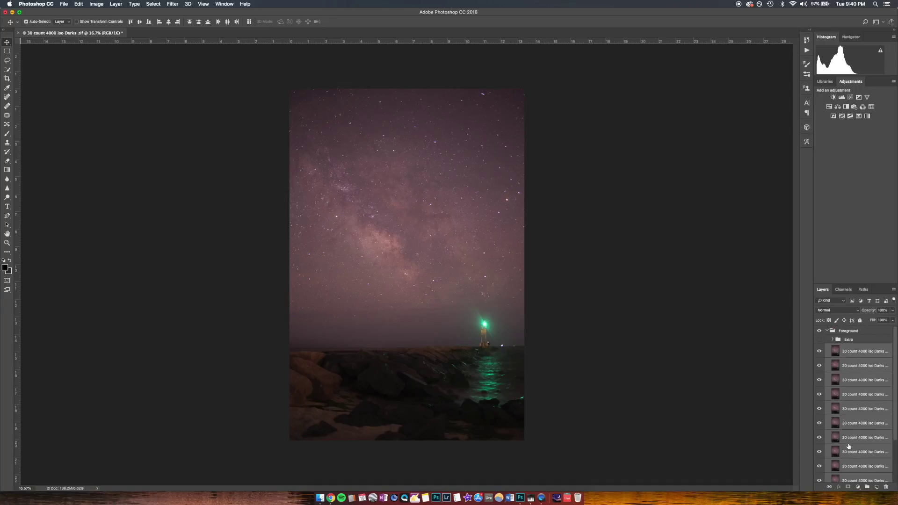
{"action": "right_click", "coordinate": [851, 352]}
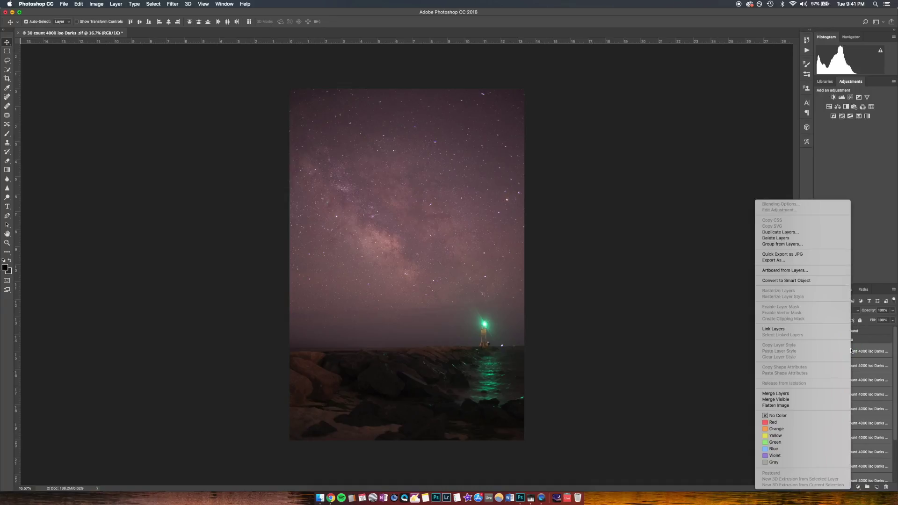
{"action": "left_click", "coordinate": [791, 281]}
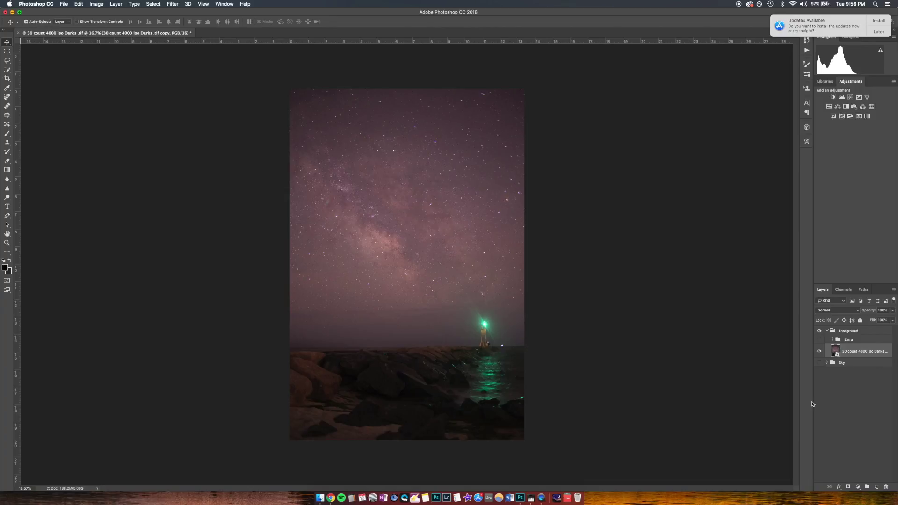
{"action": "left_click", "coordinate": [739, 418]}
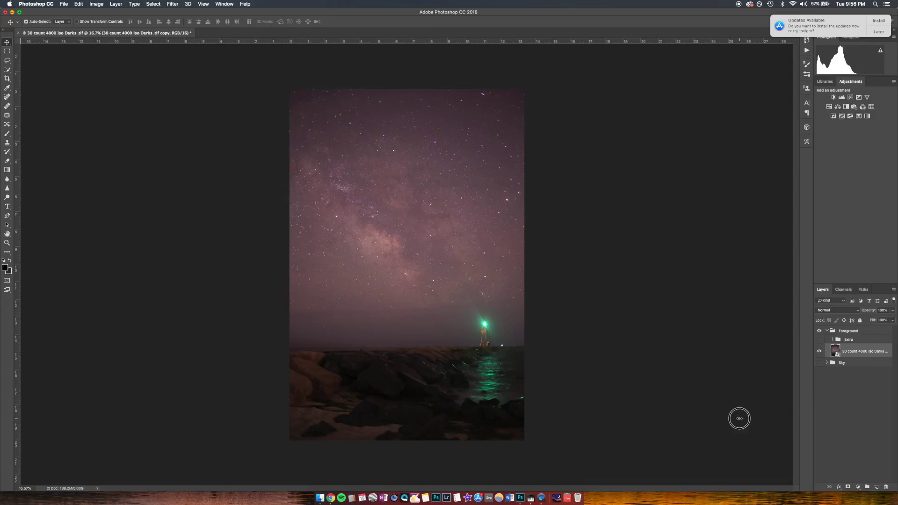
{"action": "left_click", "coordinate": [872, 352]}
{"action": "right_click", "coordinate": [873, 352]}
{"action": "left_click", "coordinate": [672, 312]}
- Set the stack mode of the Foreground smart object to Median
{"action": "left_click", "coordinate": [116, 4]}
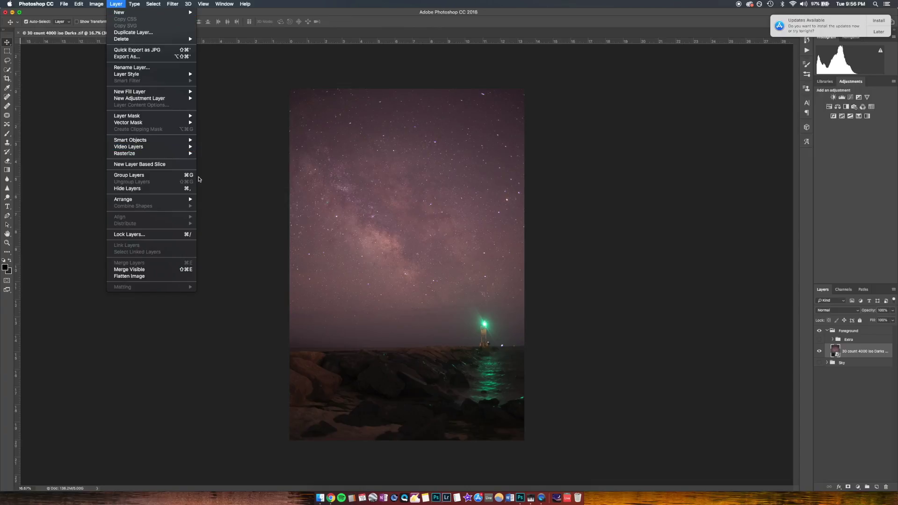
{"action": "mouse_move", "coordinate": [155, 140]}
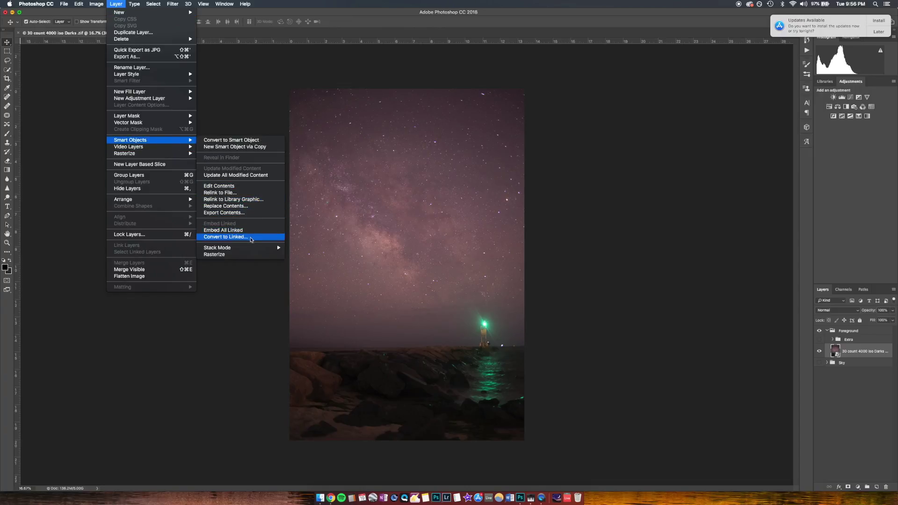
{"action": "mouse_move", "coordinate": [253, 248]}
{"action": "left_click", "coordinate": [336, 285]}
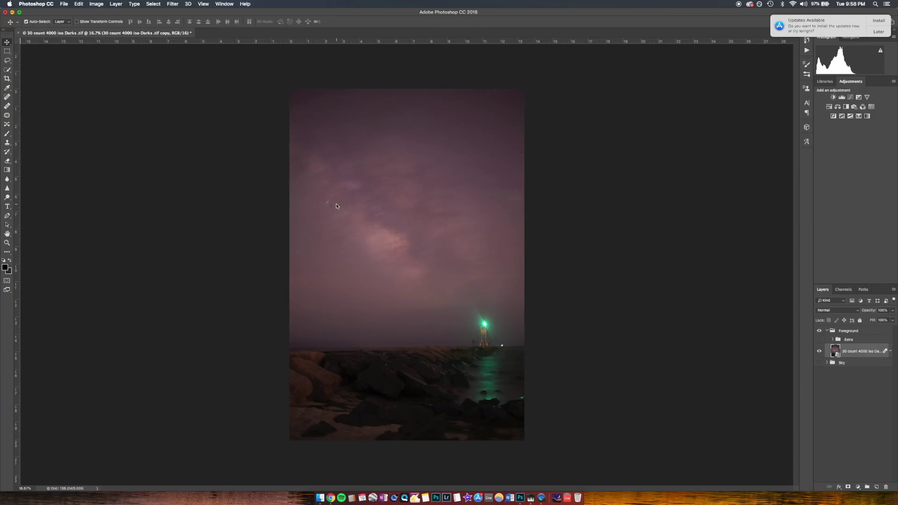
- Examine the stacked foreground up close, checking the rocks, lighthouse, water and sky for noise and remaining artifacts
{"action": "key", "text": "super+equal"}
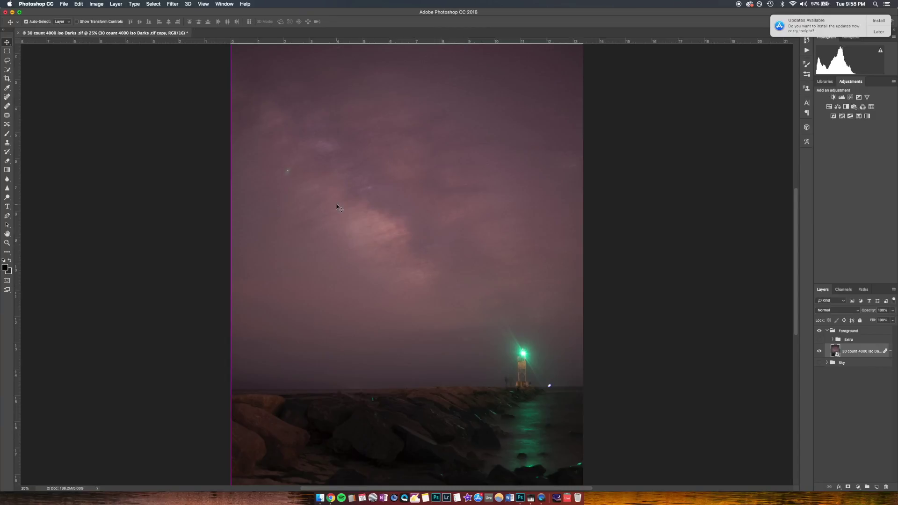
{"action": "scroll", "coordinate": [370, 333], "scroll_direction": "down", "scroll_amount": 5}
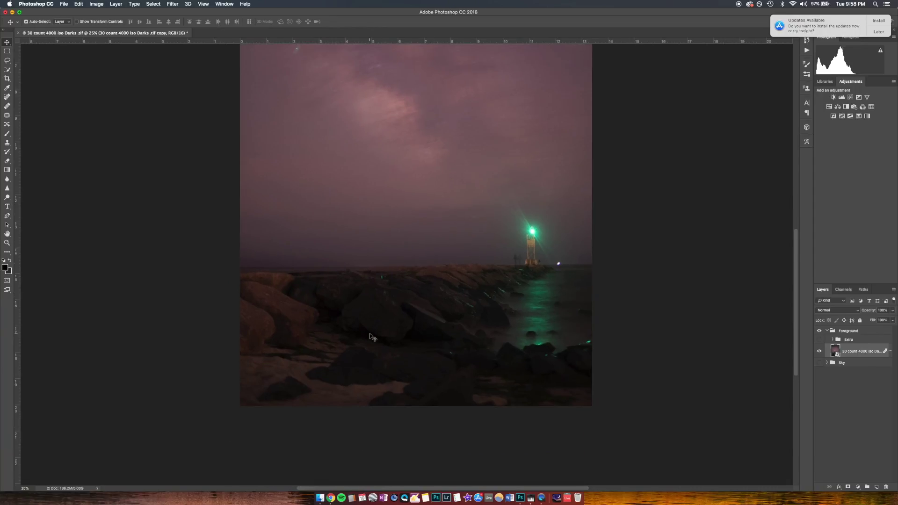
{"action": "key", "text": "super+equal"}
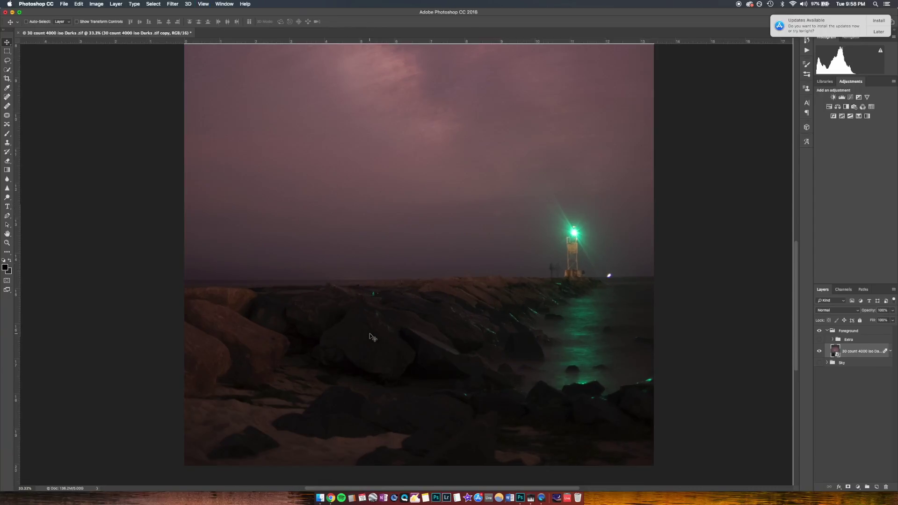
{"action": "key", "text": "super+equal"}
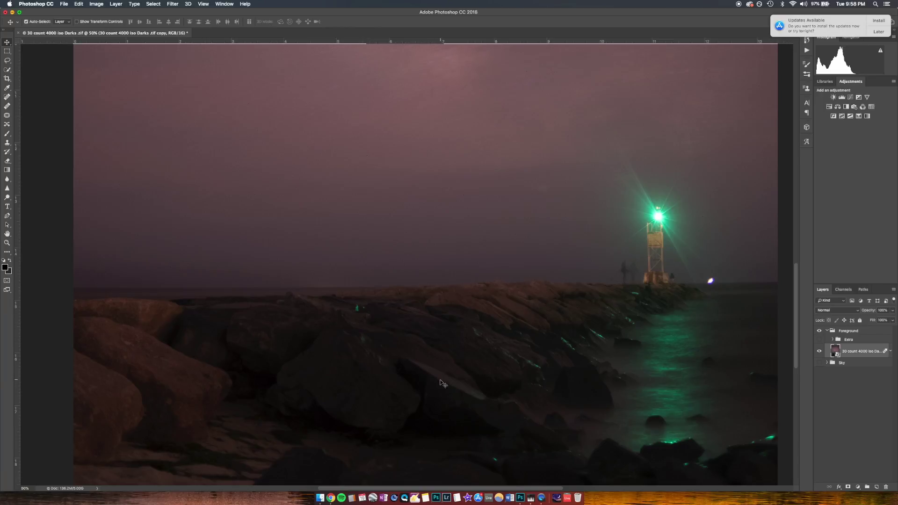
{"action": "scroll", "coordinate": [442, 384], "scroll_direction": "right", "scroll_amount": 2}
{"action": "scroll", "coordinate": [443, 384], "scroll_direction": "right", "scroll_amount": 4}
{"action": "scroll", "coordinate": [442, 383], "scroll_direction": "up", "scroll_amount": 1}
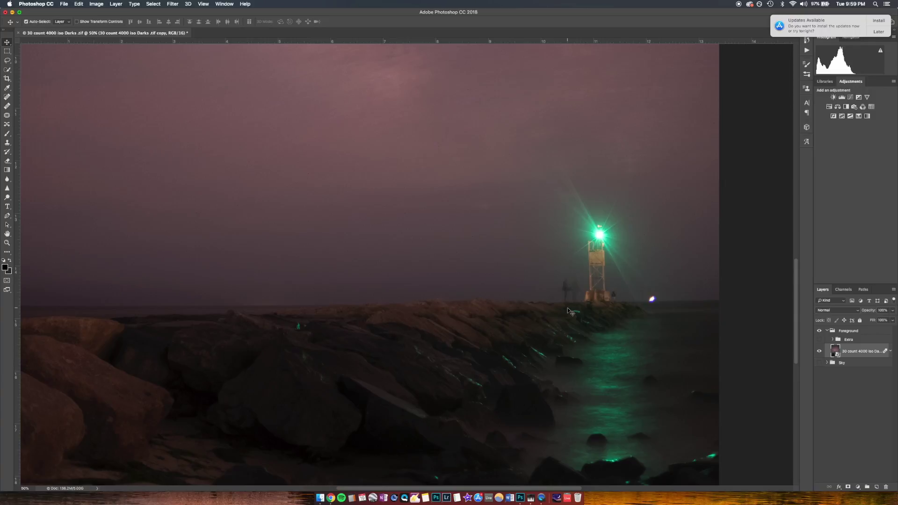
{"action": "key", "text": "super+minus"}
{"action": "scroll", "coordinate": [573, 358], "scroll_direction": "up", "scroll_amount": 5}
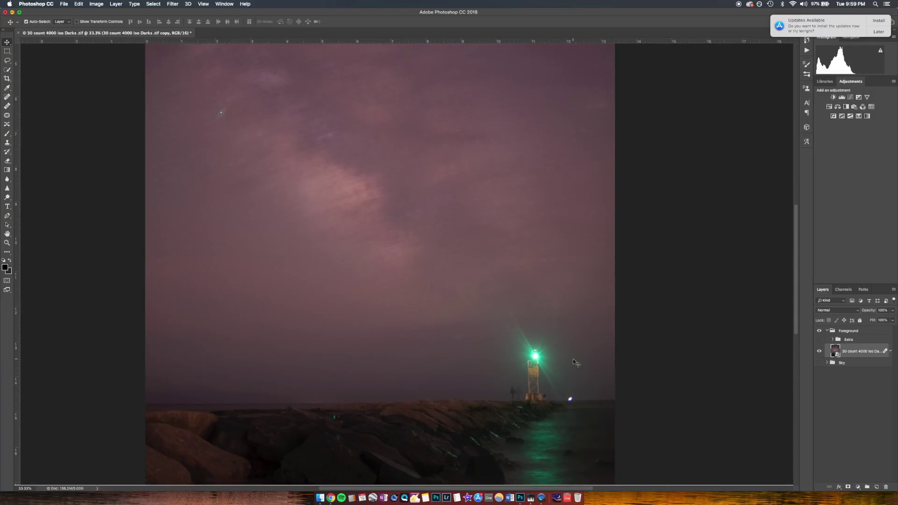
{"action": "scroll", "coordinate": [573, 358], "scroll_direction": "up", "scroll_amount": 3}
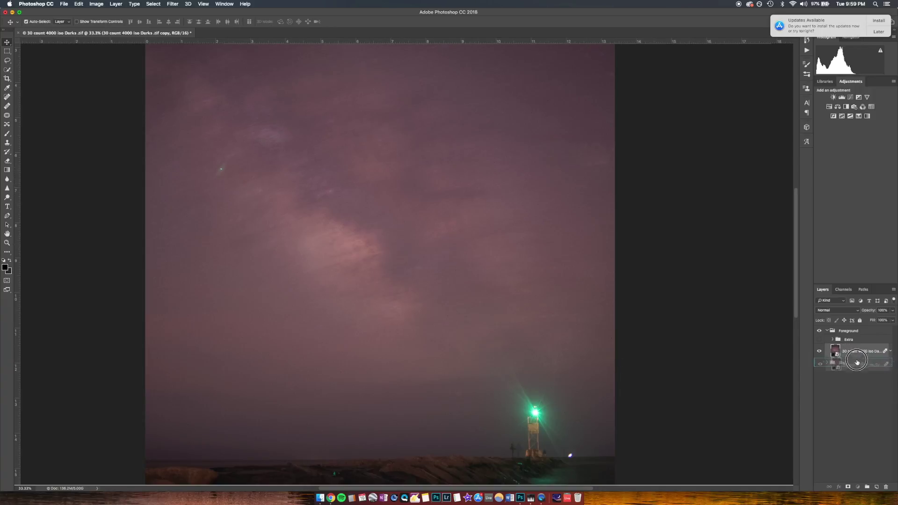
- Hide the stacked foreground layer and its collapsed Foreground group, and move that group below the Sky group
{"action": "left_click", "coordinate": [819, 352]}
{"action": "left_click", "coordinate": [826, 332]}
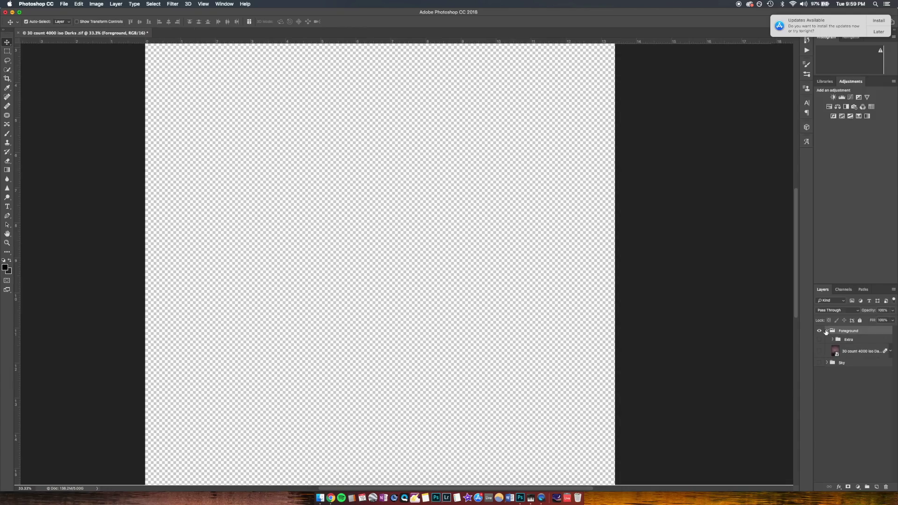
{"action": "left_click", "coordinate": [826, 331]}
{"action": "left_click", "coordinate": [820, 331]}
{"action": "left_click", "coordinate": [848, 335]}
{"action": "left_click_drag", "start_coordinate": [847, 335], "coordinate": [847, 340]}
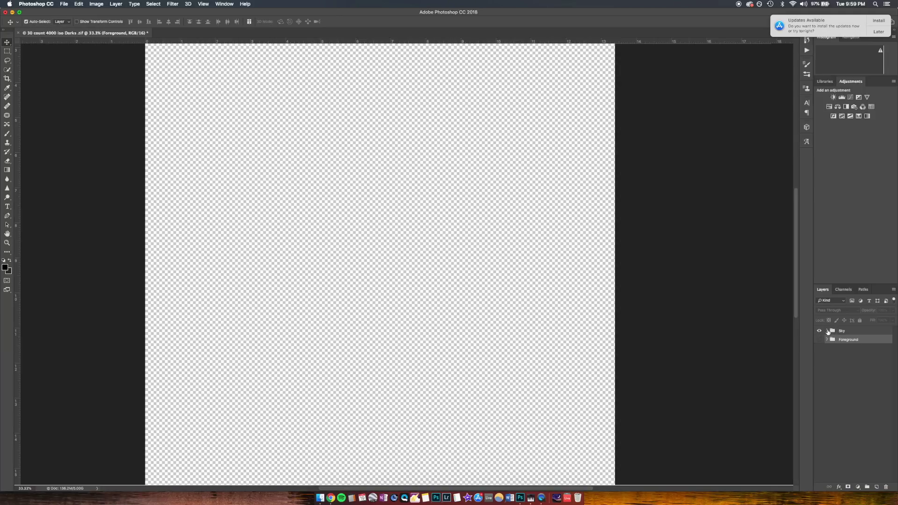
- Expand the Sky group and make all its exposures visible, from DSC_7727.NEF down to DSC_7757.NEF
{"action": "left_click", "coordinate": [827, 331]}
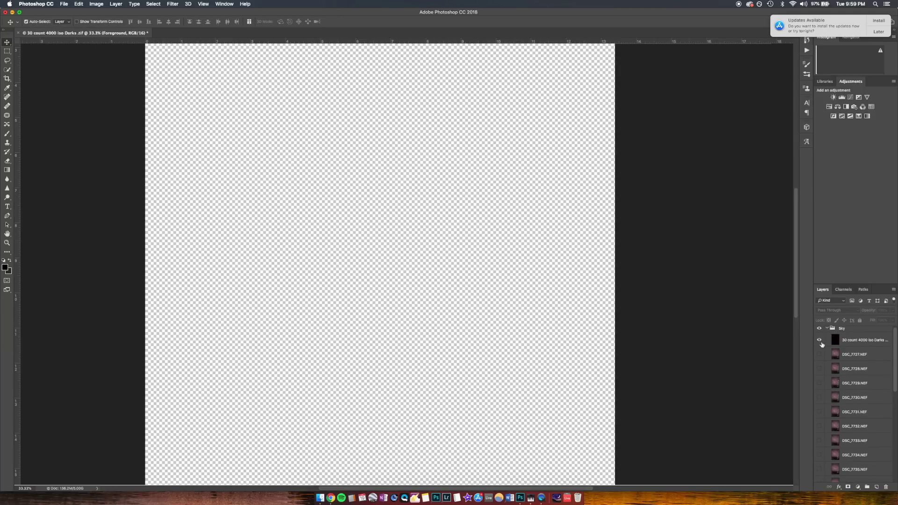
{"action": "left_click", "coordinate": [820, 341]}
{"action": "left_click", "coordinate": [820, 340]}
{"action": "left_click_drag", "start_coordinate": [819, 340], "coordinate": [820, 461]}
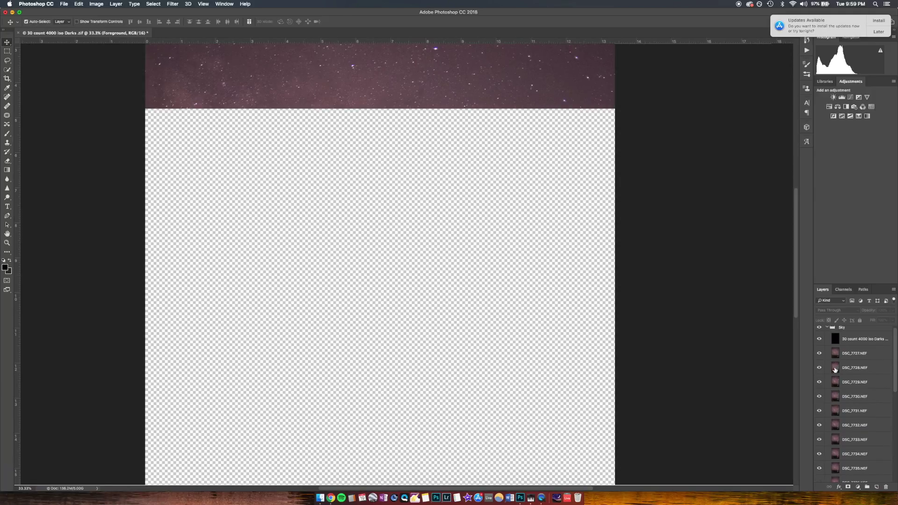
{"action": "scroll", "coordinate": [836, 370], "scroll_direction": "down", "scroll_amount": 2}
{"action": "scroll", "coordinate": [835, 369], "scroll_direction": "down", "scroll_amount": 5}
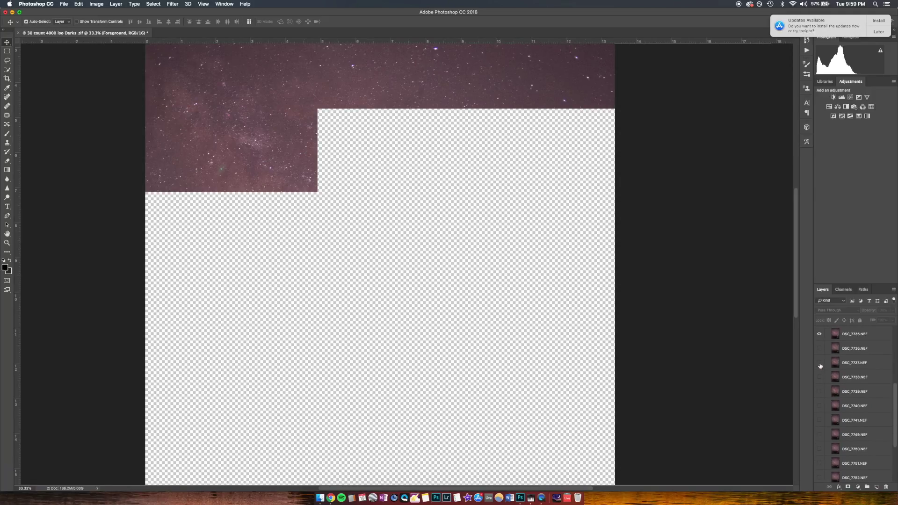
{"action": "left_click", "coordinate": [820, 348]}
{"action": "left_click_drag", "start_coordinate": [819, 349], "coordinate": [824, 485]}
{"action": "left_click", "coordinate": [820, 423]}
{"action": "mouse_move", "coordinate": [823, 452]}
{"action": "left_mouse_down"}
{"action": "mouse_move", "coordinate": [820, 488]}
{"action": "mouse_move", "coordinate": [826, 445]}
{"action": "left_mouse_up"}
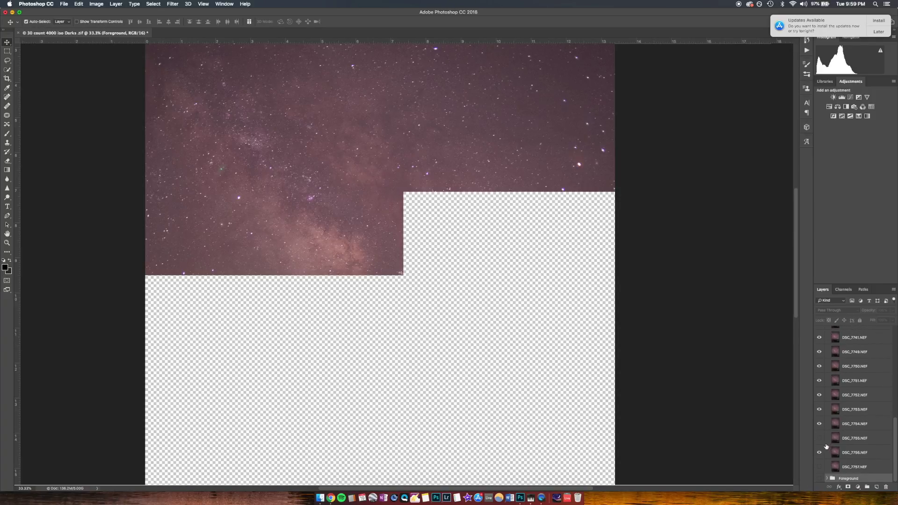
{"action": "scroll", "coordinate": [878, 431], "scroll_direction": "up", "scroll_amount": 5}
{"action": "scroll", "coordinate": [879, 431], "scroll_direction": "up", "scroll_amount": 2}
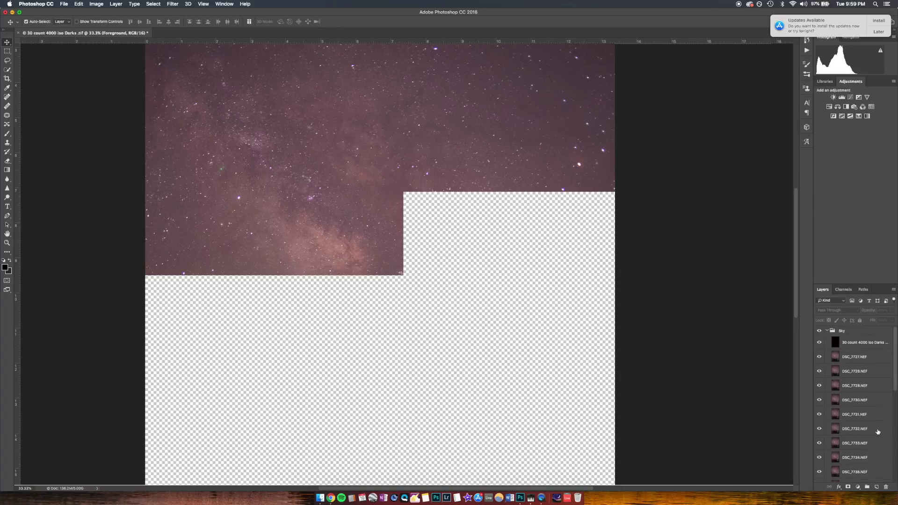
- Duplicate the Sky group's darks layer three times and place one copy directly above each of DSC_7728, DSC_7729 and DSC_7730
{"action": "left_click", "coordinate": [861, 345]}
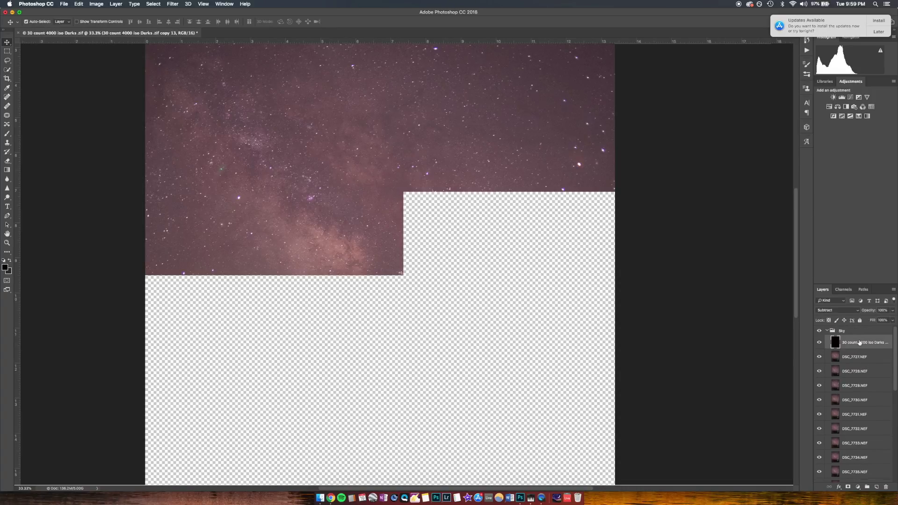
{"action": "key", "text": "super+j"}
{"action": "key", "text": "super+j"}
{"action": "key", "text": "super+j"}
{"action": "left_click_drag", "start_coordinate": [853, 345], "coordinate": [861, 417]}
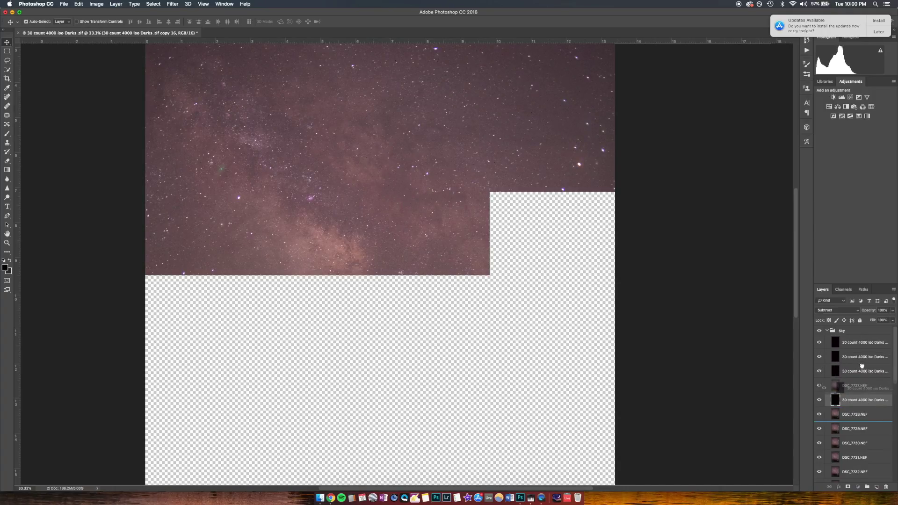
{"action": "left_click_drag", "start_coordinate": [860, 342], "coordinate": [863, 433]}
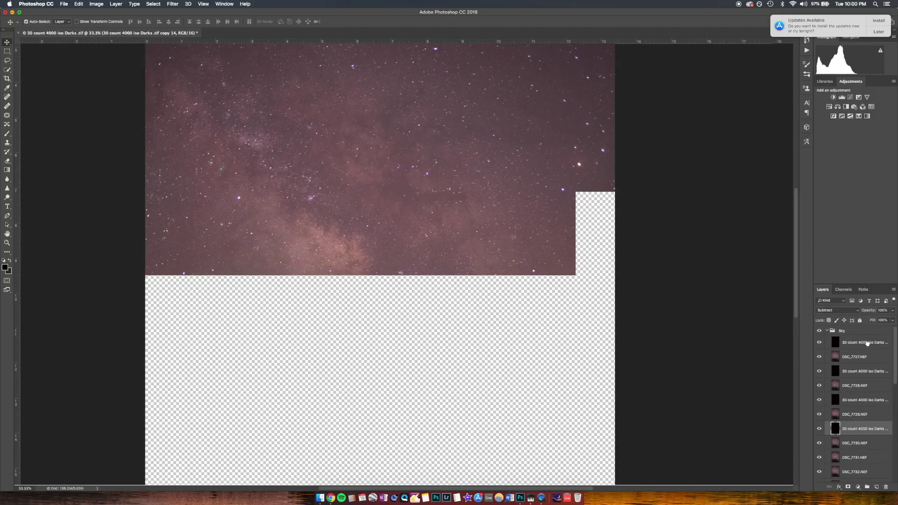
- Duplicate the darks layer above DSC_7730 four times and place one copy directly above each of DSC_7731, DSC_7732, DSC_7733 and DSC_7734
{"action": "scroll", "coordinate": [870, 439], "scroll_direction": "down", "scroll_amount": 3}
{"action": "key", "text": "super+j"}
{"action": "key", "text": "super+j"}
{"action": "key", "text": "super+j"}
{"action": "key", "text": "super+j"}
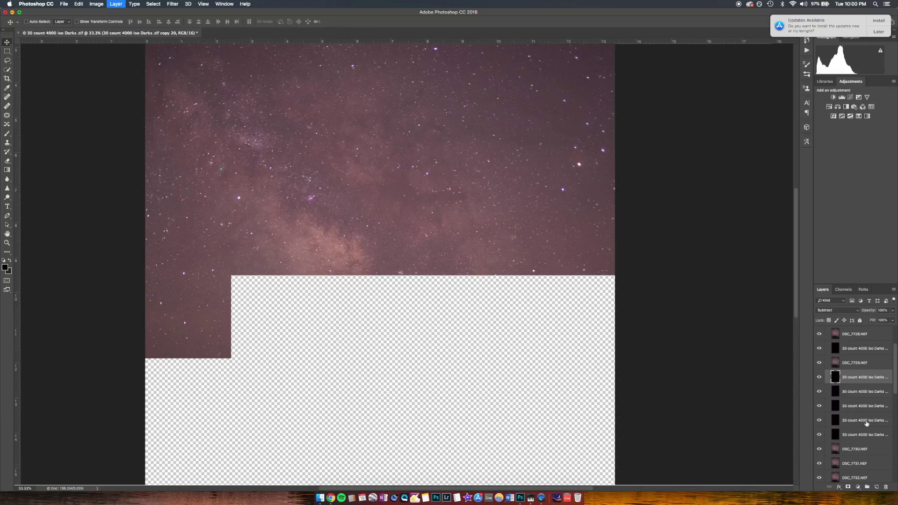
{"action": "left_click_drag", "start_coordinate": [853, 376], "coordinate": [862, 455]}
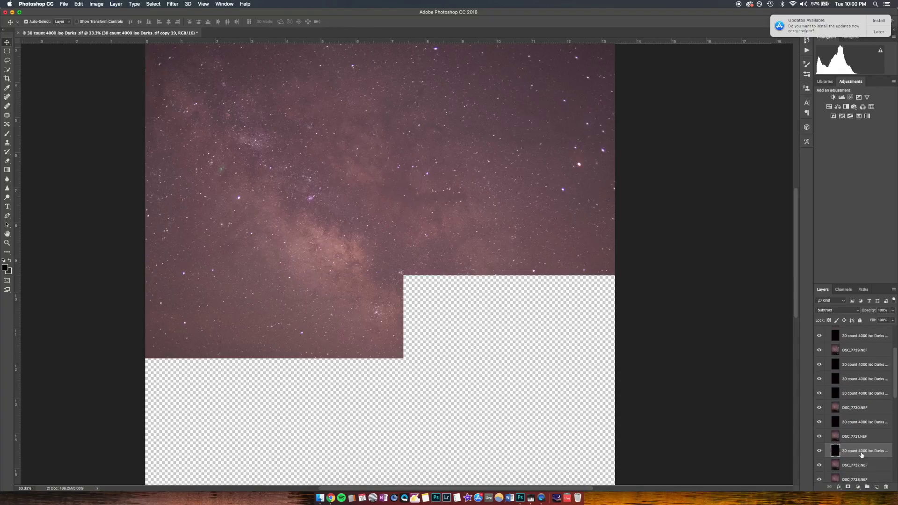
{"action": "scroll", "coordinate": [862, 455], "scroll_direction": "down", "scroll_amount": 3}
{"action": "left_click_drag", "start_coordinate": [858, 331], "coordinate": [860, 463]}
{"action": "scroll", "coordinate": [868, 428], "scroll_direction": "up", "scroll_amount": 4}
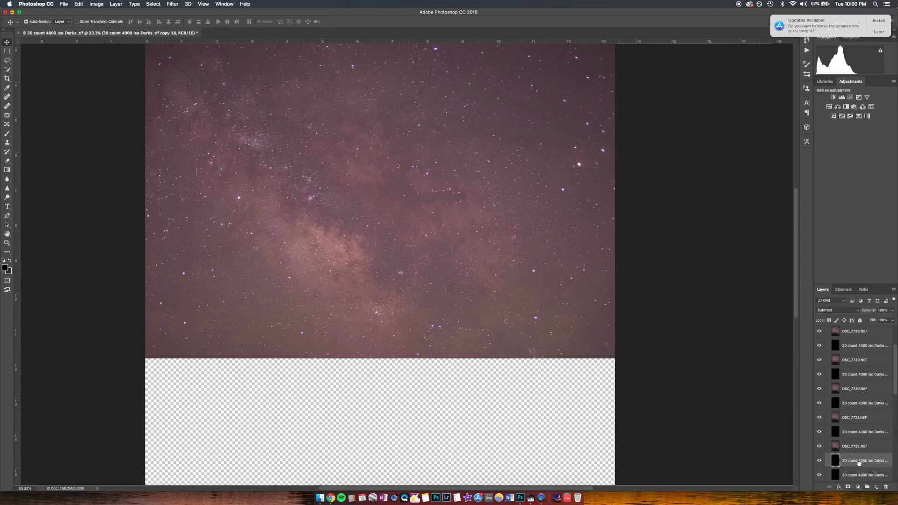
{"action": "scroll", "coordinate": [863, 445], "scroll_direction": "down", "scroll_amount": 3}
{"action": "left_click_drag", "start_coordinate": [855, 385], "coordinate": [876, 419]}
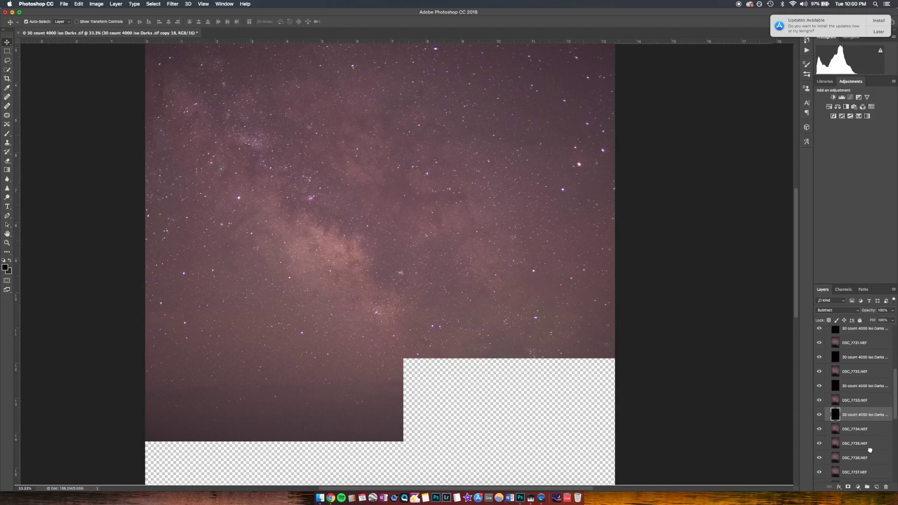
- Duplicate the darks layer above DSC_7734 and place one copy directly above each of DSC_7735, DSC_7736, DSC_7737 and DSC_7738
{"action": "key", "text": "super+j"}
{"action": "key", "text": "super+j"}
{"action": "key", "text": "super+j"}
{"action": "key", "text": "super+j"}
{"action": "key", "text": "super+j"}
{"action": "key", "text": "super+j"}
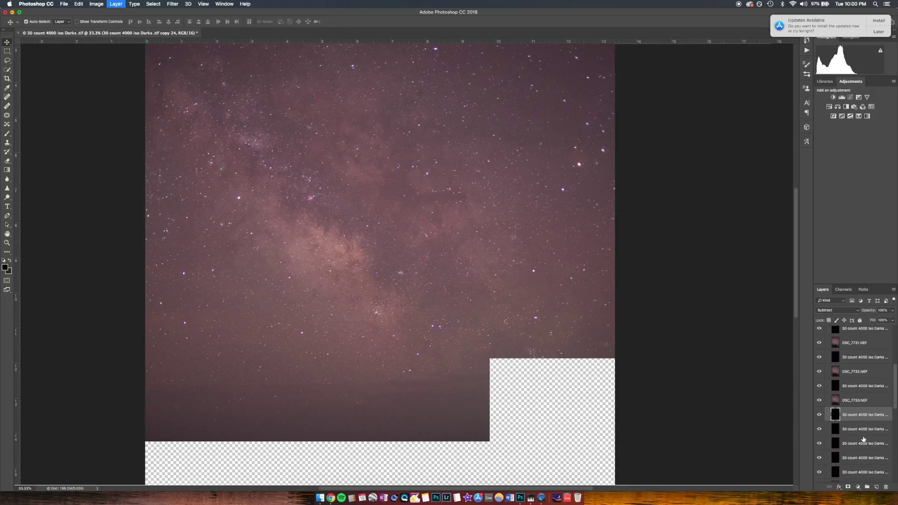
{"action": "scroll", "coordinate": [863, 440], "scroll_direction": "down", "scroll_amount": 3}
{"action": "left_click_drag", "start_coordinate": [853, 367], "coordinate": [852, 397]}
{"action": "left_click_drag", "start_coordinate": [854, 361], "coordinate": [854, 412]}
{"action": "left_click_drag", "start_coordinate": [854, 348], "coordinate": [857, 426]}
{"action": "left_click_drag", "start_coordinate": [862, 374], "coordinate": [869, 441]}
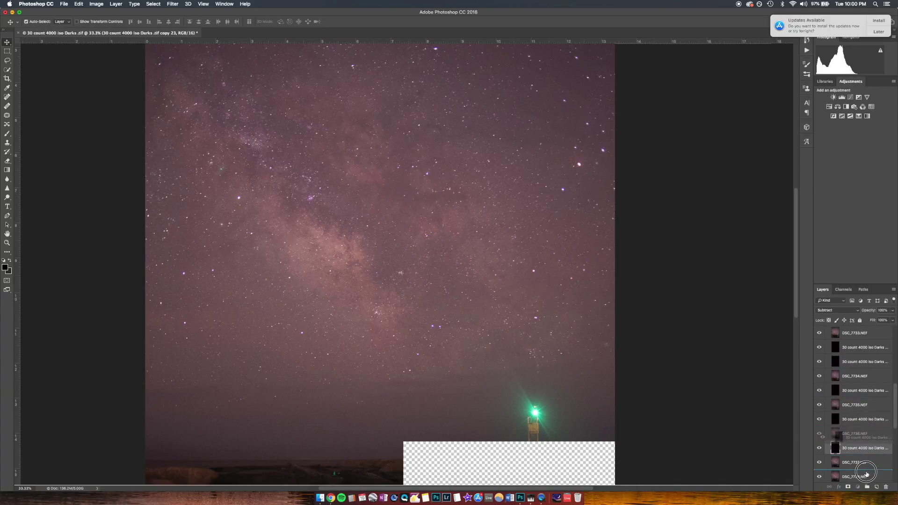
{"action": "scroll", "coordinate": [877, 440], "scroll_direction": "up", "scroll_amount": 5}
{"action": "scroll", "coordinate": [863, 423], "scroll_direction": "down", "scroll_amount": 5}
{"action": "scroll", "coordinate": [862, 424], "scroll_direction": "down", "scroll_amount": 1}
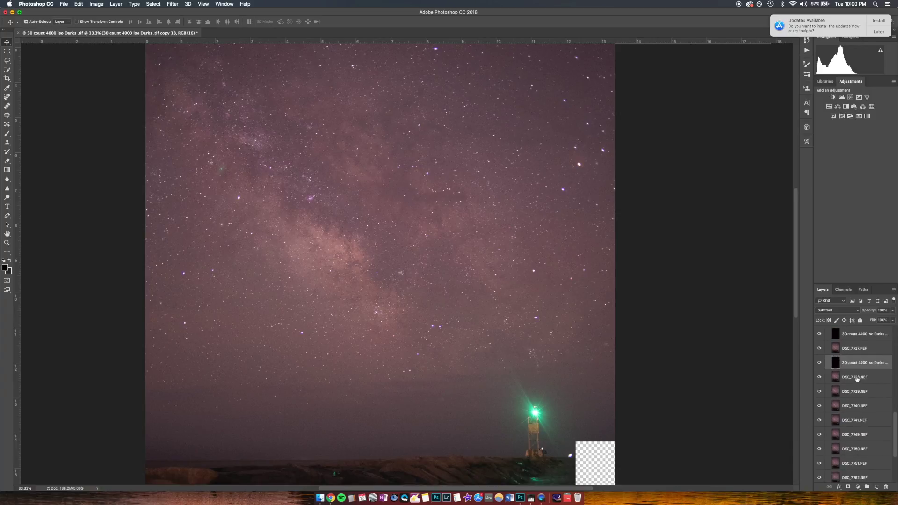
- Duplicate the darks layer above DSC_7738 and place one copy directly above each of DSC_7739, DSC_7740, DSC_7741, DSC_7749 and DSC_7750
{"action": "key", "text": "super+j"}
{"action": "key", "text": "super+j"}
{"action": "key", "text": "super+j"}
{"action": "key", "text": "super+j"}
{"action": "key", "text": "super+j"}
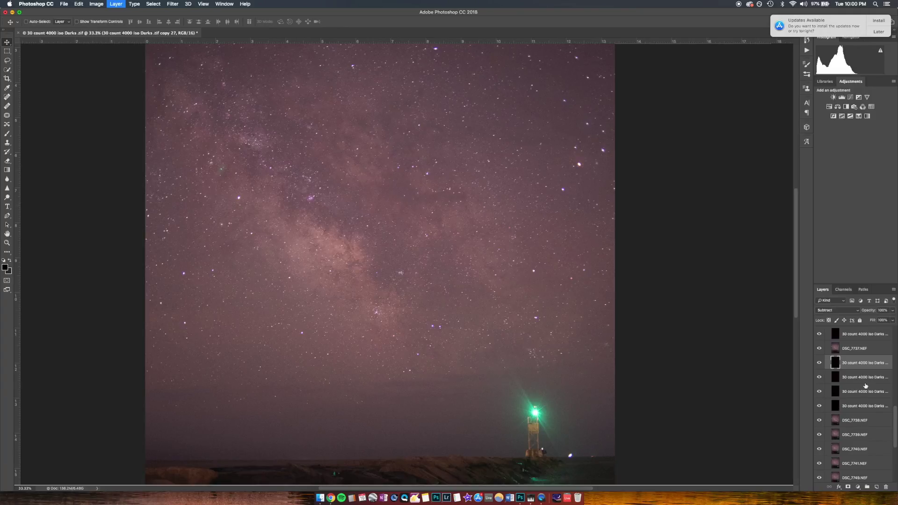
{"action": "left_click_drag", "start_coordinate": [861, 366], "coordinate": [866, 457]}
{"action": "left_click_drag", "start_coordinate": [860, 381], "coordinate": [865, 471]}
{"action": "scroll", "coordinate": [864, 397], "scroll_direction": "down", "scroll_amount": 4}
{"action": "left_click_drag", "start_coordinate": [864, 358], "coordinate": [863, 436]}
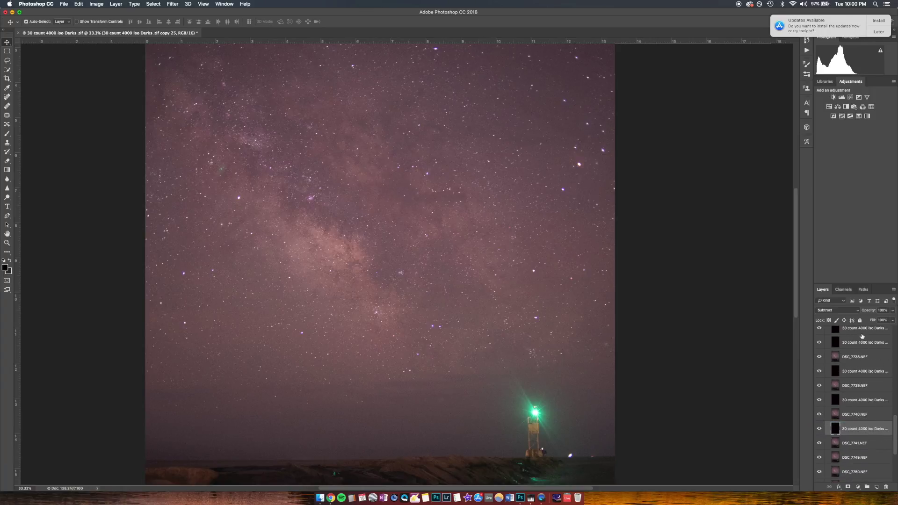
{"action": "left_click_drag", "start_coordinate": [862, 334], "coordinate": [873, 450]}
{"action": "scroll", "coordinate": [881, 386], "scroll_direction": "up", "scroll_amount": 3}
{"action": "left_click_drag", "start_coordinate": [862, 353], "coordinate": [864, 456]}
{"action": "scroll", "coordinate": [861, 414], "scroll_direction": "down", "scroll_amount": 3}
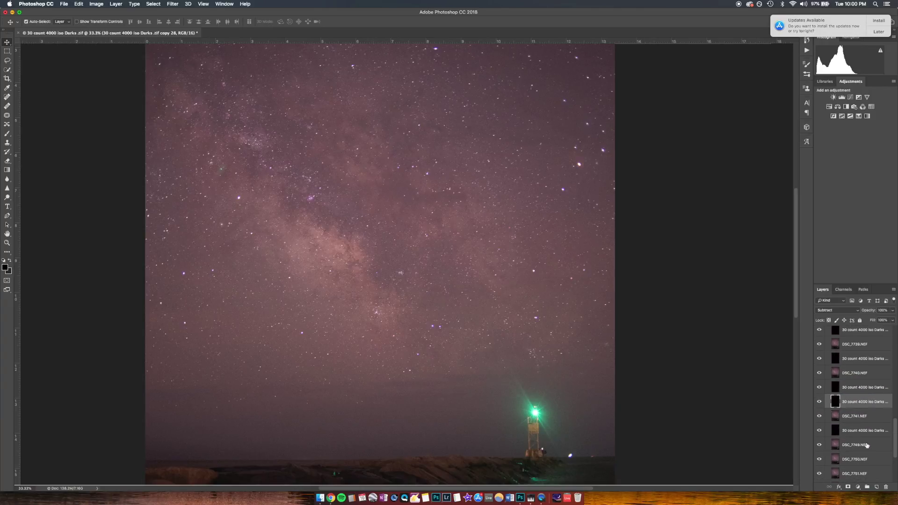
{"action": "left_click_drag", "start_coordinate": [860, 403], "coordinate": [858, 446]}
- Duplicate the darks layer above DSC_7750 five times and place one copy directly above each exposure from DSC_7751 to DSC_7755
{"action": "scroll", "coordinate": [858, 446], "scroll_direction": "down", "scroll_amount": 3}
{"action": "key", "text": "super+j"}
{"action": "key", "text": "super+j"}
{"action": "key", "text": "super+j"}
{"action": "key", "text": "super+j"}
{"action": "key", "text": "super+j"}
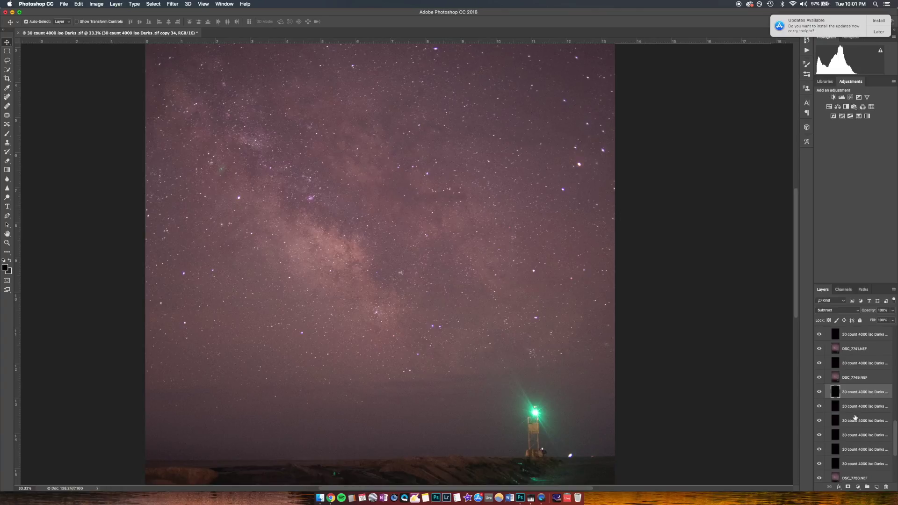
{"action": "scroll", "coordinate": [855, 417], "scroll_direction": "down", "scroll_amount": 2}
{"action": "left_click_drag", "start_coordinate": [856, 364], "coordinate": [857, 476]}
{"action": "scroll", "coordinate": [865, 427], "scroll_direction": "down", "scroll_amount": 3}
{"action": "left_click_drag", "start_coordinate": [863, 418], "coordinate": [871, 437]}
{"action": "left_click_drag", "start_coordinate": [865, 342], "coordinate": [881, 453]}
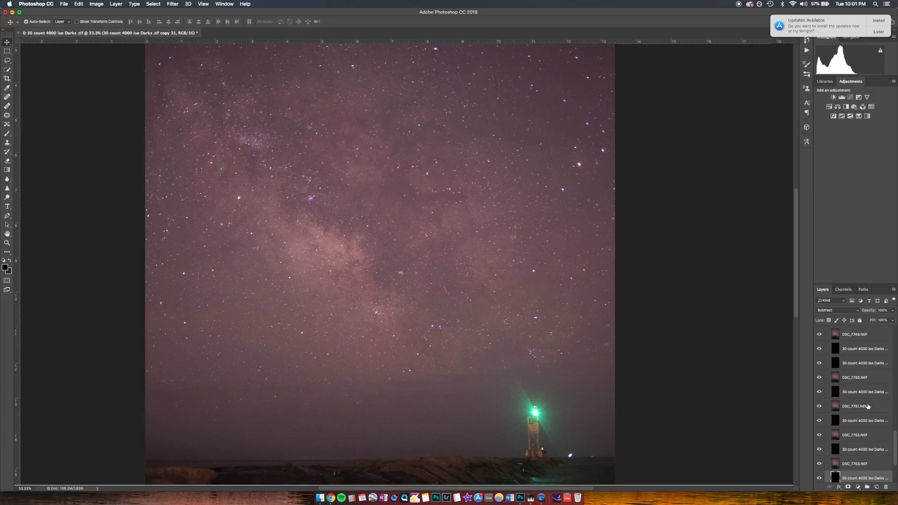
{"action": "left_click_drag", "start_coordinate": [864, 351], "coordinate": [867, 457]}
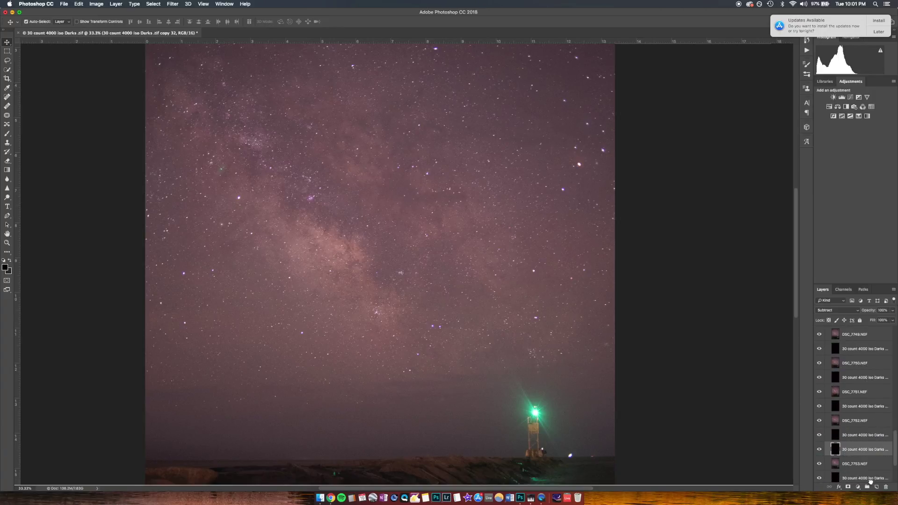
{"action": "scroll", "coordinate": [863, 402], "scroll_direction": "down", "scroll_amount": 4}
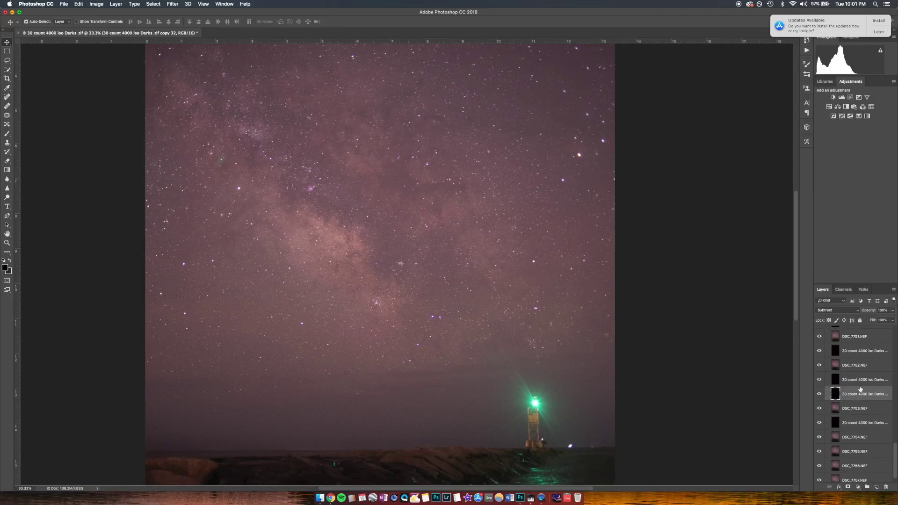
{"action": "left_click_drag", "start_coordinate": [859, 385], "coordinate": [861, 461]}
{"action": "scroll", "coordinate": [861, 461], "scroll_direction": "down", "scroll_amount": 1}
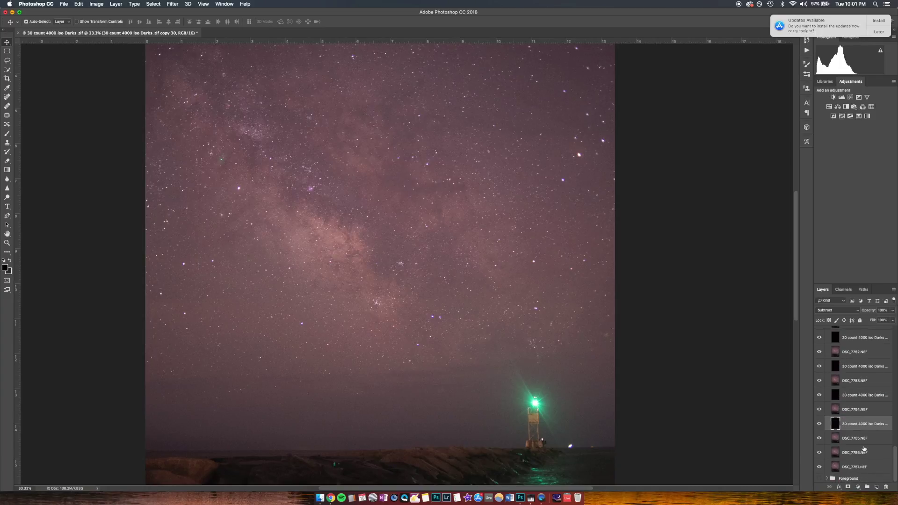
- Duplicate the darks layer above DSC_7755 twice and place one copy directly above each of DSC_7756 and DSC_7757
{"action": "key", "text": "super+j"}
{"action": "key", "text": "super+j"}
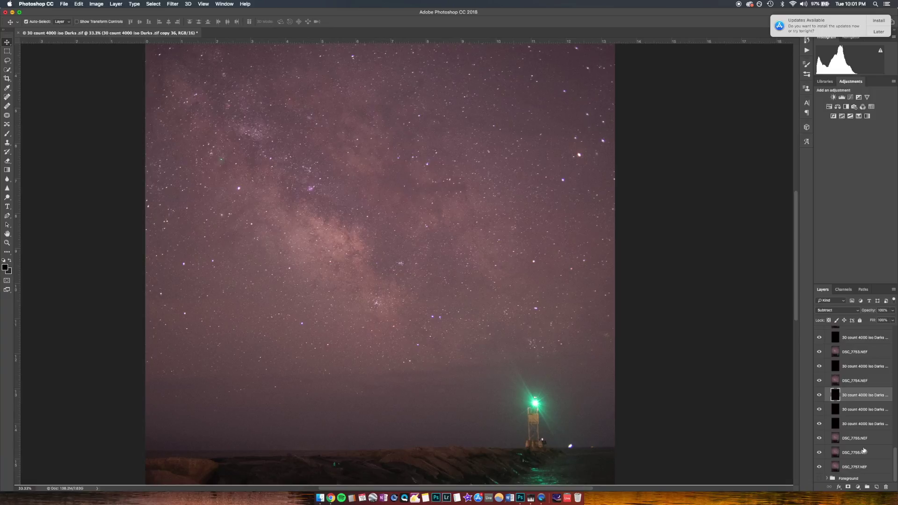
{"action": "left_click_drag", "start_coordinate": [860, 398], "coordinate": [862, 446]}
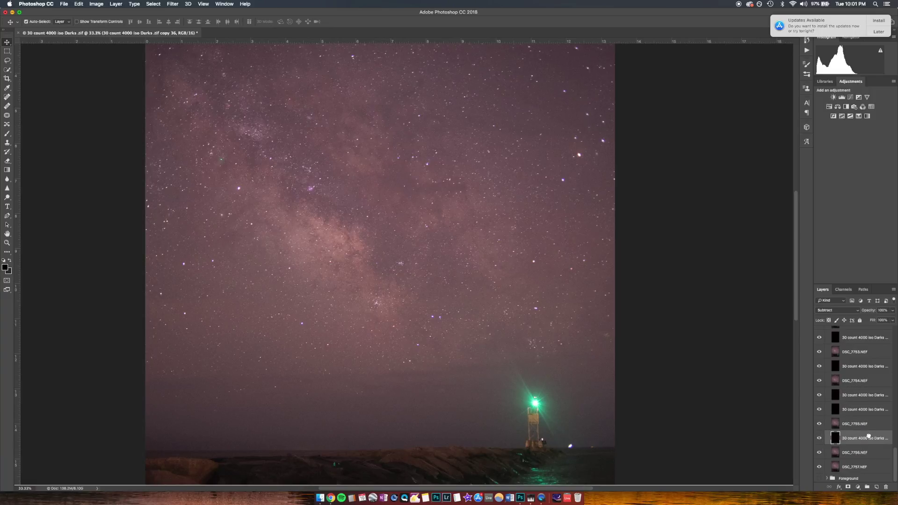
{"action": "left_click_drag", "start_coordinate": [864, 404], "coordinate": [862, 458]}
{"action": "left_click_drag", "start_coordinate": [862, 460], "coordinate": [863, 459]}
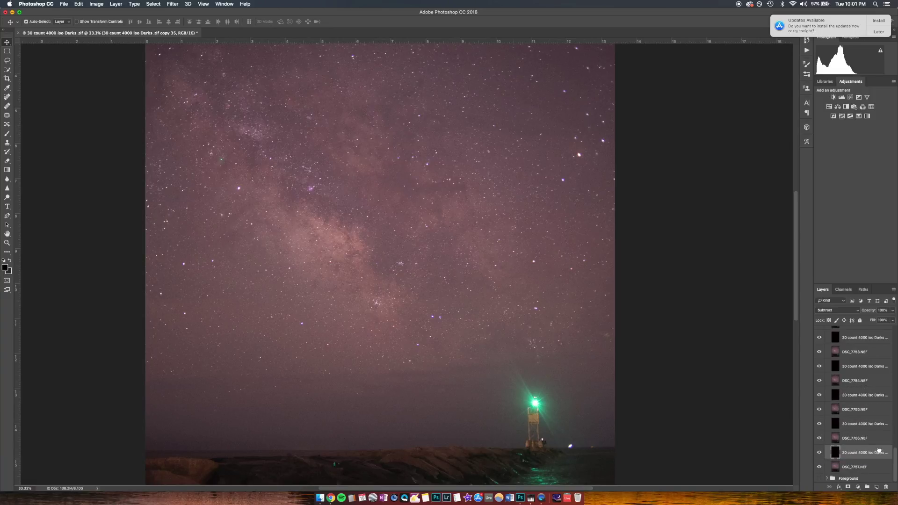
- Check that darks copies and exposures alternate throughout the Sky group, and merge DSC_7757.NEF with the darks copy directly above it
{"action": "scroll", "coordinate": [869, 463], "scroll_direction": "up", "scroll_amount": 4}
{"action": "scroll", "coordinate": [868, 465], "scroll_direction": "up", "scroll_amount": 10}
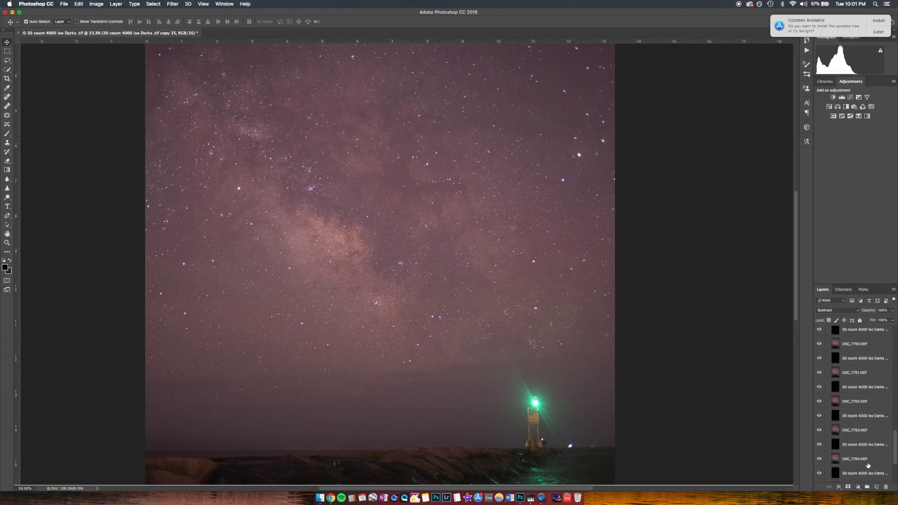
{"action": "scroll", "coordinate": [868, 464], "scroll_direction": "up", "scroll_amount": 15}
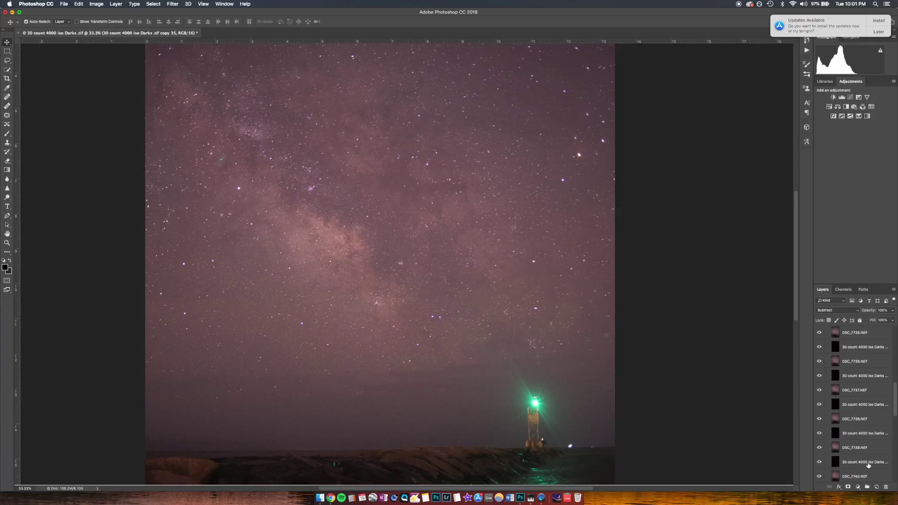
{"action": "scroll", "coordinate": [869, 464], "scroll_direction": "down", "scroll_amount": 15}
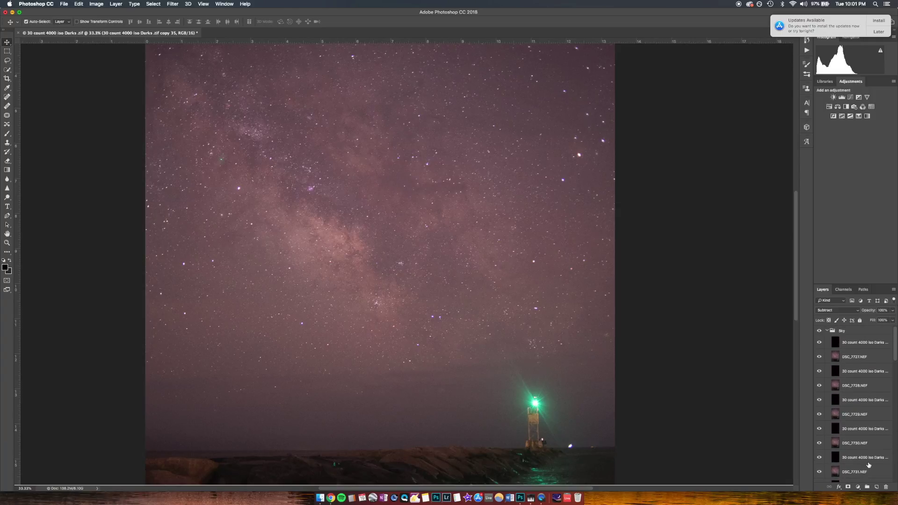
{"action": "scroll", "coordinate": [869, 465], "scroll_direction": "down", "scroll_amount": 10}
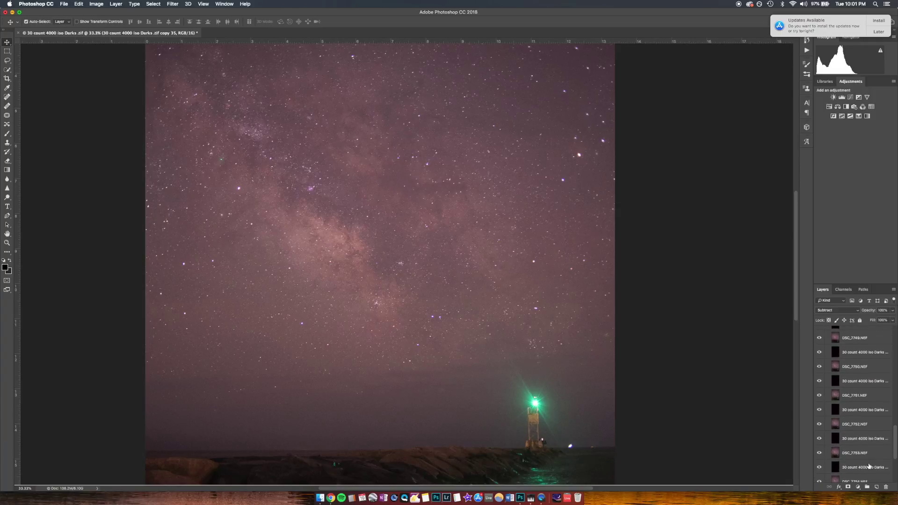
{"action": "left_click", "coordinate": [867, 465]}
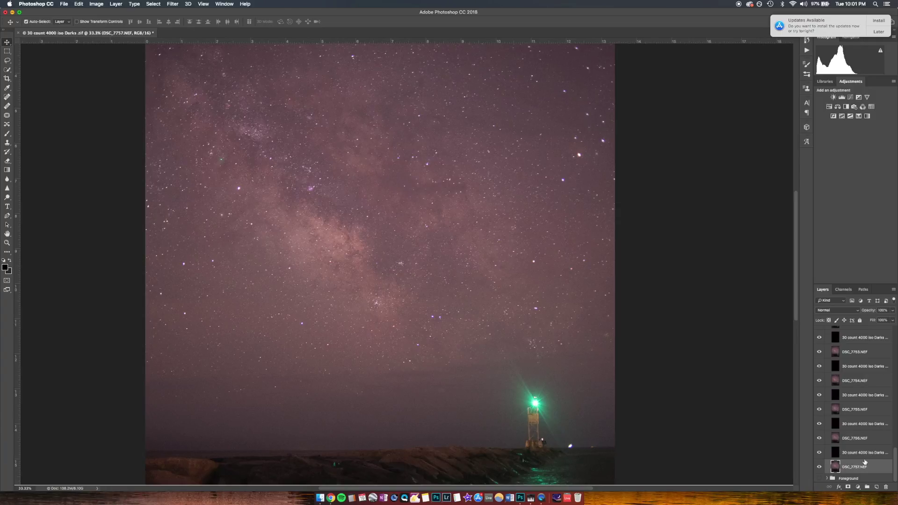
{"action": "left_click", "coordinate": [864, 453]}
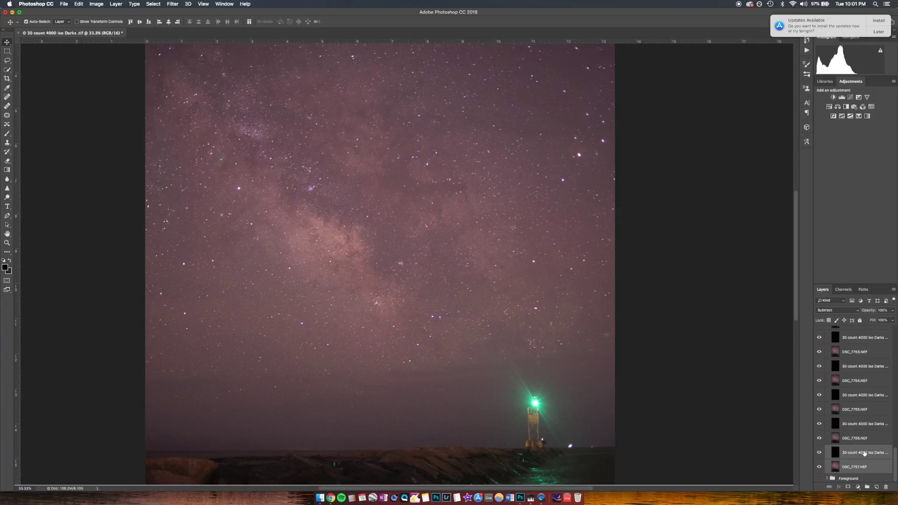
{"action": "key", "text": "super+e"}
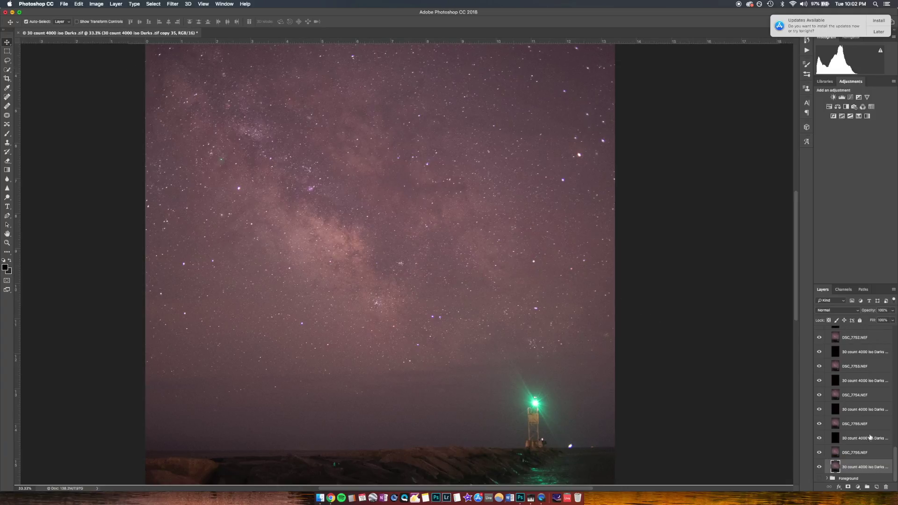
- Merge each Sky exposure from DSC_7756.NEF up to DSC_7750.NEF with the darks copy directly above it
{"action": "left_click", "coordinate": [876, 452]}
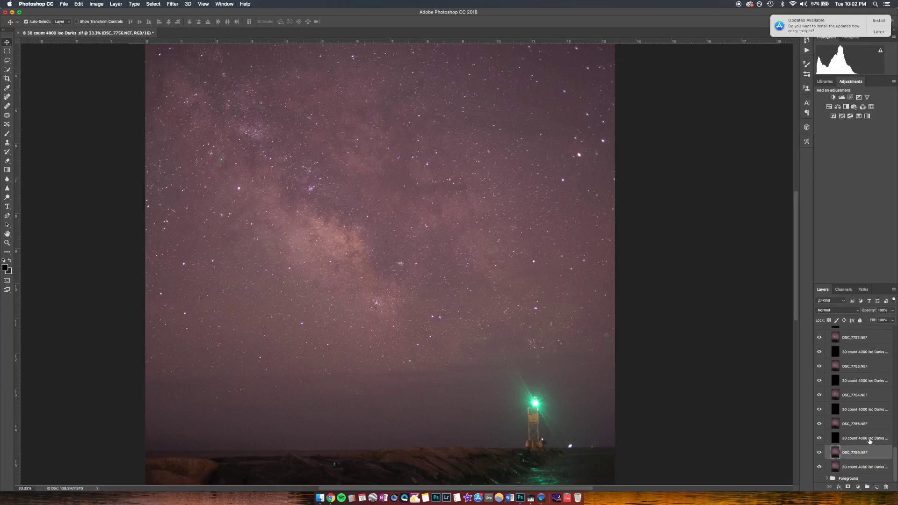
{"action": "left_click", "coordinate": [869, 441]}
{"action": "key", "text": "super+e"}
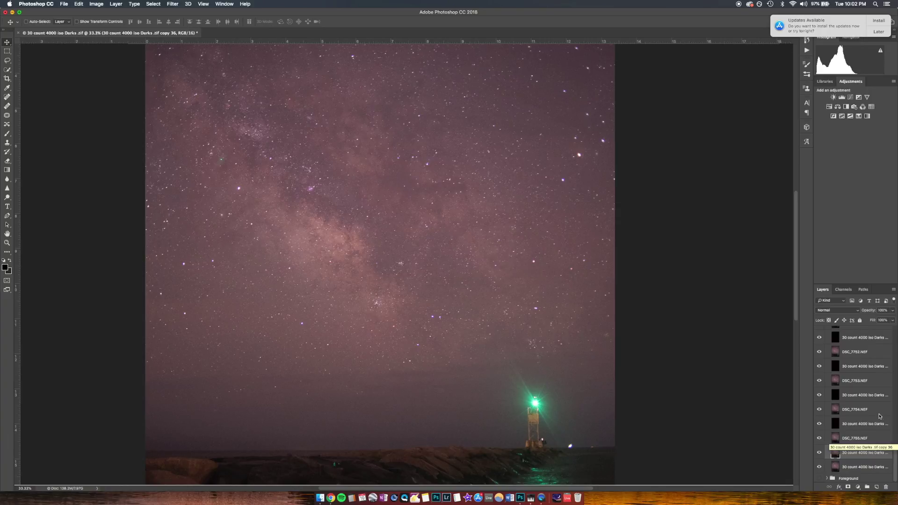
{"action": "left_click", "coordinate": [873, 433]}
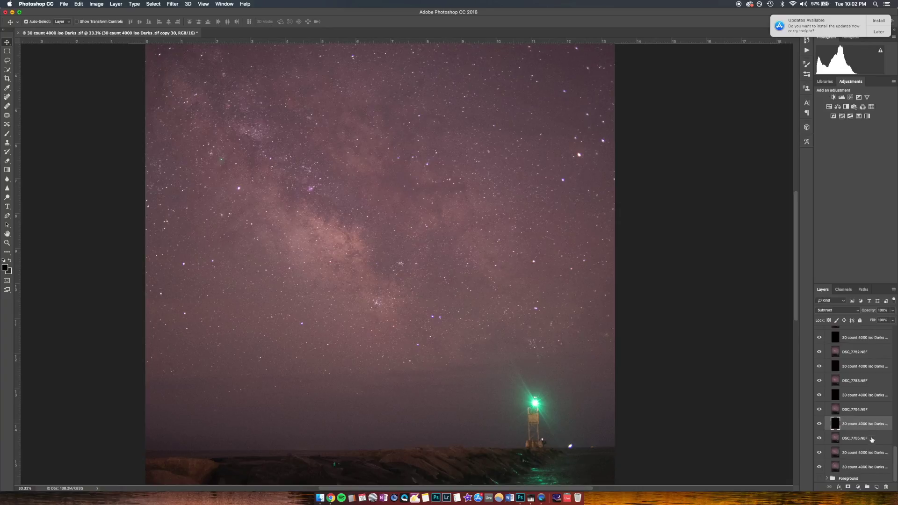
{"action": "left_click", "coordinate": [870, 428]}
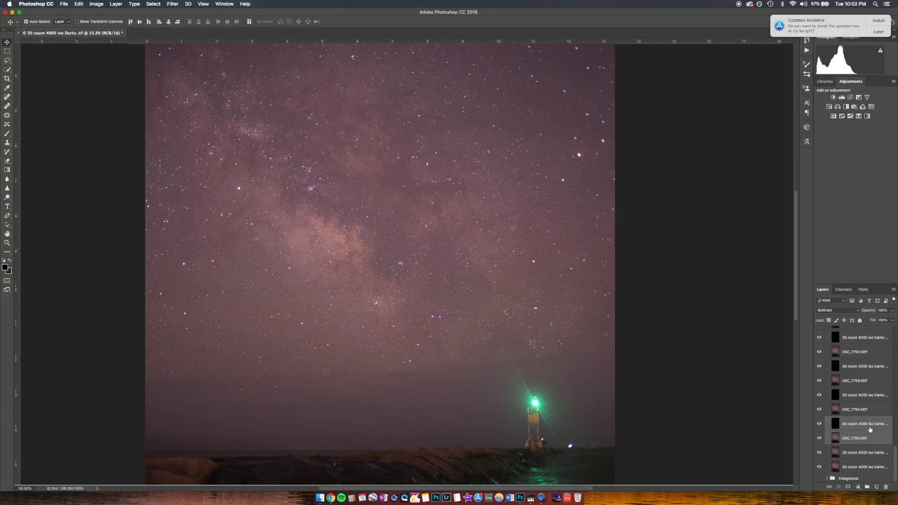
{"action": "key", "text": "super+e"}
{"action": "left_click", "coordinate": [861, 396]}
{"action": "left_click", "coordinate": [862, 381], "text": "shift"}
{"action": "key", "text": "super+e"}
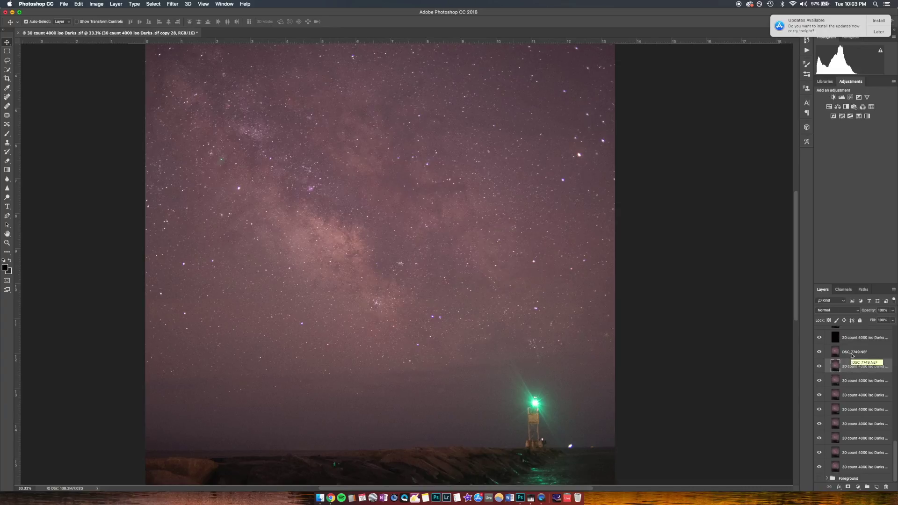
- Merge DSC_7749.NEF and each exposure above it, up to DSC_7736.NEF, with the darks copy directly above each
{"action": "scroll", "coordinate": [856, 369], "scroll_direction": "up", "scroll_amount": 5}
{"action": "left_click", "coordinate": [859, 461]}
{"action": "left_click", "coordinate": [860, 449], "text": "shift"}
{"action": "key", "text": "super+e"}
{"action": "left_click", "coordinate": [859, 433]}
{"action": "left_click", "coordinate": [859, 419], "text": "shift"}
{"action": "key", "text": "super+e"}
{"action": "left_click", "coordinate": [859, 404]}
{"action": "left_click", "coordinate": [858, 391], "text": "shift"}
{"action": "key", "text": "super+e"}
{"action": "left_click", "coordinate": [858, 375]}
{"action": "left_click", "coordinate": [858, 362], "text": "shift"}
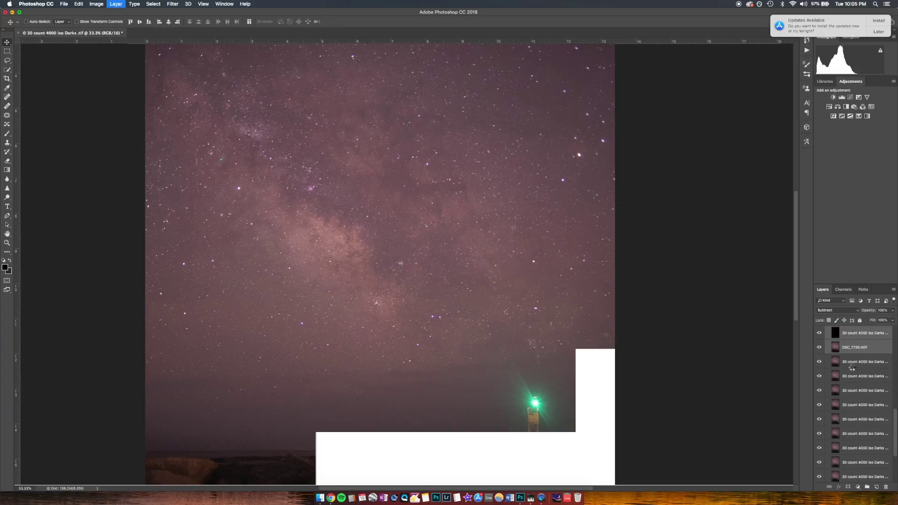
- Merge the Sky exposures between DSC_7736.NEF and DSC_7731.NEF with the darks copies directly above them
{"action": "scroll", "coordinate": [858, 369], "scroll_direction": "up", "scroll_amount": 5}
{"action": "left_click", "coordinate": [860, 385]}
{"action": "left_click", "coordinate": [861, 372], "text": "shift"}
{"action": "key", "text": "super+e"}
{"action": "left_click", "coordinate": [861, 357]}
{"action": "left_click", "coordinate": [860, 342], "text": "shift"}
{"action": "key", "text": "super+e"}
{"action": "scroll", "coordinate": [860, 346], "scroll_direction": "up", "scroll_amount": 8}
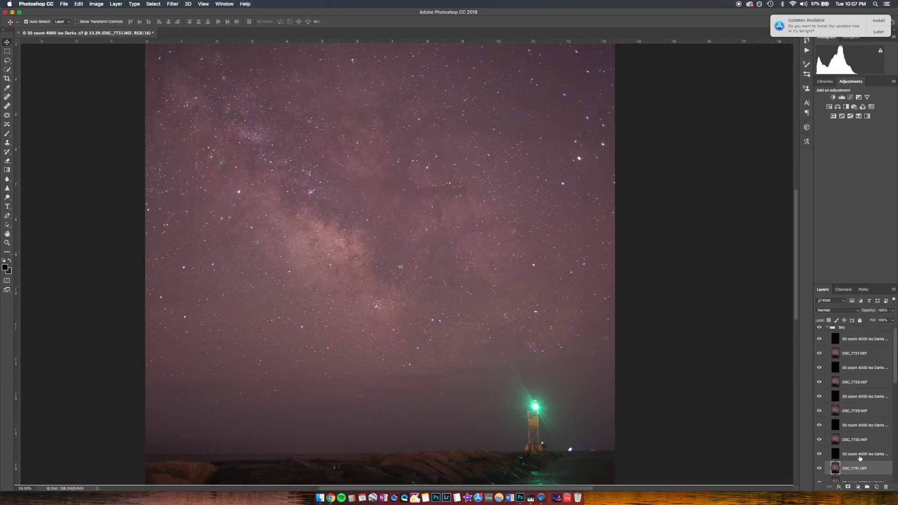
- Merge each remaining exposure from DSC_7731.NEF up to DSC_7727.NEF with its darks copy, finishing the Sky group
{"action": "left_click", "coordinate": [854, 382]}
{"action": "left_click", "coordinate": [853, 369], "text": "shift"}
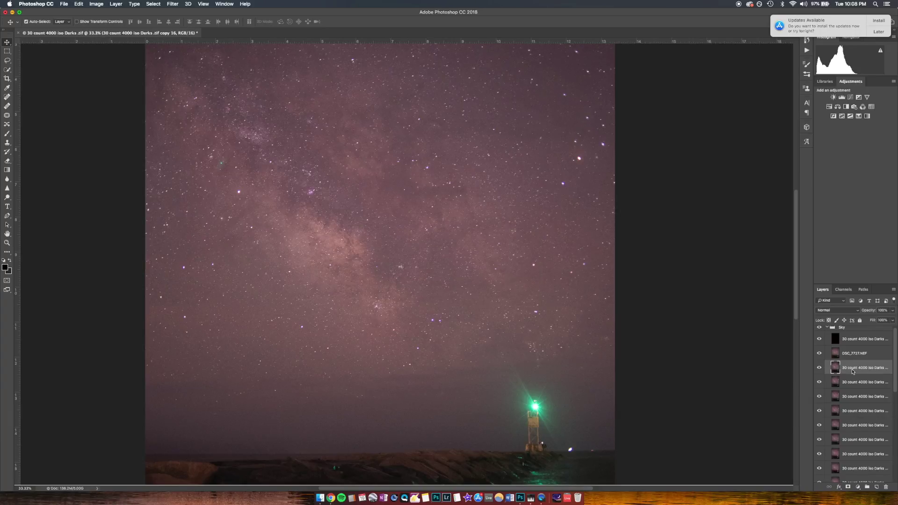
{"action": "left_click", "coordinate": [854, 354]}
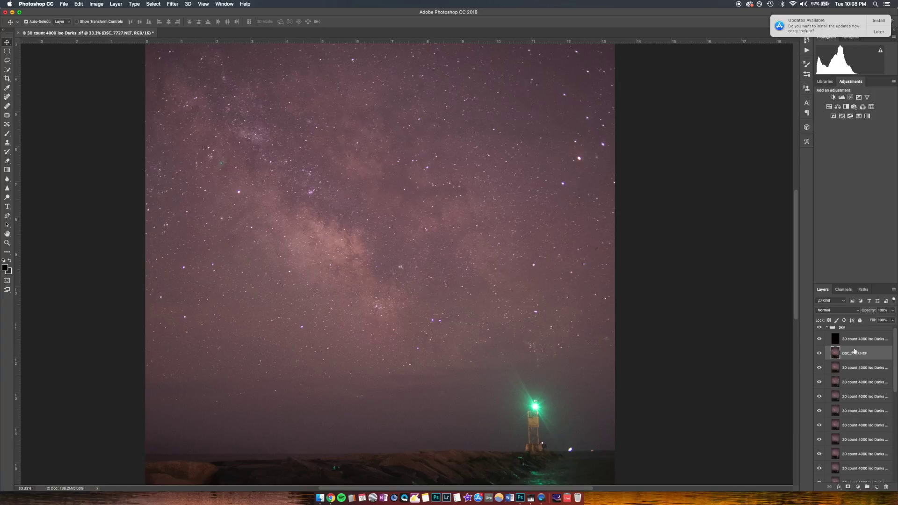
{"action": "left_click", "coordinate": [855, 344], "text": "shift"}
{"action": "key", "text": "super+e"}
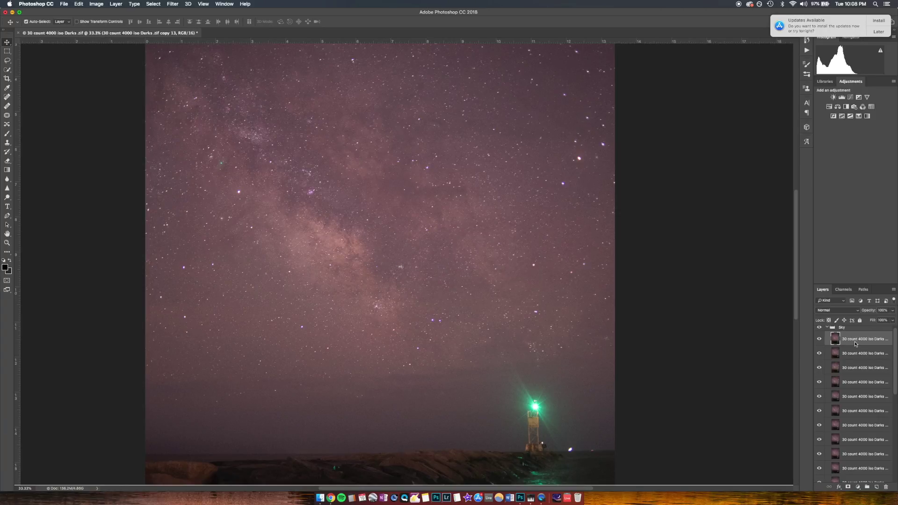
- Add a layer mask to the topmost Sky layer and ready the Brush tool with black (000000) as the foreground color
{"action": "key", "text": "super+semicolon"}
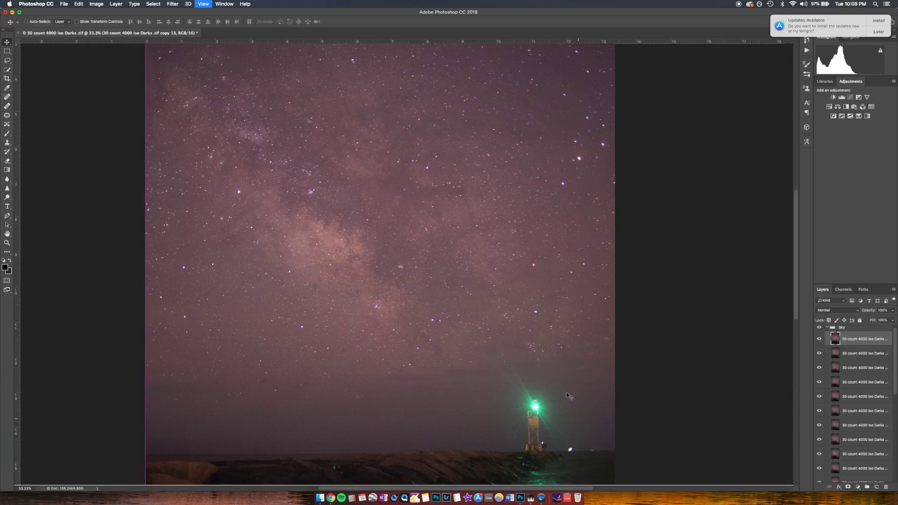
{"action": "key", "text": "super+minus"}
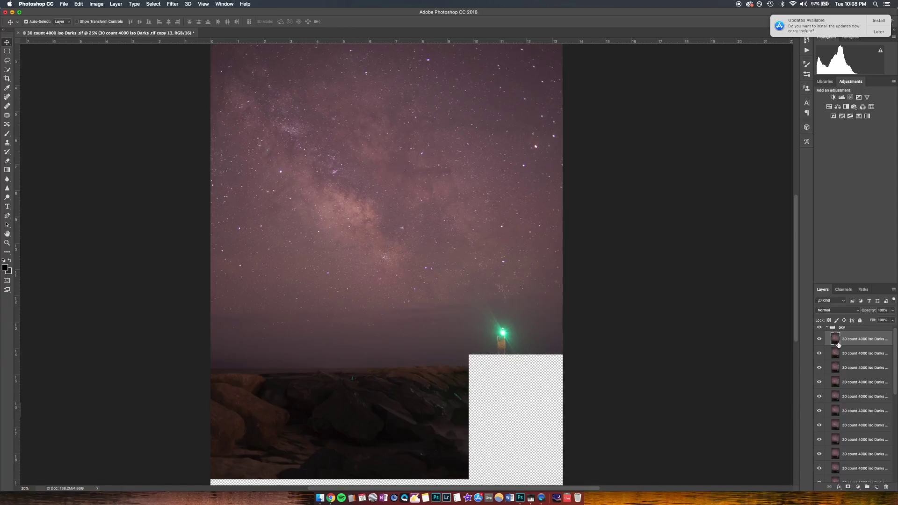
{"action": "left_click", "coordinate": [849, 487]}
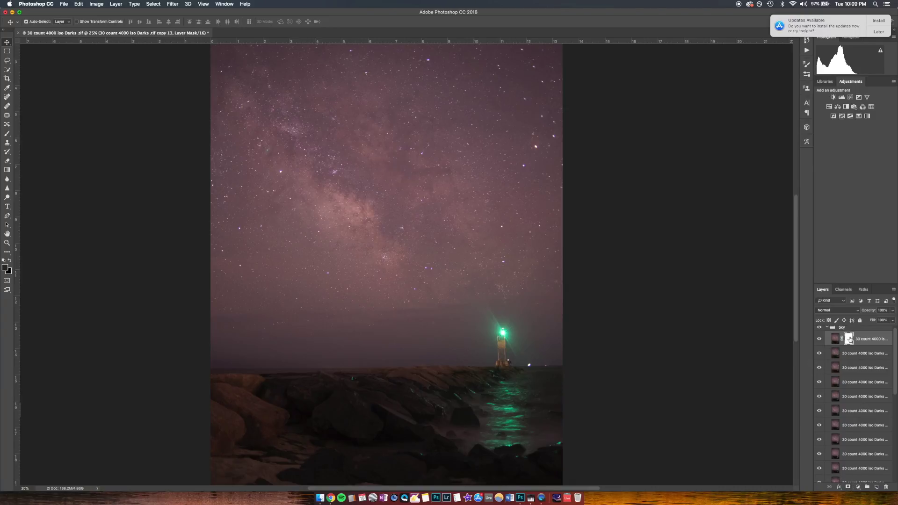
{"action": "left_click", "coordinate": [7, 134]}
{"action": "left_click", "coordinate": [10, 261]}
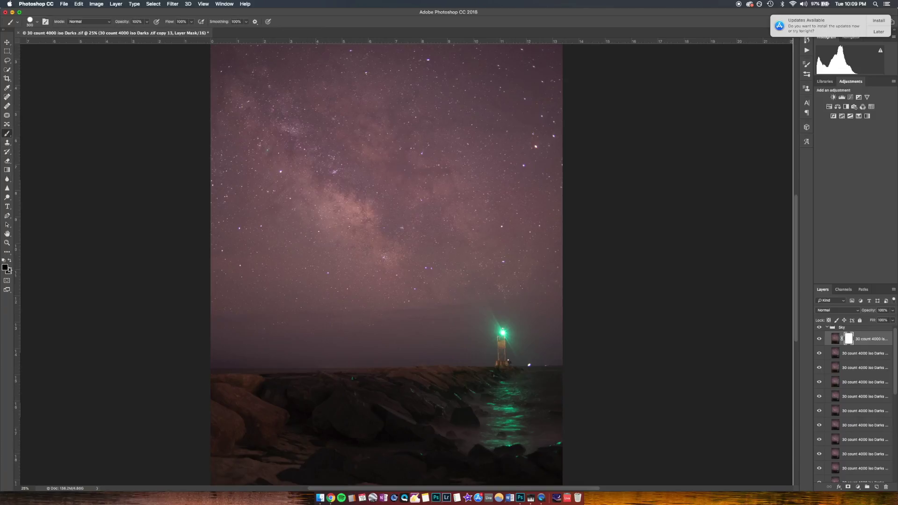
{"action": "left_click", "coordinate": [5, 268]}
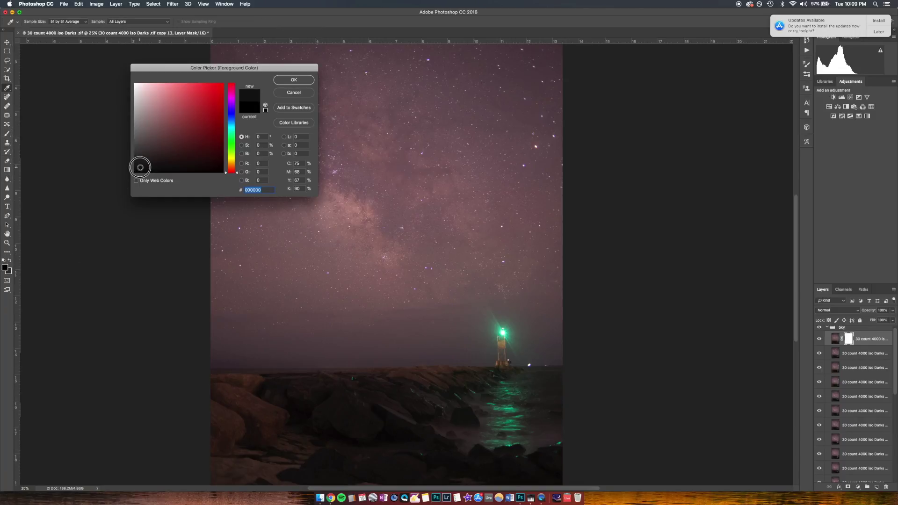
{"action": "left_click", "coordinate": [285, 84]}
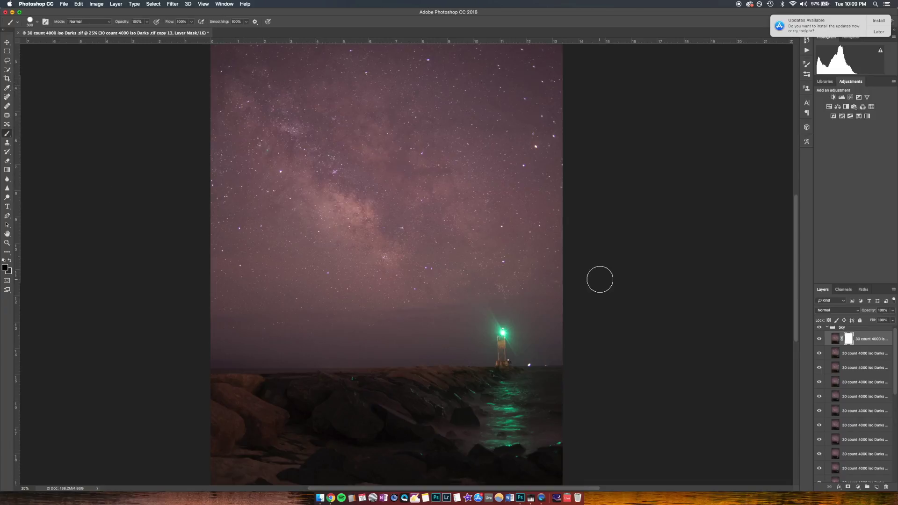
- Set the brush size to 1400 px
{"action": "scroll", "coordinate": [389, 447], "scroll_direction": "down", "scroll_amount": 2}
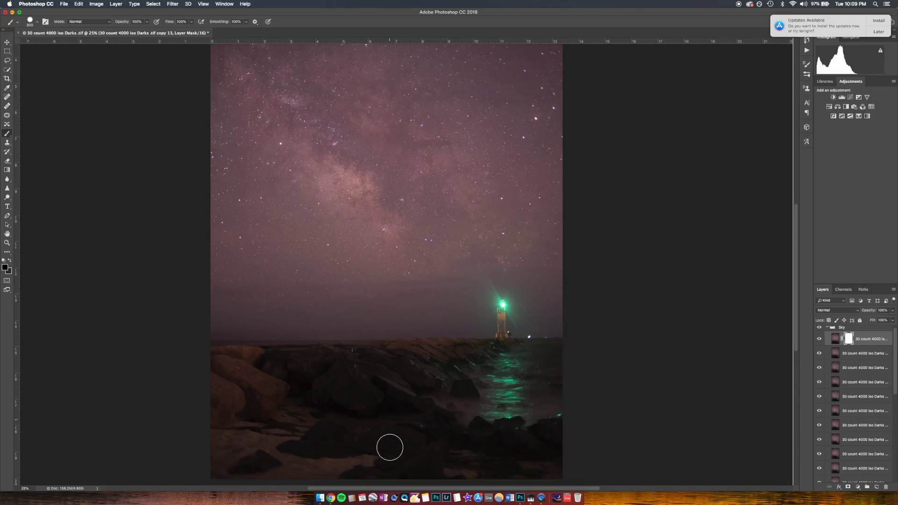
{"action": "right_click", "coordinate": [381, 421]}
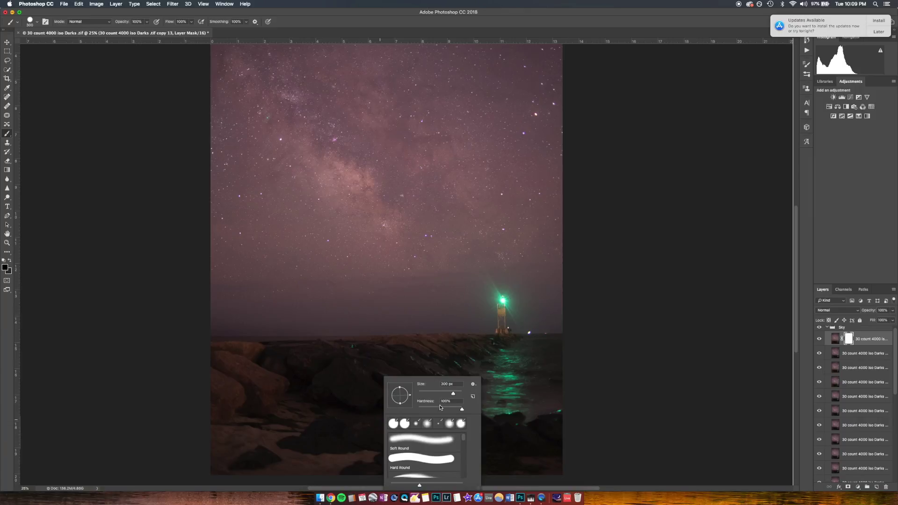
{"action": "left_click", "coordinate": [460, 395]}
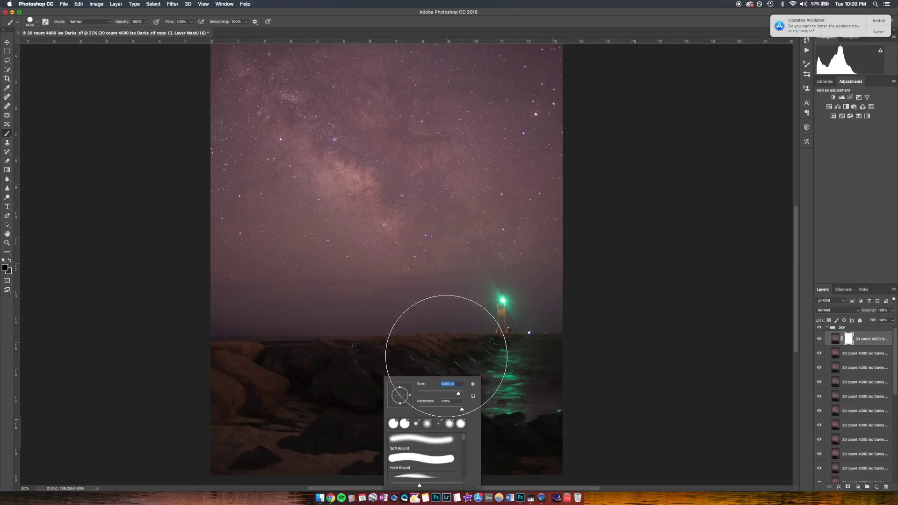
{"action": "left_click_drag", "start_coordinate": [457, 395], "coordinate": [448, 394]}
{"action": "left_click", "coordinate": [371, 423]}
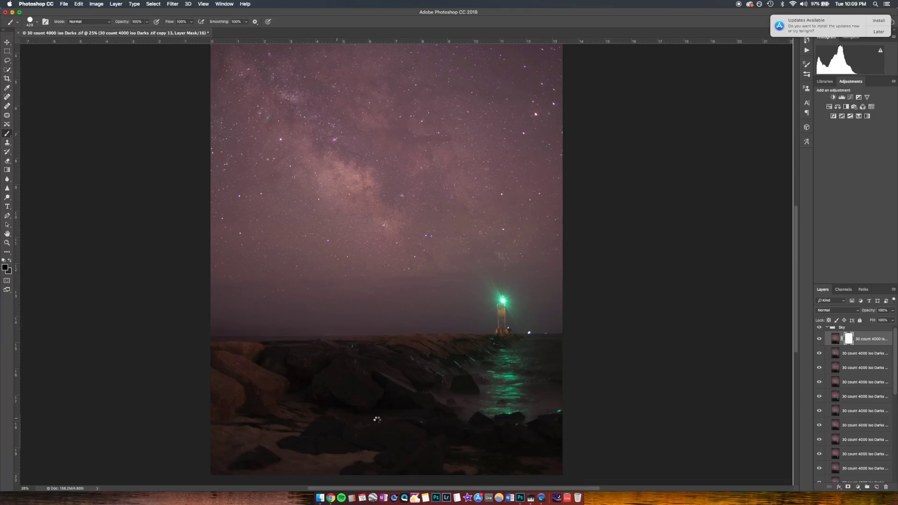
{"action": "right_click", "coordinate": [424, 423]}
{"action": "left_click_drag", "start_coordinate": [447, 395], "coordinate": [450, 394]}
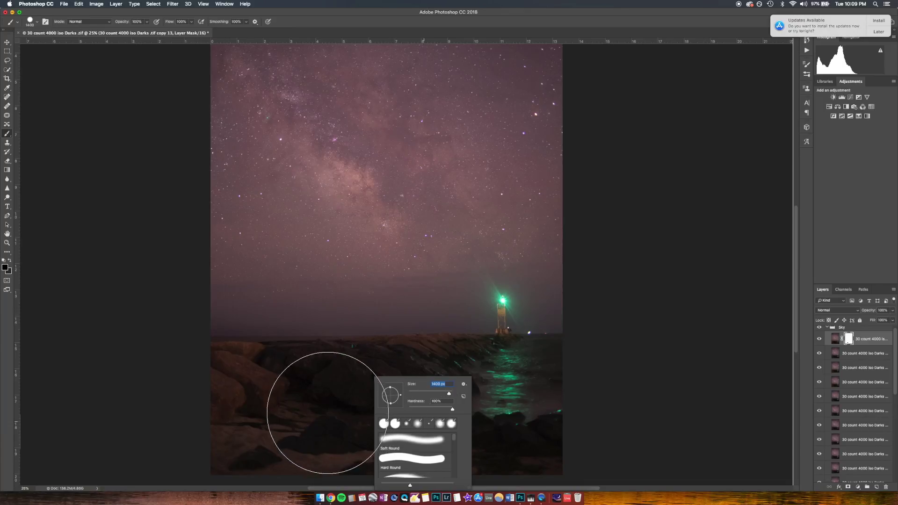
{"action": "left_click", "coordinate": [318, 414]}
- Paint black on the mask across the rocks, water and lighthouse, up to slightly above the horizon along the full image width
{"action": "mouse_move", "coordinate": [340, 422]}
{"action": "left_mouse_down"}
{"action": "mouse_move", "coordinate": [515, 432]}
{"action": "mouse_move", "coordinate": [555, 423]}
{"action": "mouse_move", "coordinate": [483, 434]}
{"action": "mouse_move", "coordinate": [214, 436]}
{"action": "mouse_move", "coordinate": [448, 423]}
{"action": "mouse_move", "coordinate": [559, 431]}
{"action": "mouse_move", "coordinate": [379, 439]}
{"action": "mouse_move", "coordinate": [331, 431]}
{"action": "left_mouse_up"}
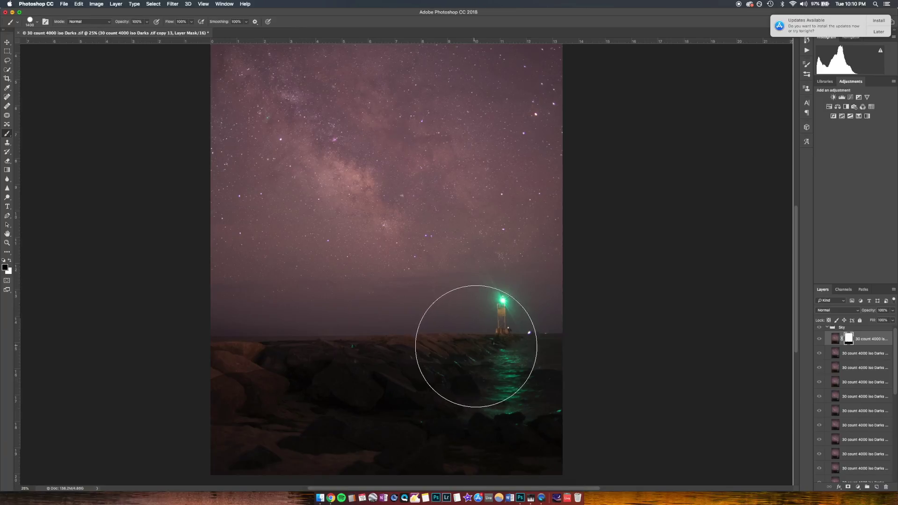
{"action": "left_click", "coordinate": [222, 391]}
{"action": "mouse_move", "coordinate": [222, 391]}
{"action": "left_mouse_down"}
{"action": "mouse_move", "coordinate": [245, 391]}
{"action": "mouse_move", "coordinate": [225, 382]}
{"action": "left_mouse_up"}
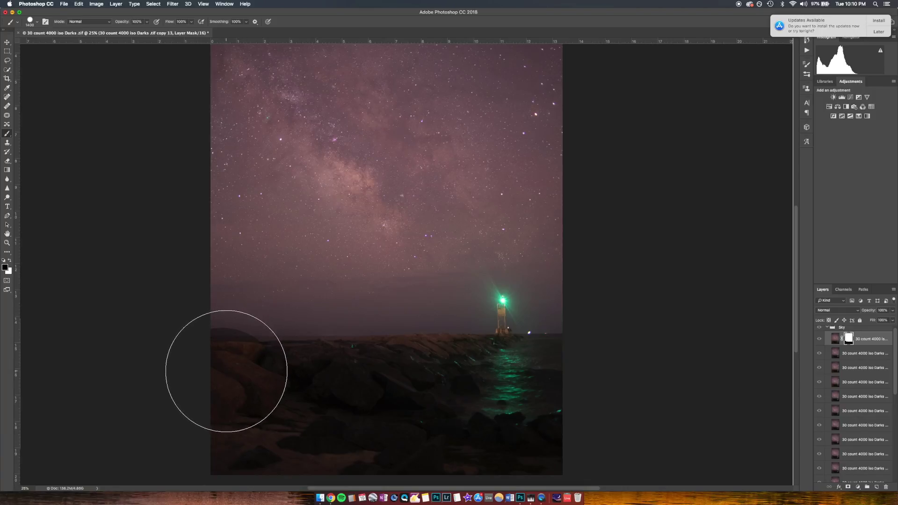
{"action": "left_click", "coordinate": [228, 374]}
{"action": "mouse_move", "coordinate": [228, 375]}
{"action": "left_mouse_down"}
{"action": "mouse_move", "coordinate": [383, 384]}
{"action": "mouse_move", "coordinate": [445, 381]}
{"action": "mouse_move", "coordinate": [321, 373]}
{"action": "mouse_move", "coordinate": [451, 366]}
{"action": "mouse_move", "coordinate": [585, 391]}
{"action": "mouse_move", "coordinate": [571, 397]}
{"action": "mouse_move", "coordinate": [547, 350]}
{"action": "mouse_move", "coordinate": [517, 345]}
{"action": "mouse_move", "coordinate": [533, 337]}
{"action": "mouse_move", "coordinate": [505, 344]}
{"action": "mouse_move", "coordinate": [487, 330]}
{"action": "mouse_move", "coordinate": [503, 341]}
{"action": "mouse_move", "coordinate": [507, 331]}
{"action": "mouse_move", "coordinate": [503, 338]}
{"action": "left_mouse_up"}
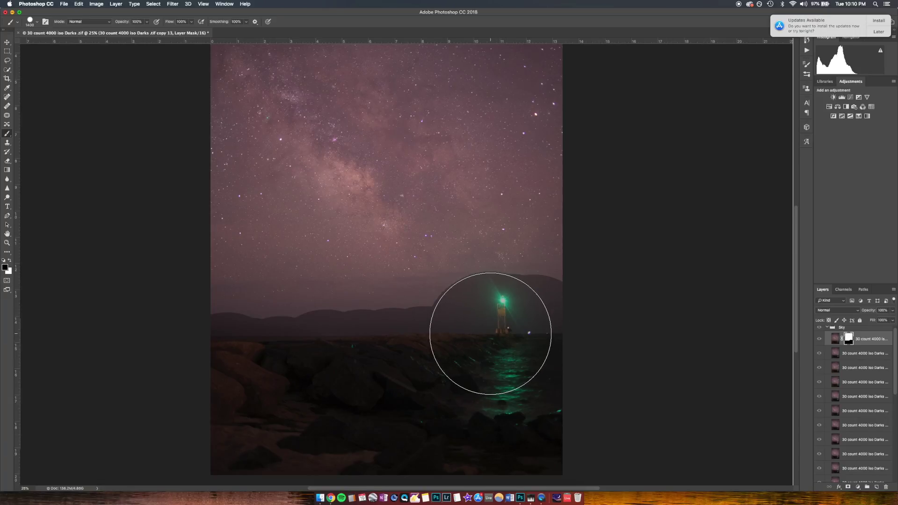
{"action": "mouse_move", "coordinate": [489, 331]}
{"action": "left_mouse_down"}
{"action": "mouse_move", "coordinate": [488, 372]}
{"action": "mouse_move", "coordinate": [453, 361]}
{"action": "mouse_move", "coordinate": [451, 346]}
{"action": "mouse_move", "coordinate": [441, 346]}
{"action": "mouse_move", "coordinate": [348, 367]}
{"action": "mouse_move", "coordinate": [374, 363]}
{"action": "mouse_move", "coordinate": [181, 372]}
{"action": "mouse_move", "coordinate": [214, 369]}
{"action": "left_mouse_up"}
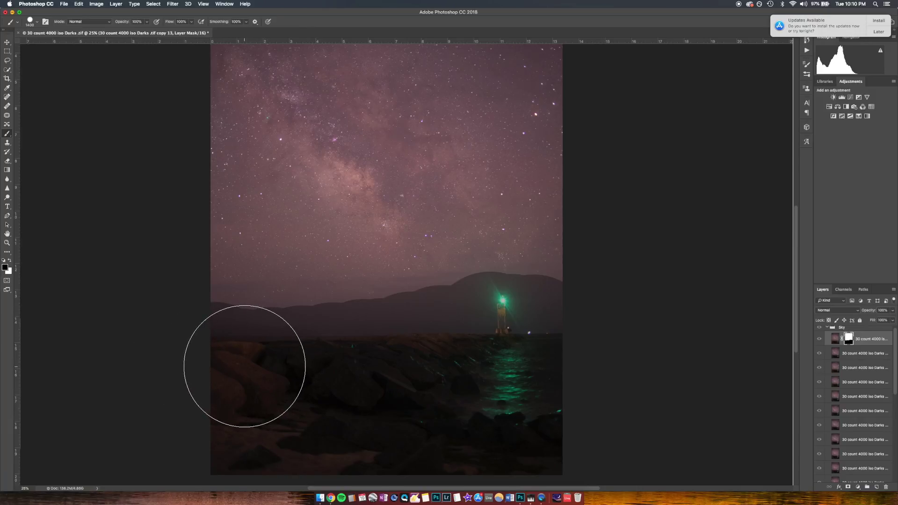
{"action": "scroll", "coordinate": [329, 406], "scroll_direction": "up", "scroll_amount": 1}
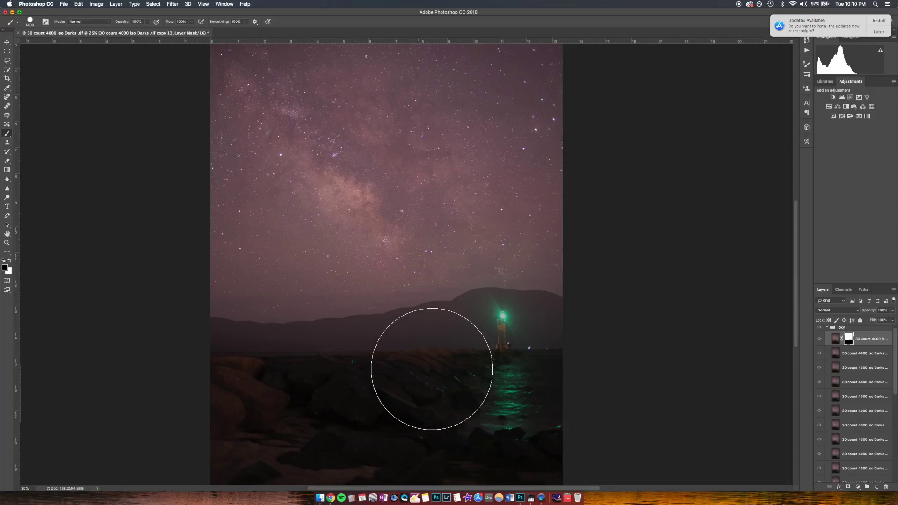
{"action": "key", "text": "backslash"}
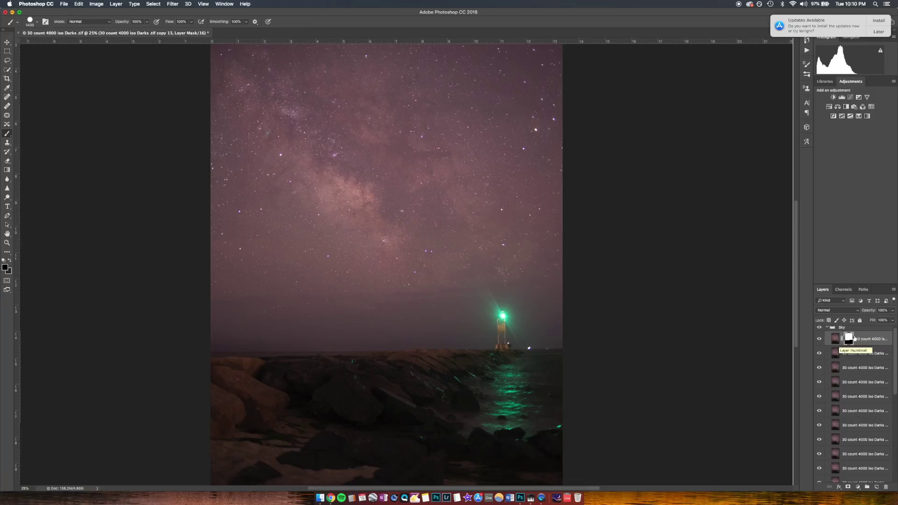
- Copy the painted mask from the topmost Sky layer onto each of the five merged layers below it
{"action": "left_click_drag", "start_coordinate": [848, 338], "coordinate": [848, 412]}
{"action": "left_click", "coordinate": [852, 371]}
{"action": "left_click", "coordinate": [849, 382]}
{"action": "left_click", "coordinate": [848, 402]}
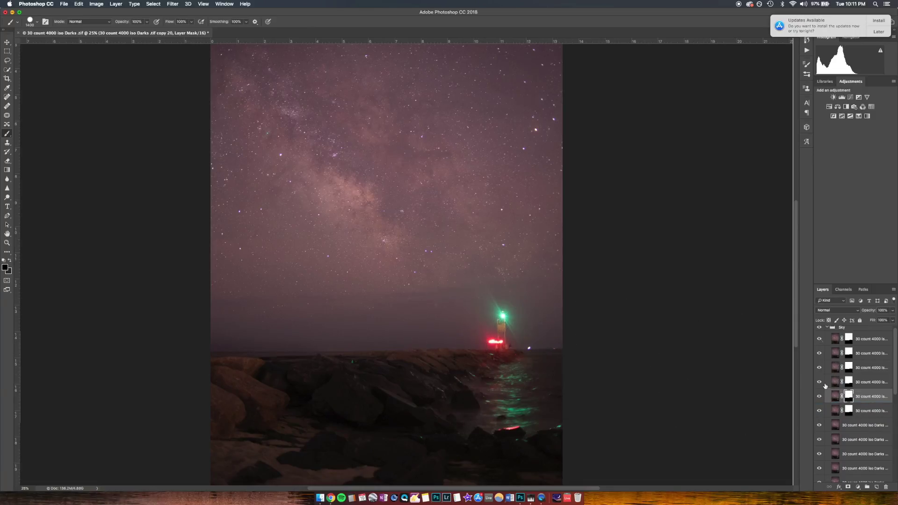
- Examine the copied mask of the sixth Sky layer on its own, and return to the normal image view
{"action": "scroll", "coordinate": [865, 436], "scroll_direction": "down", "scroll_amount": 1}
{"action": "scroll", "coordinate": [865, 435], "scroll_direction": "down", "scroll_amount": 2}
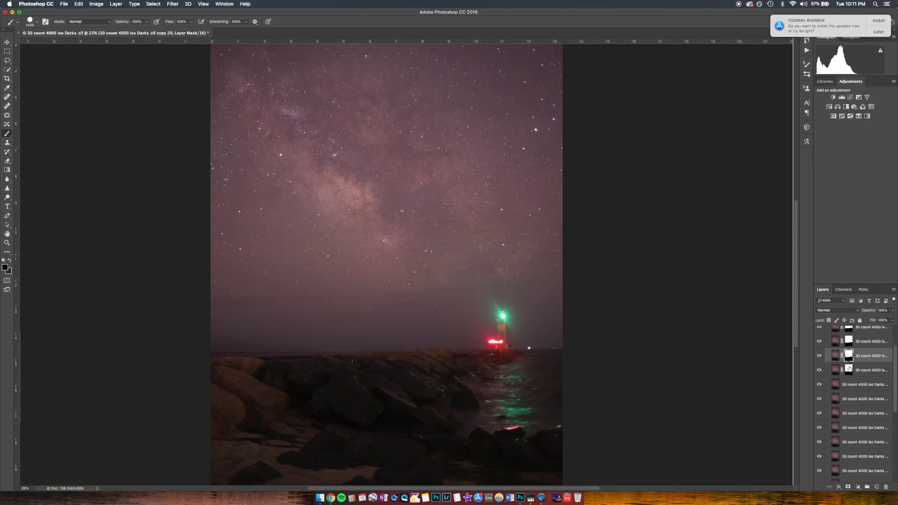
{"action": "left_click", "coordinate": [849, 371]}
{"action": "left_click_drag", "start_coordinate": [849, 372], "coordinate": [849, 414]}
{"action": "scroll", "coordinate": [849, 414], "scroll_direction": "down", "scroll_amount": 3}
{"action": "left_click", "coordinate": [850, 371]}
{"action": "left_click", "coordinate": [850, 371], "text": "alt"}
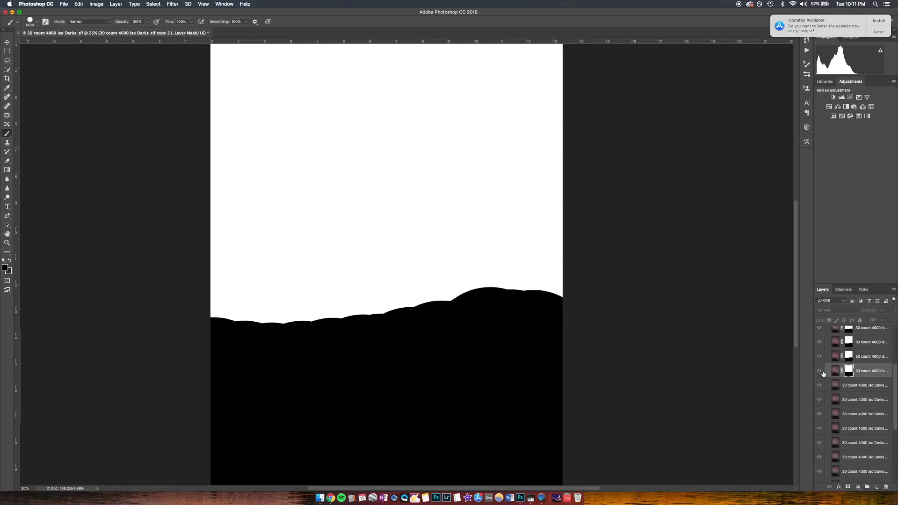
{"action": "left_click", "coordinate": [840, 374]}
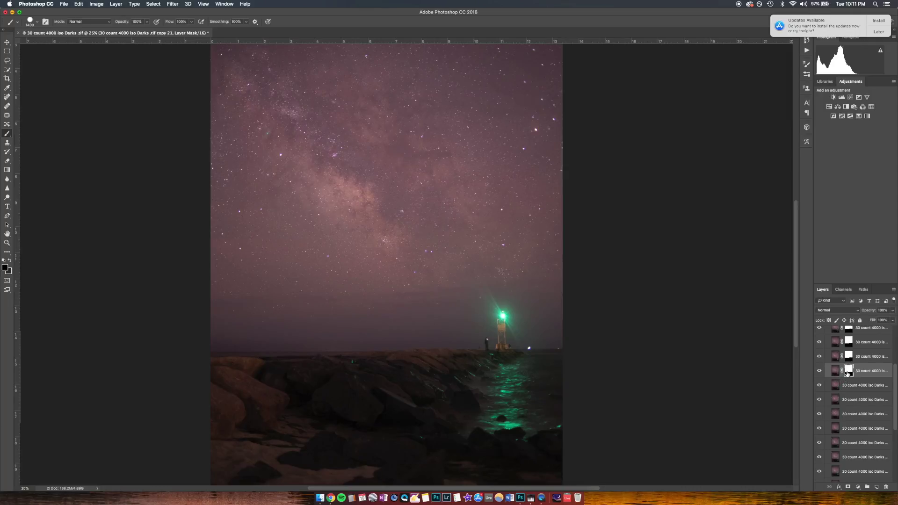
- Copy the foreground mask onto every remaining unmasked layer of the Sky group, down to its bottom layer
{"action": "left_click_drag", "start_coordinate": [849, 373], "coordinate": [849, 405]}
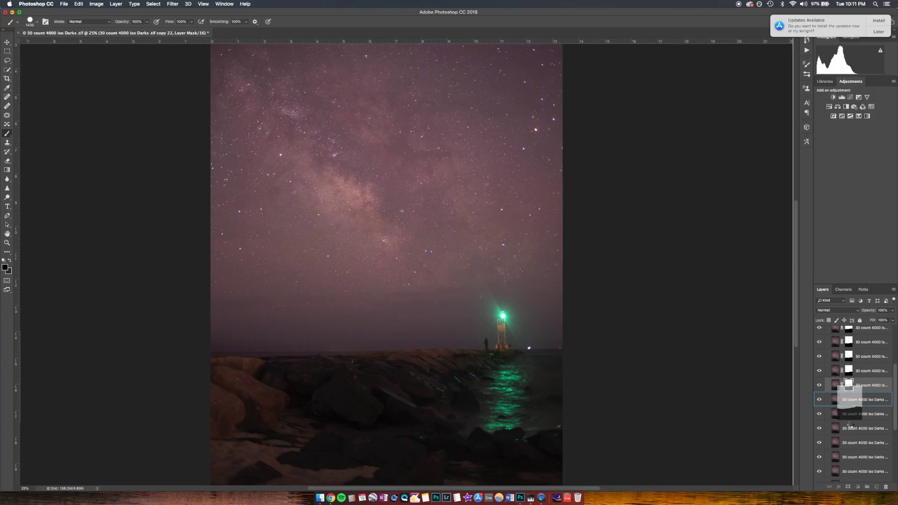
{"action": "scroll", "coordinate": [862, 437], "scroll_direction": "down", "scroll_amount": 3}
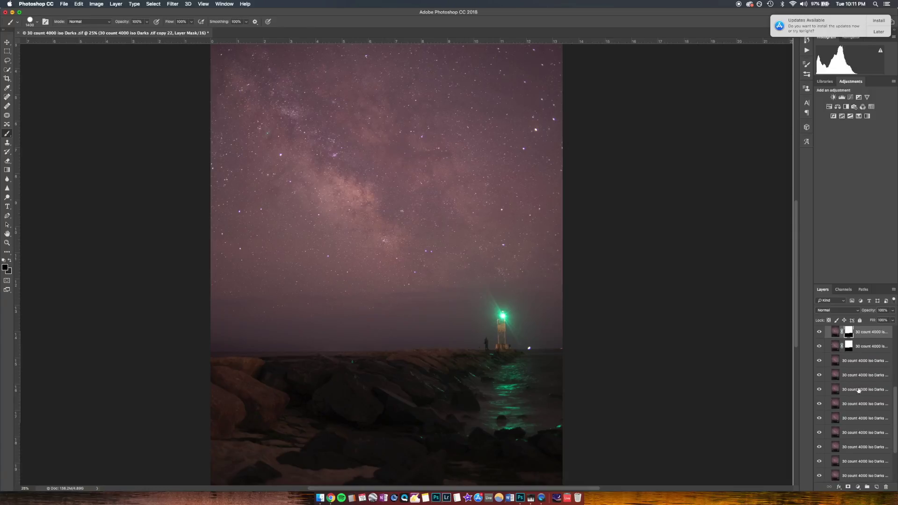
{"action": "left_click", "coordinate": [849, 346]}
{"action": "left_click_drag", "start_coordinate": [849, 349], "coordinate": [851, 406]}
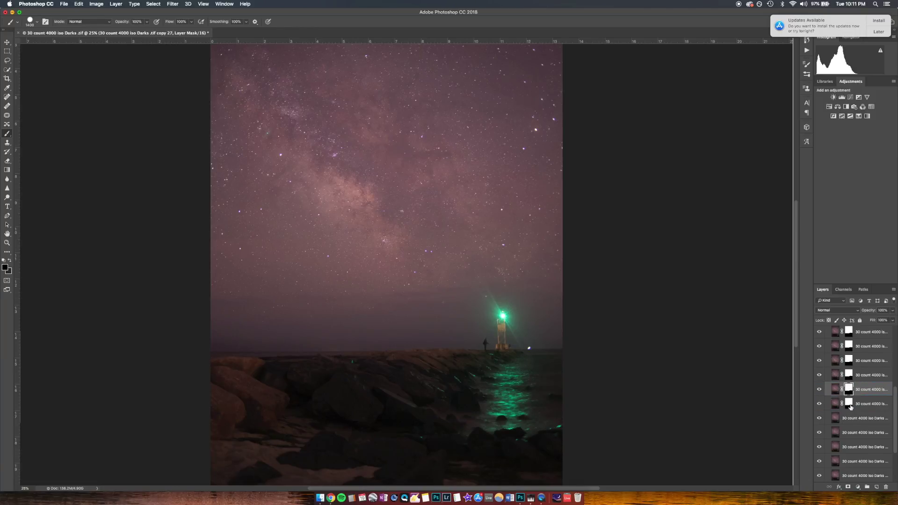
{"action": "scroll", "coordinate": [852, 407], "scroll_direction": "down", "scroll_amount": 3}
{"action": "left_click", "coordinate": [851, 353]}
{"action": "left_click_drag", "start_coordinate": [851, 353], "coordinate": [849, 395]}
{"action": "left_click", "coordinate": [850, 368]}
{"action": "left_click", "coordinate": [849, 383]}
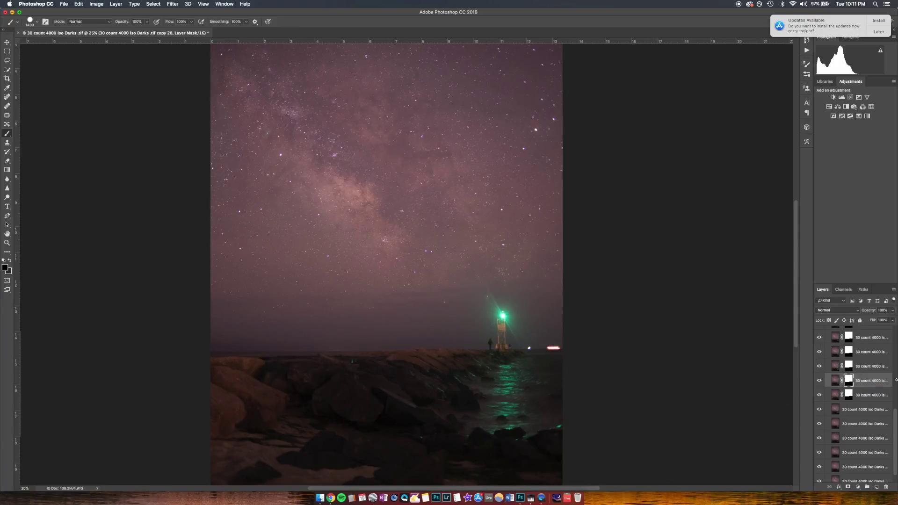
{"action": "left_click", "coordinate": [849, 395]}
{"action": "left_click_drag", "start_coordinate": [849, 395], "coordinate": [852, 409]}
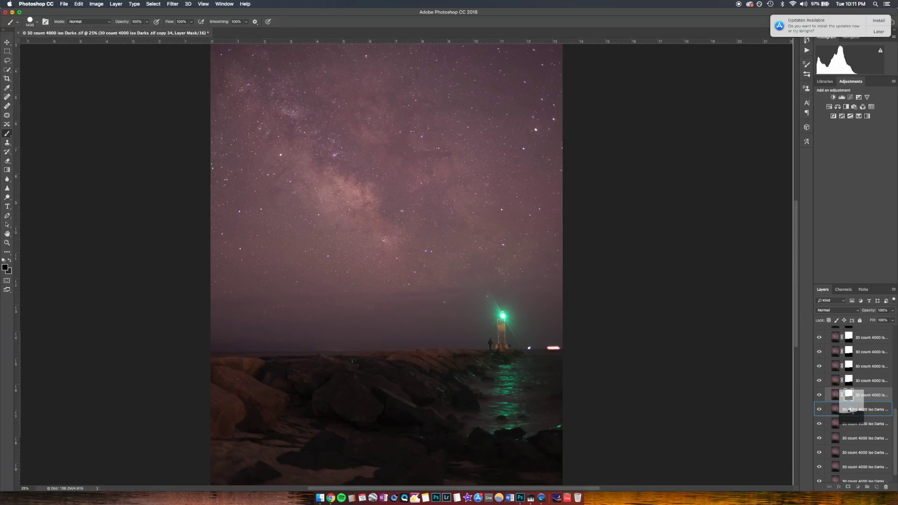
{"action": "scroll", "coordinate": [853, 428], "scroll_direction": "down", "scroll_amount": 1}
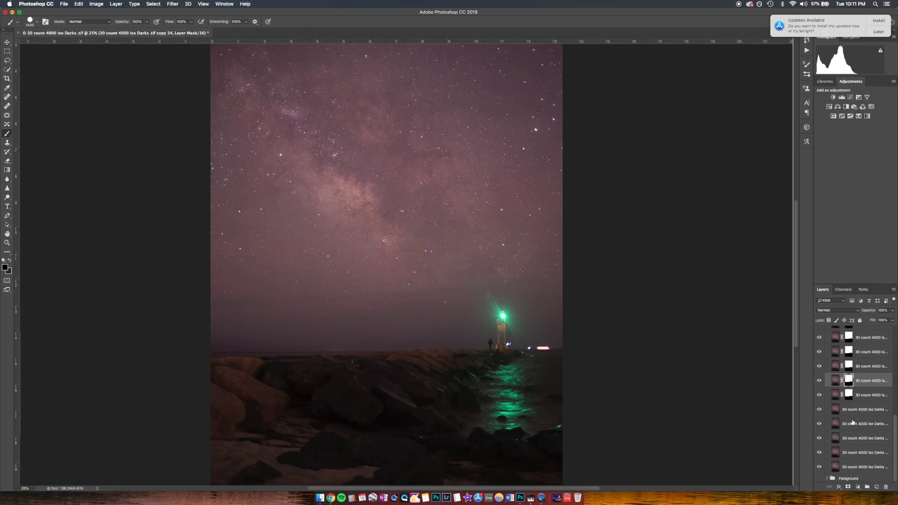
{"action": "left_click", "coordinate": [849, 395]}
{"action": "left_click_drag", "start_coordinate": [849, 395], "coordinate": [849, 466]}
{"action": "left_click", "coordinate": [851, 409]}
{"action": "left_click", "coordinate": [849, 428]}
{"action": "left_click", "coordinate": [849, 441]}
{"action": "left_click", "coordinate": [849, 454]}
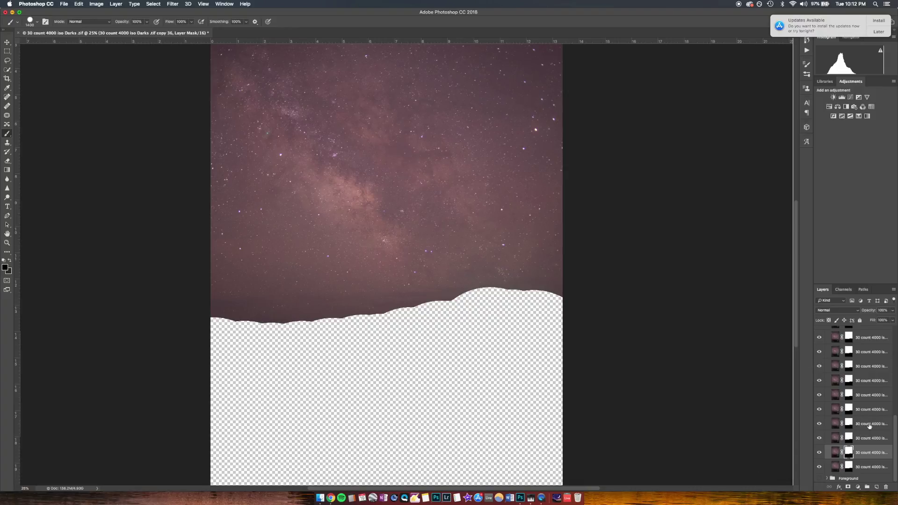
- Auto-align all the masked Sky group layers with the Auto projection, leaving vignette removal and geometric distortion correction off
{"action": "scroll", "coordinate": [376, 269], "scroll_direction": "up", "scroll_amount": 3}
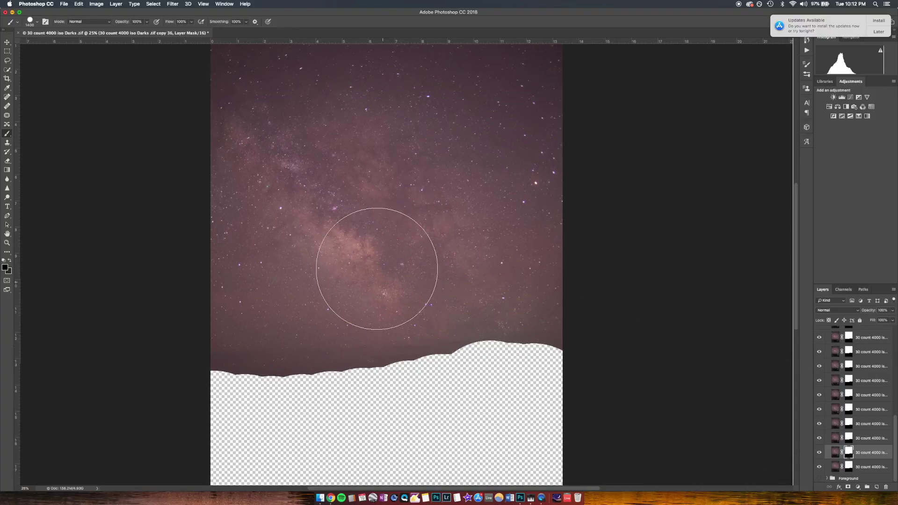
{"action": "scroll", "coordinate": [379, 269], "scroll_direction": "up", "scroll_amount": 3}
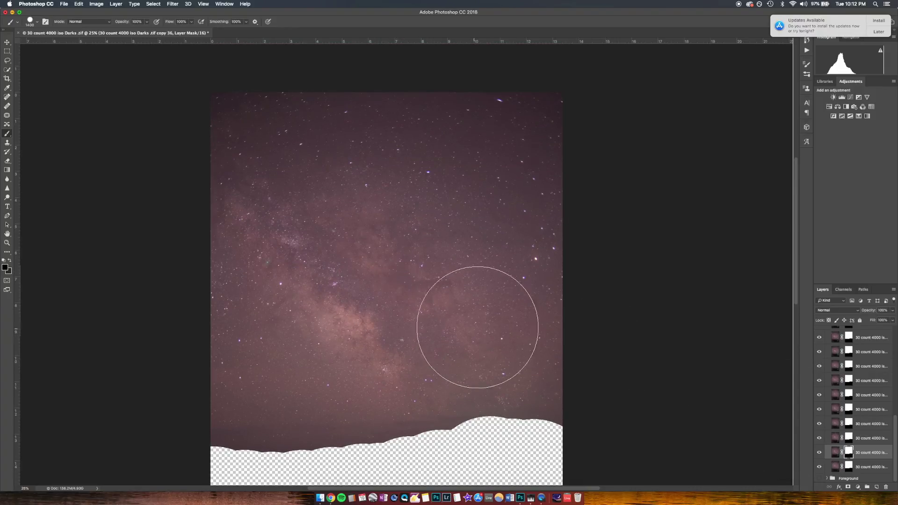
{"action": "left_click", "coordinate": [873, 467]}
{"action": "scroll", "coordinate": [876, 405], "scroll_direction": "up", "scroll_amount": 3}
{"action": "scroll", "coordinate": [876, 405], "scroll_direction": "up", "scroll_amount": 1}
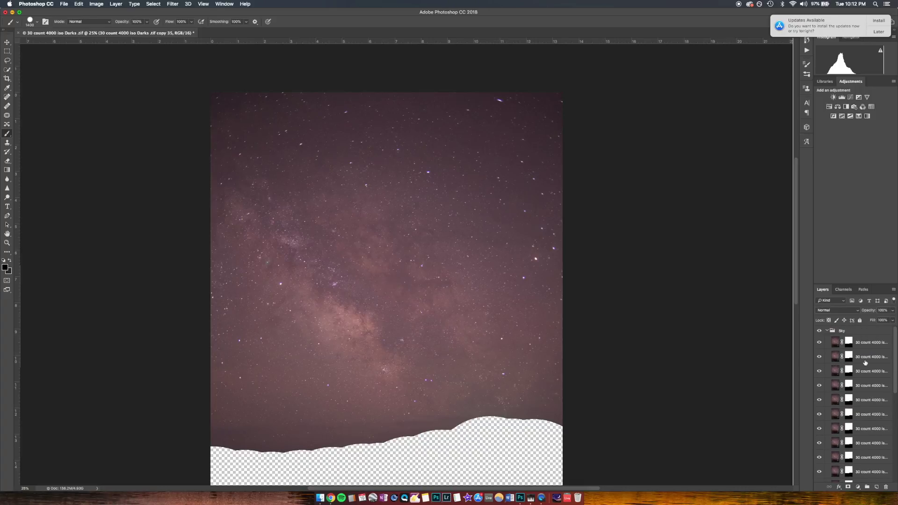
{"action": "left_click", "coordinate": [868, 342], "text": "shift"}
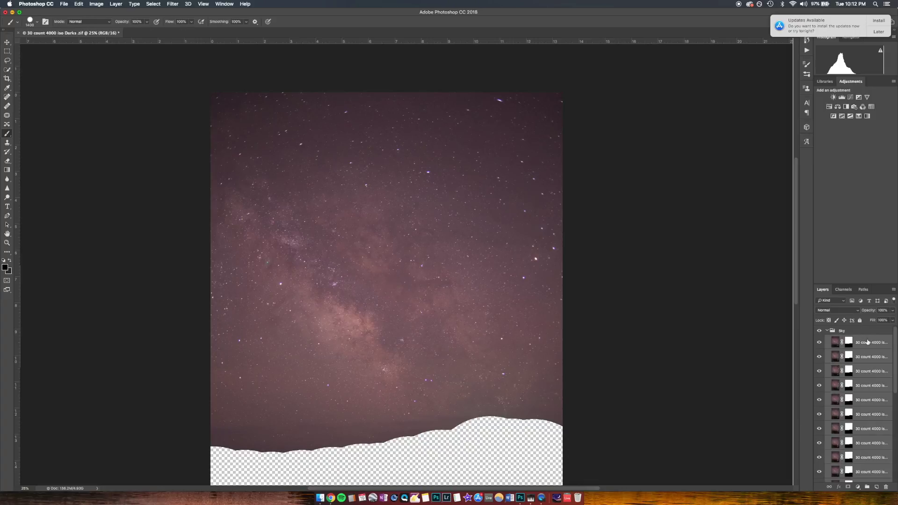
{"action": "scroll", "coordinate": [824, 377], "scroll_direction": "down", "scroll_amount": 1}
{"action": "scroll", "coordinate": [824, 377], "scroll_direction": "down", "scroll_amount": 5}
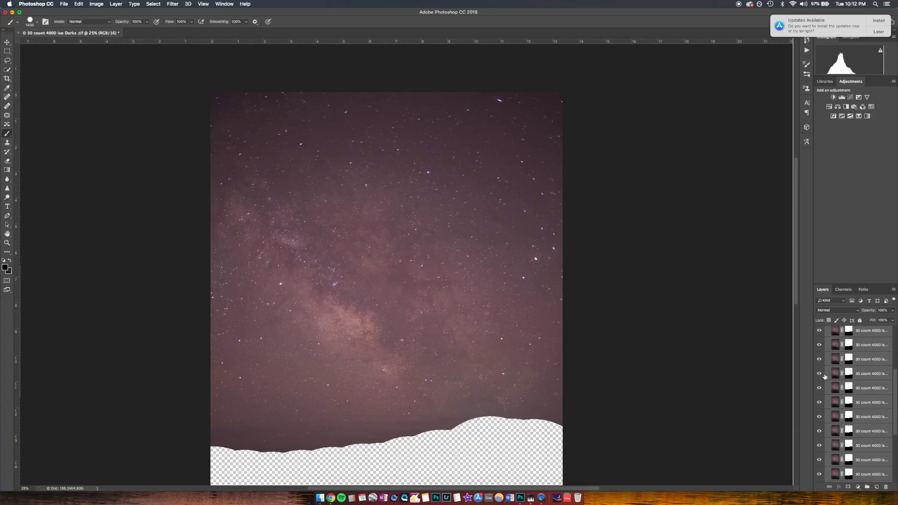
{"action": "scroll", "coordinate": [825, 377], "scroll_direction": "down", "scroll_amount": 3}
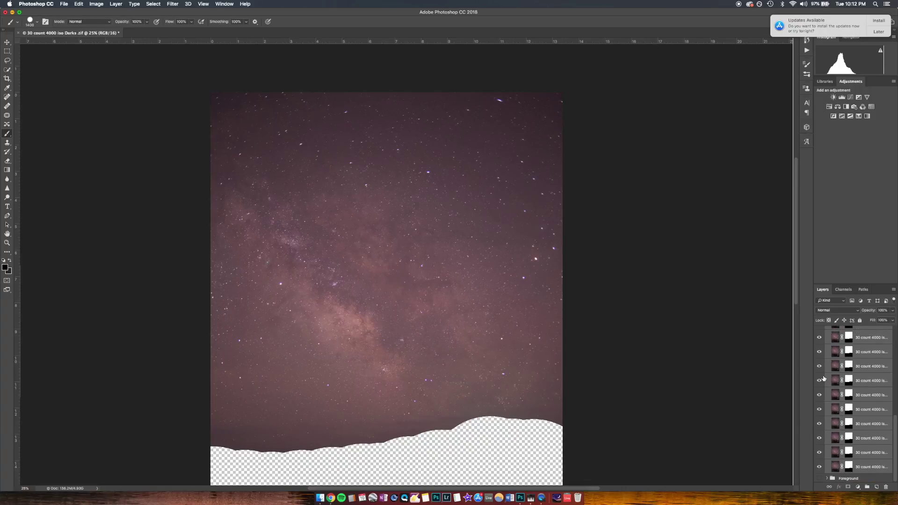
{"action": "scroll", "coordinate": [824, 378], "scroll_direction": "up", "scroll_amount": 9}
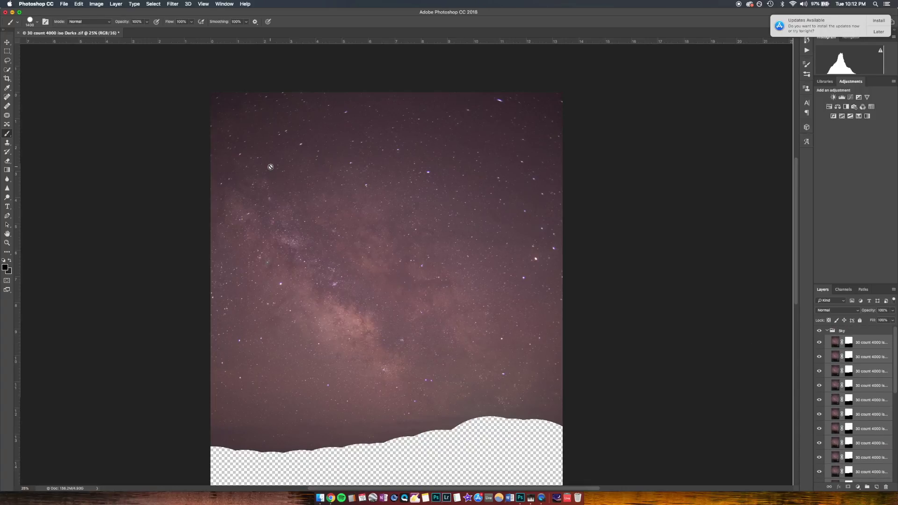
{"action": "left_click", "coordinate": [80, 5]}
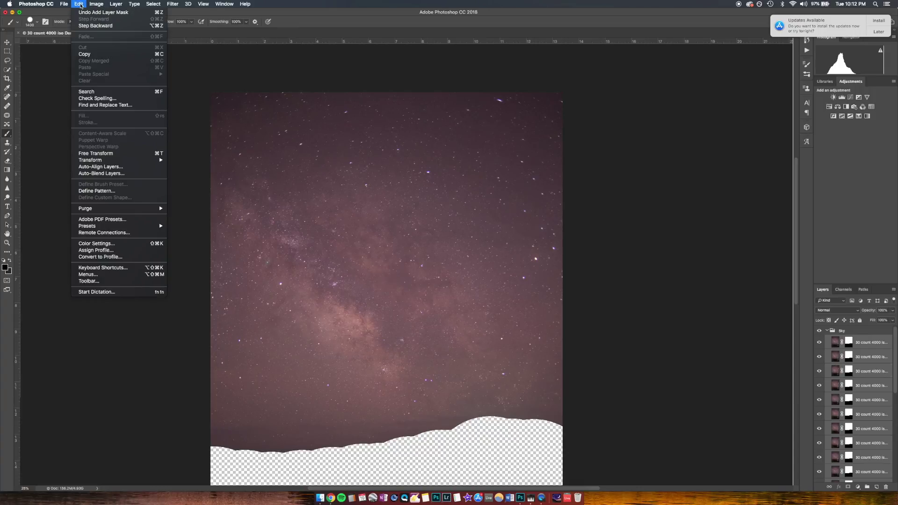
{"action": "left_click", "coordinate": [104, 167]}
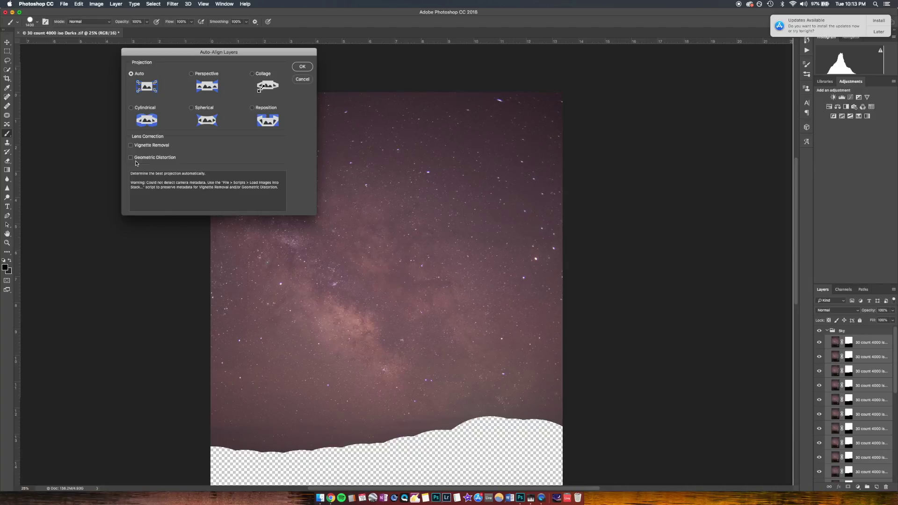
{"action": "left_click", "coordinate": [301, 67]}
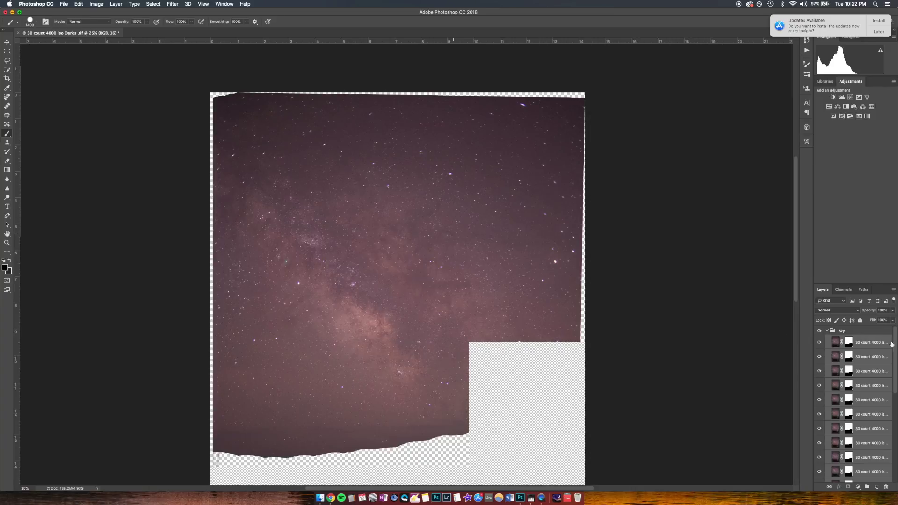
- Set the blend mode of all the aligned Sky layers to Lighten
{"action": "left_click", "coordinate": [857, 311]}
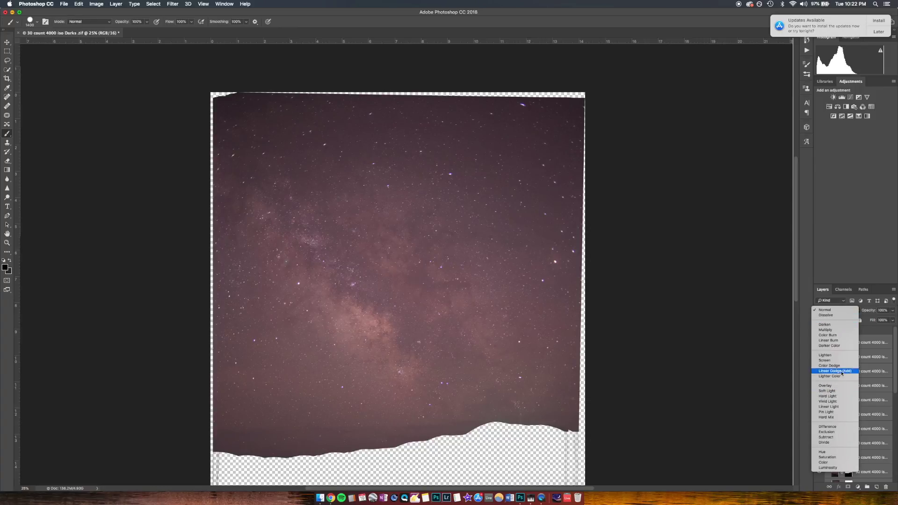
{"action": "left_click", "coordinate": [841, 355]}
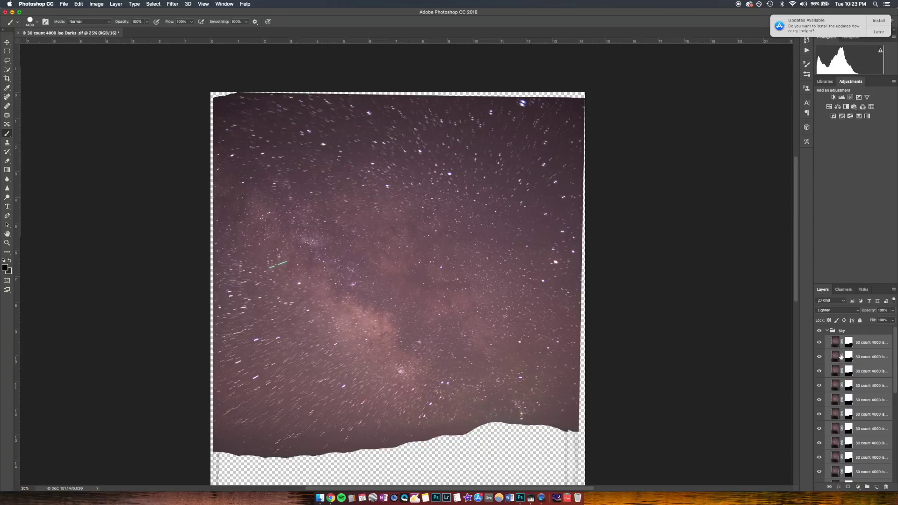
{"action": "key", "text": "super+plus"}
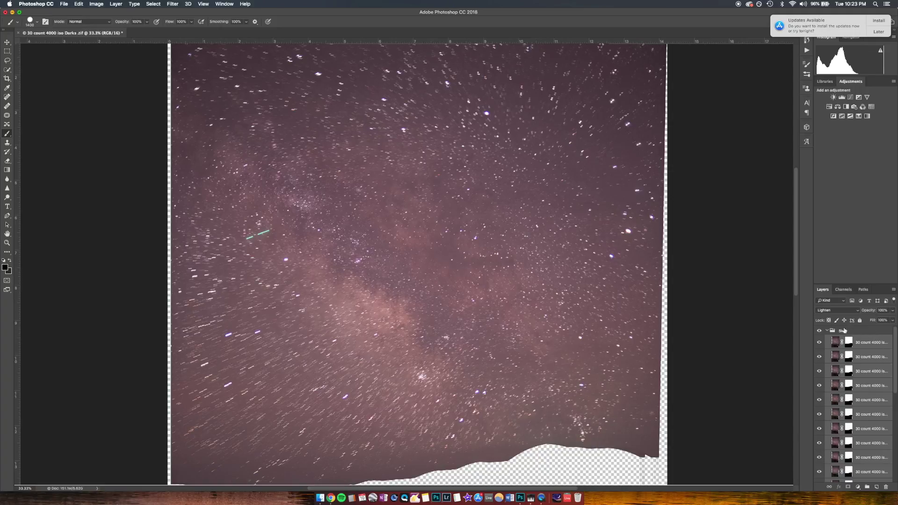
- Rasterize the smart object layer in the Foreground group, leaving both the Sky and Foreground groups collapsed
{"action": "left_click", "coordinate": [827, 331]}
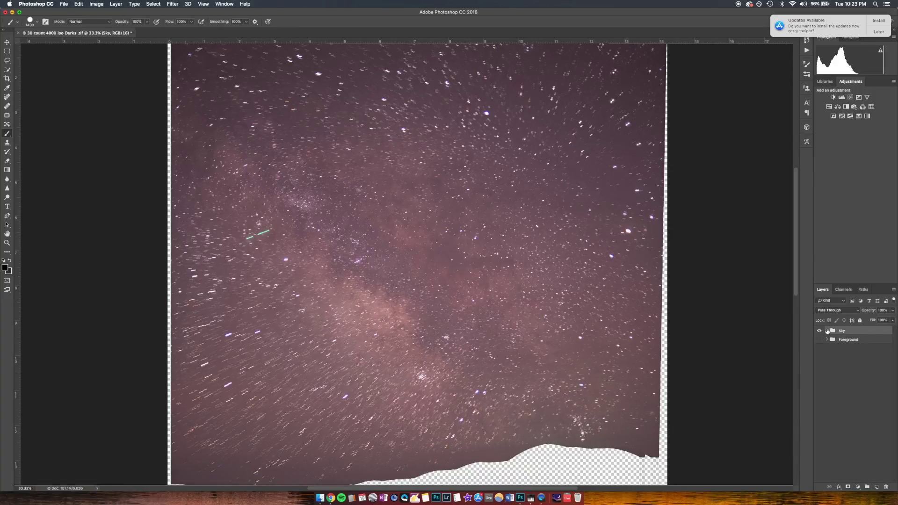
{"action": "left_click", "coordinate": [861, 361]}
{"action": "right_click", "coordinate": [862, 362]}
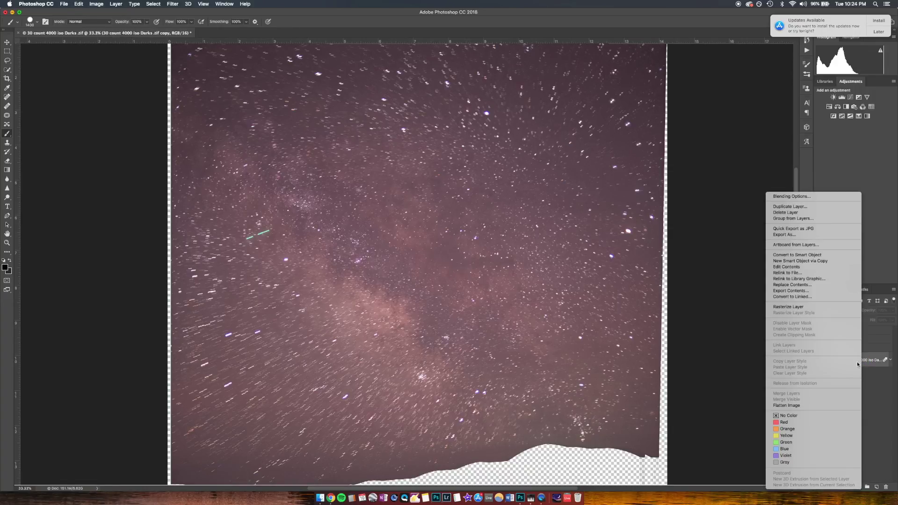
{"action": "left_click", "coordinate": [816, 307]}
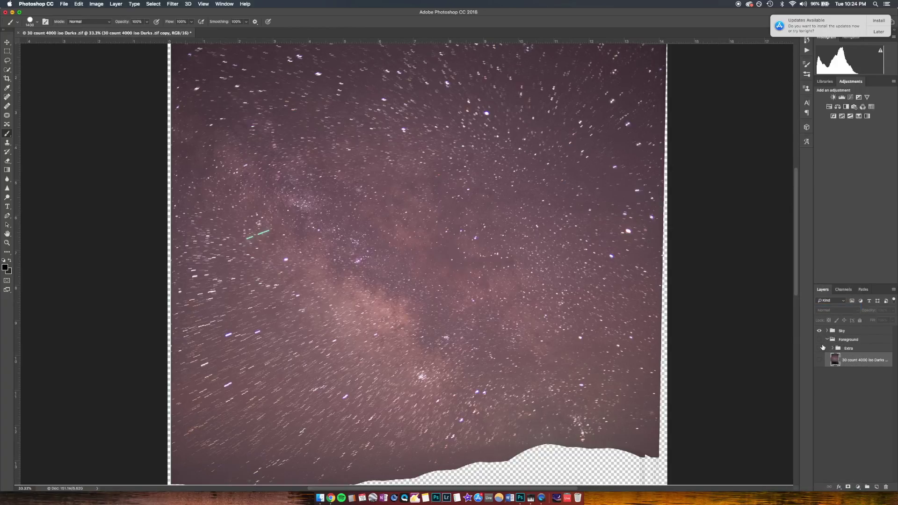
{"action": "left_click", "coordinate": [827, 339]}
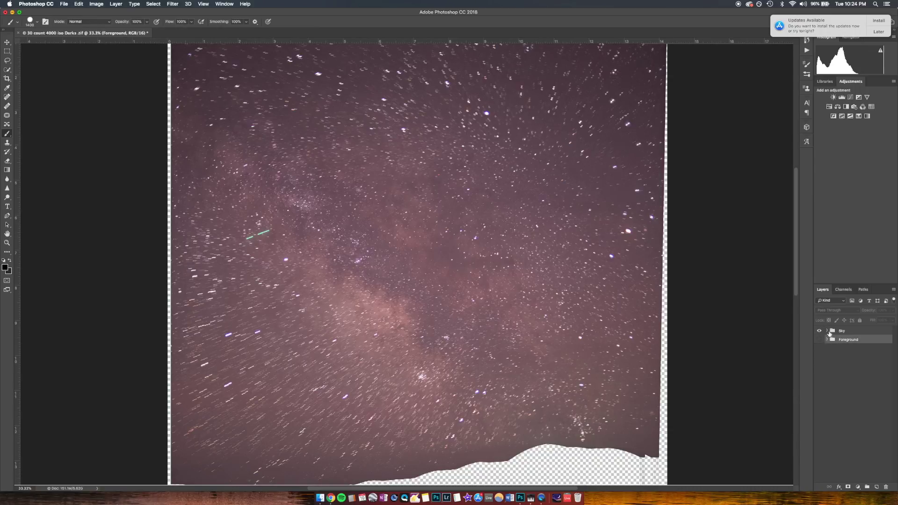
- Expand the Sky group and compare the image with its topmost layer hidden and shown
{"action": "left_click", "coordinate": [826, 331]}
{"action": "left_click", "coordinate": [861, 346]}
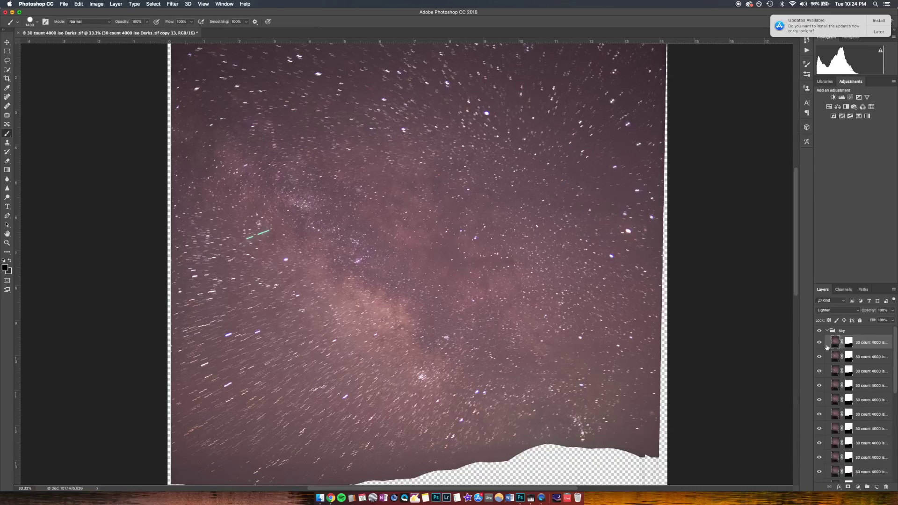
{"action": "left_click", "coordinate": [820, 343]}
{"action": "left_click", "coordinate": [820, 343]}
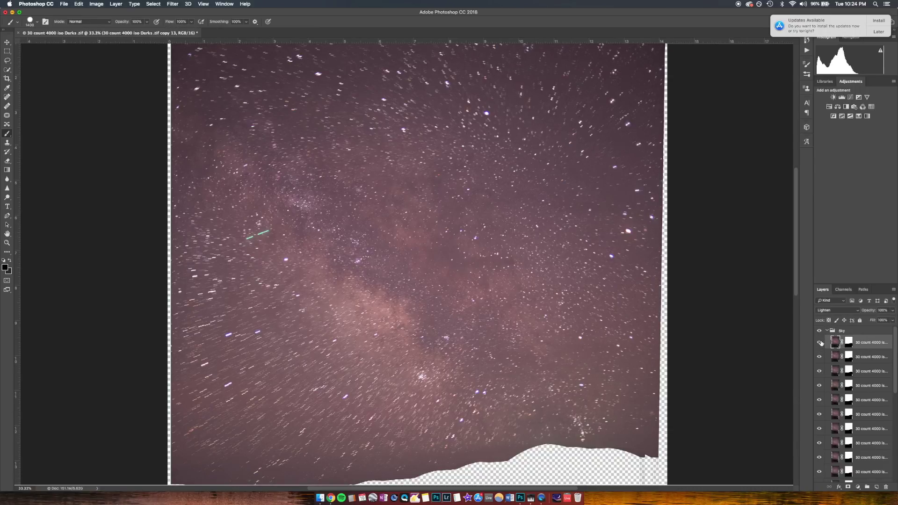
{"action": "left_click", "coordinate": [820, 343]}
{"action": "left_click", "coordinate": [819, 342]}
- Hide all the layers inside the Sky group, working from the topmost down to the bottom one
{"action": "left_click", "coordinate": [820, 343]}
{"action": "left_click", "coordinate": [821, 357]}
{"action": "left_click", "coordinate": [819, 370]}
{"action": "left_click_drag", "start_coordinate": [819, 377], "coordinate": [818, 401]}
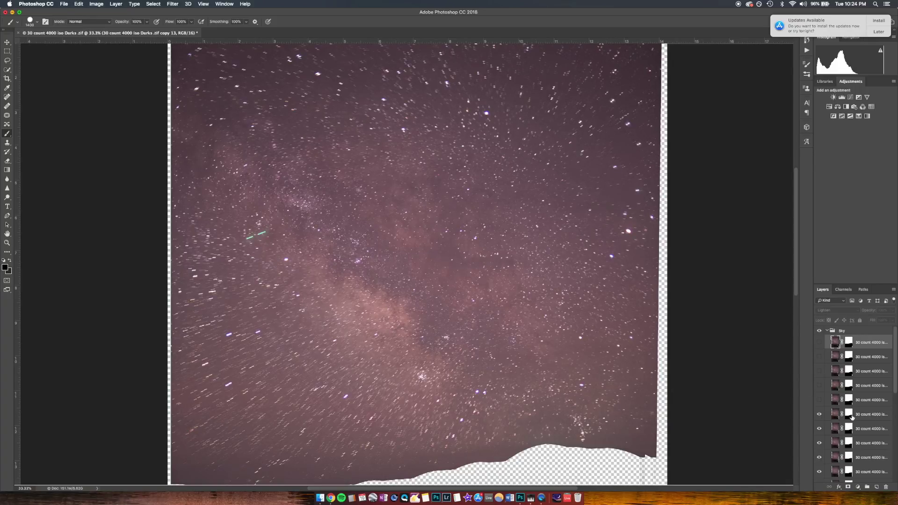
{"action": "scroll", "coordinate": [849, 423], "scroll_direction": "down", "scroll_amount": 1}
{"action": "left_click", "coordinate": [819, 390]}
{"action": "left_click_drag", "start_coordinate": [819, 389], "coordinate": [819, 446]}
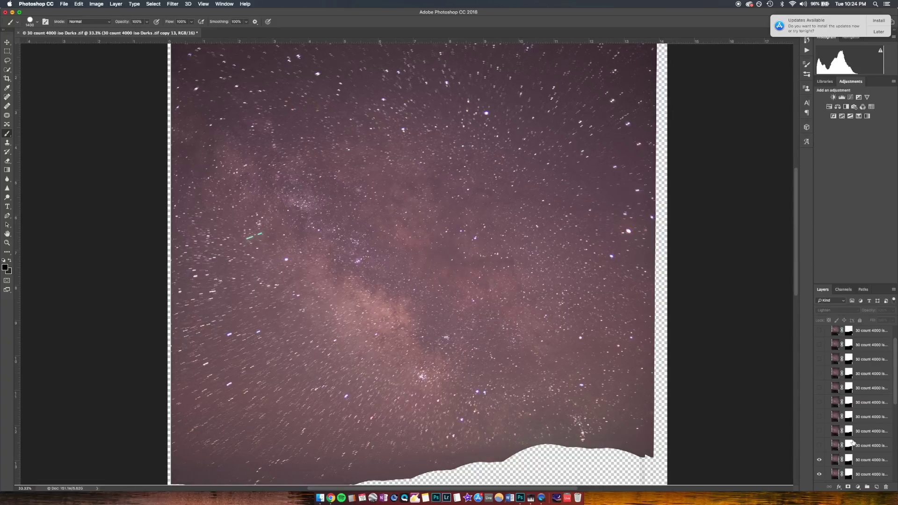
{"action": "scroll", "coordinate": [851, 443], "scroll_direction": "down", "scroll_amount": 5}
{"action": "left_click_drag", "start_coordinate": [820, 390], "coordinate": [818, 433]}
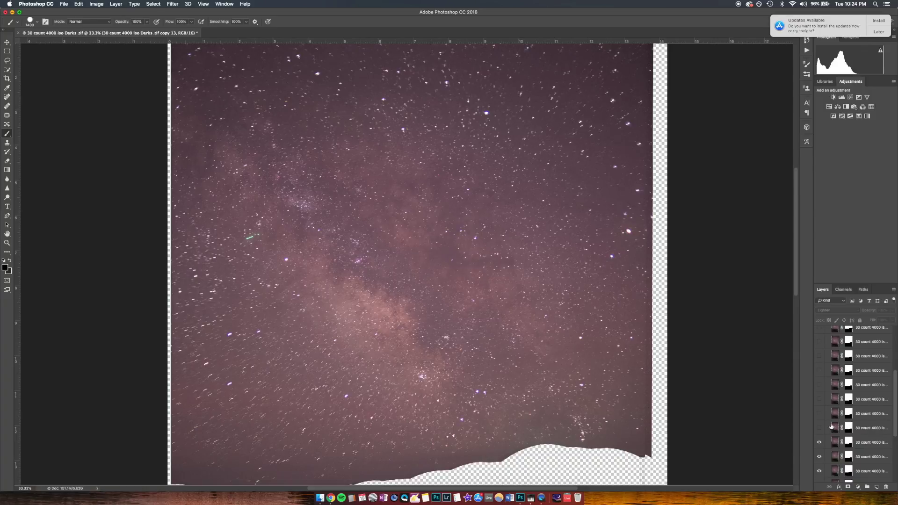
{"action": "scroll", "coordinate": [831, 427], "scroll_direction": "up", "scroll_amount": 1}
{"action": "left_click", "coordinate": [818, 445]}
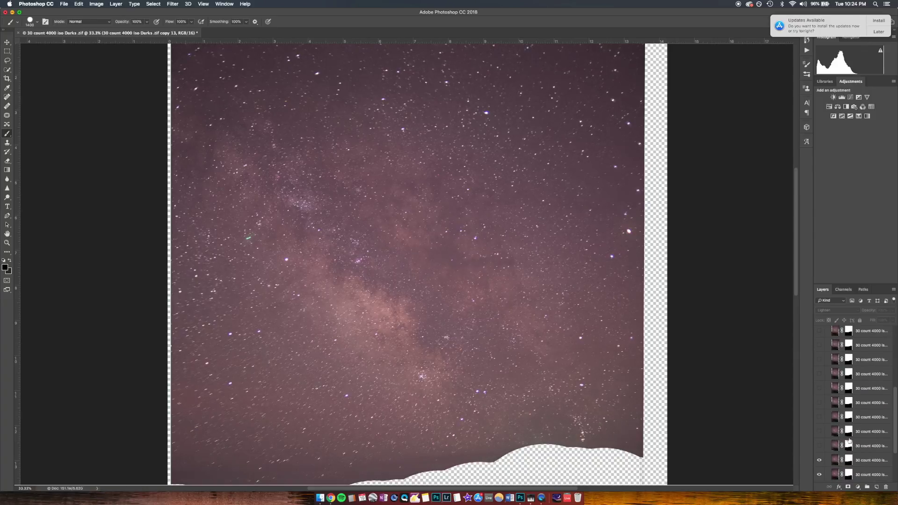
{"action": "scroll", "coordinate": [858, 440], "scroll_direction": "down", "scroll_amount": 5}
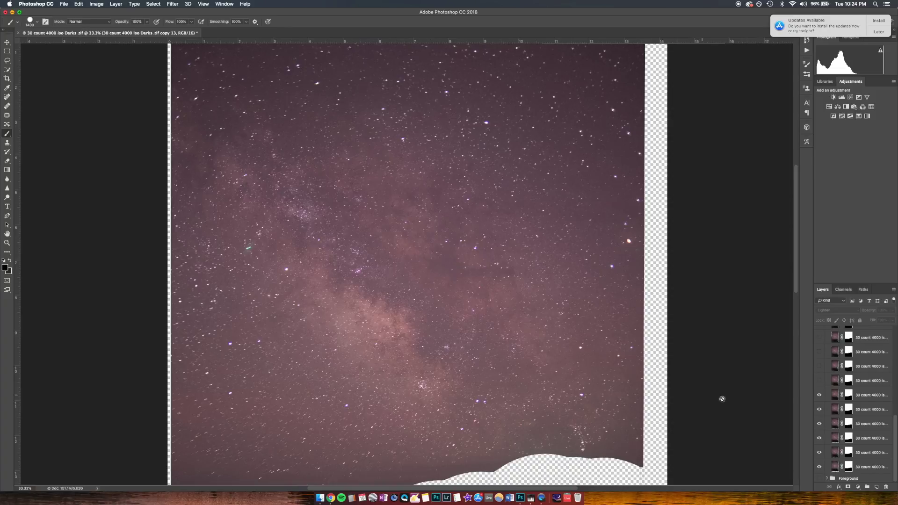
{"action": "left_click_drag", "start_coordinate": [819, 395], "coordinate": [816, 463]}
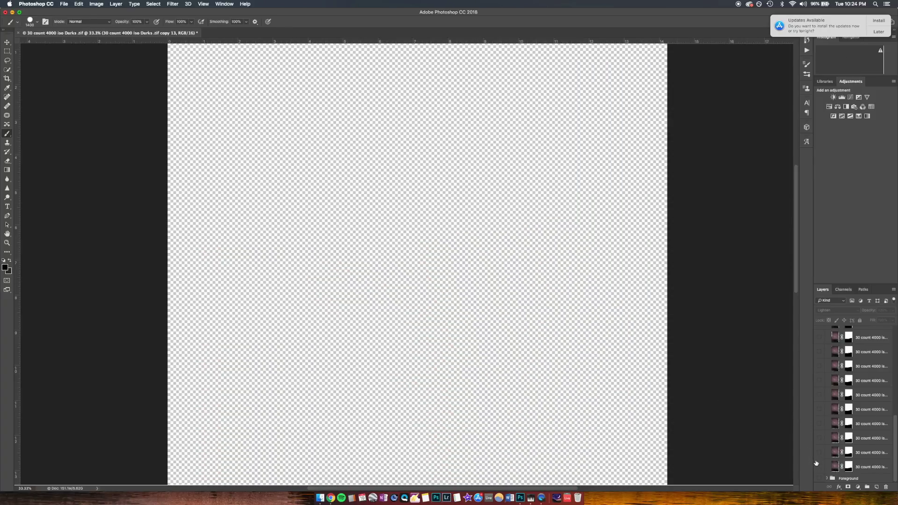
- Show the bottom four Sky layers one by one from the lowest up, toggling the added ones to compare the stars
{"action": "left_click", "coordinate": [820, 466]}
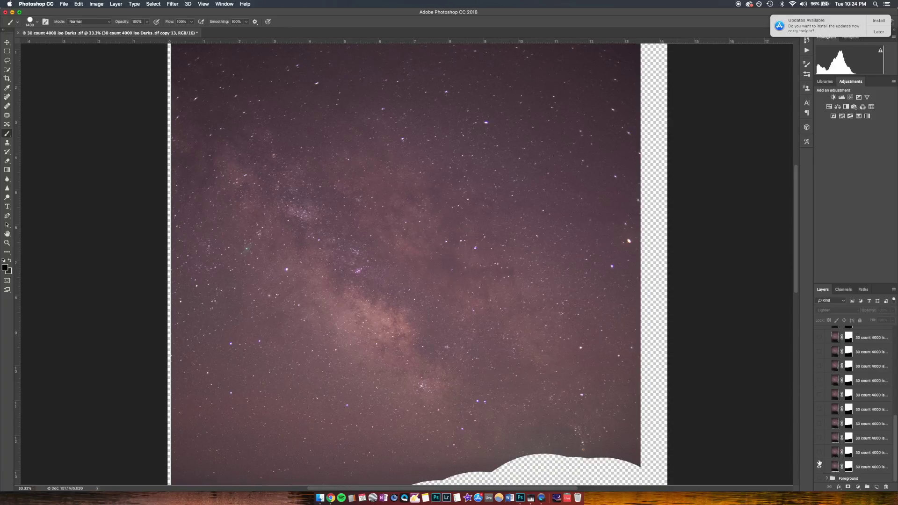
{"action": "left_click", "coordinate": [819, 452]}
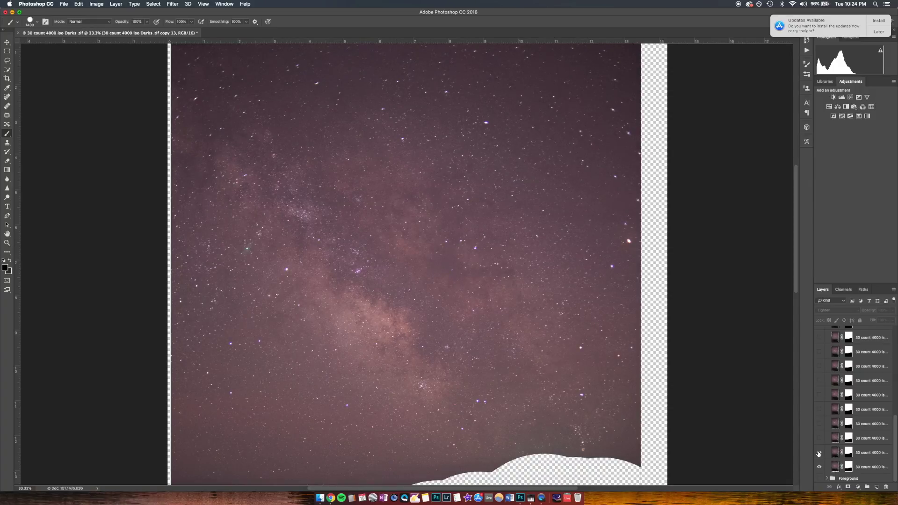
{"action": "left_click", "coordinate": [819, 438]}
{"action": "left_click", "coordinate": [818, 439]}
{"action": "left_click", "coordinate": [819, 440]}
{"action": "left_click", "coordinate": [819, 440]}
{"action": "left_click", "coordinate": [819, 439]}
{"action": "left_click", "coordinate": [819, 440]}
{"action": "left_click", "coordinate": [819, 424]}
{"action": "left_click", "coordinate": [819, 425]}
{"action": "left_click", "coordinate": [819, 440]}
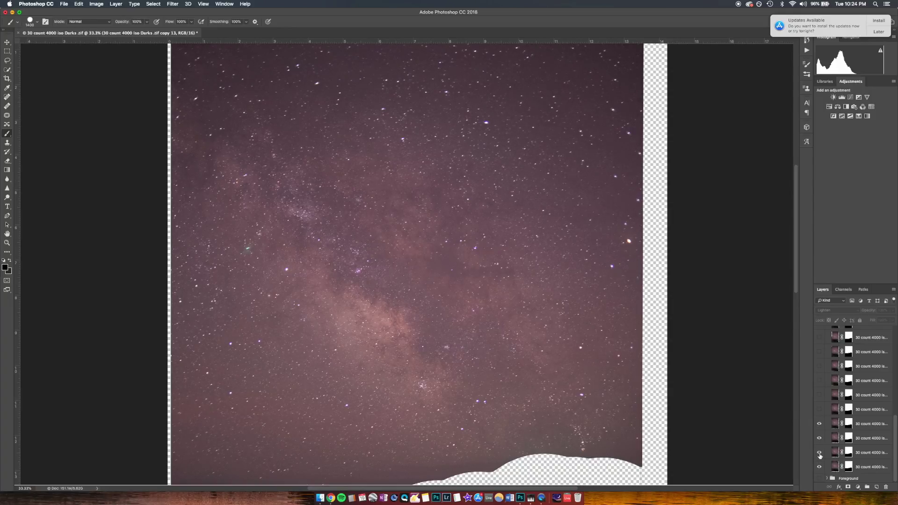
- Hide the two lowest Sky layers and toggle the fifth and sixth from the bottom to compare the stars
{"action": "left_click", "coordinate": [819, 466]}
{"action": "left_click", "coordinate": [820, 453]}
{"action": "left_click", "coordinate": [819, 411]}
{"action": "left_click", "coordinate": [820, 412]}
{"action": "left_click", "coordinate": [819, 412]}
{"action": "left_click", "coordinate": [819, 452]}
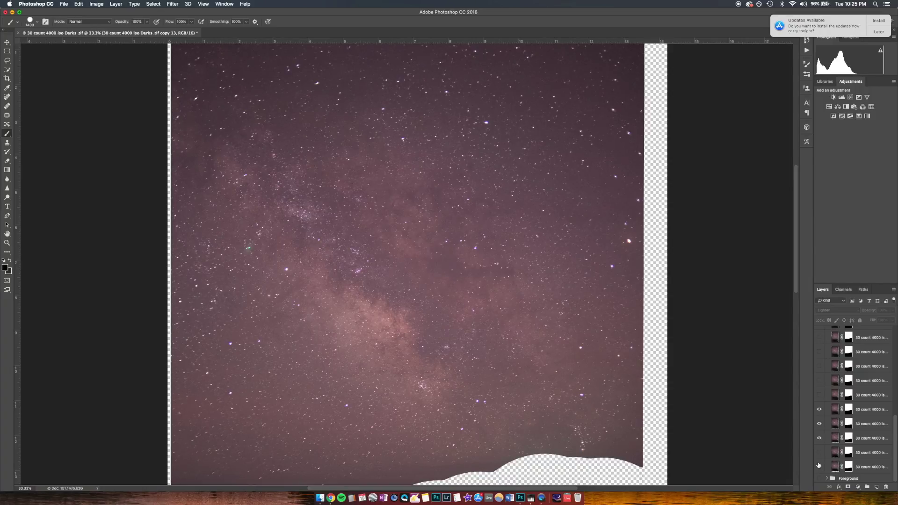
{"action": "left_click", "coordinate": [818, 409]}
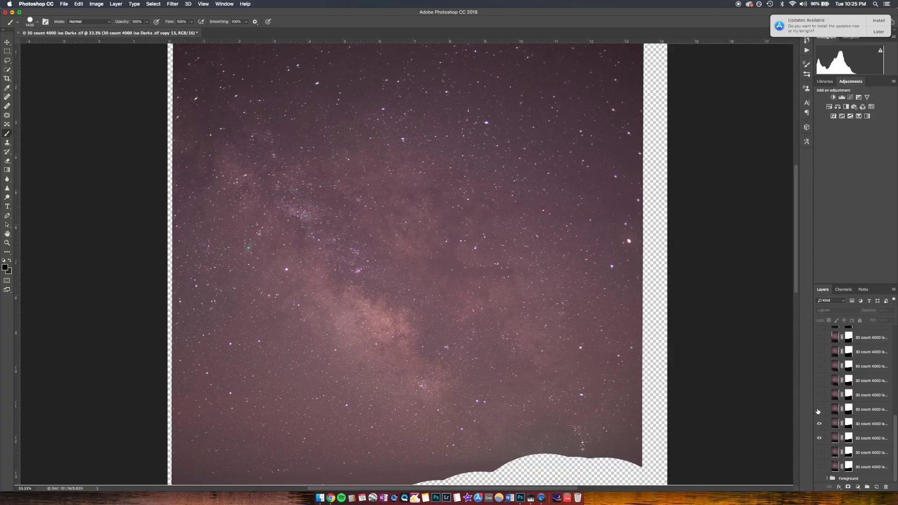
{"action": "left_click", "coordinate": [819, 396]}
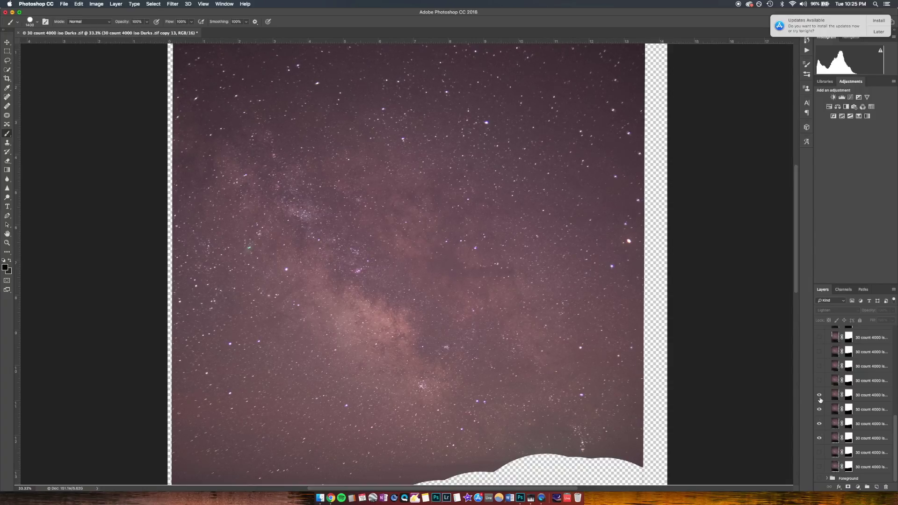
{"action": "left_click", "coordinate": [819, 397]}
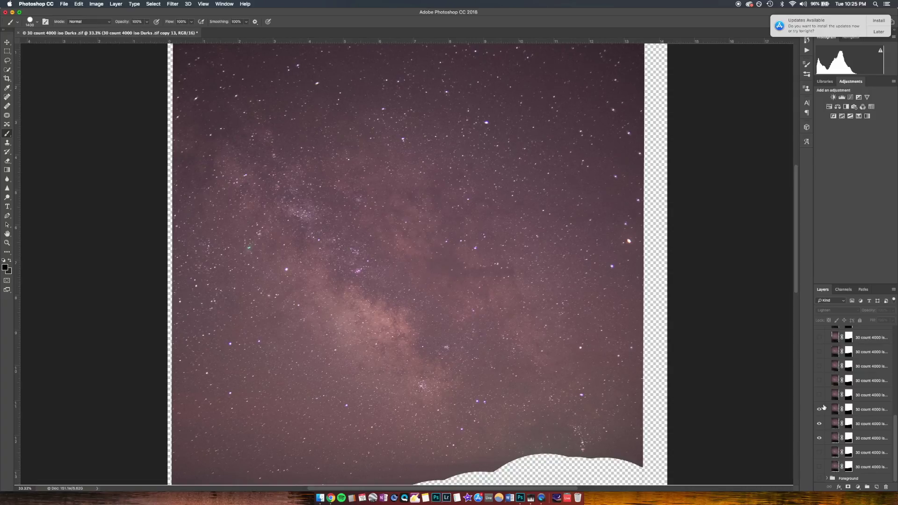
- Show the Sky layers up to the ninth from the bottom, toggling the added ones and the tenth to compare the stars
{"action": "scroll", "coordinate": [820, 400], "scroll_direction": "up", "scroll_amount": 1}
{"action": "left_click", "coordinate": [820, 399]}
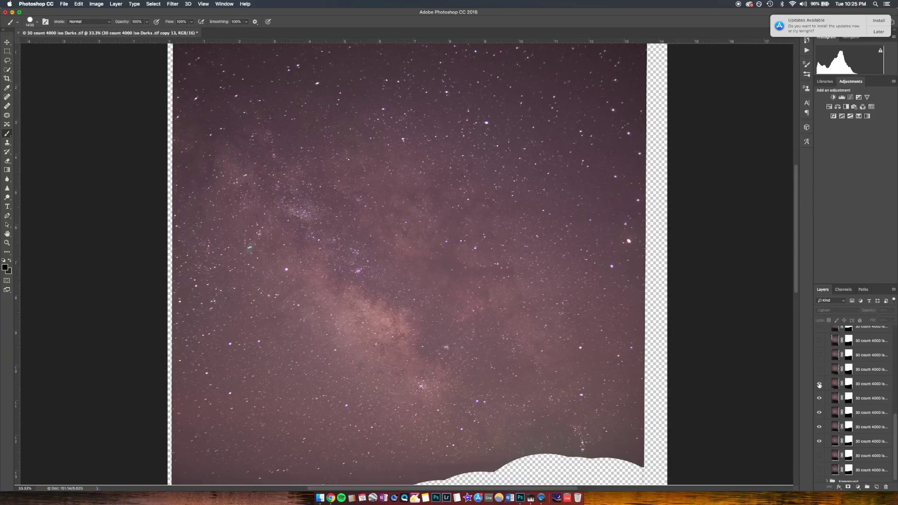
{"action": "left_click", "coordinate": [819, 384]}
{"action": "left_click", "coordinate": [818, 384]}
{"action": "left_click", "coordinate": [820, 369]}
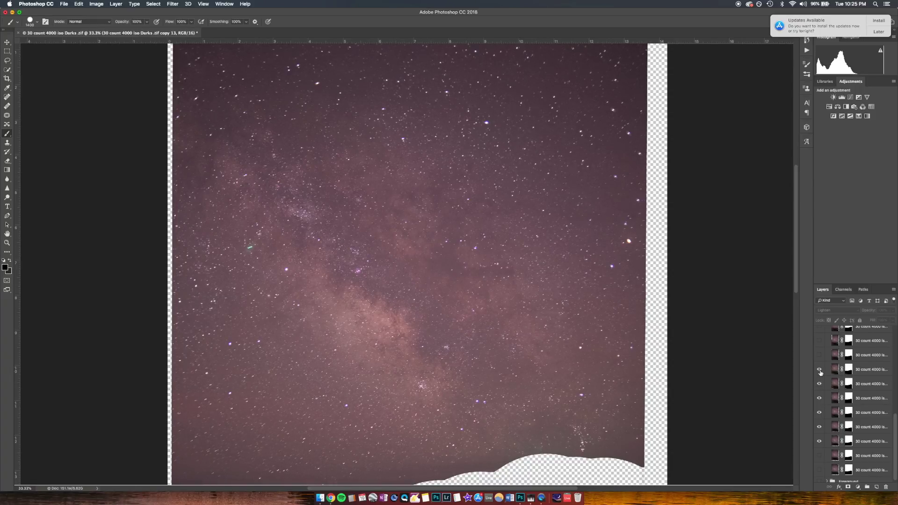
{"action": "left_click", "coordinate": [819, 356]}
{"action": "left_click", "coordinate": [819, 357]}
{"action": "left_click", "coordinate": [818, 356]}
{"action": "left_click", "coordinate": [819, 341]}
{"action": "left_click", "coordinate": [820, 342]}
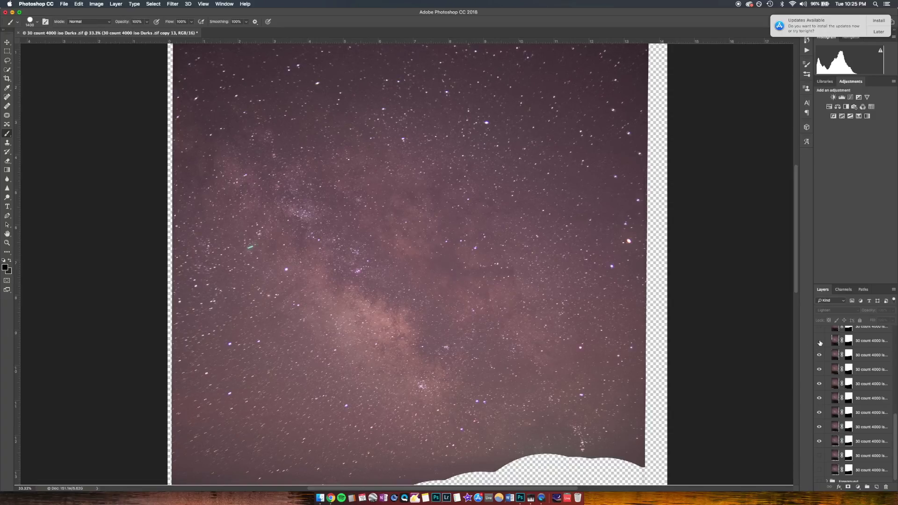
- Show the two lowest Sky layers again and label the ninth layer from the bottom Red
{"action": "left_click", "coordinate": [819, 456]}
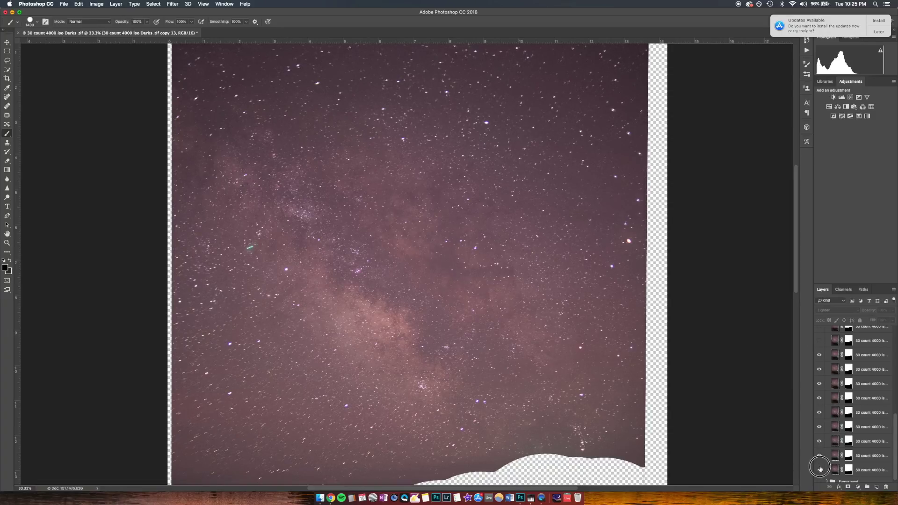
{"action": "left_click", "coordinate": [820, 470]}
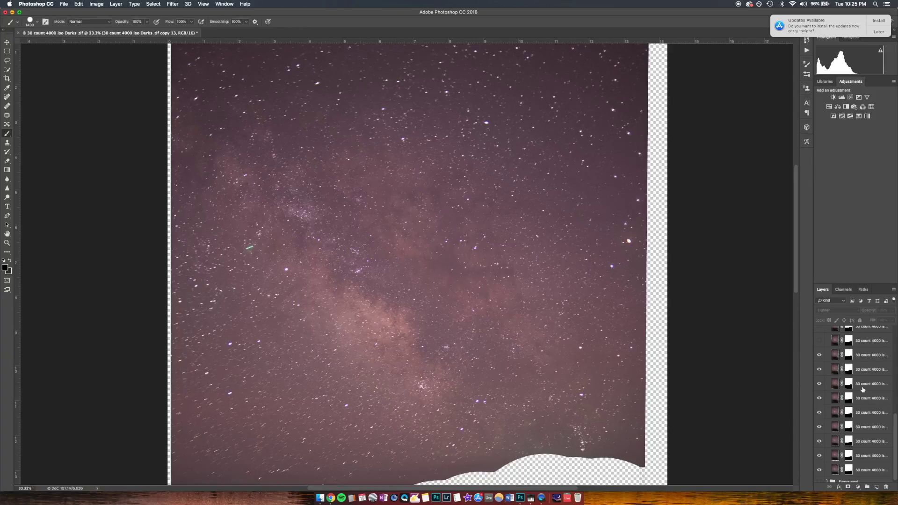
{"action": "right_click", "coordinate": [865, 356]}
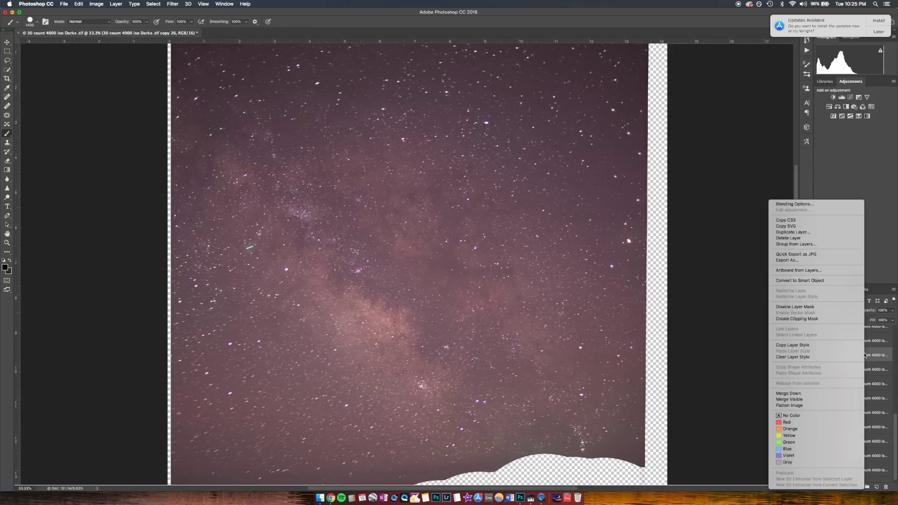
{"action": "left_click", "coordinate": [832, 423]}
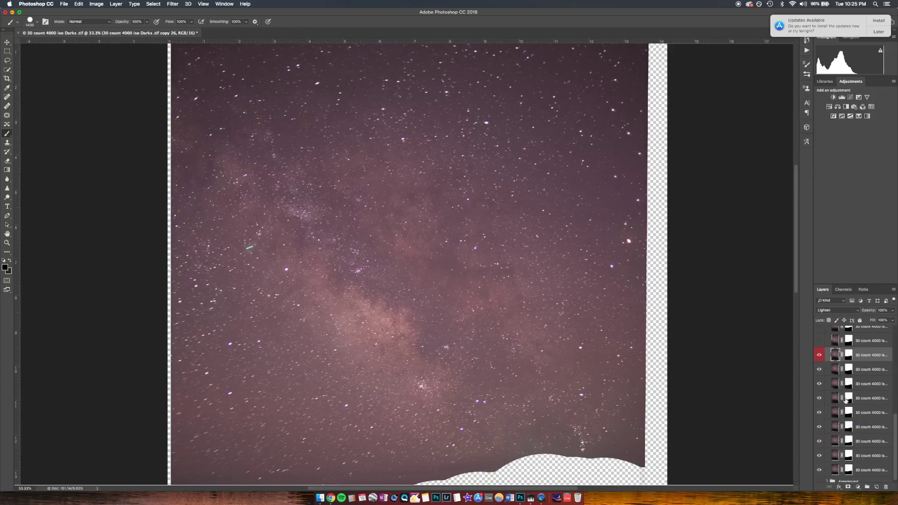
- Compare the stars with the red-labelled layer and the one above it toggled, and hide the bottom ten Sky layers
{"action": "mouse_move", "coordinate": [819, 354]}
{"action": "left_mouse_down"}
{"action": "mouse_move", "coordinate": [820, 476]}
{"action": "mouse_move", "coordinate": [820, 355]}
{"action": "left_mouse_up"}
{"action": "left_click", "coordinate": [819, 399]}
{"action": "left_click_drag", "start_coordinate": [819, 400], "coordinate": [818, 432]}
{"action": "left_click", "coordinate": [820, 355]}
{"action": "left_click", "coordinate": [820, 355]}
{"action": "left_click", "coordinate": [820, 341]}
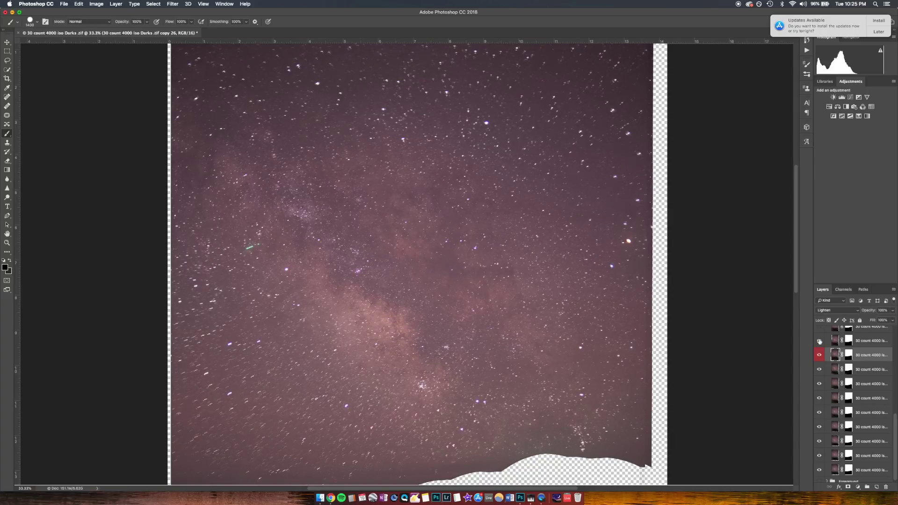
{"action": "left_click_drag", "start_coordinate": [819, 341], "coordinate": [823, 469]}
- Show the eight Sky layers directly above the red-labelled one, working from the lowest up
{"action": "scroll", "coordinate": [828, 444], "scroll_direction": "up", "scroll_amount": 5}
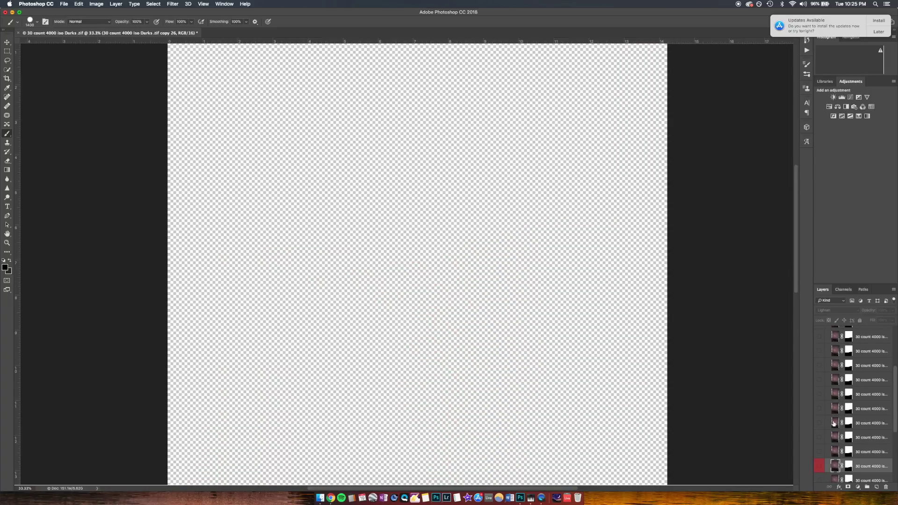
{"action": "left_click", "coordinate": [819, 452]}
{"action": "left_click", "coordinate": [820, 438]}
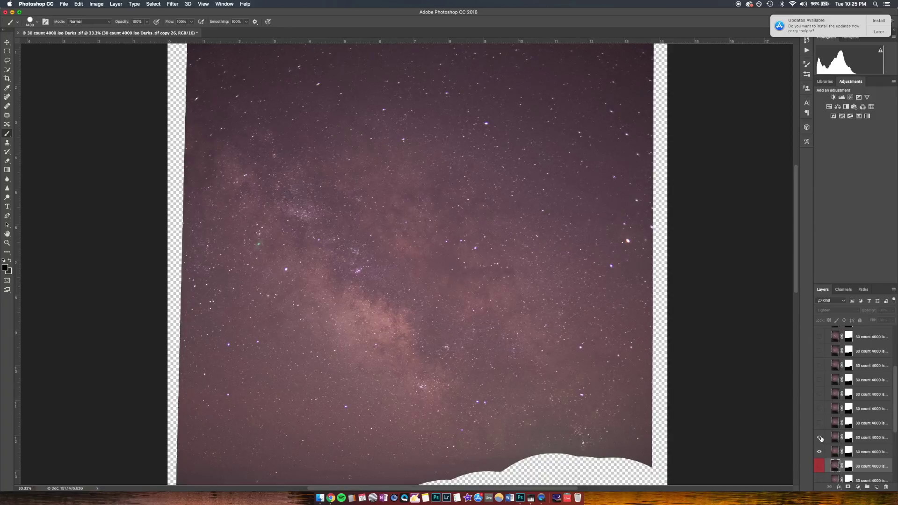
{"action": "left_click", "coordinate": [820, 423]}
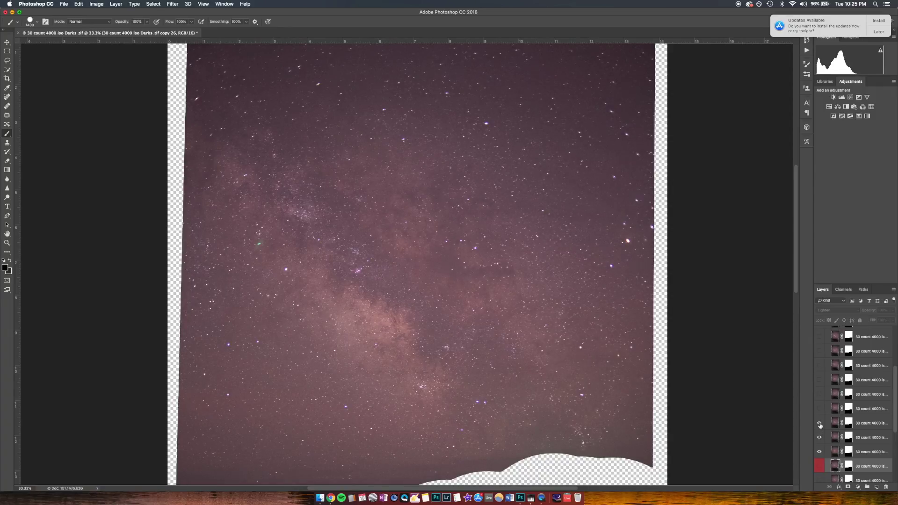
{"action": "left_click", "coordinate": [819, 409]}
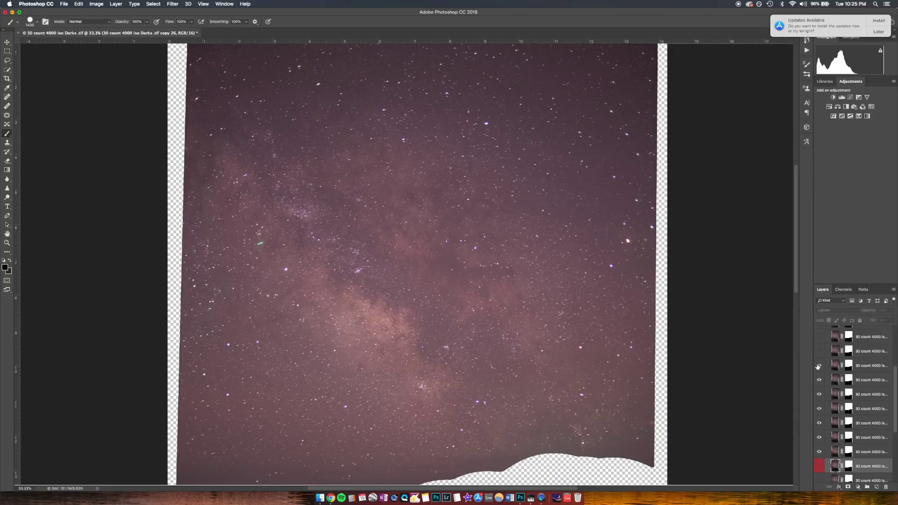
{"action": "left_click", "coordinate": [818, 367]}
{"action": "left_click", "coordinate": [818, 366]}
{"action": "left_click", "coordinate": [818, 351]}
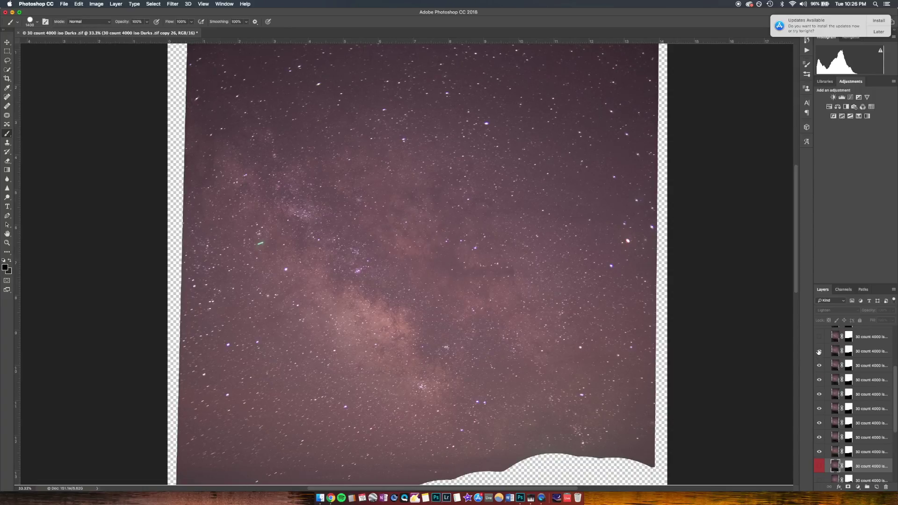
- Toggle the seventh and eighth layers above the red-labelled one to compare how the star positions shift
{"action": "left_click", "coordinate": [821, 364]}
{"action": "left_click", "coordinate": [819, 351]}
{"action": "left_click", "coordinate": [819, 351]}
{"action": "left_click", "coordinate": [819, 351]}
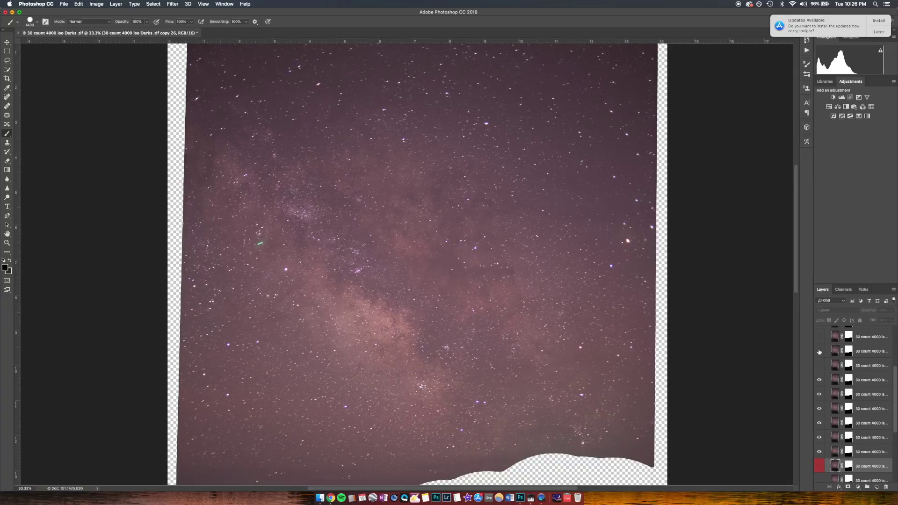
{"action": "left_click", "coordinate": [819, 351]}
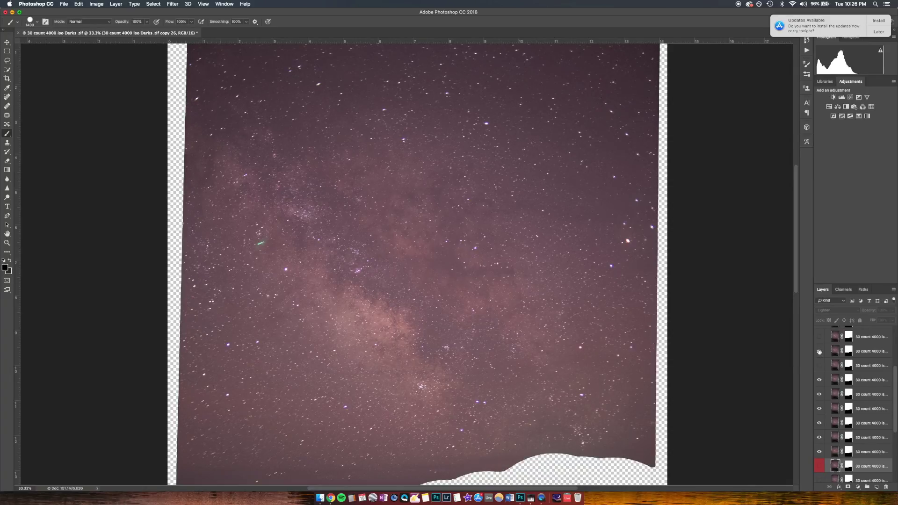
{"action": "left_click", "coordinate": [819, 351]}
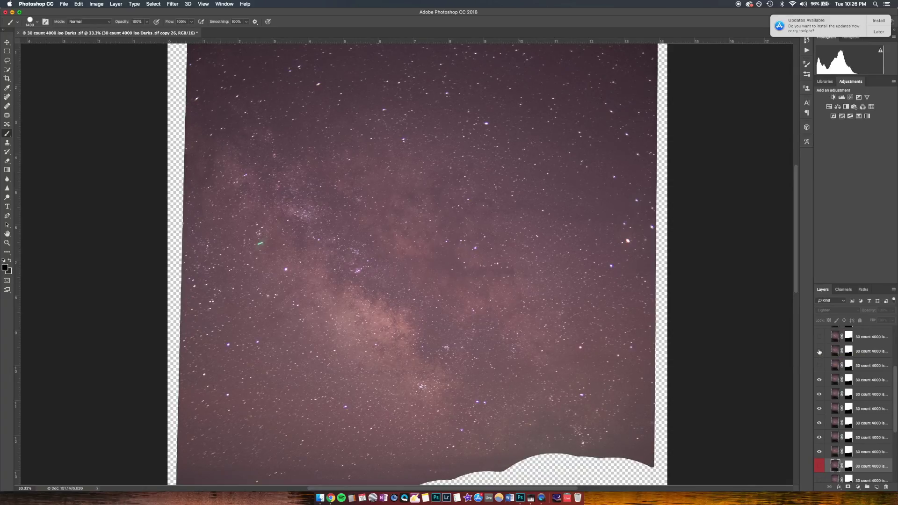
{"action": "left_click", "coordinate": [819, 352]}
{"action": "left_click", "coordinate": [821, 365]}
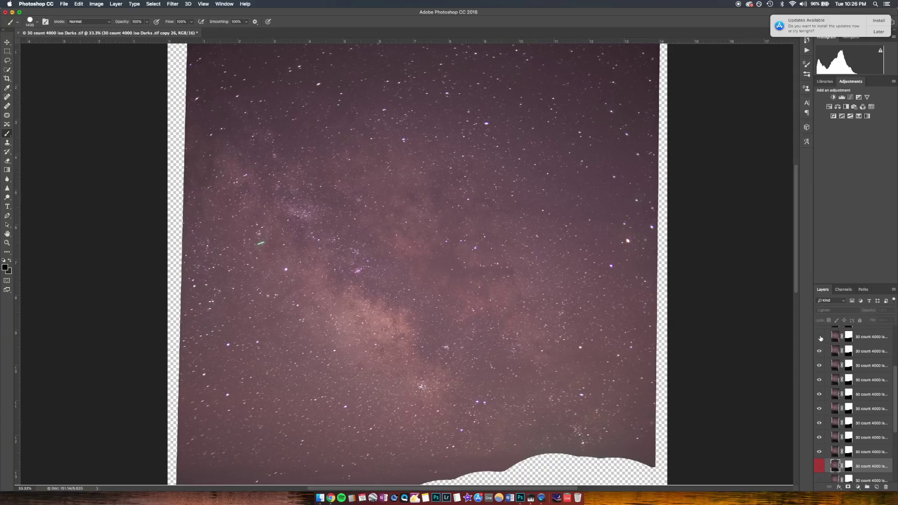
- Show the ninth layer above the red-labelled one, compare it with its neighbour, and label it Orange
{"action": "scroll", "coordinate": [821, 343], "scroll_direction": "up", "scroll_amount": 2}
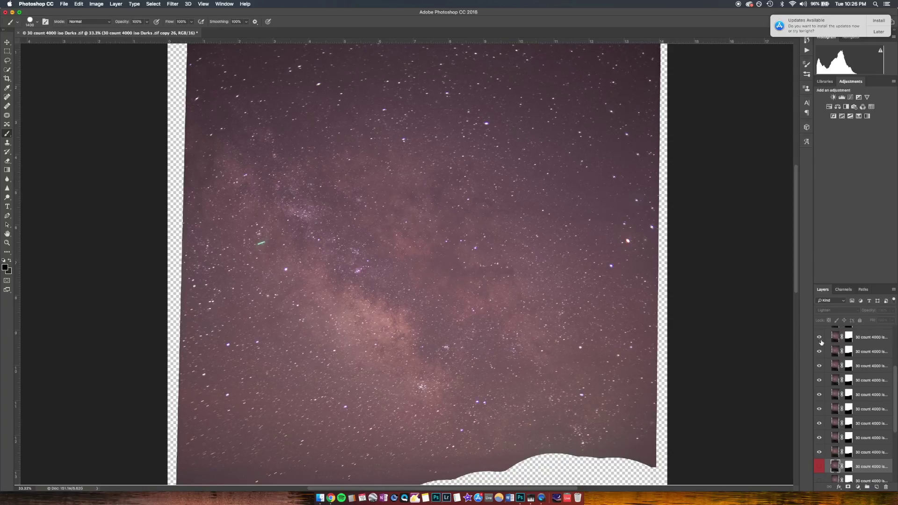
{"action": "left_click", "coordinate": [820, 365]}
{"action": "left_click", "coordinate": [820, 366]}
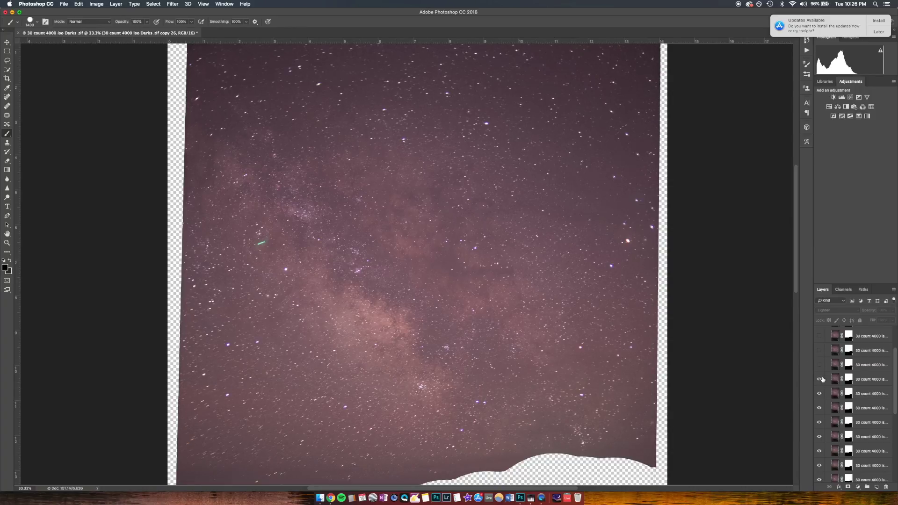
{"action": "right_click", "coordinate": [859, 381]}
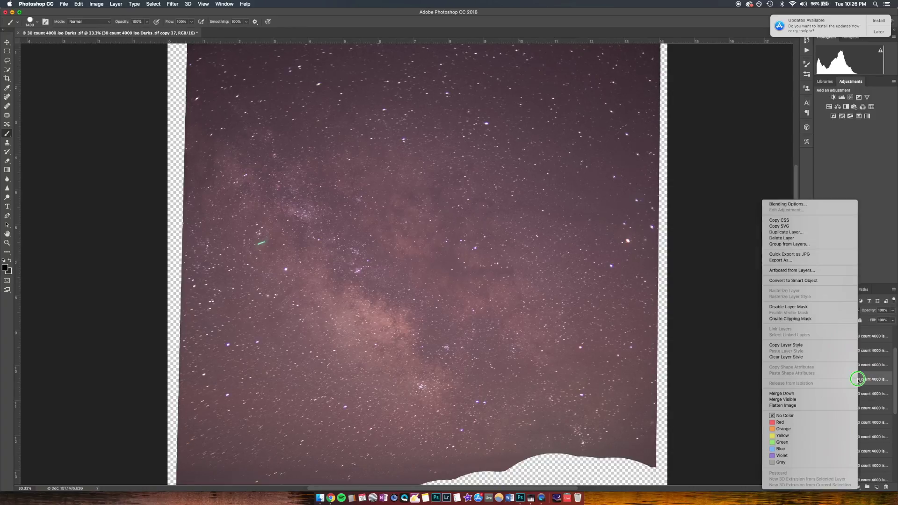
{"action": "left_click", "coordinate": [821, 422]}
- Hide the orange-labelled layer and the eight layers below it, down to the red-labelled one
{"action": "scroll", "coordinate": [820, 355], "scroll_direction": "down", "scroll_amount": 3}
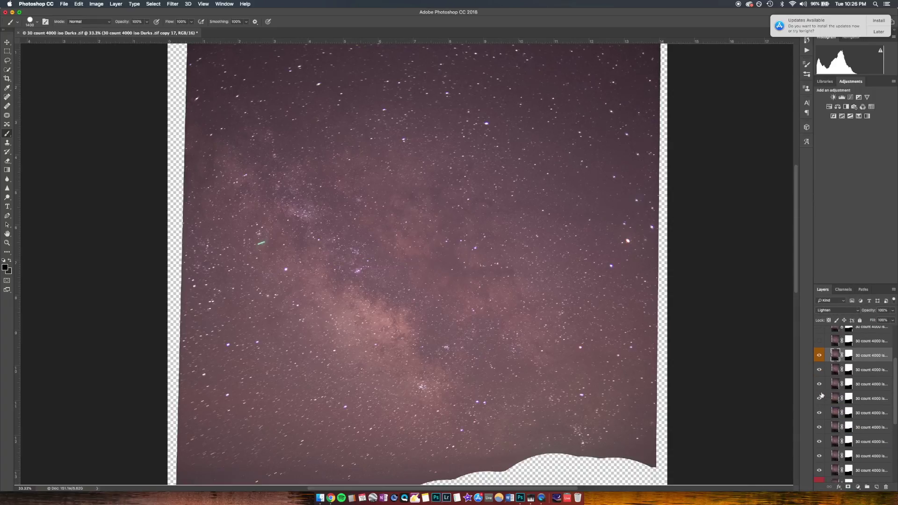
{"action": "left_click", "coordinate": [819, 345]}
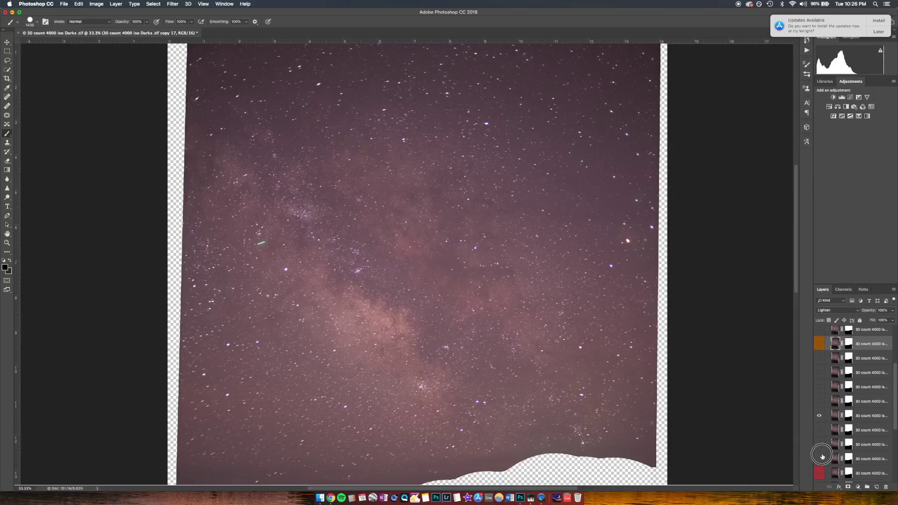
{"action": "left_click", "coordinate": [820, 416], "text": "alt"}
{"action": "scroll", "coordinate": [825, 418], "scroll_direction": "up", "scroll_amount": 1}
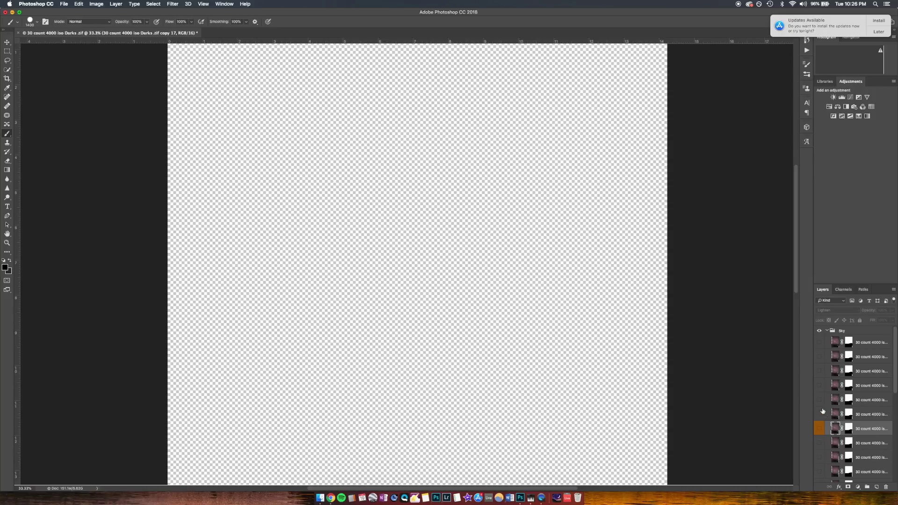
- Show the six Sky layers above the orange-labelled one and label the topmost layer Green
{"action": "left_click_drag", "start_coordinate": [819, 345], "coordinate": [820, 371]}
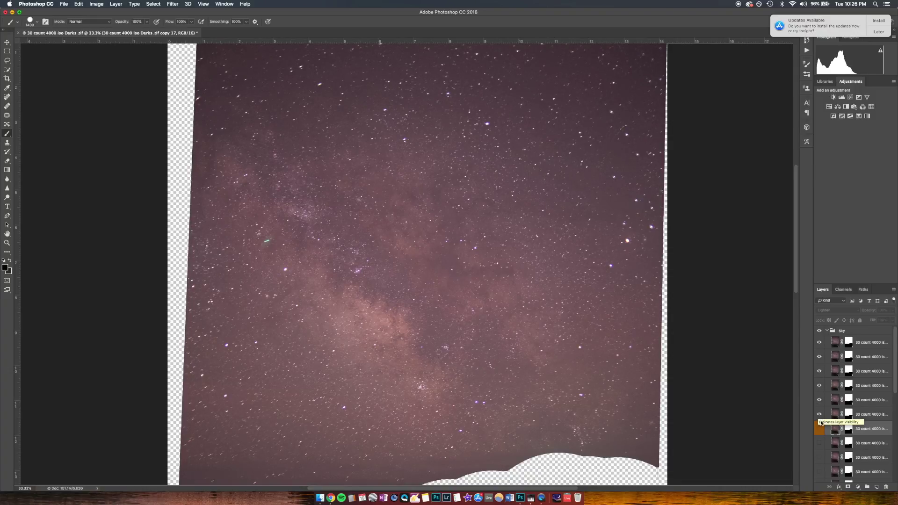
{"action": "scroll", "coordinate": [820, 425], "scroll_direction": "down", "scroll_amount": 1}
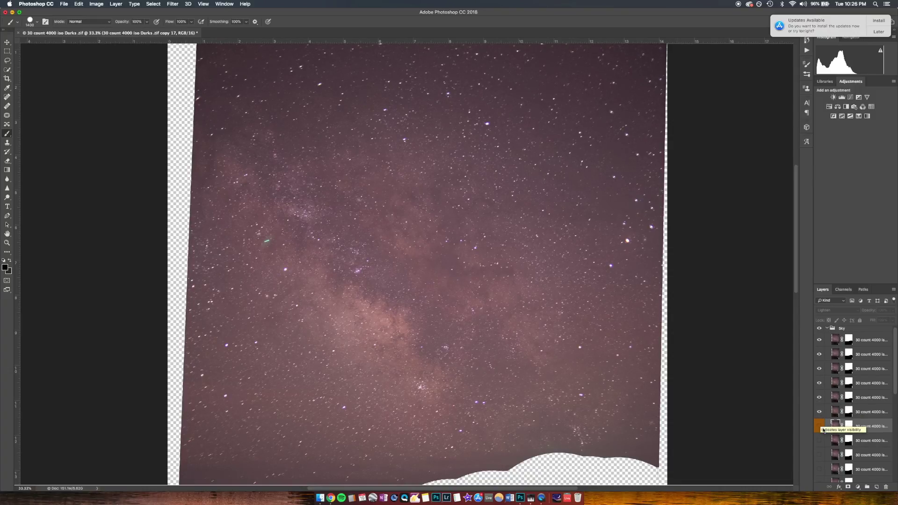
{"action": "right_click", "coordinate": [863, 338]}
{"action": "left_click", "coordinate": [790, 442]}
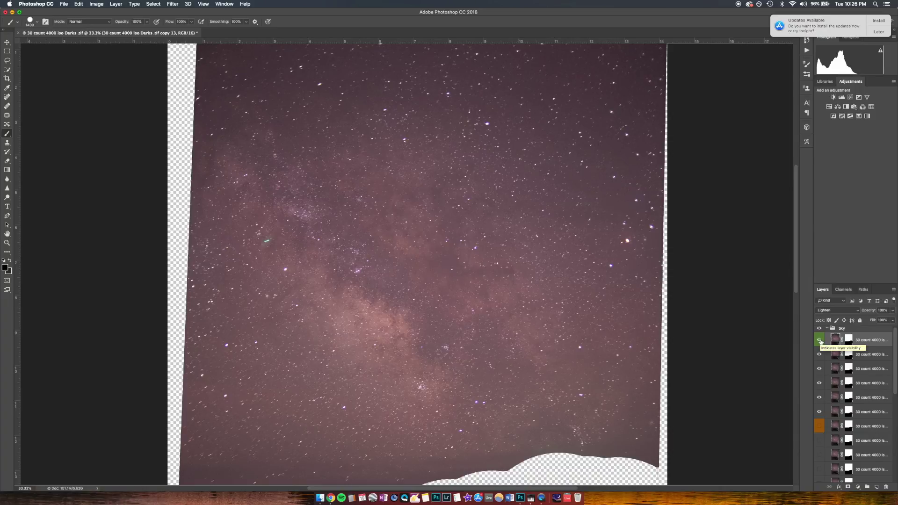
- Hide the six topmost Sky layers and show the orange-labelled layer with the eight layers below it
{"action": "left_click_drag", "start_coordinate": [819, 340], "coordinate": [819, 427]}
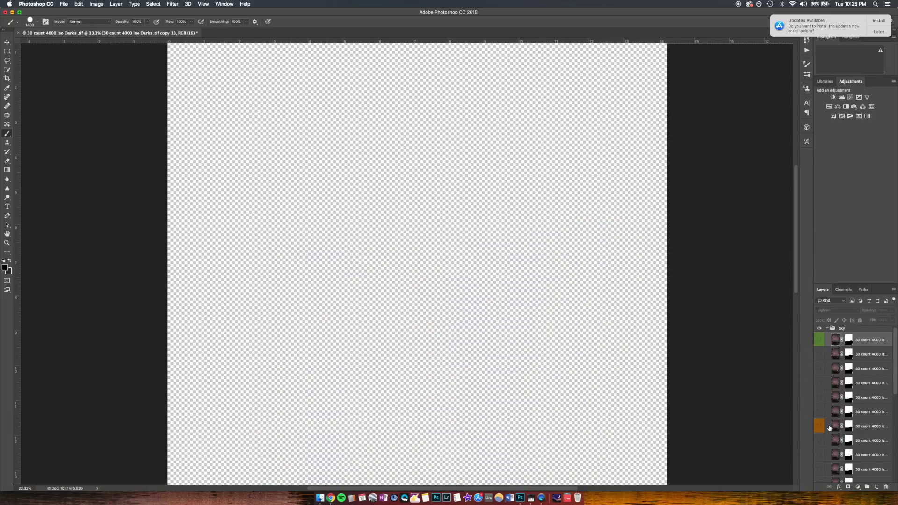
{"action": "scroll", "coordinate": [819, 412], "scroll_direction": "down", "scroll_amount": 5}
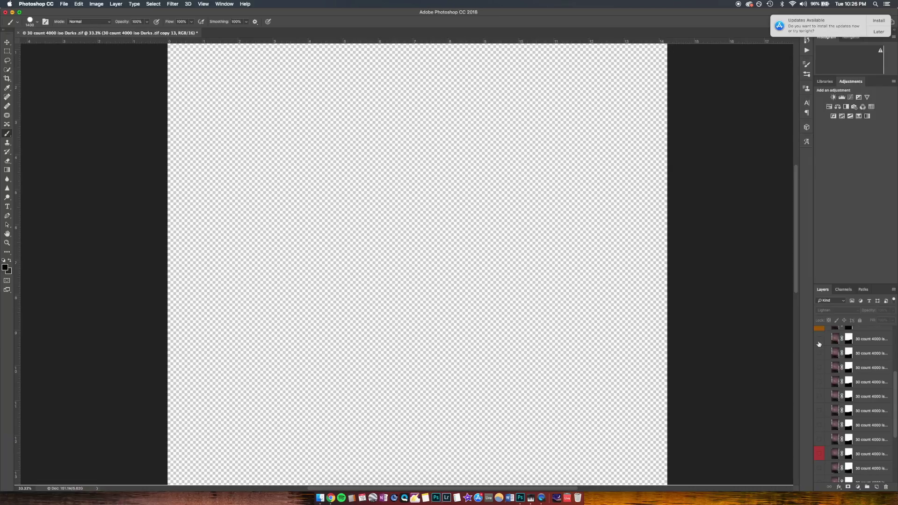
{"action": "scroll", "coordinate": [819, 345], "scroll_direction": "up", "scroll_amount": 1}
{"action": "left_click_drag", "start_coordinate": [819, 328], "coordinate": [823, 440]}
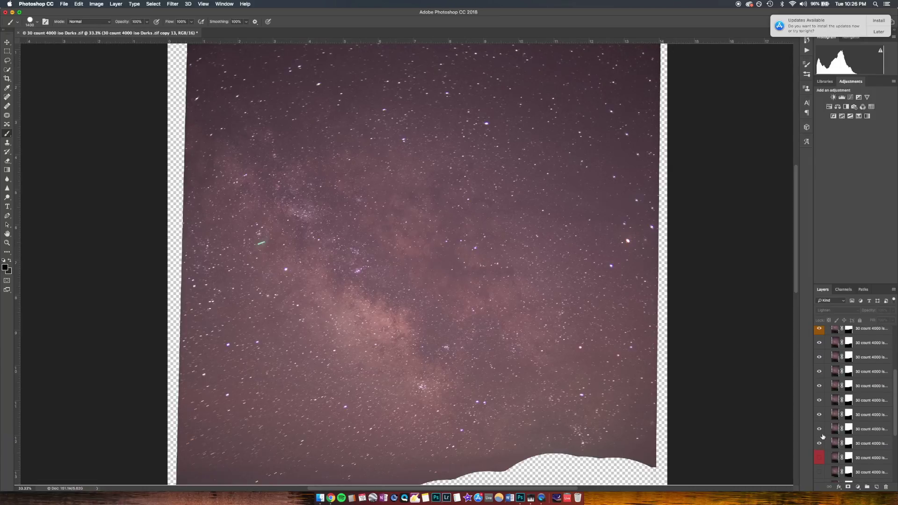
- Hide the orange set and show the red-labelled layer with all the Sky layers below it to review that set
{"action": "scroll", "coordinate": [831, 402], "scroll_direction": "up", "scroll_amount": 2}
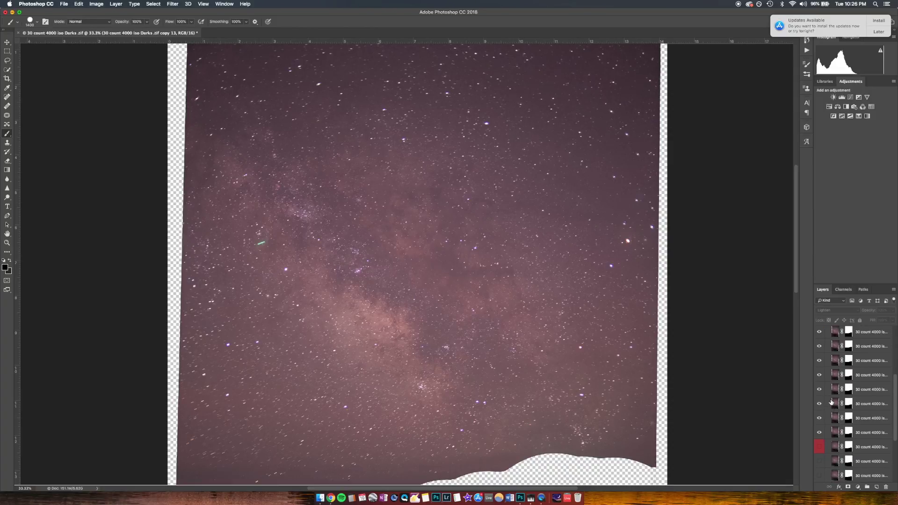
{"action": "left_click_drag", "start_coordinate": [821, 355], "coordinate": [821, 463]}
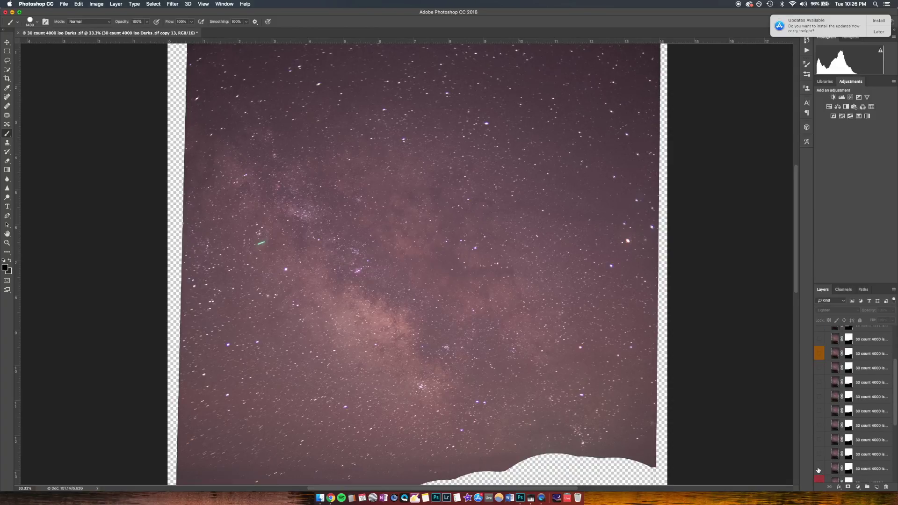
{"action": "scroll", "coordinate": [821, 453], "scroll_direction": "down", "scroll_amount": 5}
{"action": "scroll", "coordinate": [824, 424], "scroll_direction": "down", "scroll_amount": 3}
{"action": "left_click_drag", "start_coordinate": [819, 361], "coordinate": [823, 491]}
{"action": "left_click", "coordinate": [819, 479]}
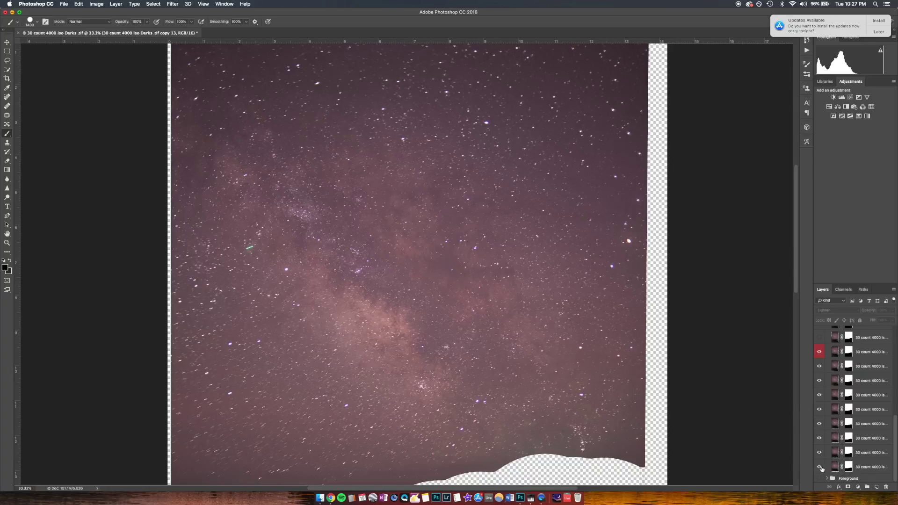
- Hide the red set and show the orange-labelled layer and every layer between it and the red-labelled one
{"action": "left_click_drag", "start_coordinate": [822, 469], "coordinate": [819, 354]}
{"action": "scroll", "coordinate": [823, 402], "scroll_direction": "up", "scroll_amount": 5}
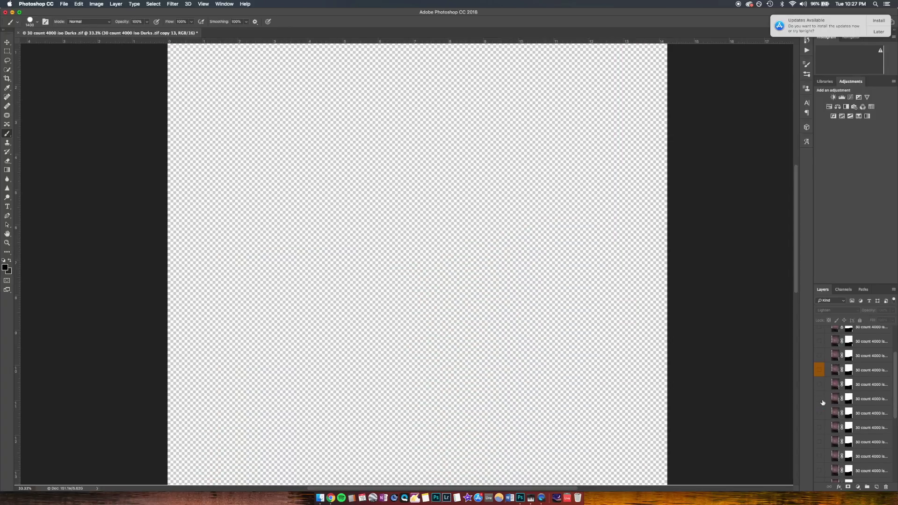
{"action": "left_click_drag", "start_coordinate": [817, 372], "coordinate": [820, 440]}
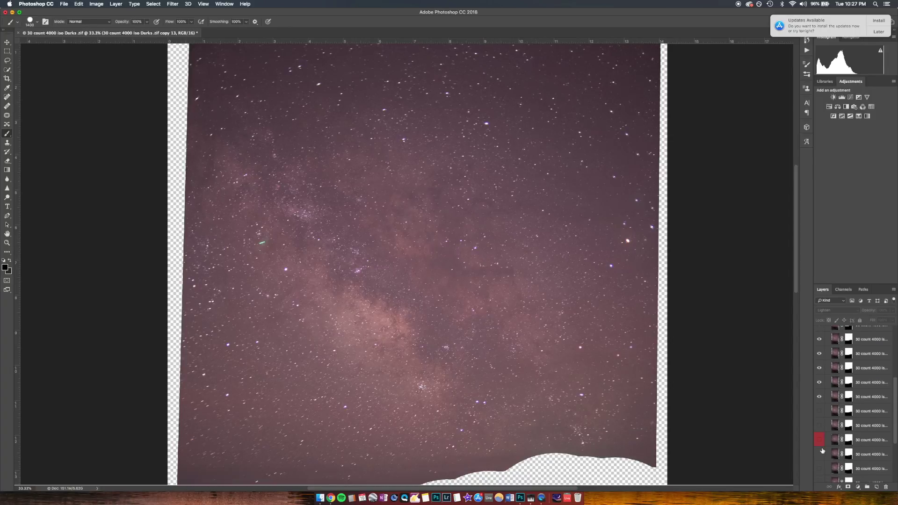
{"action": "left_click", "coordinate": [819, 425]}
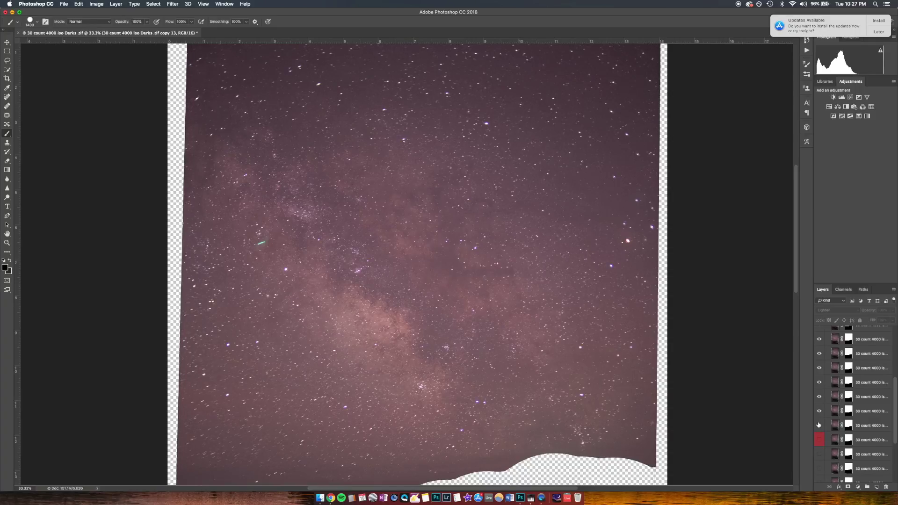
{"action": "scroll", "coordinate": [839, 435], "scroll_direction": "up", "scroll_amount": 1}
{"action": "scroll", "coordinate": [838, 435], "scroll_direction": "up", "scroll_amount": 3}
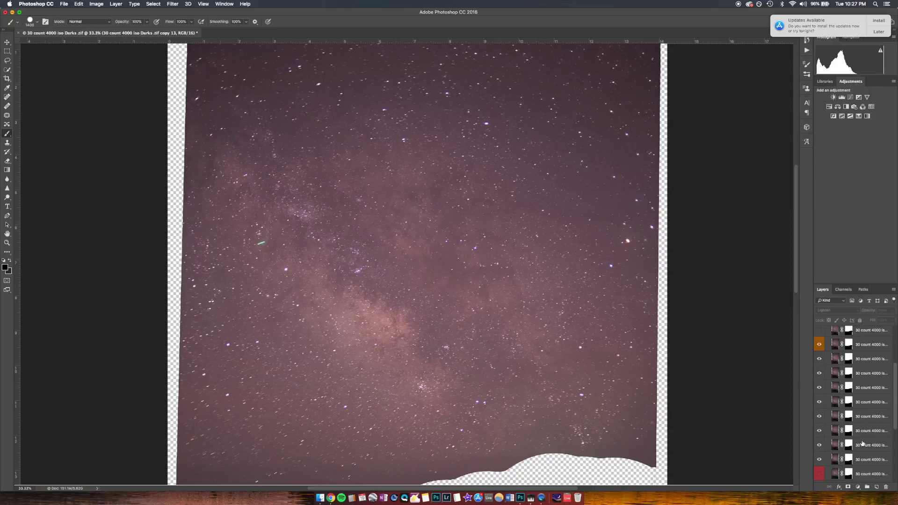
{"action": "scroll", "coordinate": [861, 434], "scroll_direction": "up", "scroll_amount": 6}
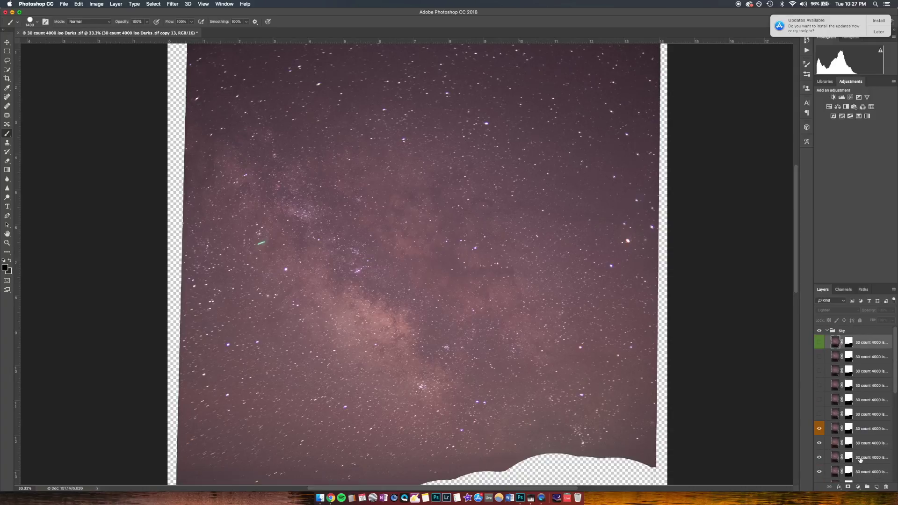
{"action": "left_click", "coordinate": [857, 414]}
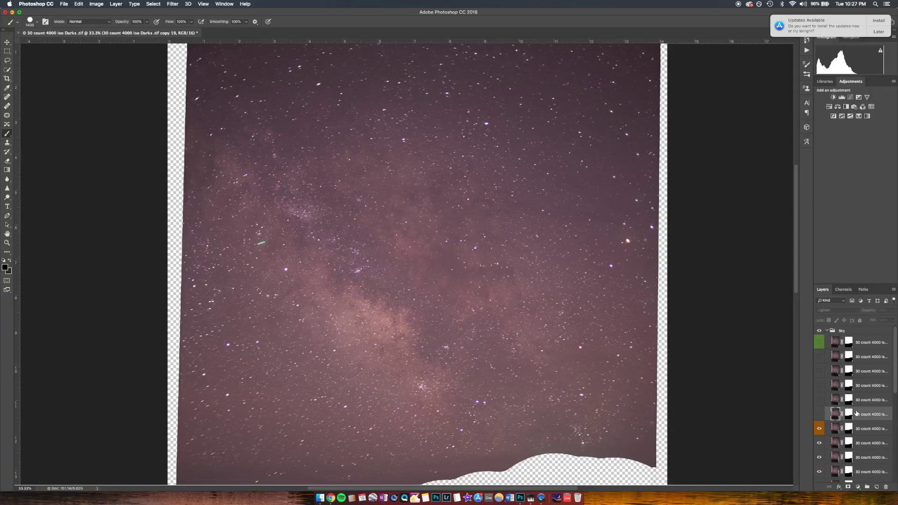
{"action": "left_click", "coordinate": [862, 346], "text": "shift"}
{"action": "right_click", "coordinate": [862, 346]}
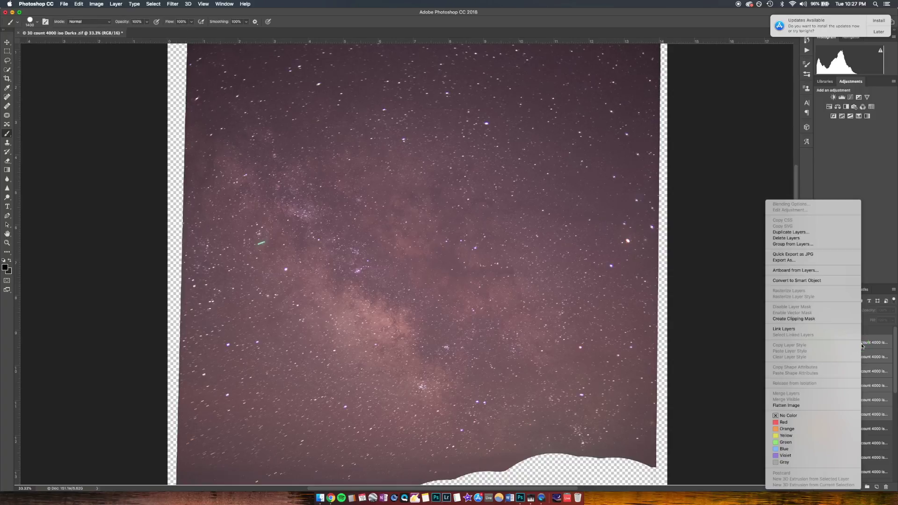
{"action": "left_click", "coordinate": [800, 239]}
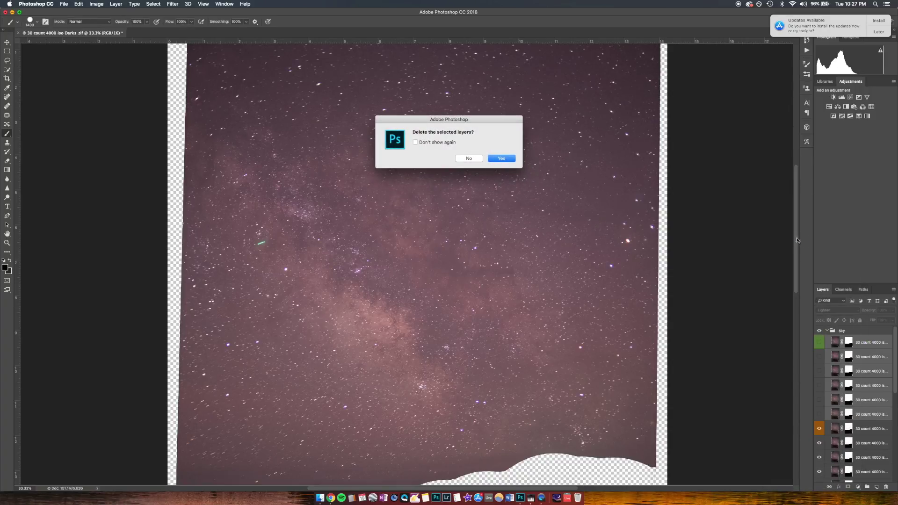
{"action": "left_click", "coordinate": [470, 159]}
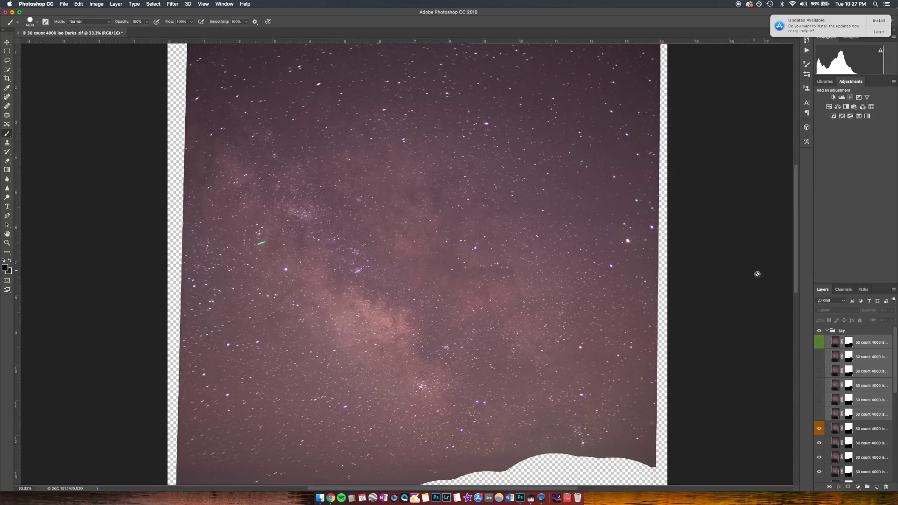
{"action": "key", "text": "super+z"}
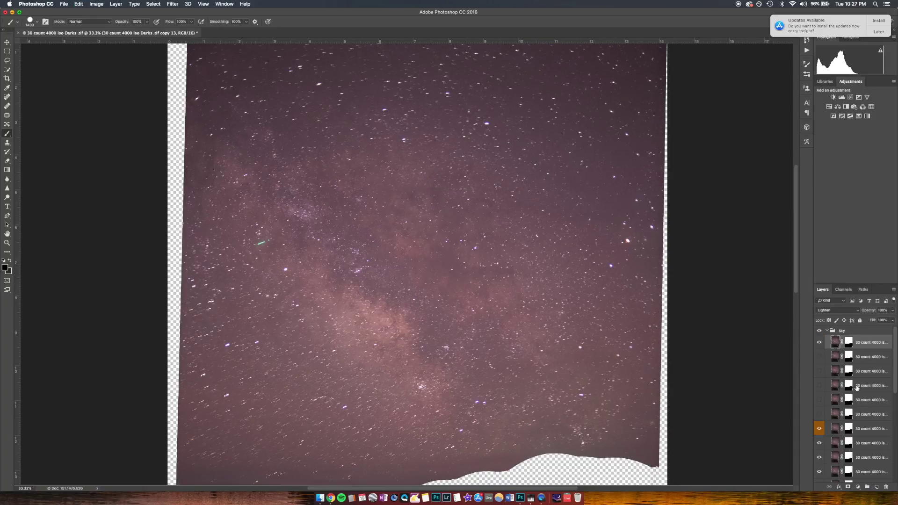
- Delete the six layers above the orange-labelled layer in the Sky group
{"action": "scroll", "coordinate": [843, 423], "scroll_direction": "down", "scroll_amount": 5}
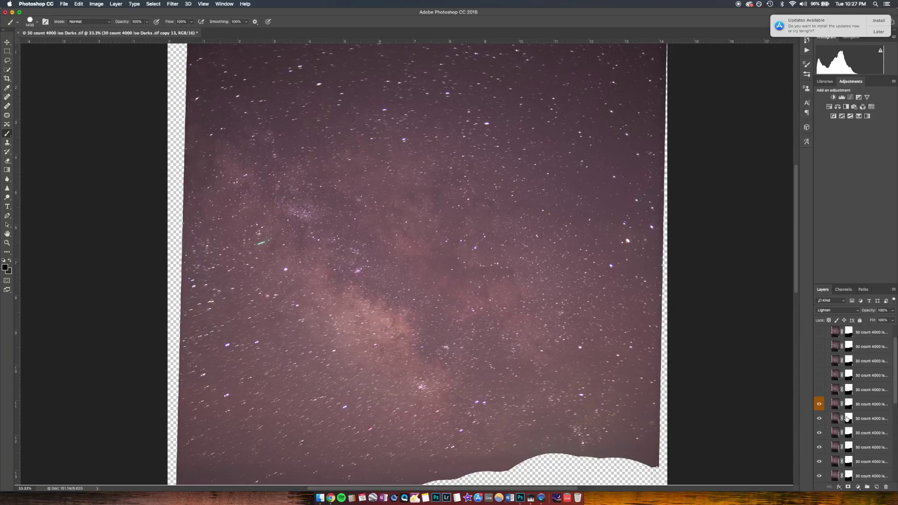
{"action": "scroll", "coordinate": [843, 426], "scroll_direction": "down", "scroll_amount": 3}
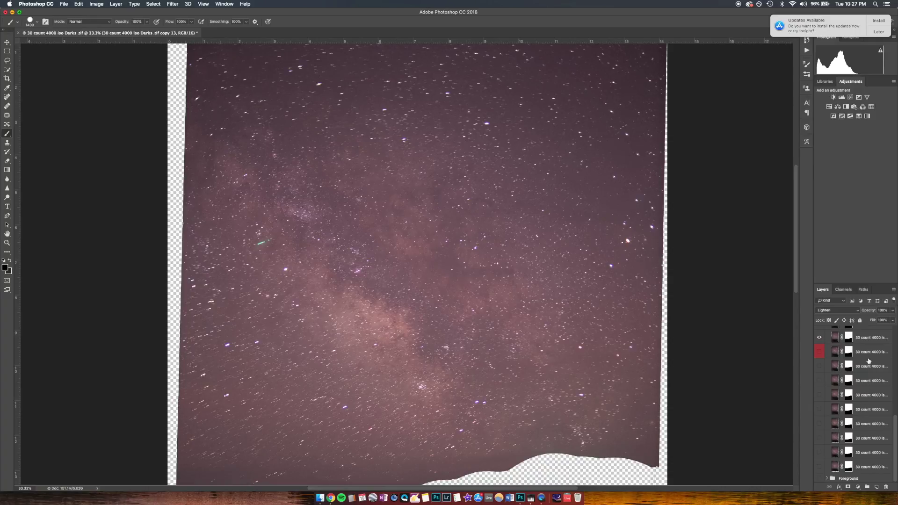
{"action": "scroll", "coordinate": [869, 358], "scroll_direction": "up", "scroll_amount": 5}
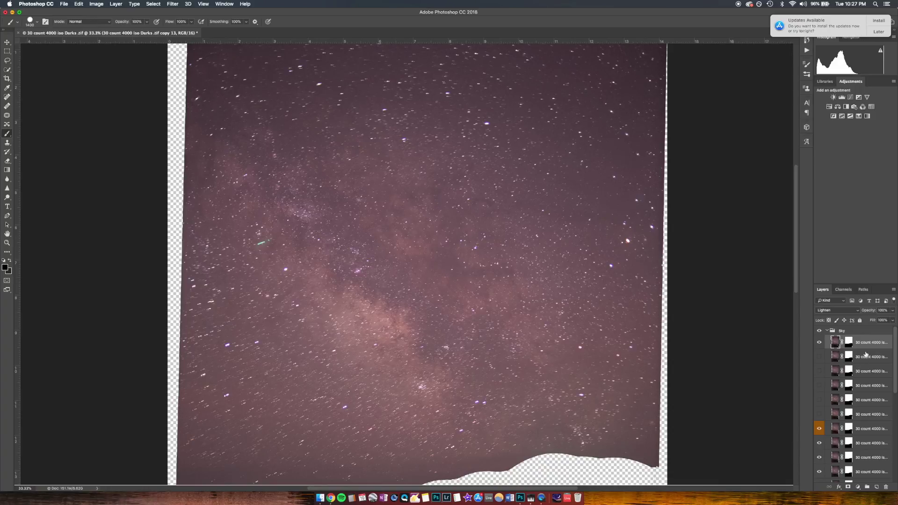
{"action": "left_click", "coordinate": [863, 415], "text": "shift"}
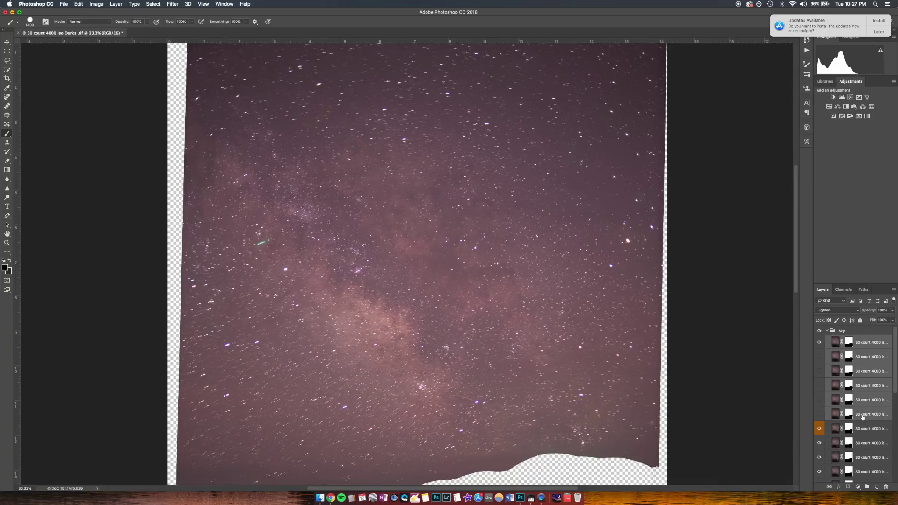
{"action": "right_click", "coordinate": [864, 374]}
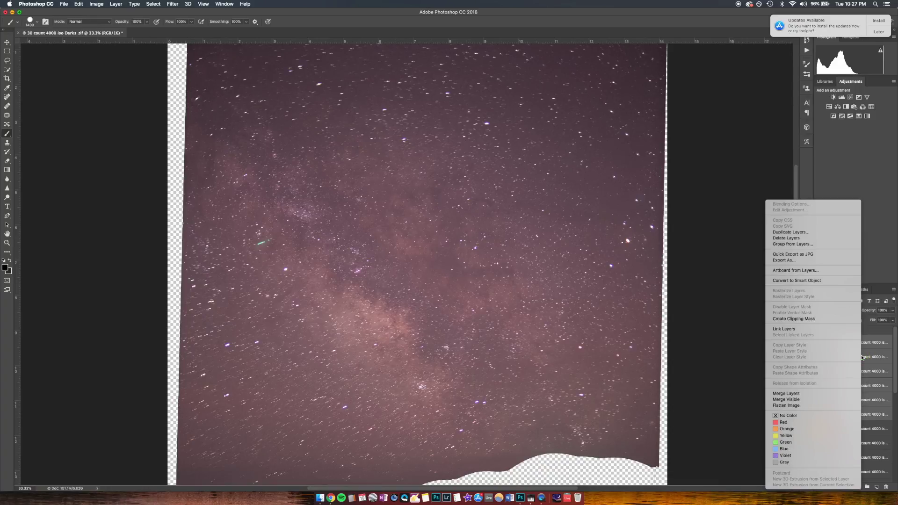
{"action": "left_click", "coordinate": [818, 239]}
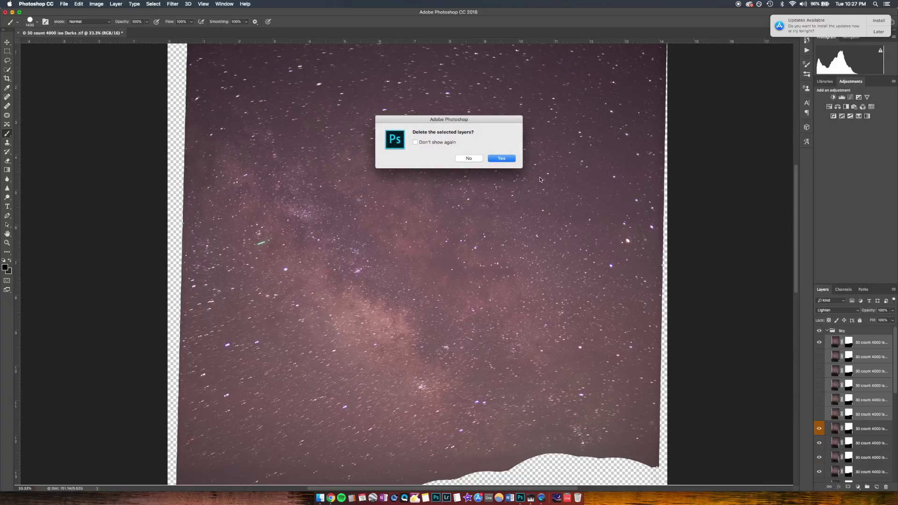
{"action": "left_click", "coordinate": [493, 159]}
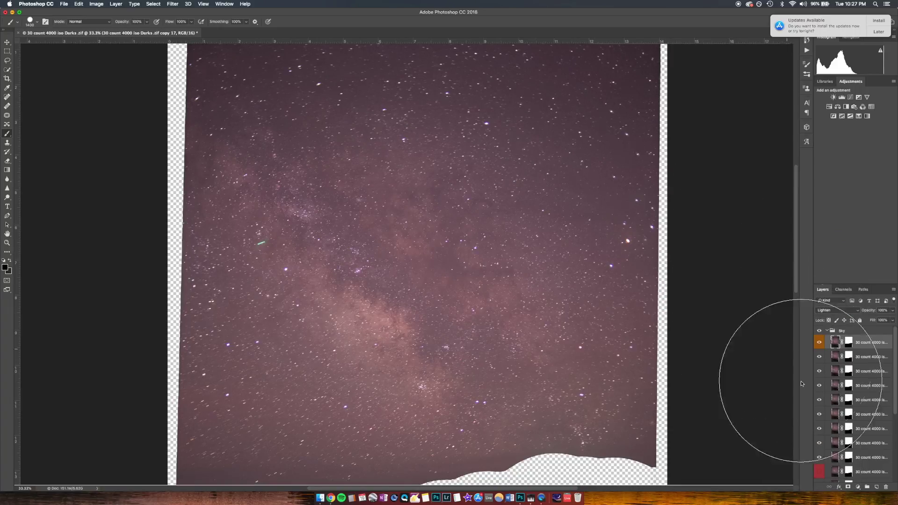
- Show the red-labelled layer and all sky layers below it, inspect the star trails, and hide them again
{"action": "scroll", "coordinate": [829, 418], "scroll_direction": "down", "scroll_amount": 3}
{"action": "left_click_drag", "start_coordinate": [818, 368], "coordinate": [819, 476]}
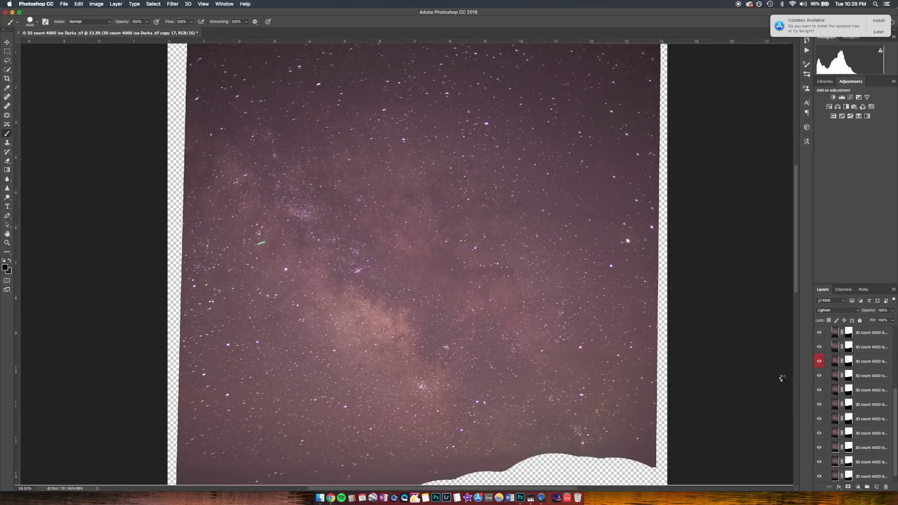
{"action": "scroll", "coordinate": [783, 380], "scroll_direction": "down", "scroll_amount": 2}
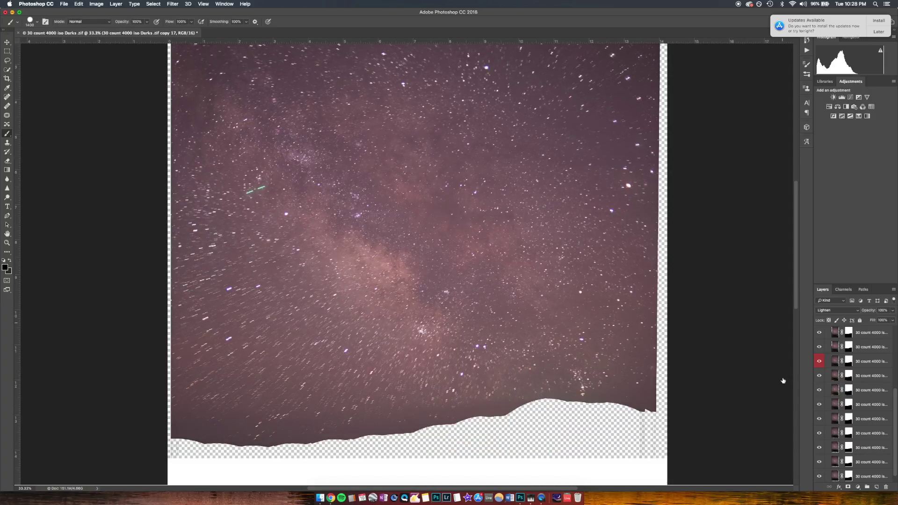
{"action": "scroll", "coordinate": [783, 380], "scroll_direction": "up", "scroll_amount": 3}
{"action": "scroll", "coordinate": [853, 412], "scroll_direction": "down", "scroll_amount": 1}
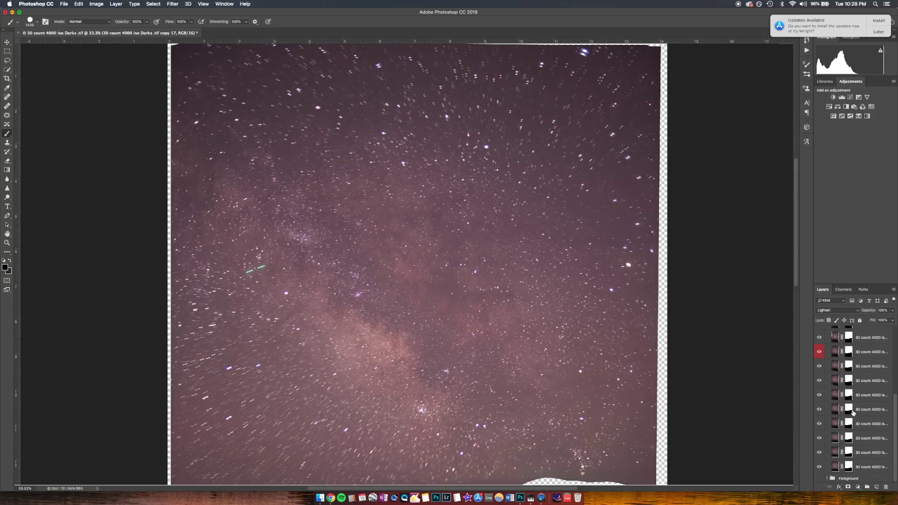
{"action": "left_click_drag", "start_coordinate": [819, 468], "coordinate": [819, 354]}
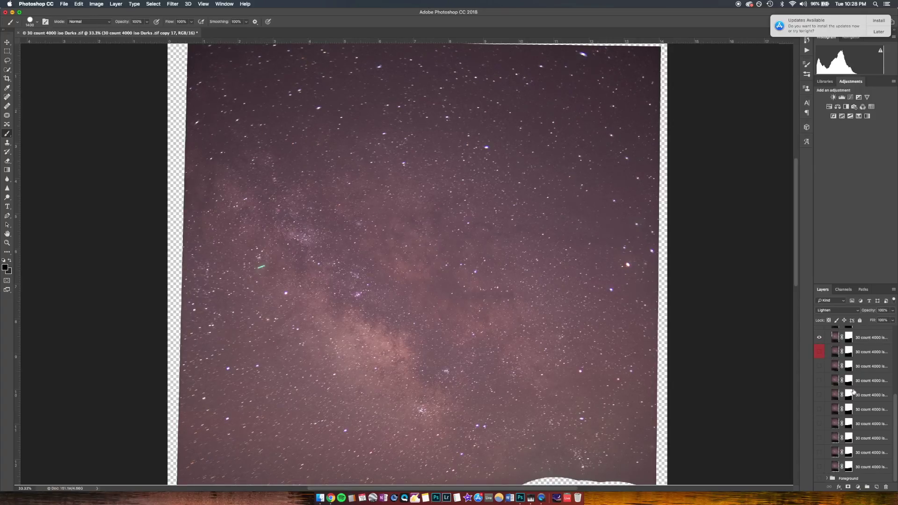
- Compare the red-labelled batch of sky layers with the orange-labelled batch above it, leaving only the orange batch visible
{"action": "left_click_drag", "start_coordinate": [821, 355], "coordinate": [821, 468]}
{"action": "scroll", "coordinate": [830, 456], "scroll_direction": "up", "scroll_amount": 5}
{"action": "left_click_drag", "start_coordinate": [821, 334], "coordinate": [820, 450]}
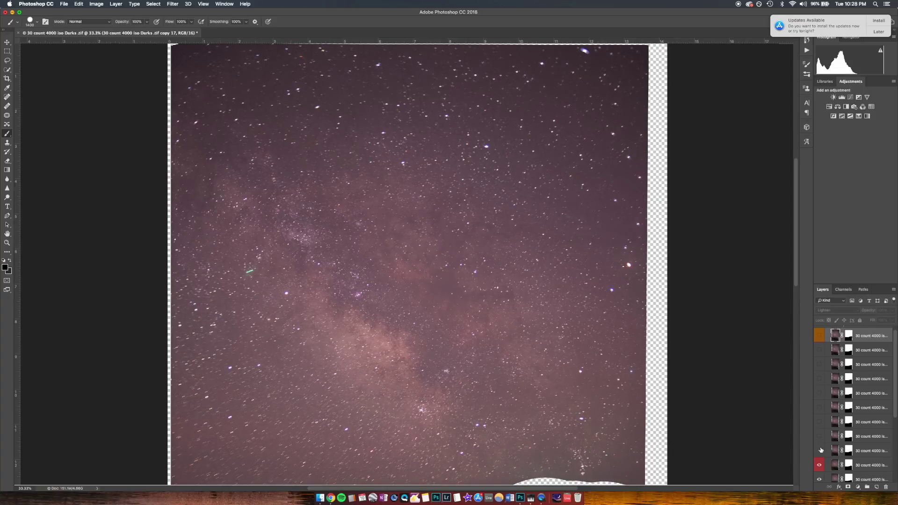
{"action": "left_click_drag", "start_coordinate": [820, 452], "coordinate": [819, 333]}
{"action": "scroll", "coordinate": [842, 421], "scroll_direction": "down", "scroll_amount": 4}
{"action": "left_click_drag", "start_coordinate": [819, 373], "coordinate": [833, 450]}
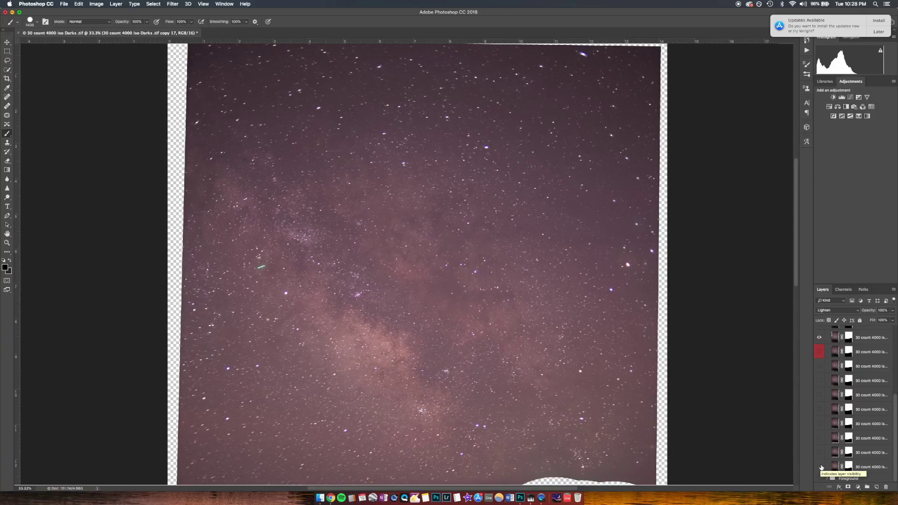
- Auto-align the nine sky layers from the orange-labelled one down to the one just above the red-labelled layer
{"action": "scroll", "coordinate": [849, 404], "scroll_direction": "up", "scroll_amount": 4}
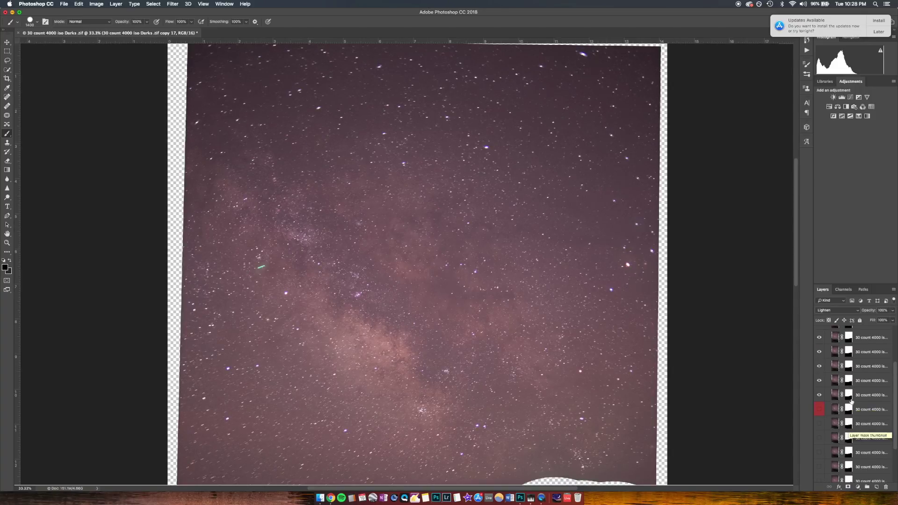
{"action": "scroll", "coordinate": [856, 397], "scroll_direction": "up", "scroll_amount": 4}
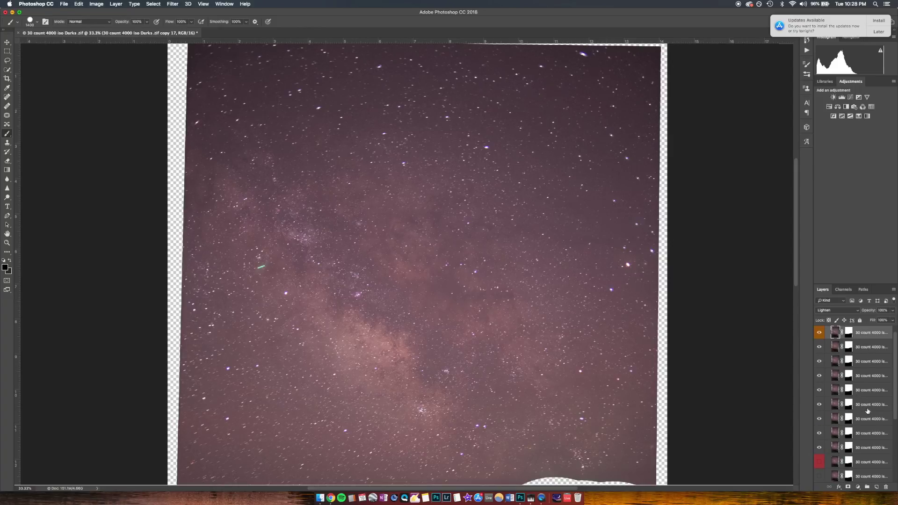
{"action": "left_click", "coordinate": [884, 450], "text": "shift"}
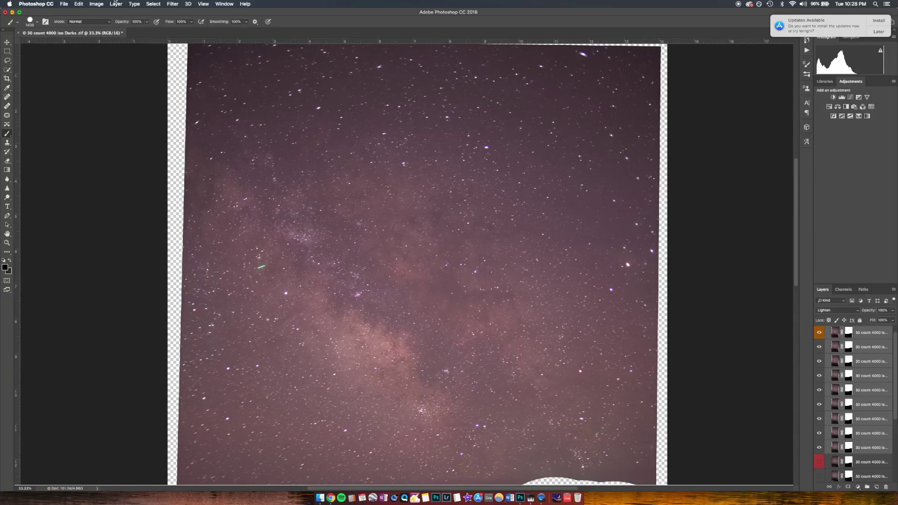
{"action": "left_click", "coordinate": [91, 5]}
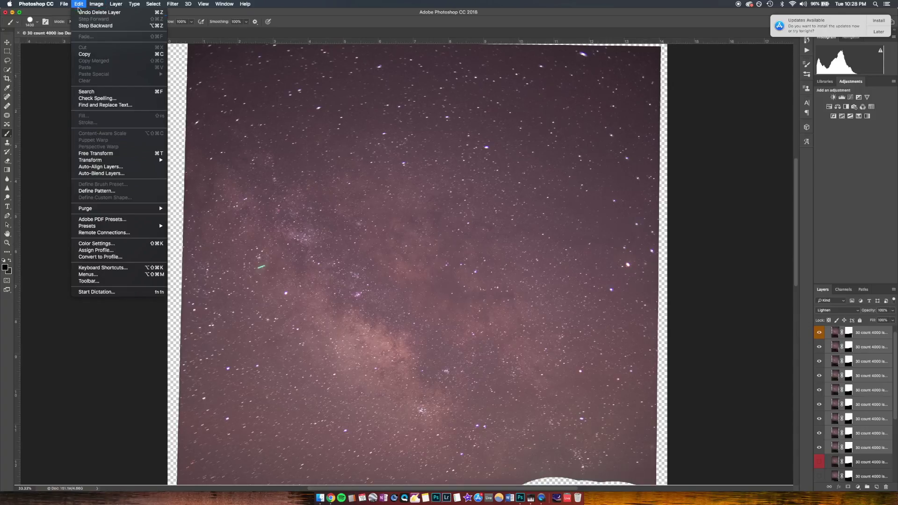
{"action": "left_click", "coordinate": [112, 167]}
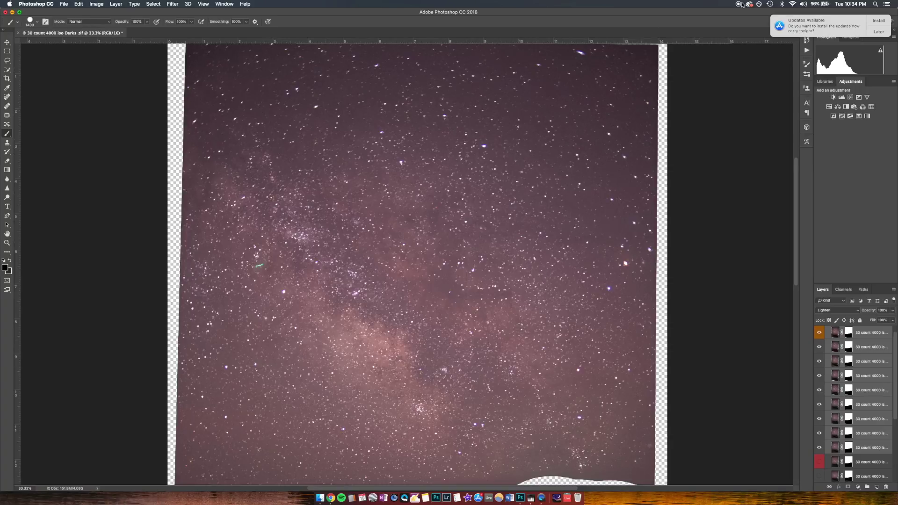
- Disable f.lux for an hour
{"action": "left_click", "coordinate": [759, 4]}
{"action": "mouse_move", "coordinate": [790, 47]}
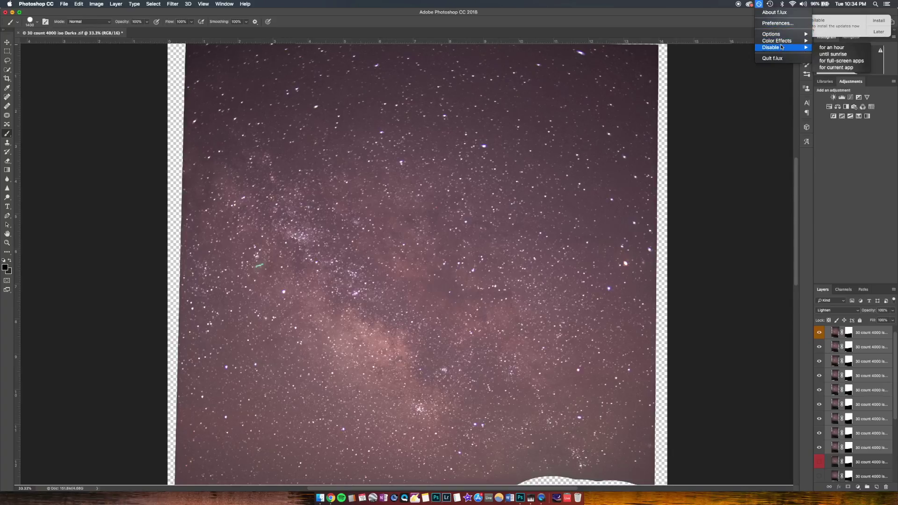
{"action": "left_click", "coordinate": [831, 48]}
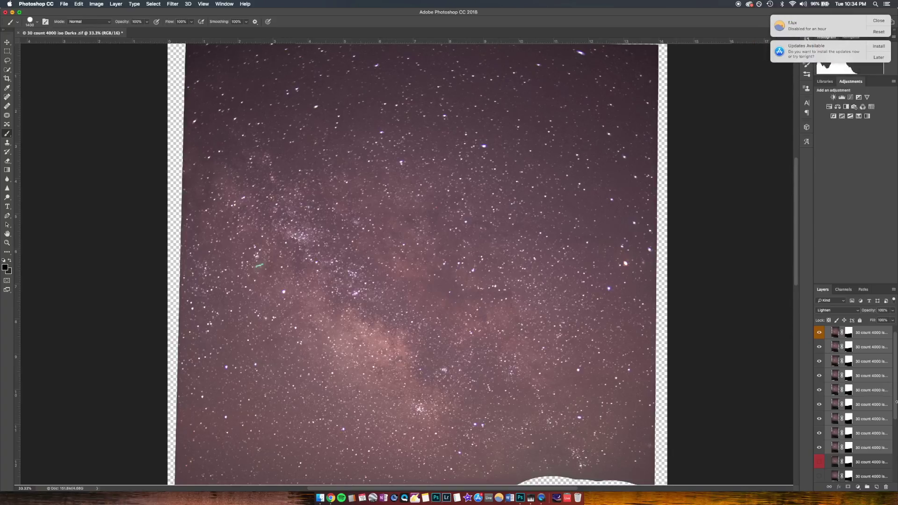
- Hide the aligned sky layers one at a time, from the ninth up to the third, to check the star alignment
{"action": "left_click", "coordinate": [819, 447]}
{"action": "left_click", "coordinate": [819, 434]}
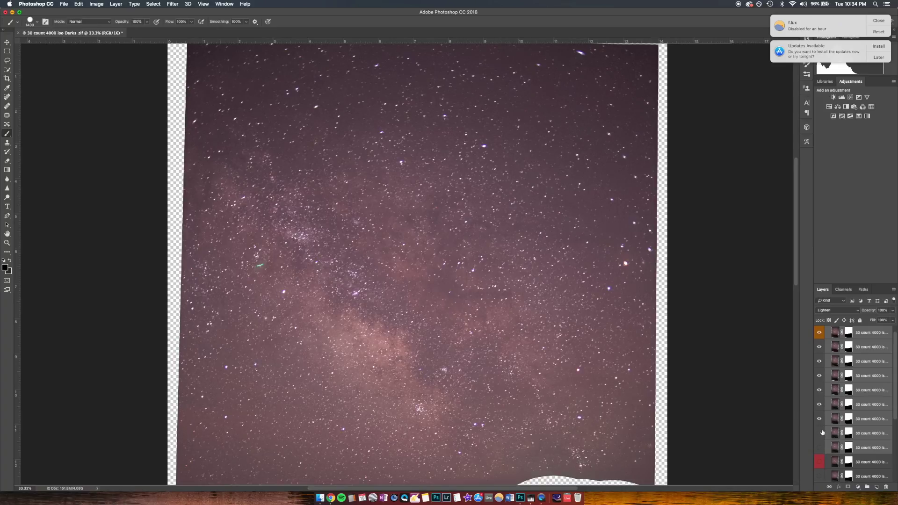
{"action": "left_click", "coordinate": [818, 435]}
{"action": "left_click", "coordinate": [818, 435]}
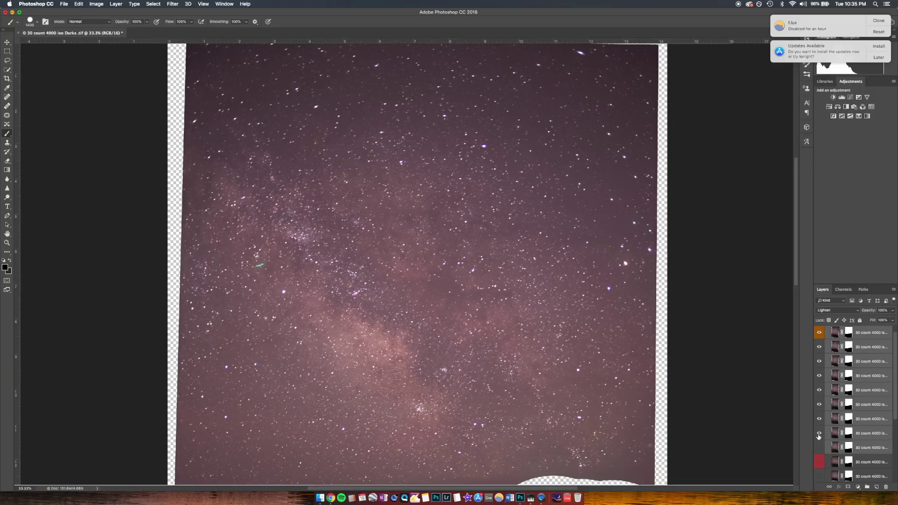
{"action": "left_click", "coordinate": [819, 431]}
{"action": "left_click", "coordinate": [819, 420]}
{"action": "left_click", "coordinate": [819, 407]}
{"action": "left_click", "coordinate": [819, 391]}
{"action": "left_click", "coordinate": [818, 377]}
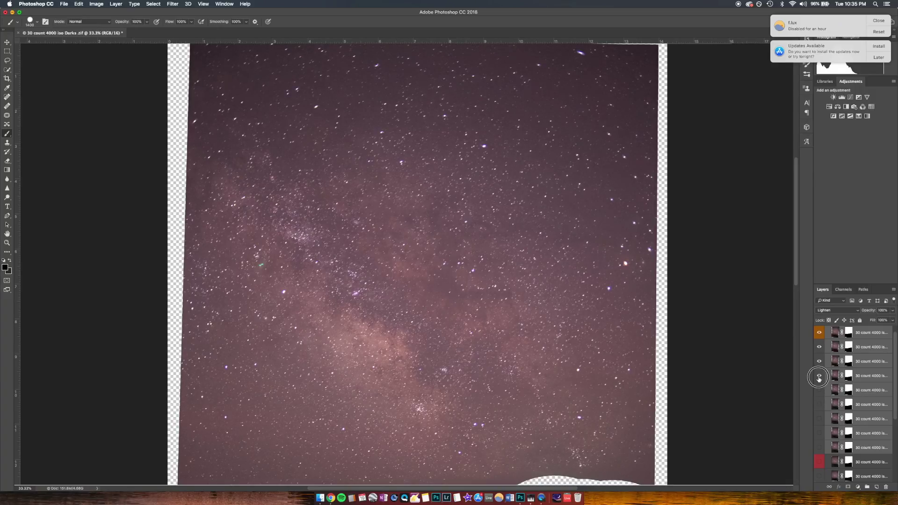
{"action": "left_click", "coordinate": [819, 363]}
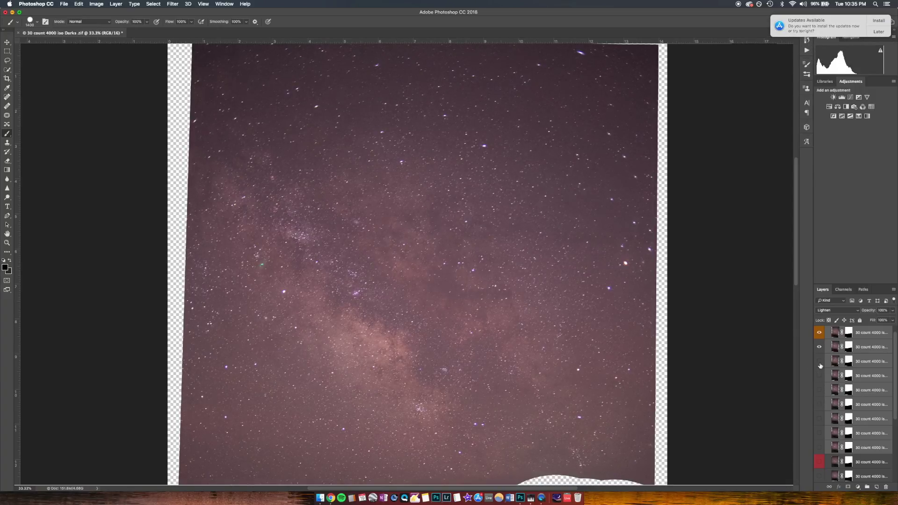
- Toggle the third and second aligned sky layers on and off to compare their stars with the orange-labelled layer
{"action": "left_click", "coordinate": [819, 363]}
{"action": "left_click", "coordinate": [819, 363]}
{"action": "left_click", "coordinate": [819, 363]}
{"action": "left_click", "coordinate": [820, 349]}
{"action": "left_click", "coordinate": [819, 349]}
{"action": "left_click", "coordinate": [819, 349]}
{"action": "left_click", "coordinate": [819, 349]}
{"action": "left_click", "coordinate": [820, 361]}
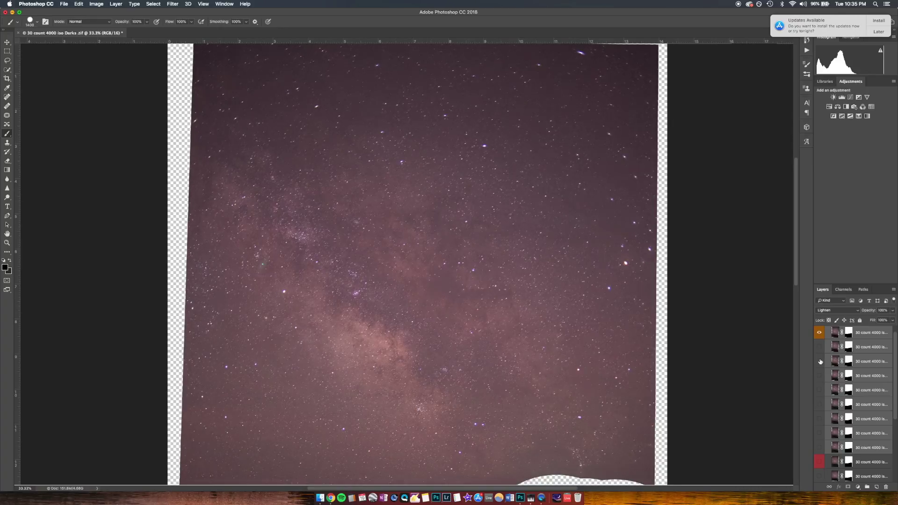
- Check the top two aligned layers by toggling them, and show the third to ninth layers with those two hidden
{"action": "left_click", "coordinate": [819, 333]}
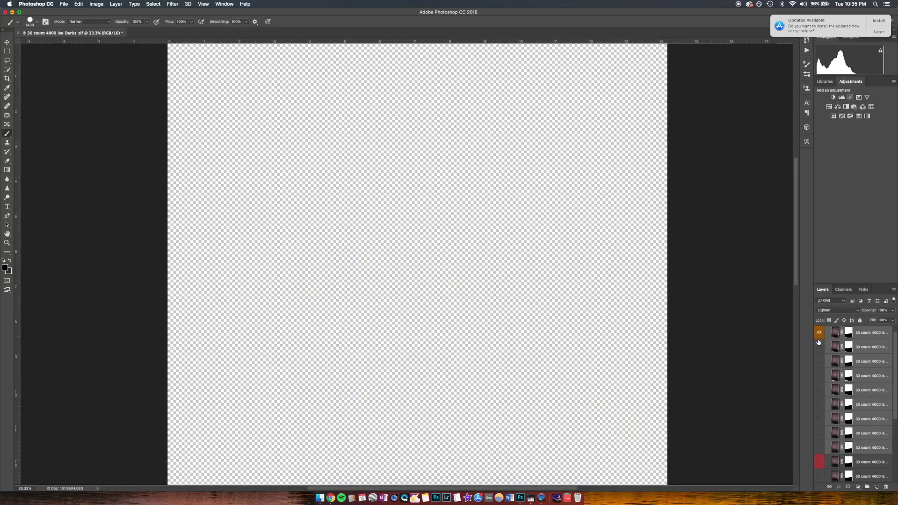
{"action": "left_click", "coordinate": [819, 333]}
{"action": "left_click", "coordinate": [820, 348]}
{"action": "left_click", "coordinate": [819, 348]}
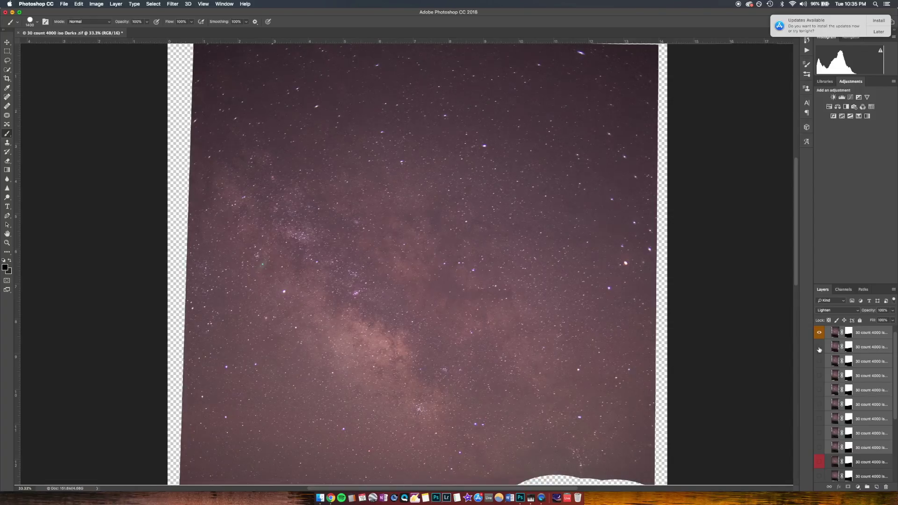
{"action": "left_click", "coordinate": [819, 332]}
{"action": "left_click_drag", "start_coordinate": [820, 363], "coordinate": [820, 445]}
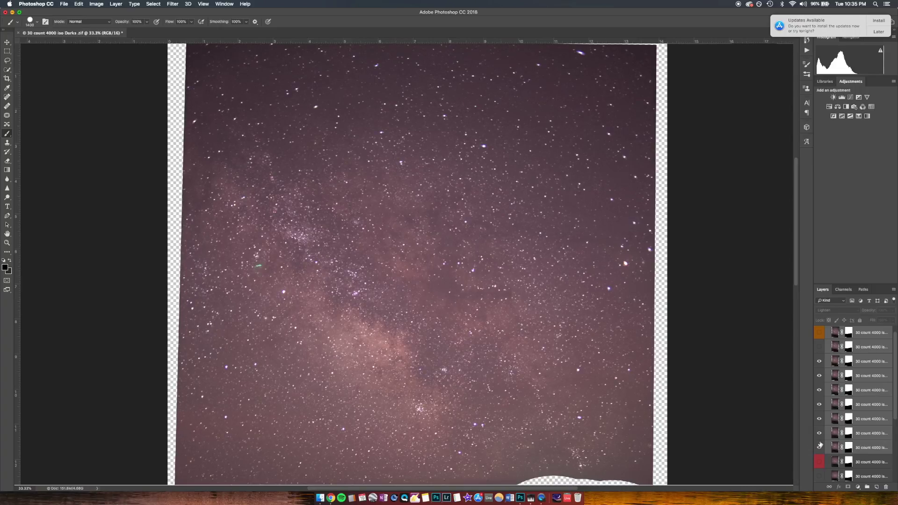
- Show the top two aligned sky layers, and hide the first to fifth layers one at a time to check the stars
{"action": "left_click", "coordinate": [820, 347]}
{"action": "left_click", "coordinate": [820, 333]}
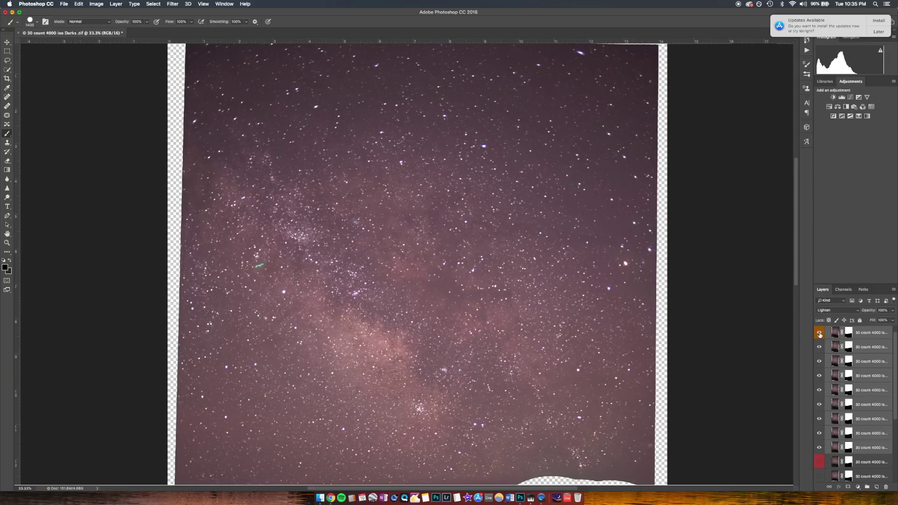
{"action": "left_click", "coordinate": [820, 335]}
{"action": "left_click", "coordinate": [819, 344]}
{"action": "left_click", "coordinate": [818, 360]}
{"action": "left_click", "coordinate": [819, 375]}
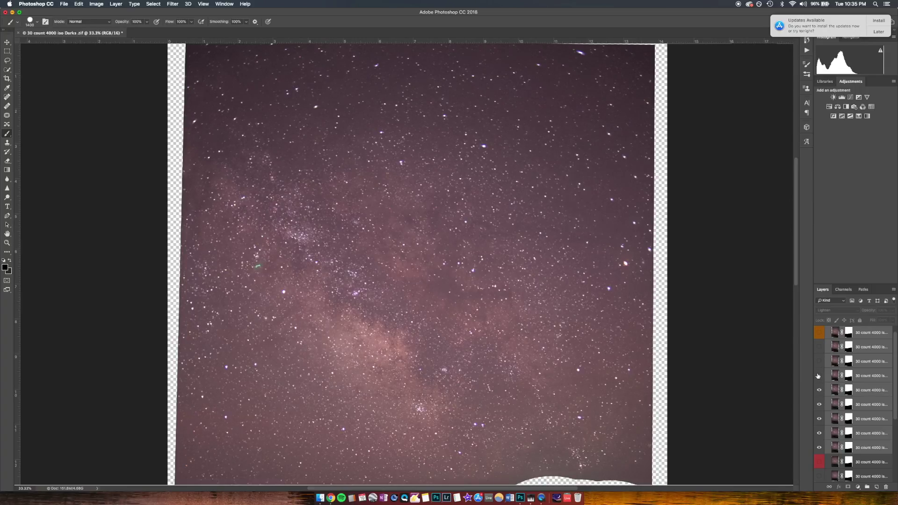
{"action": "left_click", "coordinate": [819, 391]}
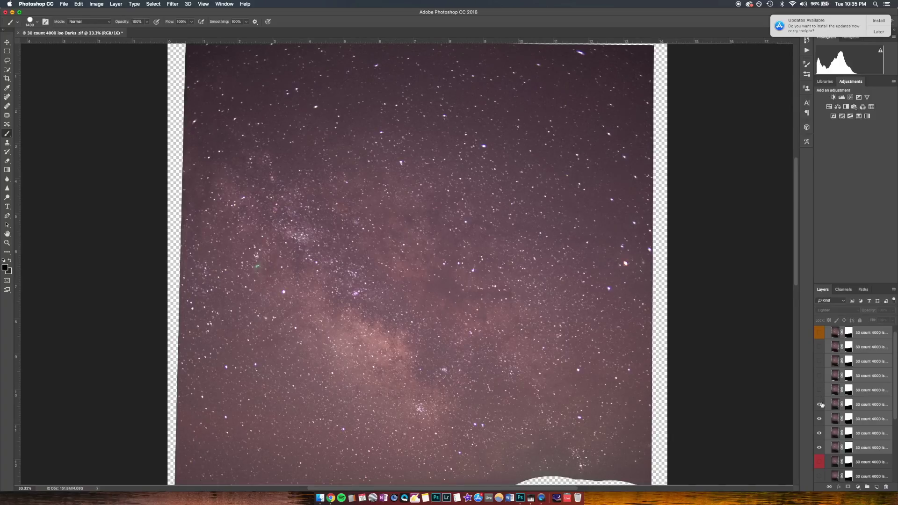
- Toggle the fifth aligned sky layer to compare its stars, and show all nine layers of the batch again
{"action": "left_click", "coordinate": [820, 390]}
{"action": "left_click", "coordinate": [820, 390]}
{"action": "left_click", "coordinate": [820, 390]}
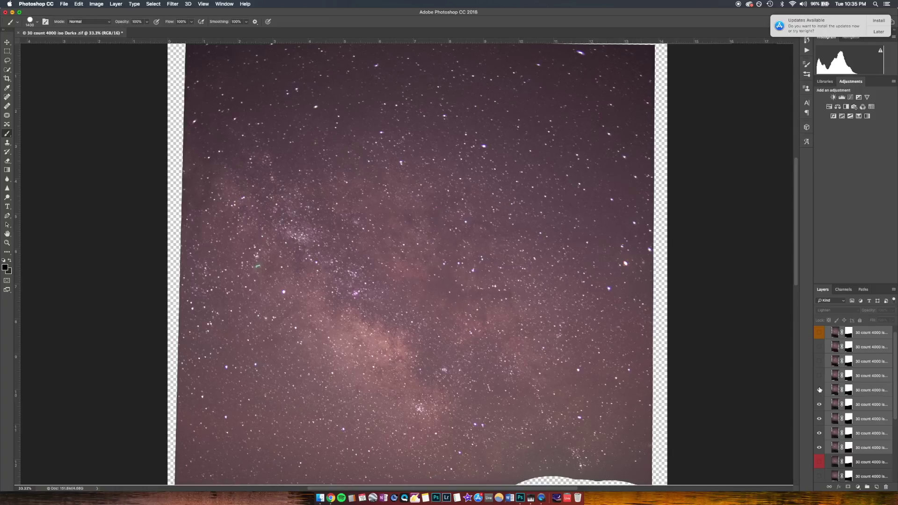
{"action": "left_click", "coordinate": [820, 404]}
{"action": "left_click_drag", "start_coordinate": [819, 378], "coordinate": [817, 337]}
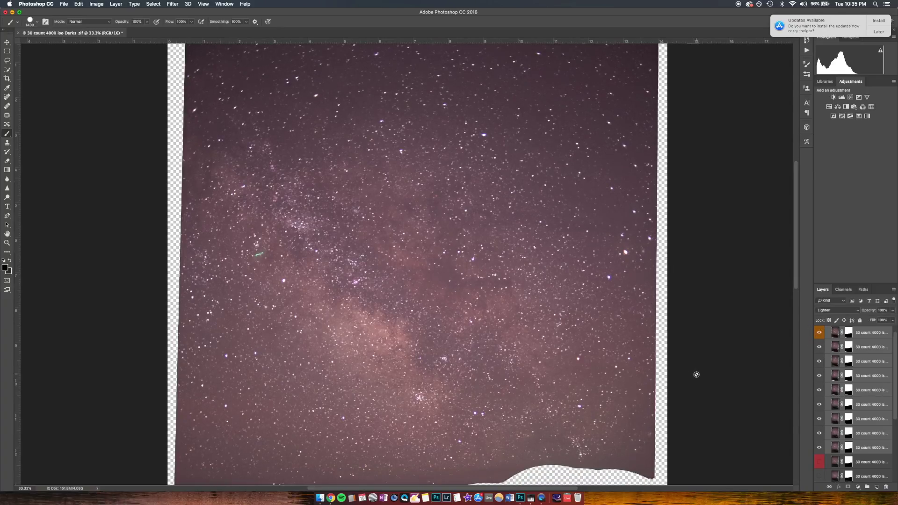
{"action": "key", "text": "super+minus"}
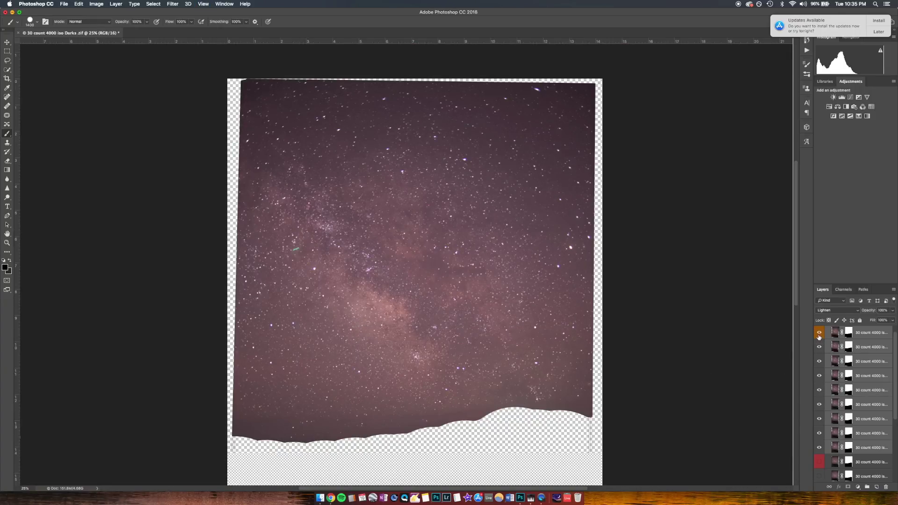
- Compare the orange-labelled batch with the red-labelled batch by showing each alone, leaving only the orange-labelled batch visible
{"action": "left_click_drag", "start_coordinate": [819, 361], "coordinate": [819, 448]}
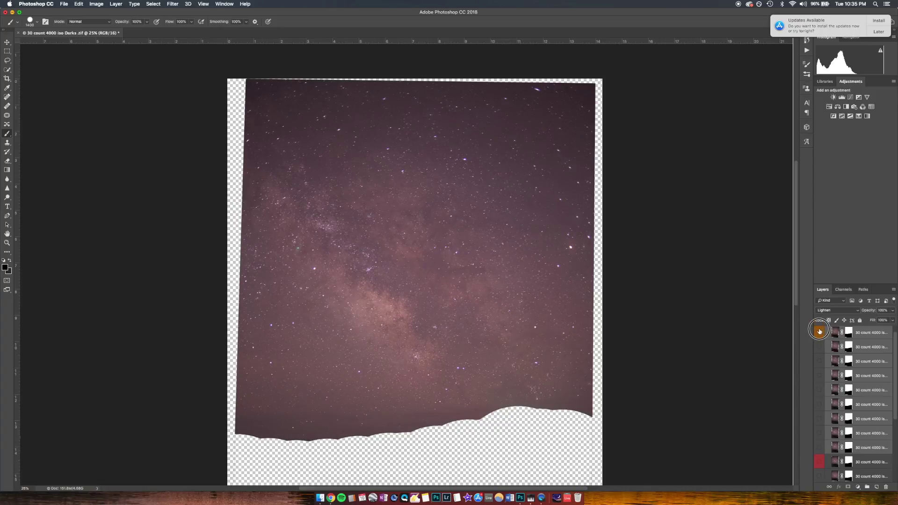
{"action": "left_click_drag", "start_coordinate": [819, 332], "coordinate": [819, 347]}
{"action": "scroll", "coordinate": [841, 405], "scroll_direction": "down", "scroll_amount": 1}
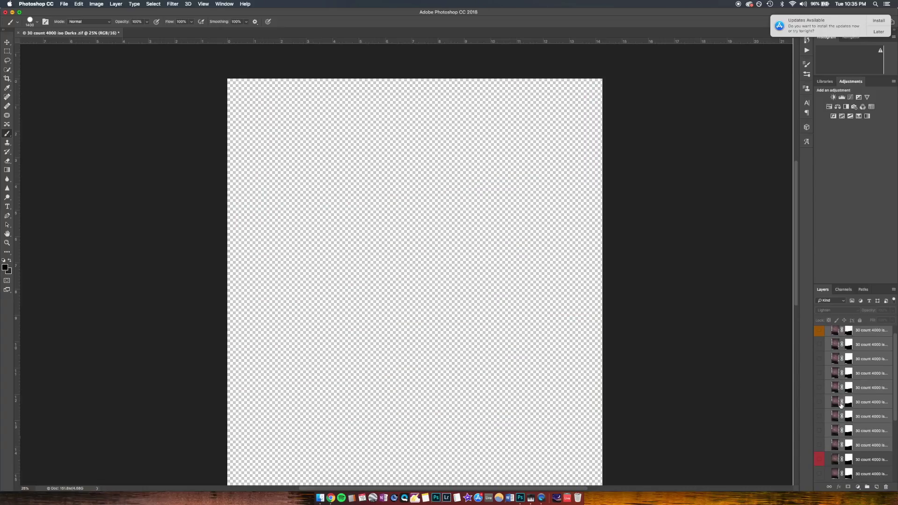
{"action": "scroll", "coordinate": [841, 405], "scroll_direction": "down", "scroll_amount": 3}
{"action": "scroll", "coordinate": [841, 405], "scroll_direction": "down", "scroll_amount": 2}
{"action": "left_click_drag", "start_coordinate": [819, 351], "coordinate": [820, 467]}
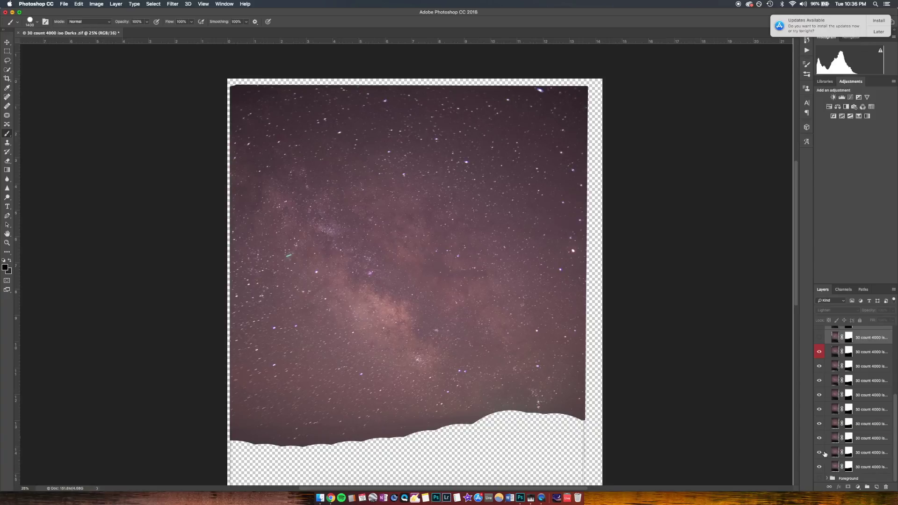
{"action": "left_click_drag", "start_coordinate": [819, 469], "coordinate": [820, 366]}
{"action": "scroll", "coordinate": [831, 395], "scroll_direction": "up", "scroll_amount": 8}
{"action": "left_click_drag", "start_coordinate": [819, 342], "coordinate": [819, 458]}
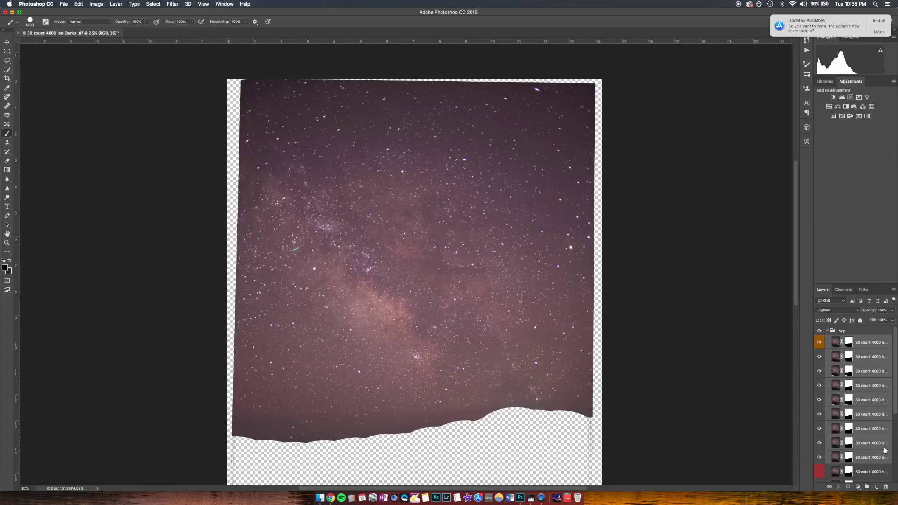
- Delete the orange-labelled layer's mask, and delete the sky layer directly below it
{"action": "left_click", "coordinate": [849, 342]}
{"action": "right_click", "coordinate": [852, 347]}
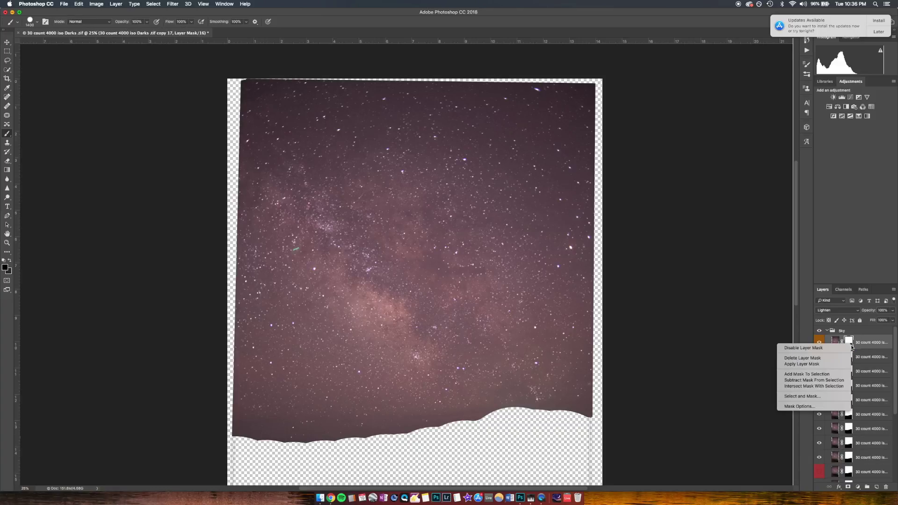
{"action": "left_click", "coordinate": [852, 360]}
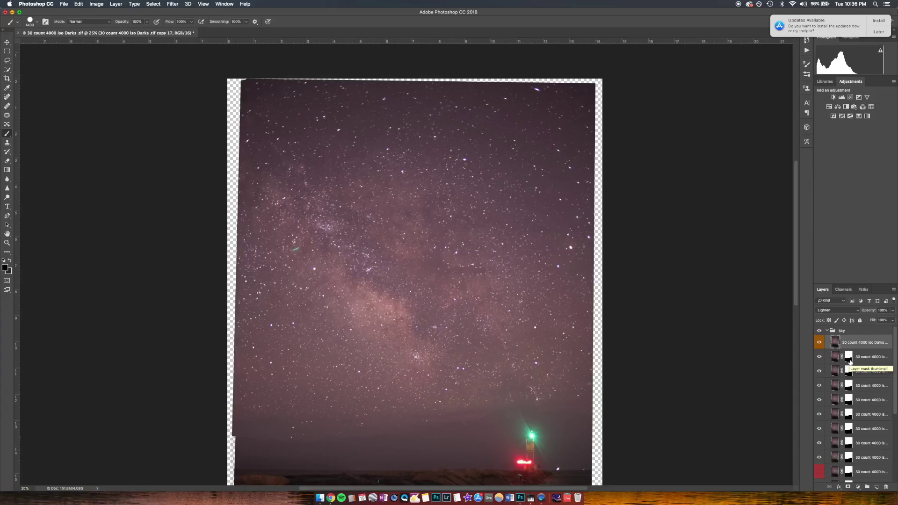
{"action": "left_click", "coordinate": [849, 360]}
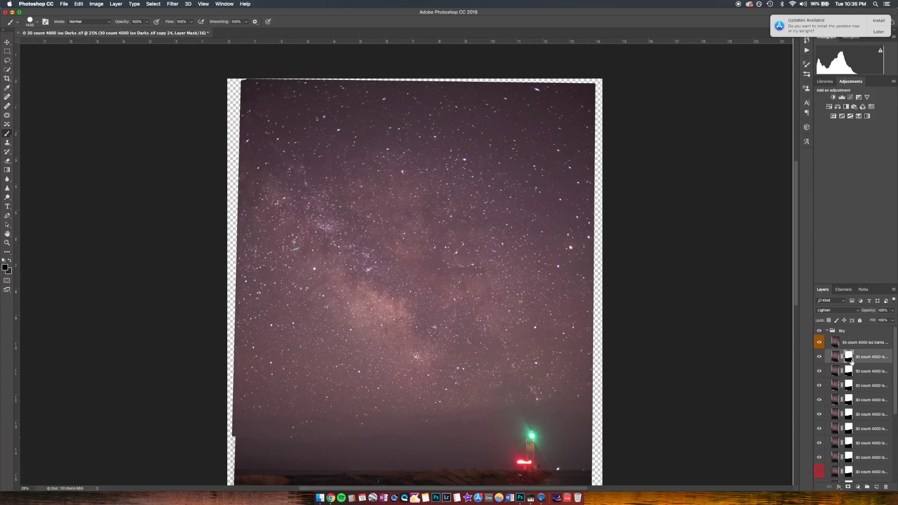
{"action": "key", "text": "Delete"}
- Delete the layer masks of the third and second sky layers in the orange-labelled batch
{"action": "left_click", "coordinate": [850, 371]}
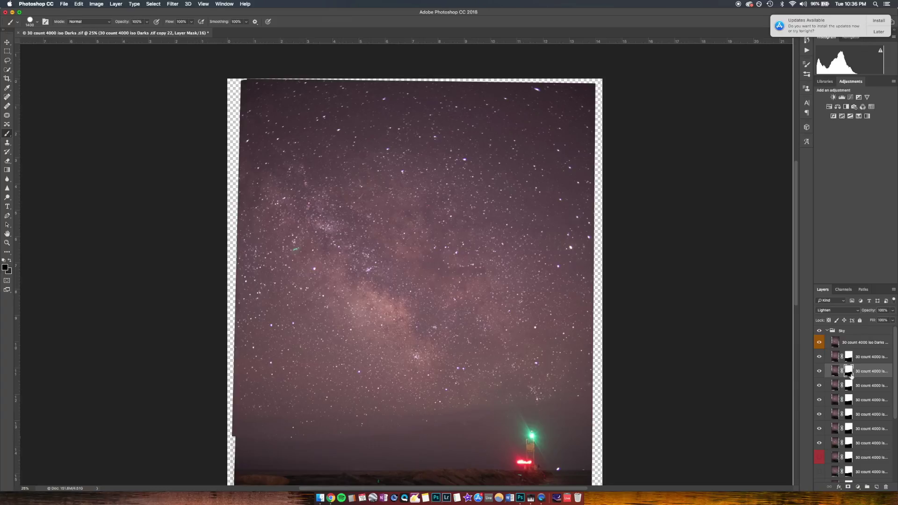
{"action": "right_click", "coordinate": [852, 375]}
{"action": "left_click", "coordinate": [848, 360]}
{"action": "left_click_drag", "start_coordinate": [848, 371], "coordinate": [774, 351]}
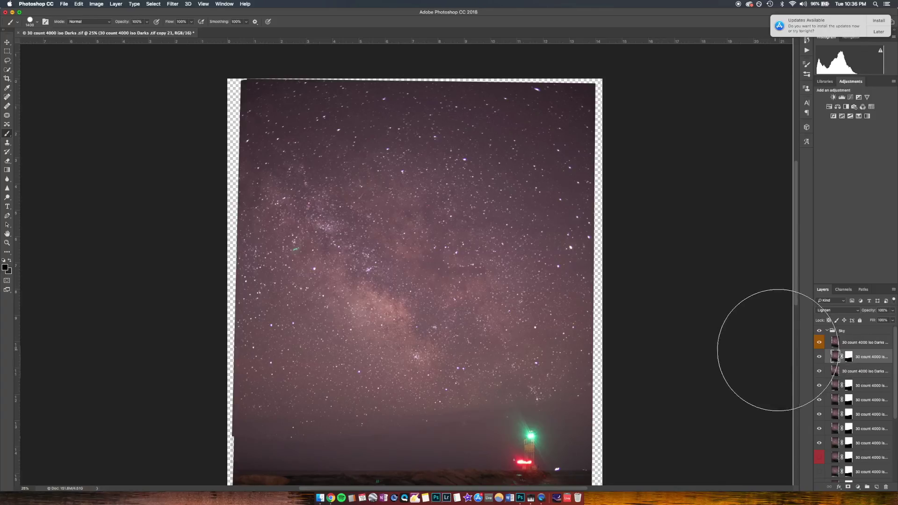
{"action": "right_click", "coordinate": [848, 357]}
{"action": "left_click", "coordinate": [818, 377]}
- Remove the layer masks from the fourth to eighth sky layers, stopping above the red-labelled layer
{"action": "right_click", "coordinate": [849, 385]}
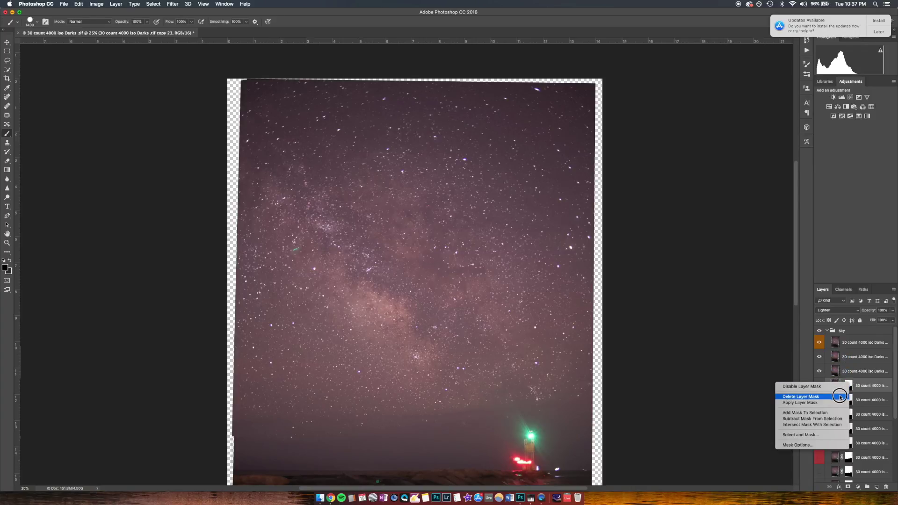
{"action": "left_click", "coordinate": [842, 397]}
{"action": "right_click", "coordinate": [850, 403]}
{"action": "left_click", "coordinate": [842, 411]}
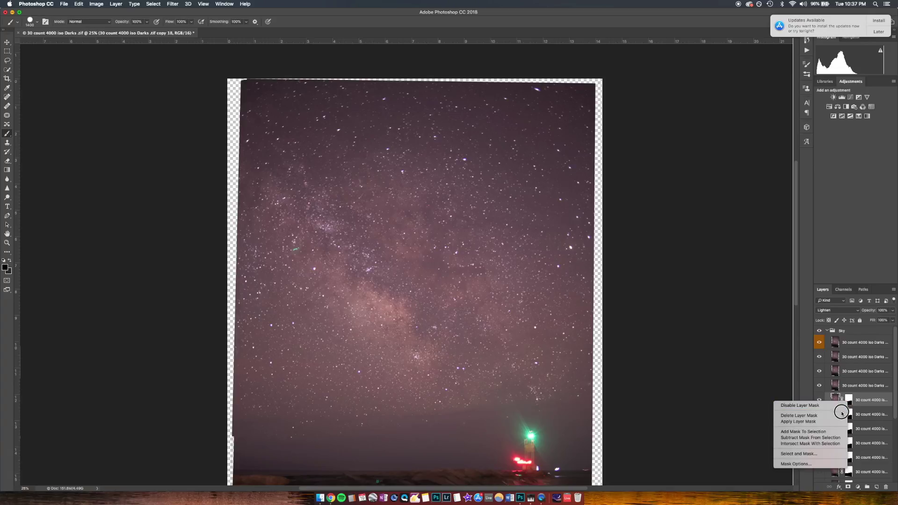
{"action": "right_click", "coordinate": [849, 417]}
{"action": "left_click", "coordinate": [814, 435]}
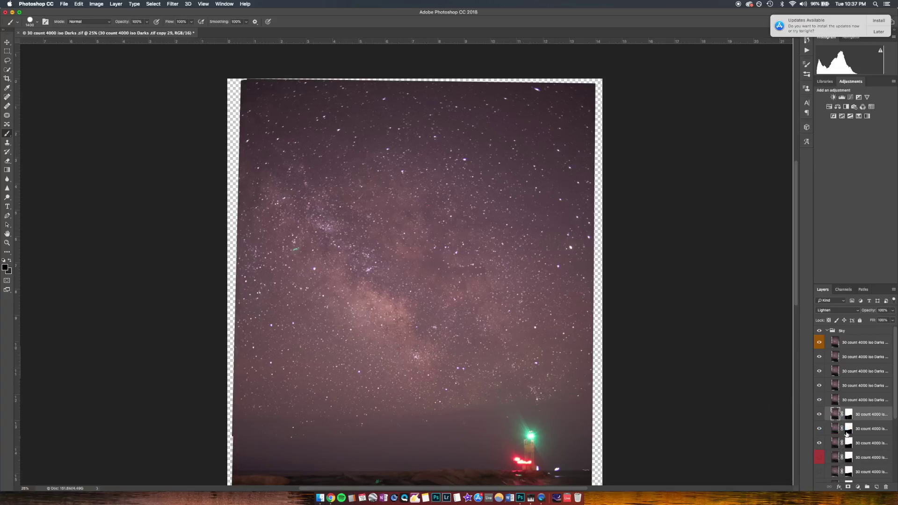
{"action": "right_click", "coordinate": [849, 429]}
{"action": "left_click", "coordinate": [828, 441]}
{"action": "right_click", "coordinate": [849, 443]}
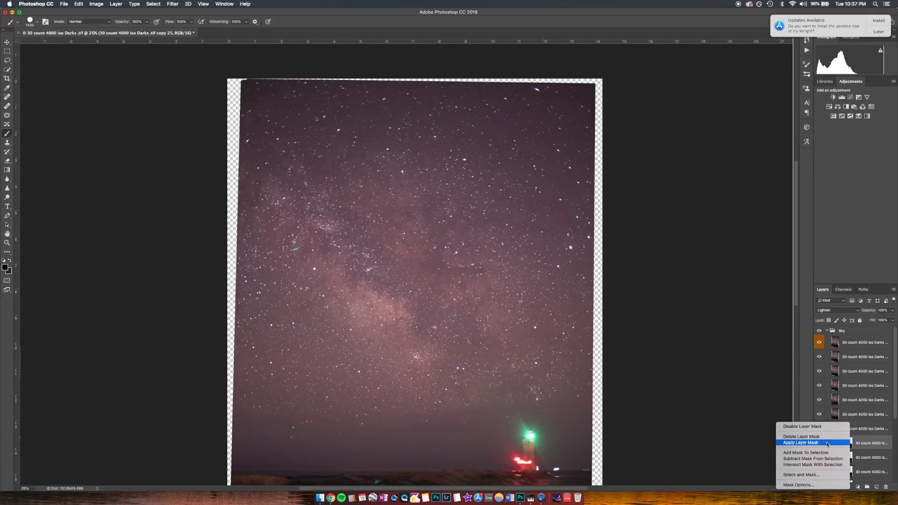
{"action": "left_click", "coordinate": [814, 443]}
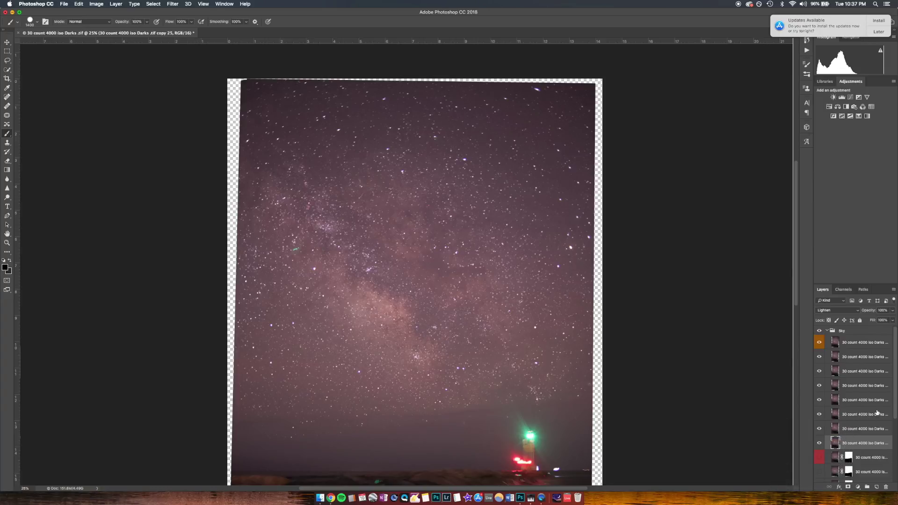
- Set the eight unmasked sky layers to Normal blend mode and convert them into one smart object
{"action": "left_click", "coordinate": [847, 345], "text": "shift"}
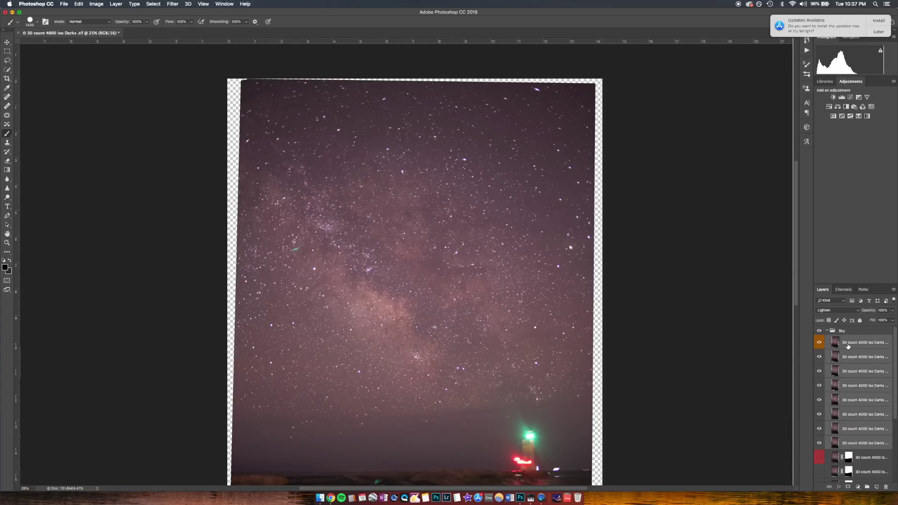
{"action": "left_click", "coordinate": [845, 312]}
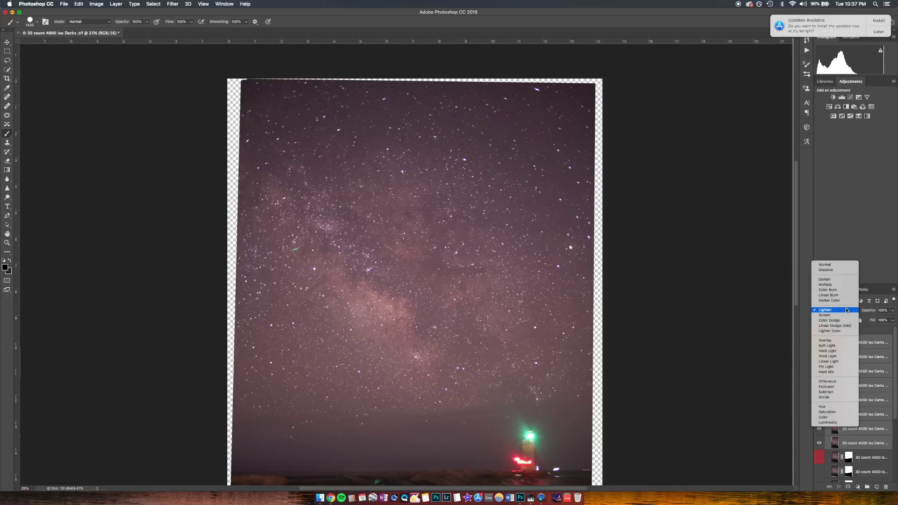
{"action": "left_click", "coordinate": [826, 265]}
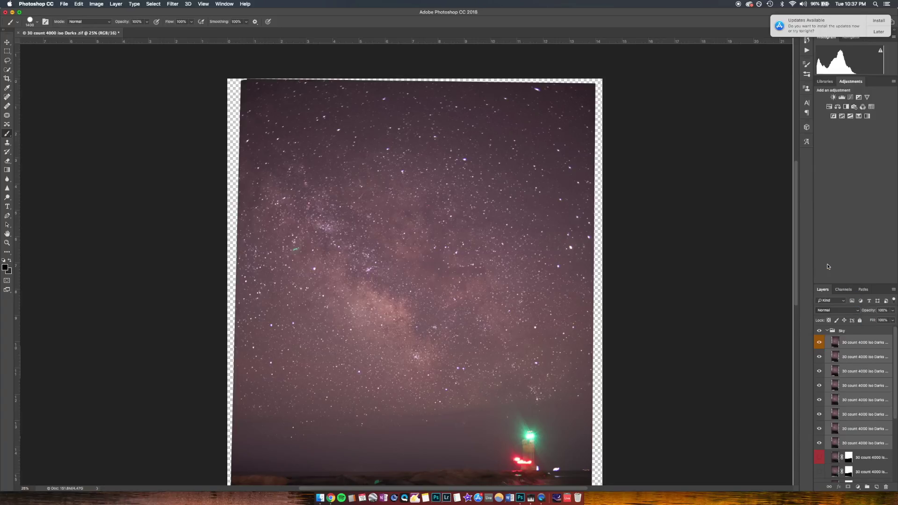
{"action": "right_click", "coordinate": [863, 347]}
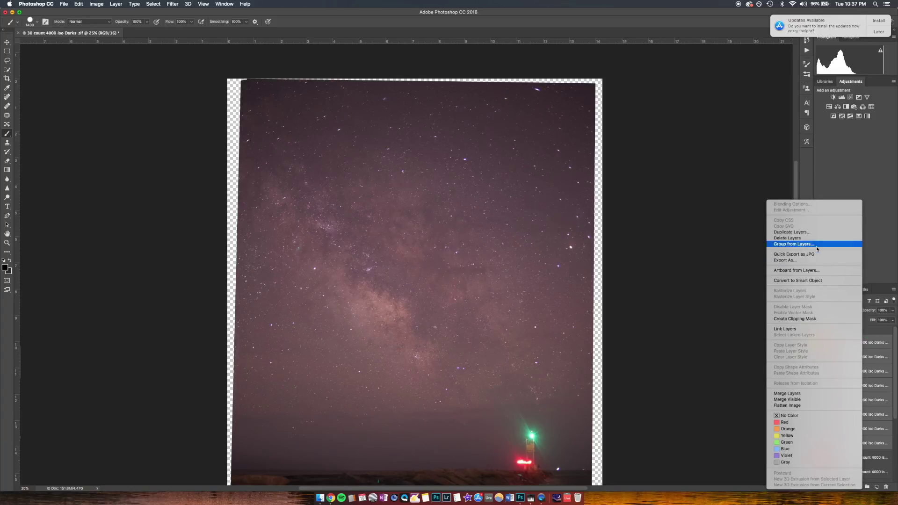
{"action": "left_click", "coordinate": [814, 280]}
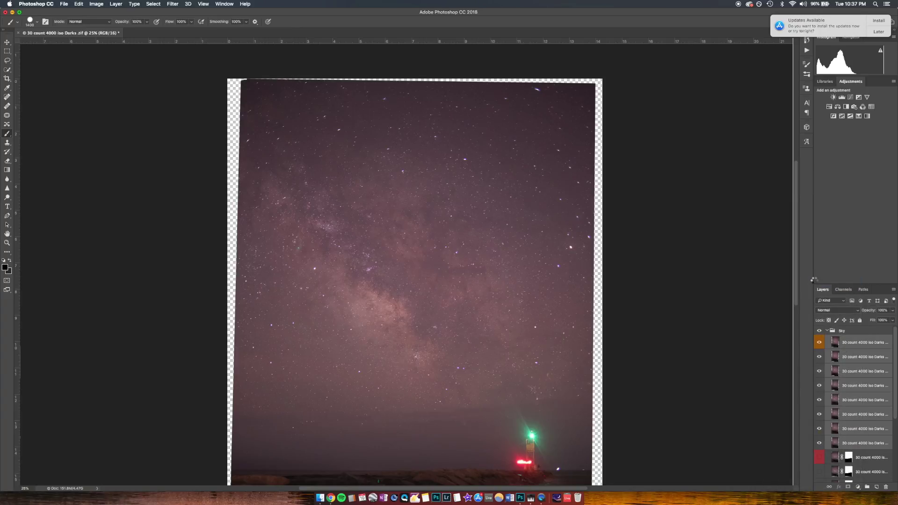
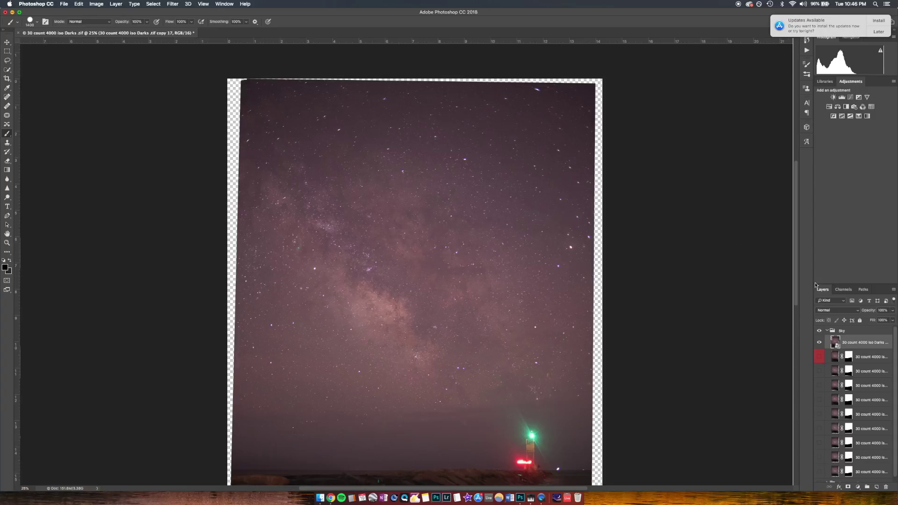
- Apply the Median stack mode to the sky smart object
{"action": "left_click", "coordinate": [114, 5]}
{"action": "mouse_move", "coordinate": [171, 141]}
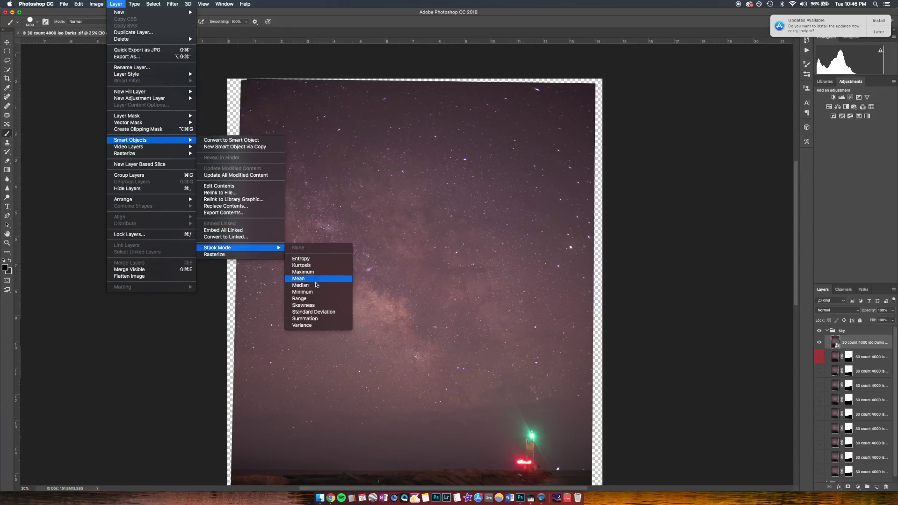
{"action": "left_click", "coordinate": [316, 286]}
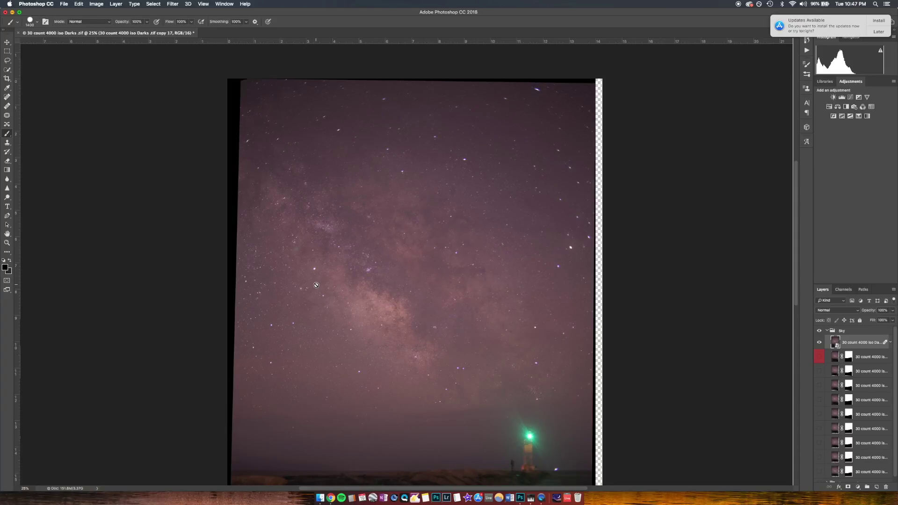
- Compare the noise and stars of the median-stacked sky with the red-labelled single exposure by toggling the stack's visibility
{"action": "key", "text": "super+equal"}
{"action": "key", "text": "super+equal"}
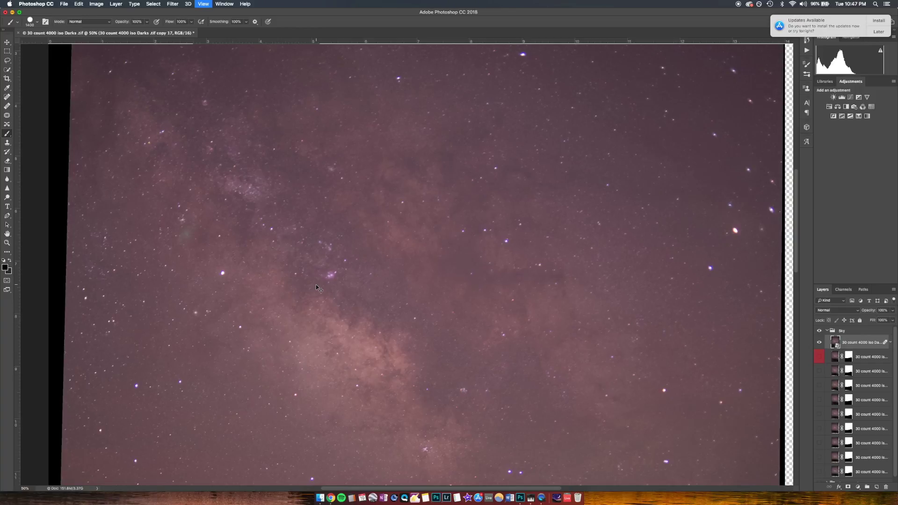
{"action": "key", "text": "super+equal"}
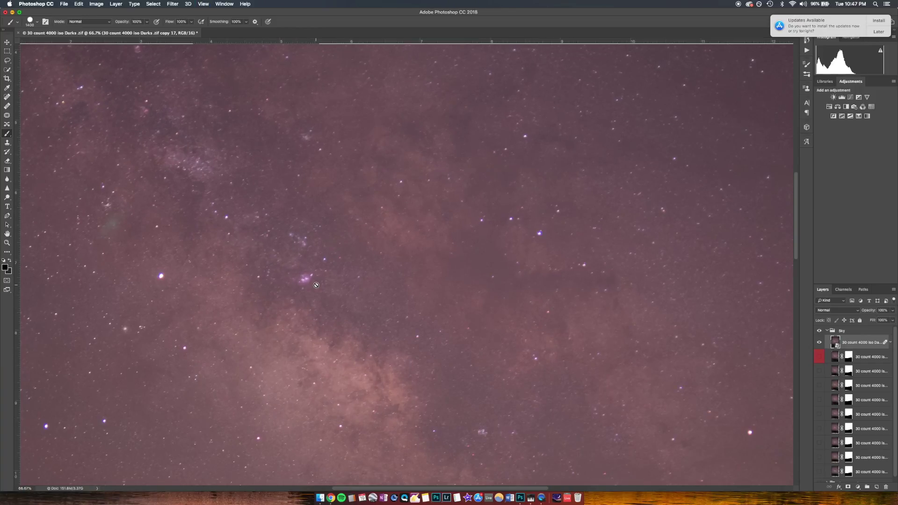
{"action": "scroll", "coordinate": [316, 285], "scroll_direction": "down", "scroll_amount": 5}
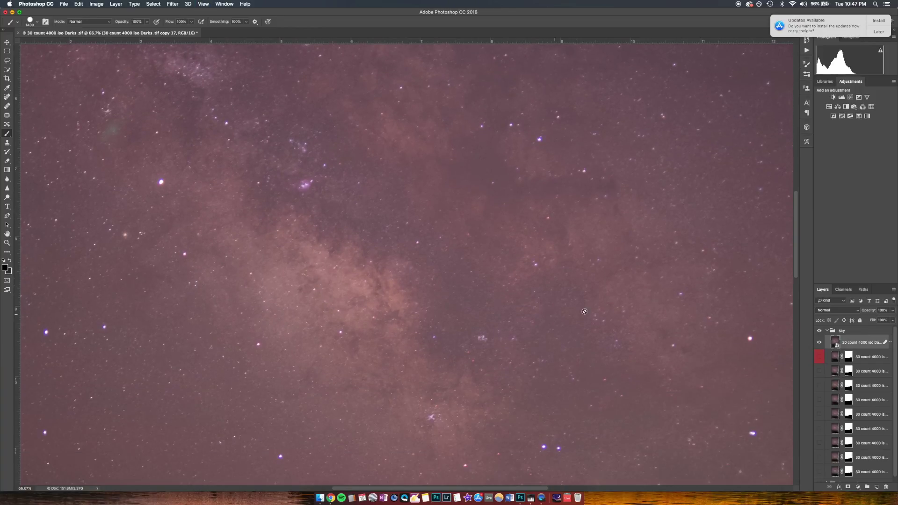
{"action": "left_click", "coordinate": [818, 343]}
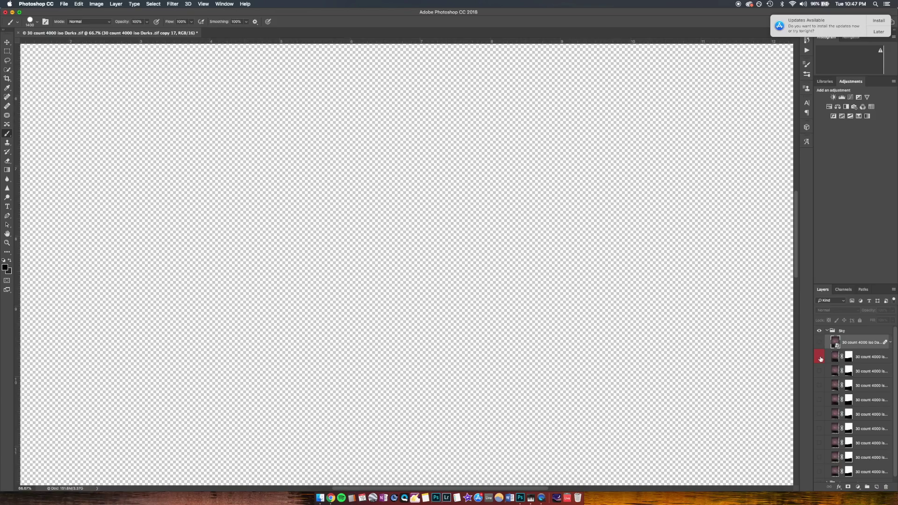
{"action": "left_click", "coordinate": [820, 358]}
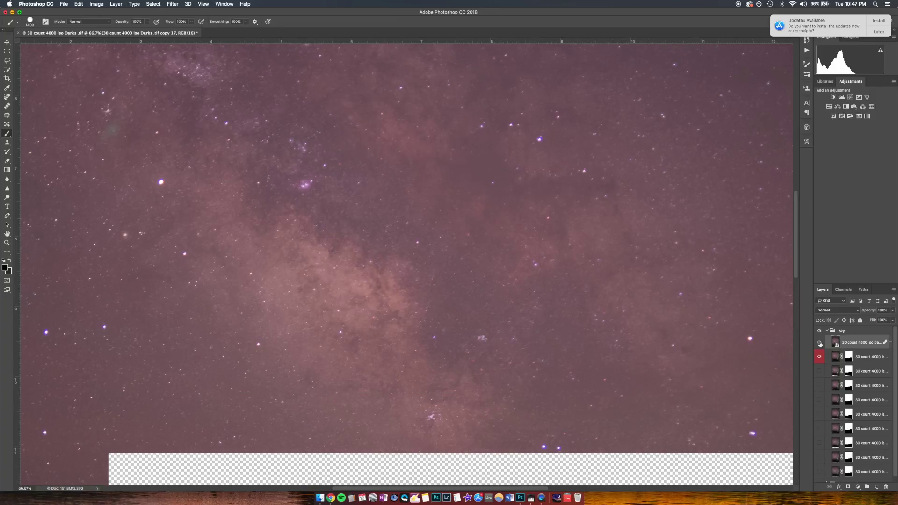
{"action": "left_click", "coordinate": [820, 343]}
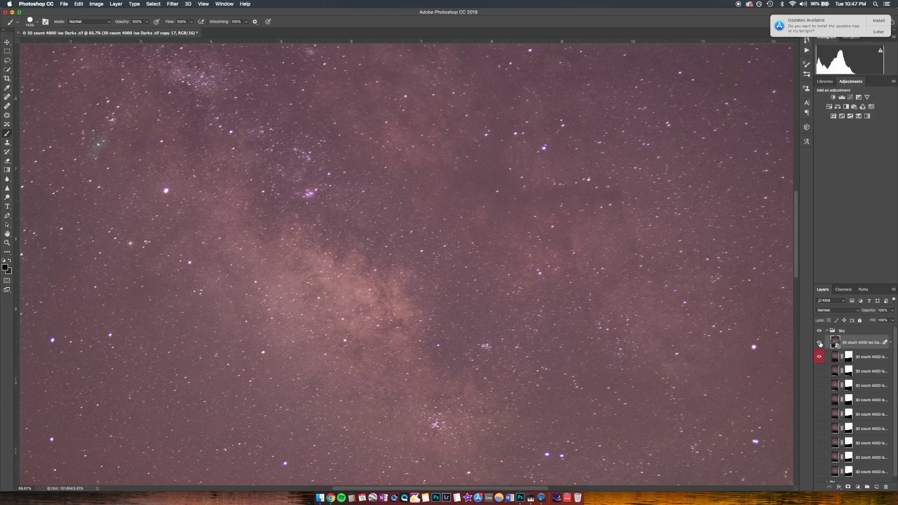
{"action": "left_click", "coordinate": [819, 342]}
{"action": "left_click", "coordinate": [820, 343]}
{"action": "left_click", "coordinate": [820, 342]}
{"action": "left_click", "coordinate": [819, 343]}
{"action": "left_click", "coordinate": [819, 343]}
{"action": "key", "text": "super+h"}
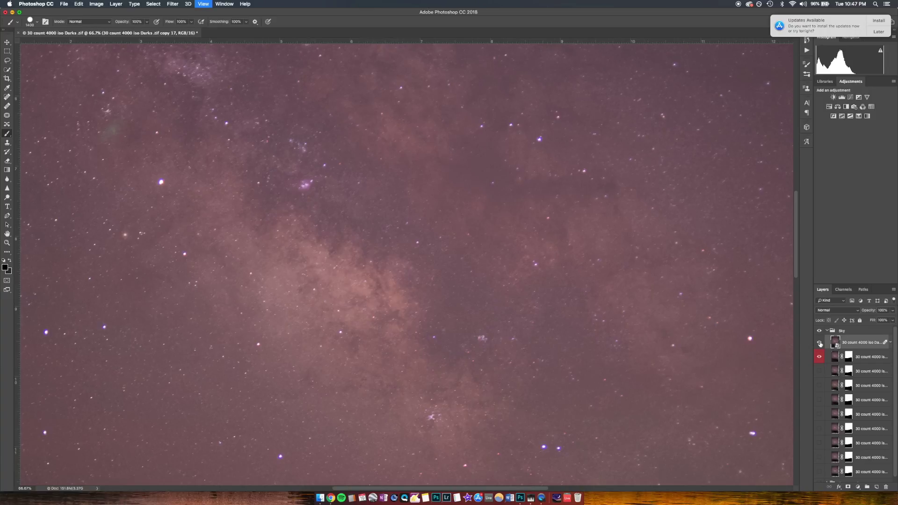
- Hide the red-labelled exposure and rasterize the median-stacked sky smart object
{"action": "key", "text": "super+minus"}
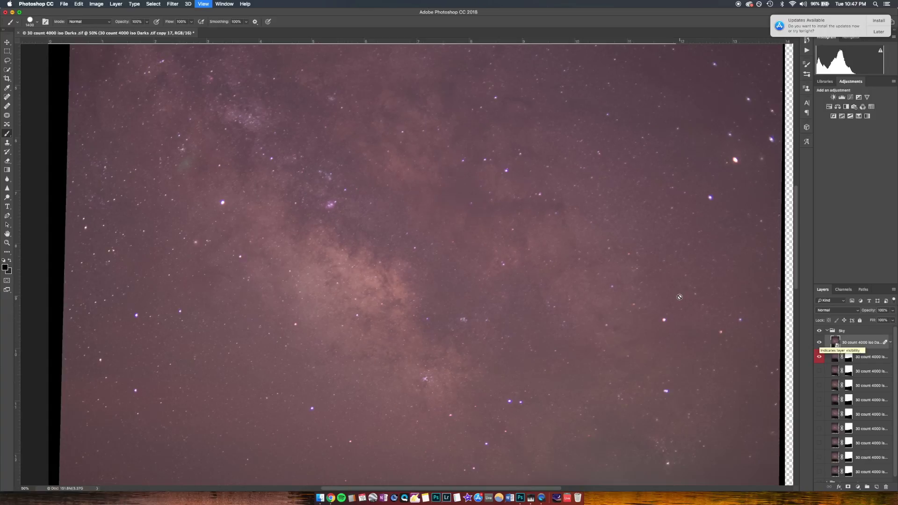
{"action": "key", "text": "super+minus"}
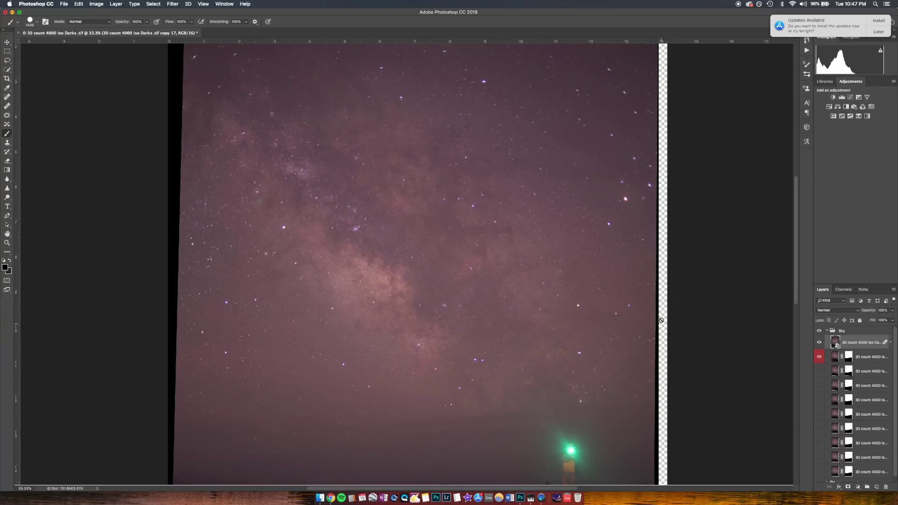
{"action": "scroll", "coordinate": [661, 318], "scroll_direction": "up", "scroll_amount": 5}
{"action": "scroll", "coordinate": [661, 320], "scroll_direction": "down", "scroll_amount": 5}
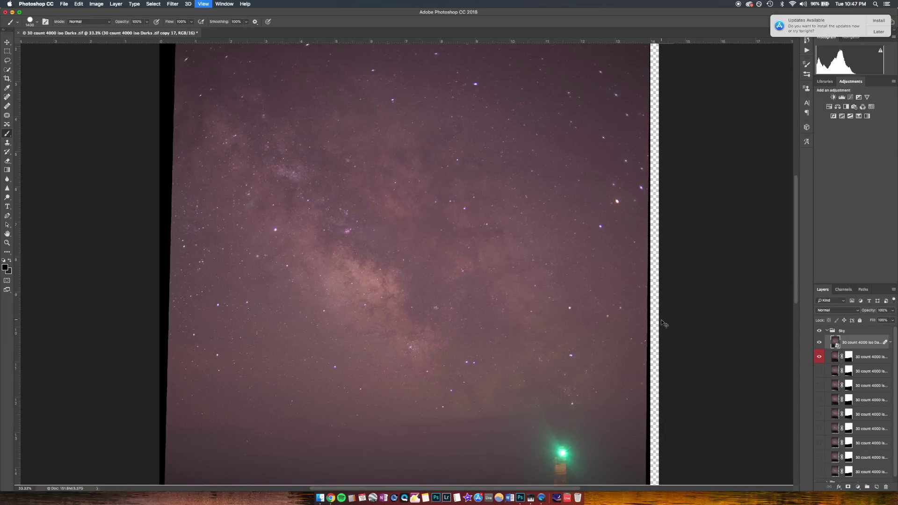
{"action": "key", "text": "super+minus"}
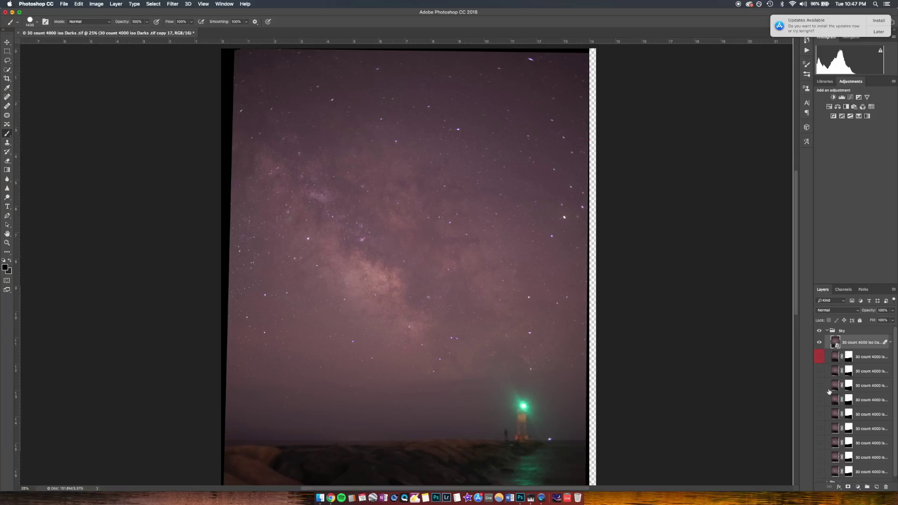
{"action": "scroll", "coordinate": [839, 407], "scroll_direction": "down", "scroll_amount": 1}
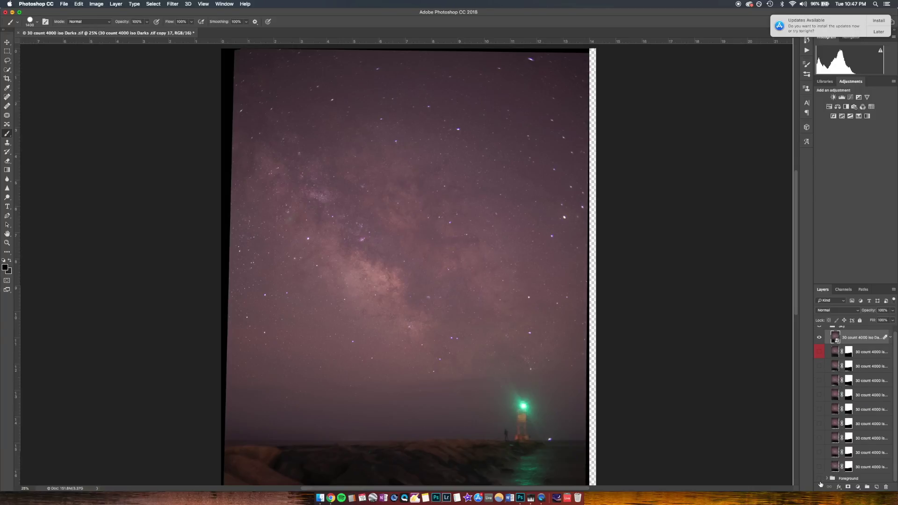
{"action": "right_click", "coordinate": [867, 338]}
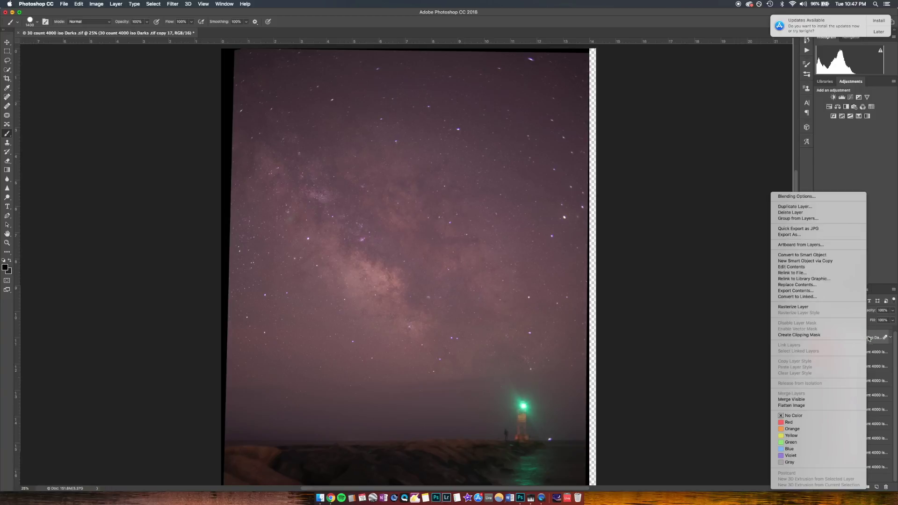
{"action": "left_click", "coordinate": [813, 307]}
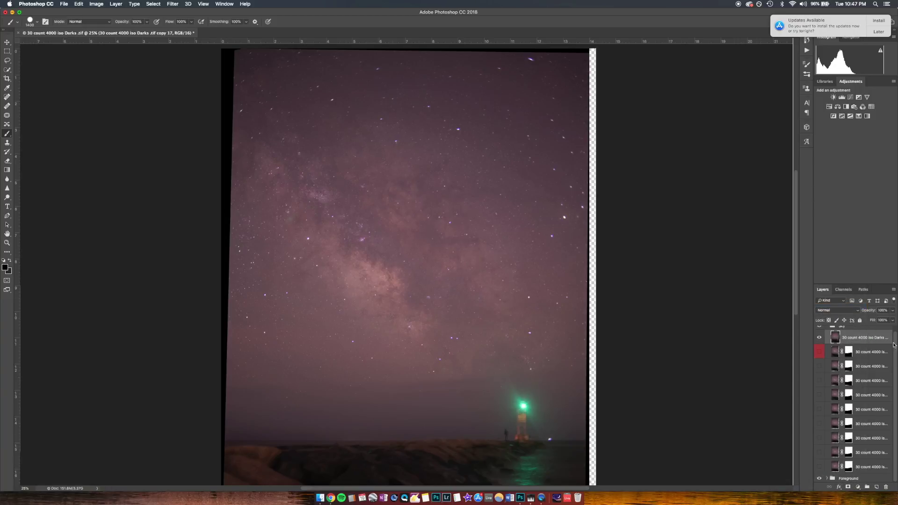
- Group the remaining masked sky exposures, from the red-labelled layer down to the last one, under the name Safe
{"action": "left_click", "coordinate": [863, 357]}
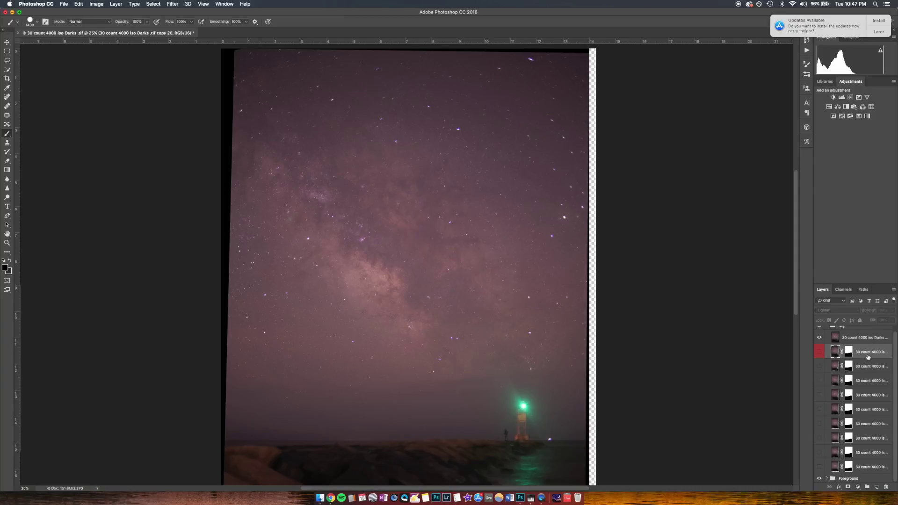
{"action": "left_click", "coordinate": [866, 466], "text": "shift"}
{"action": "right_click", "coordinate": [867, 467]}
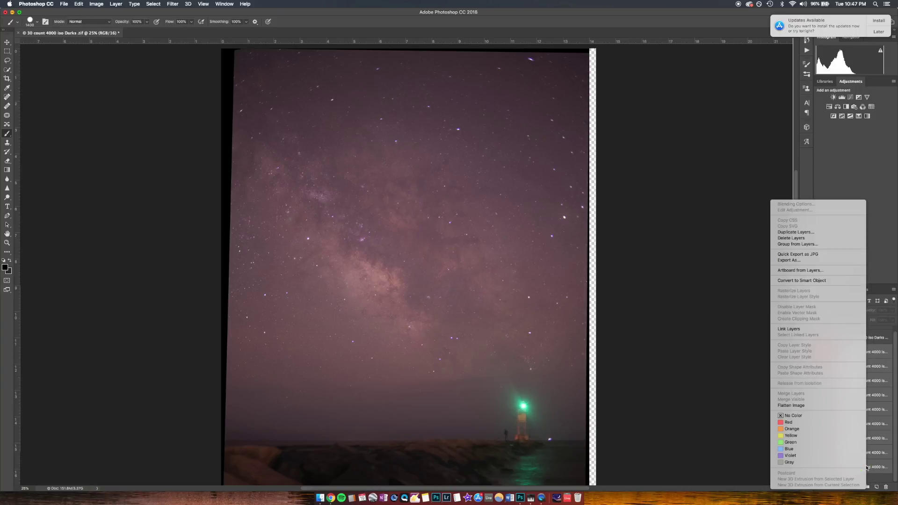
{"action": "left_click", "coordinate": [824, 245]}
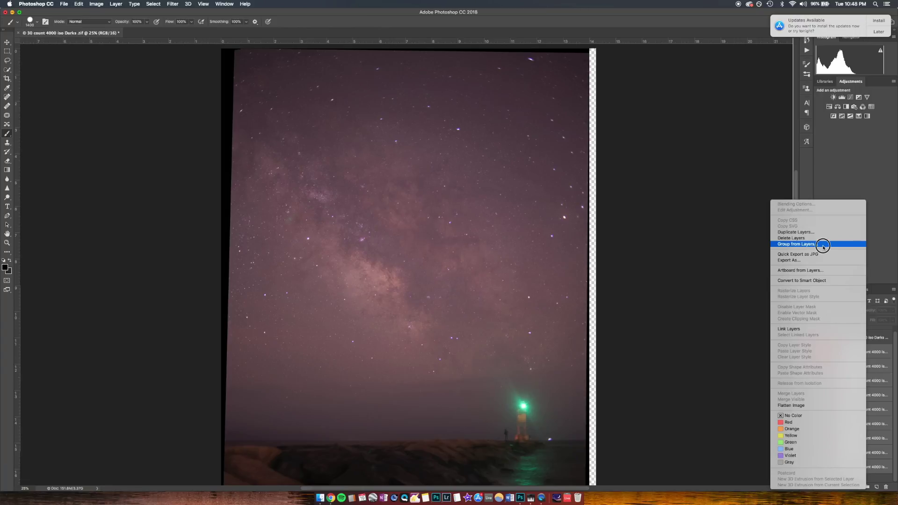
{"action": "type", "text": "Safe"}
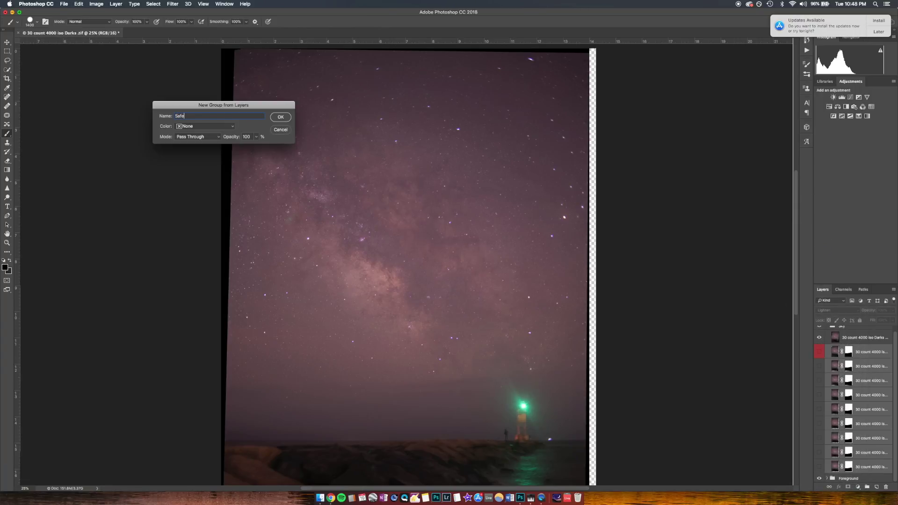
{"action": "key", "text": "Return"}
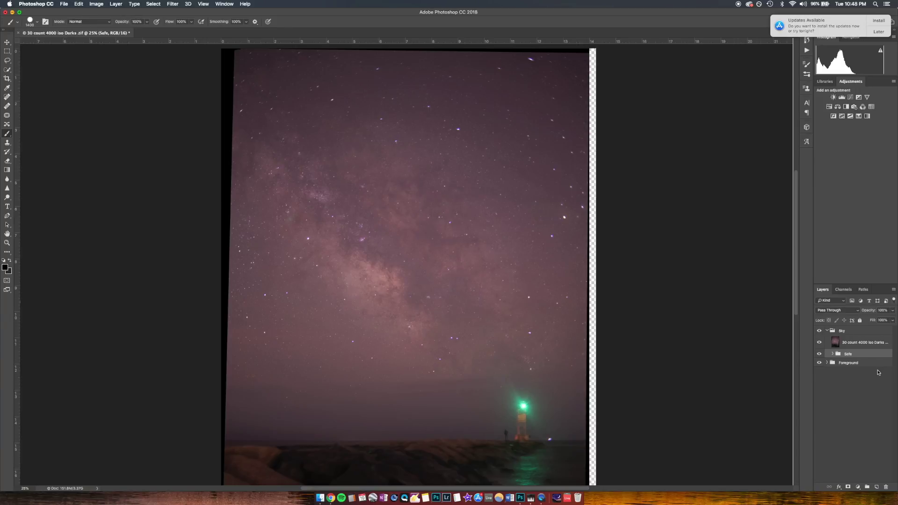
- Move the stacked sky and stacked foreground layers out of their groups to the top of the layer stack, with the sky uppermost
{"action": "left_click", "coordinate": [854, 344]}
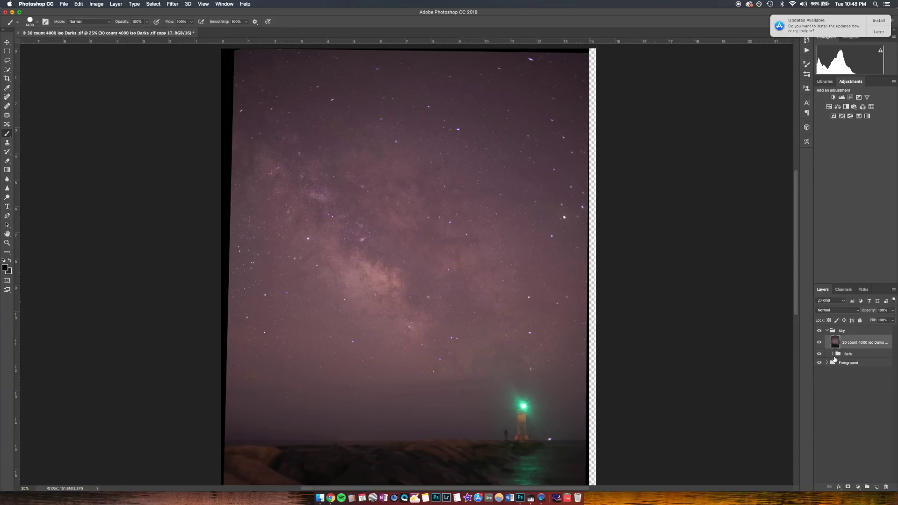
{"action": "left_click", "coordinate": [827, 365]}
{"action": "left_click", "coordinate": [827, 364]}
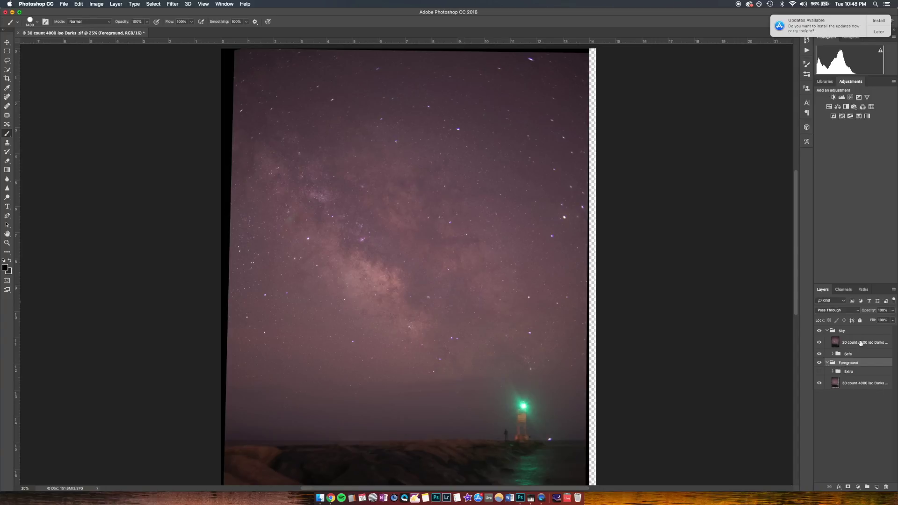
{"action": "mouse_move", "coordinate": [860, 342]}
{"action": "left_mouse_down"}
{"action": "mouse_move", "coordinate": [860, 377]}
{"action": "mouse_move", "coordinate": [860, 327]}
{"action": "mouse_move", "coordinate": [864, 346]}
{"action": "mouse_move", "coordinate": [864, 339]}
{"action": "left_mouse_up"}
{"action": "left_click", "coordinate": [836, 336]}
{"action": "left_click", "coordinate": [820, 334]}
{"action": "left_click", "coordinate": [819, 333]}
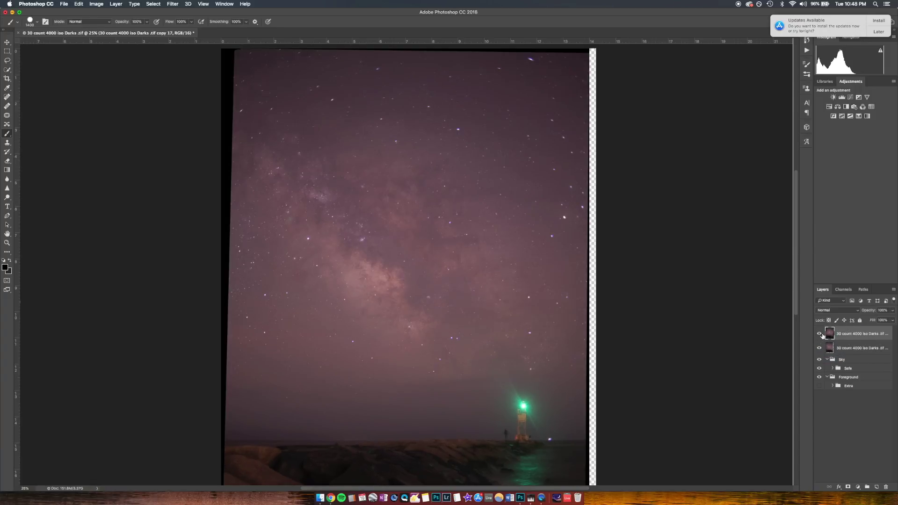
- Reorder the stacked foreground layer above the stacked sky layer and leave both layers visible
{"action": "scroll", "coordinate": [640, 370], "scroll_direction": "down", "scroll_amount": 2}
{"action": "scroll", "coordinate": [639, 370], "scroll_direction": "down", "scroll_amount": 2}
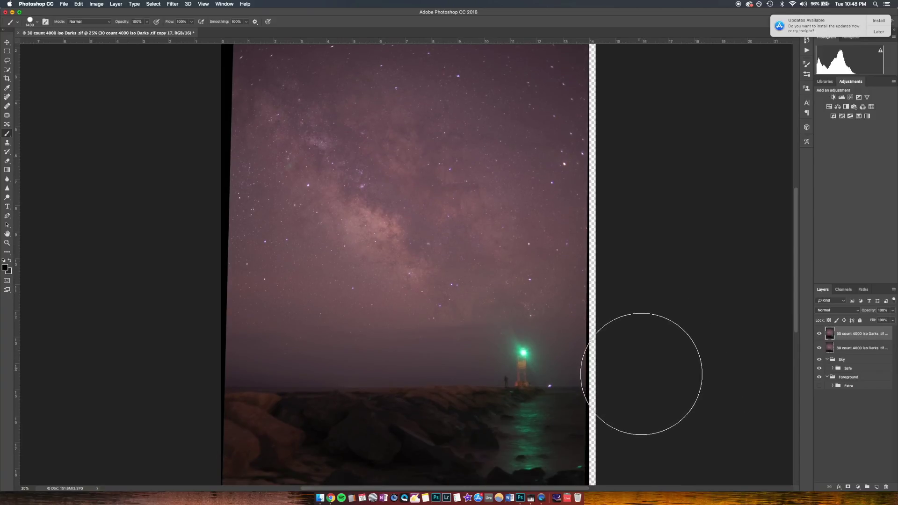
{"action": "left_click", "coordinate": [820, 334]}
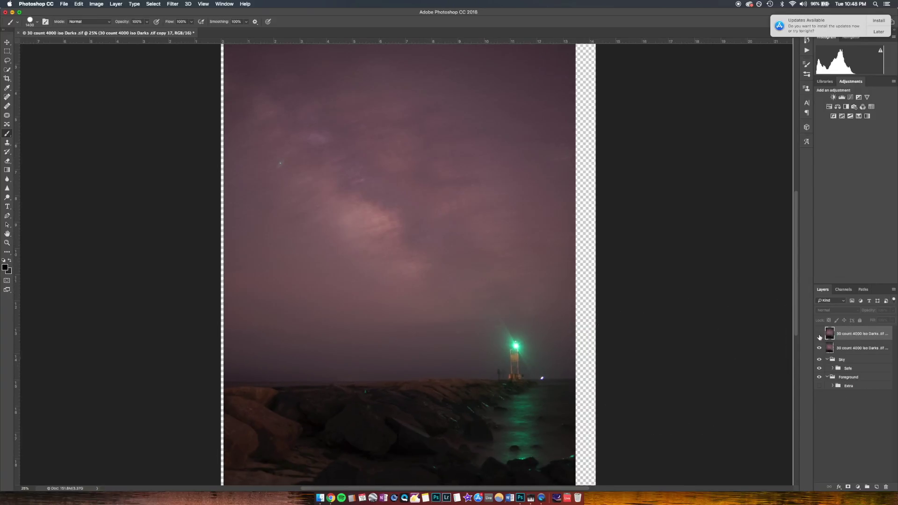
{"action": "left_click_drag", "start_coordinate": [848, 349], "coordinate": [850, 330]}
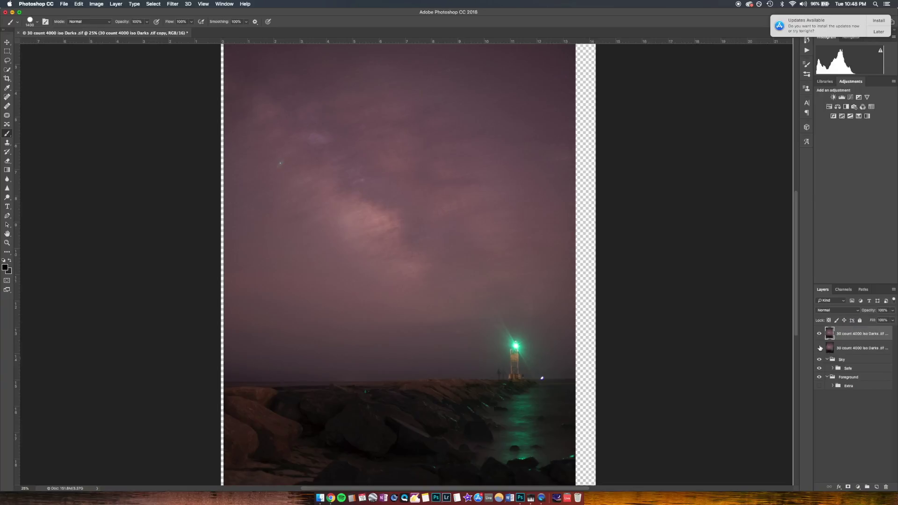
{"action": "left_click", "coordinate": [820, 349]}
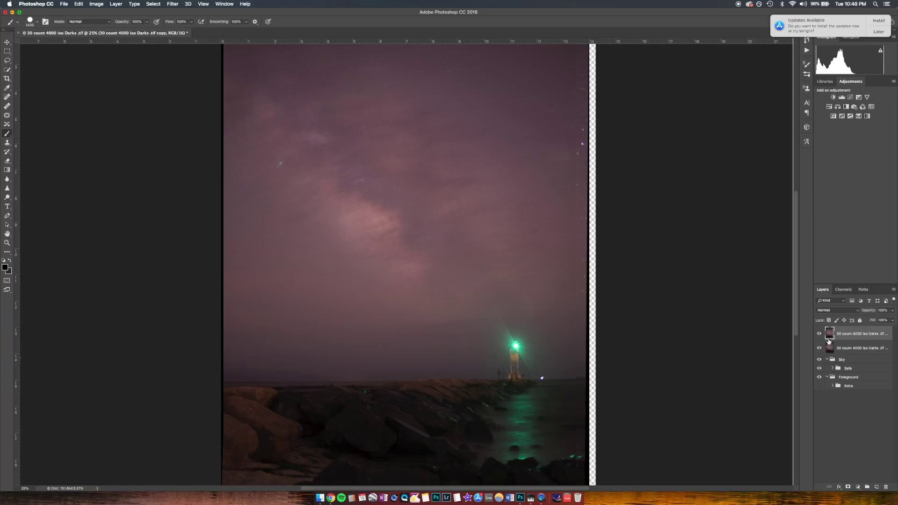
{"action": "left_click", "coordinate": [818, 334]}
{"action": "left_click", "coordinate": [819, 334]}
- Add a white layer mask to the stacked foreground layer and activate the Gradient tool
{"action": "key", "text": "super+minus"}
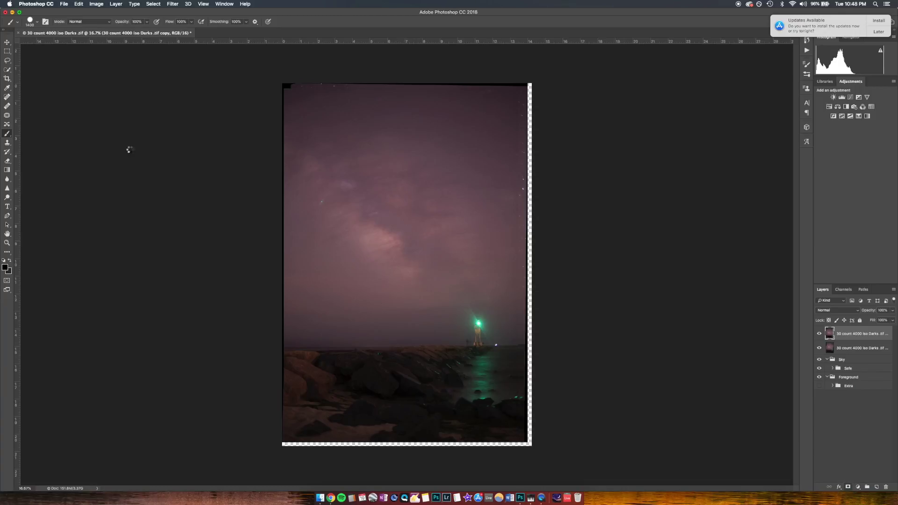
{"action": "key", "text": "super+shift+m"}
{"action": "left_click", "coordinate": [7, 170]}
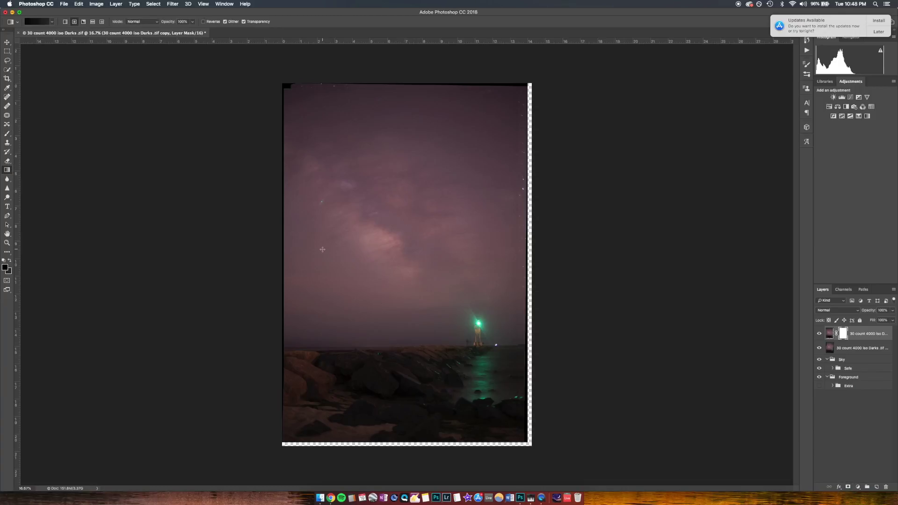
- Try a radial gradient from the Milky Way toward the horizon on the foreground layer's mask, and undo it
{"action": "key", "text": "super+equal"}
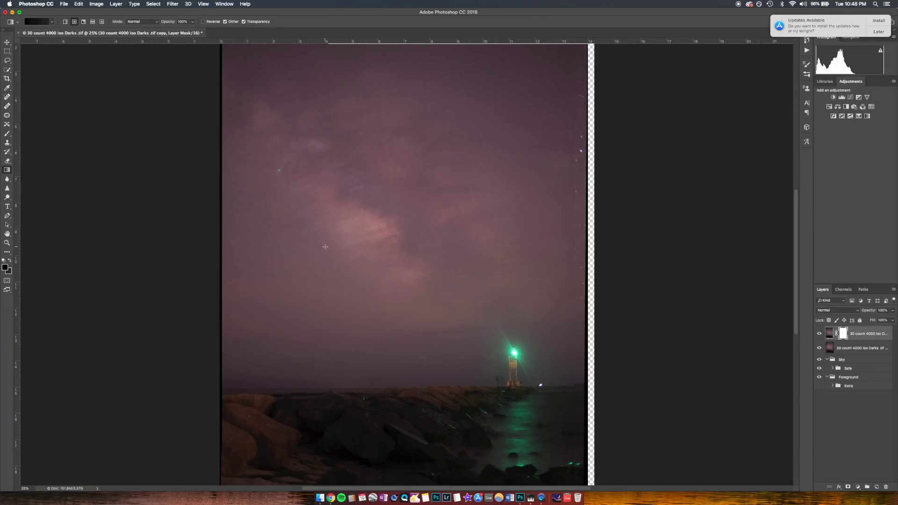
{"action": "left_click_drag", "start_coordinate": [390, 274], "coordinate": [403, 337]}
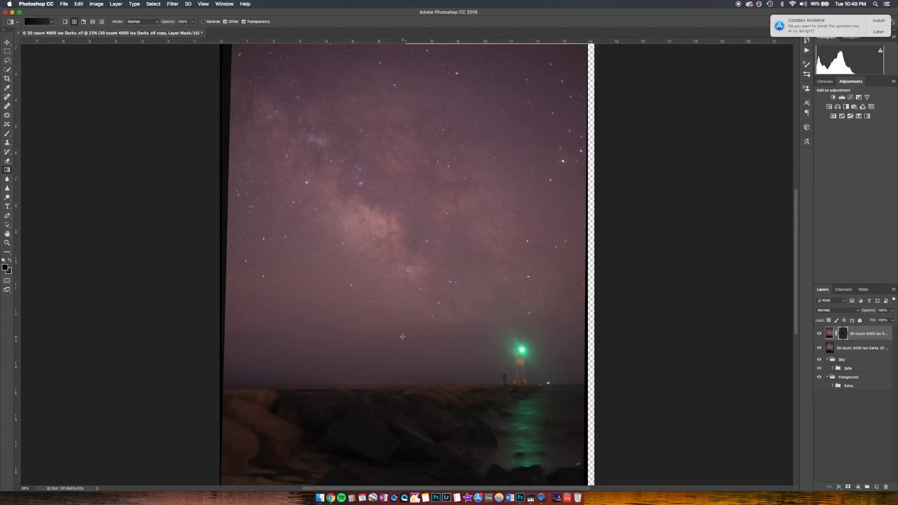
{"action": "key", "text": "super+z"}
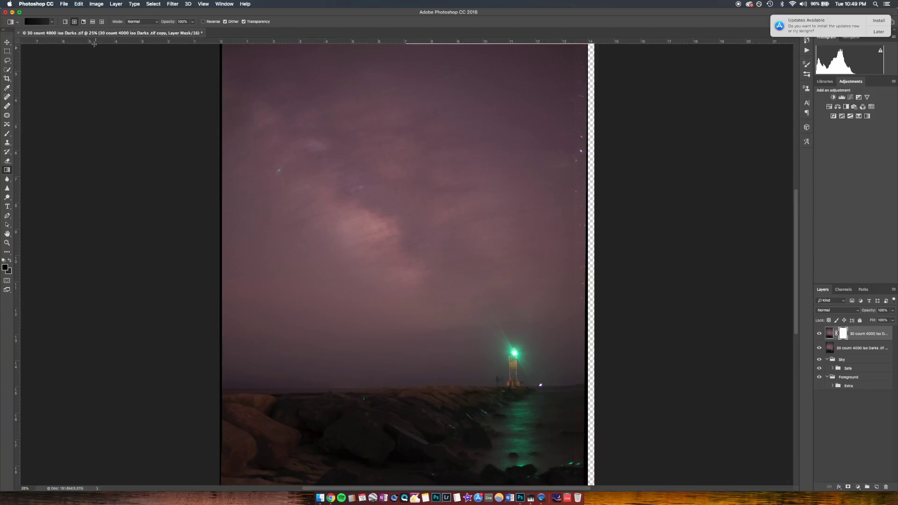
- Switch the gradient type to linear, try it above the horizon on the foreground layer's mask, and undo that gradient
{"action": "left_click", "coordinate": [66, 22]}
{"action": "left_click_drag", "start_coordinate": [402, 299], "coordinate": [414, 362]}
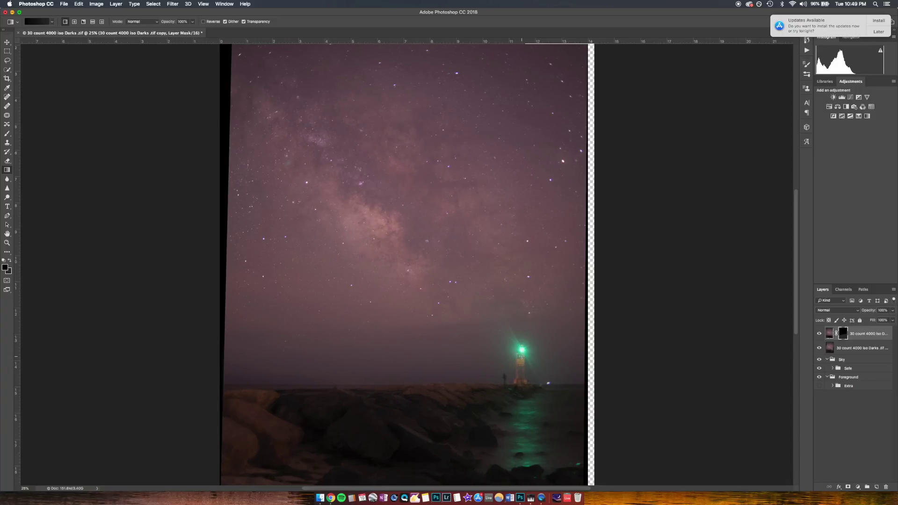
{"action": "scroll", "coordinate": [522, 356], "scroll_direction": "down", "scroll_amount": 2}
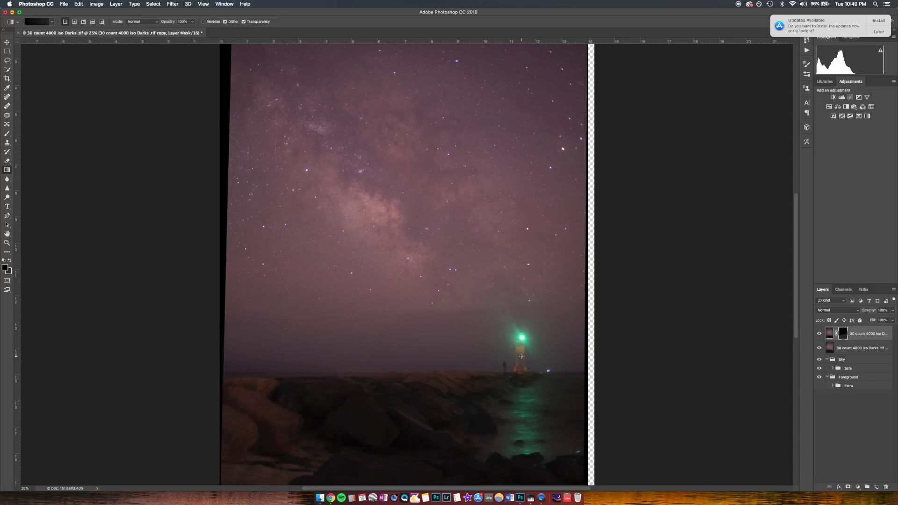
{"action": "key", "text": "super+z"}
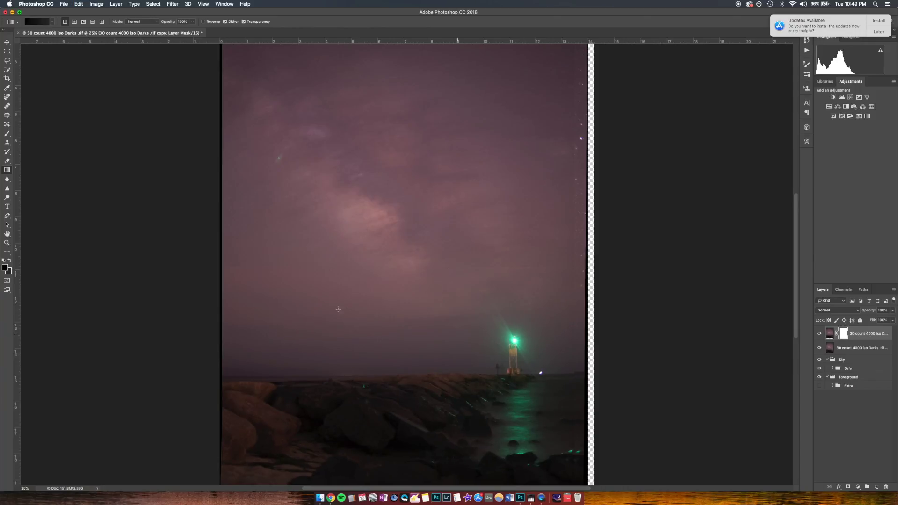
- Set the gradient colours to black-to-white and draw a linear gradient from mid-sky to just above the horizon on the foreground mask
{"action": "left_click", "coordinate": [5, 267]}
{"action": "left_click_drag", "start_coordinate": [133, 154], "coordinate": [125, 76]}
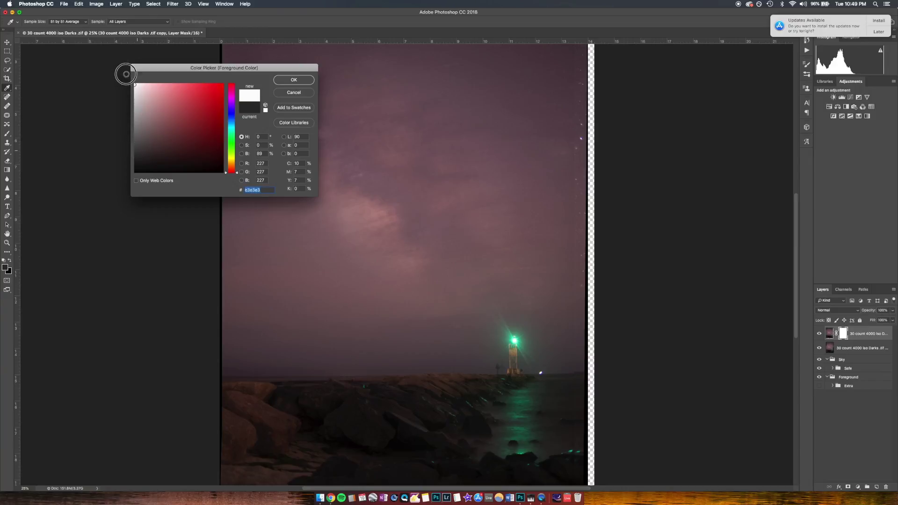
{"action": "left_click", "coordinate": [294, 80]}
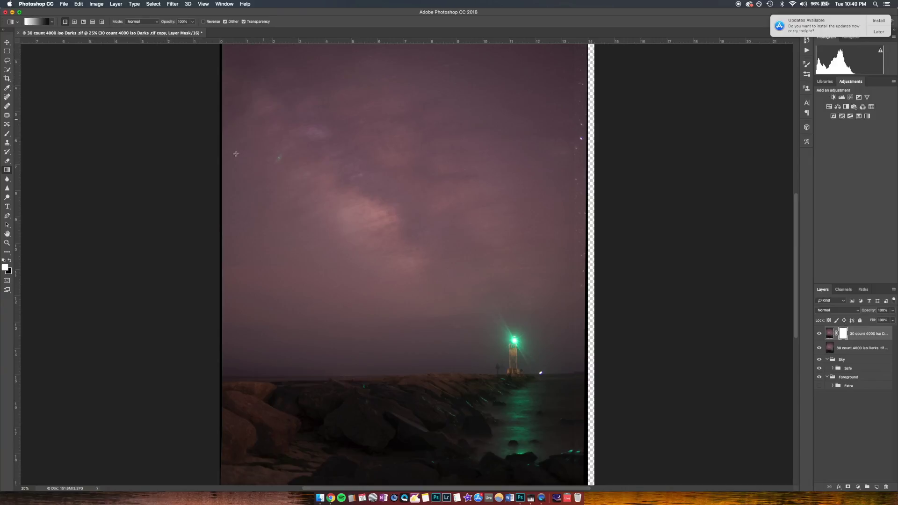
{"action": "left_click", "coordinate": [10, 260]}
{"action": "left_click_drag", "start_coordinate": [364, 244], "coordinate": [405, 355]}
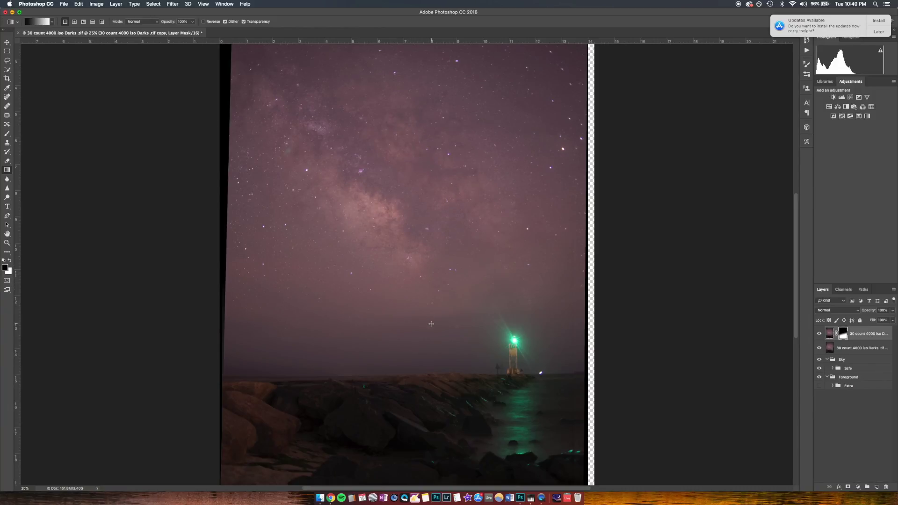
- Inspect the blend between the sky and the masked foreground by toggling the stacked sky layer's visibility
{"action": "scroll", "coordinate": [431, 324], "scroll_direction": "up", "scroll_amount": 2}
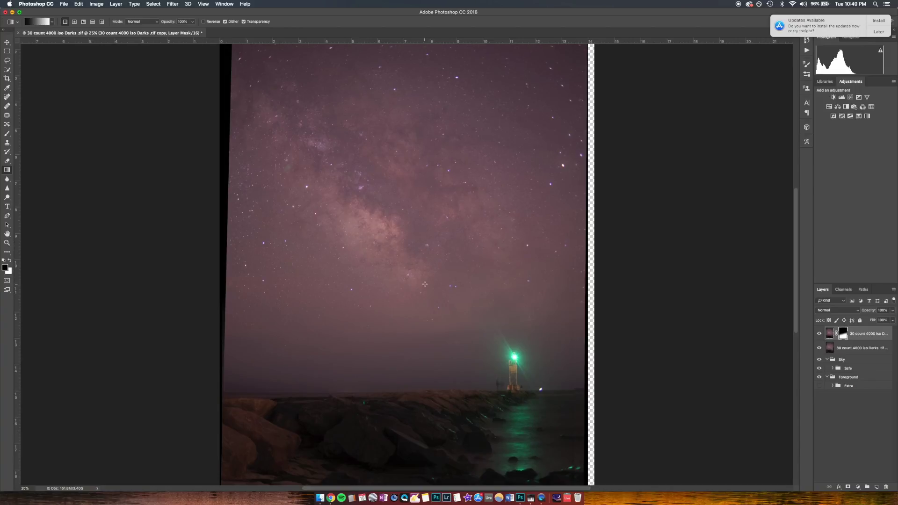
{"action": "scroll", "coordinate": [426, 290], "scroll_direction": "up", "scroll_amount": 3}
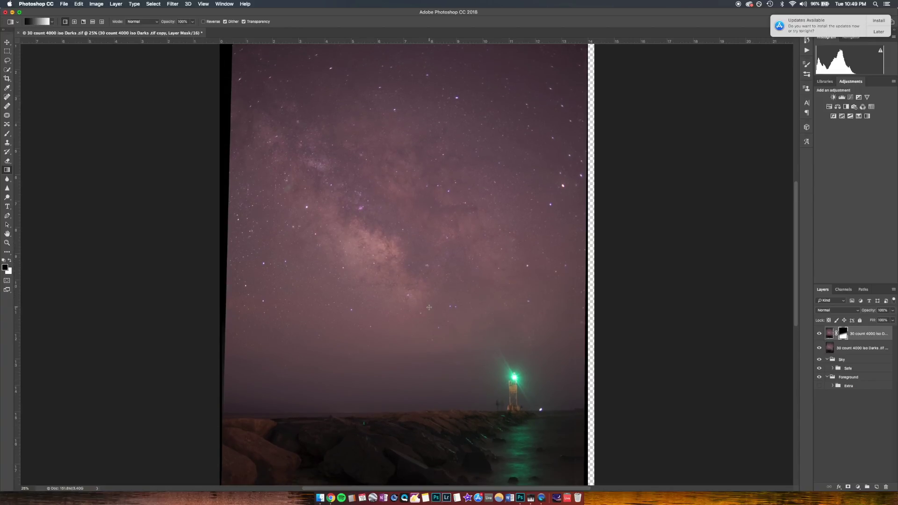
{"action": "scroll", "coordinate": [429, 307], "scroll_direction": "down", "scroll_amount": 2}
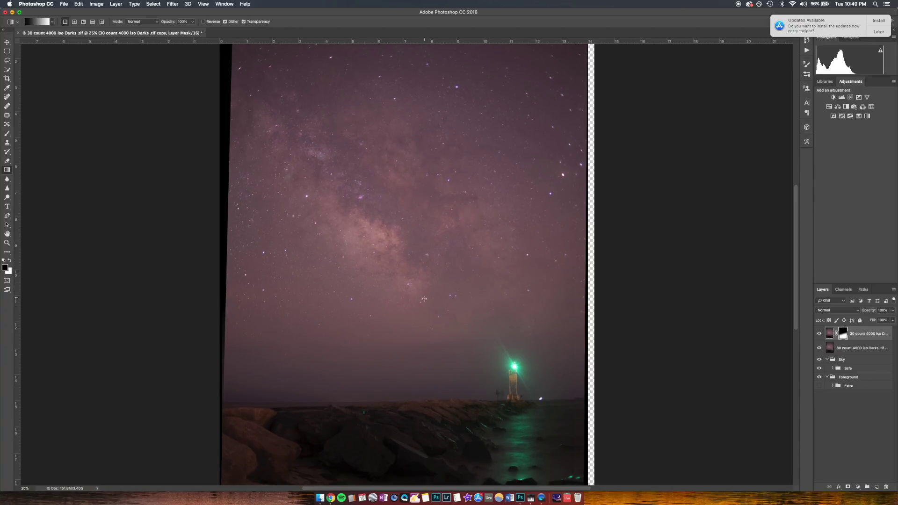
{"action": "left_click", "coordinate": [819, 349]}
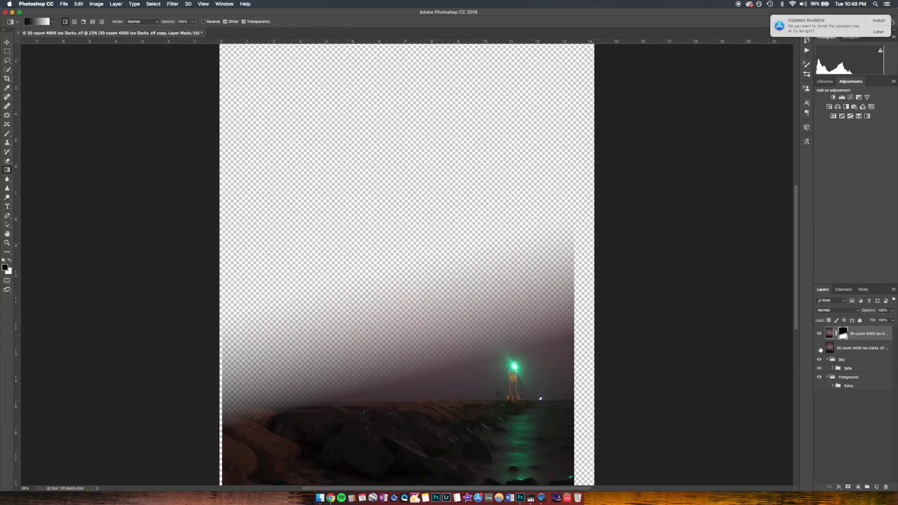
{"action": "left_click", "coordinate": [820, 349]}
{"action": "left_click", "coordinate": [820, 349]}
{"action": "left_click", "coordinate": [819, 349]}
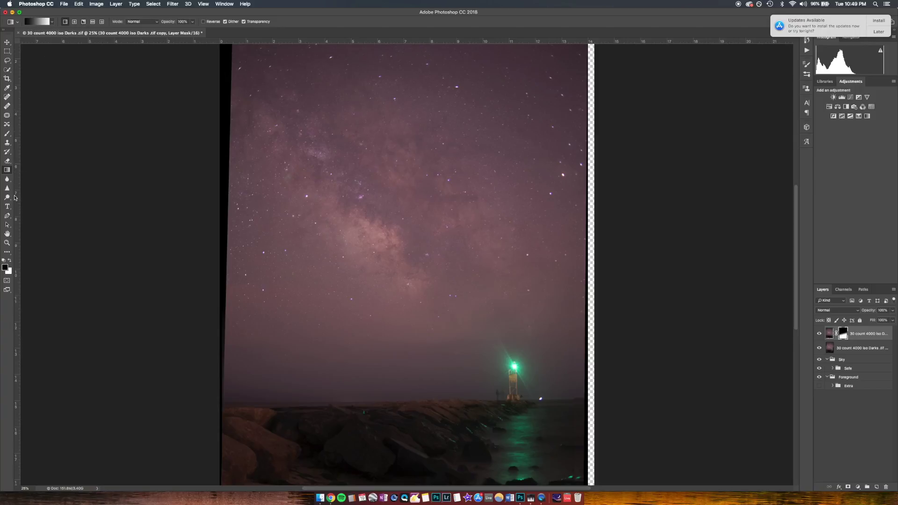
- Set up a softer-edged brush of 1040 px and hide the stacked sky layer to isolate the masked foreground
{"action": "left_click", "coordinate": [7, 135]}
{"action": "right_click", "coordinate": [300, 316]}
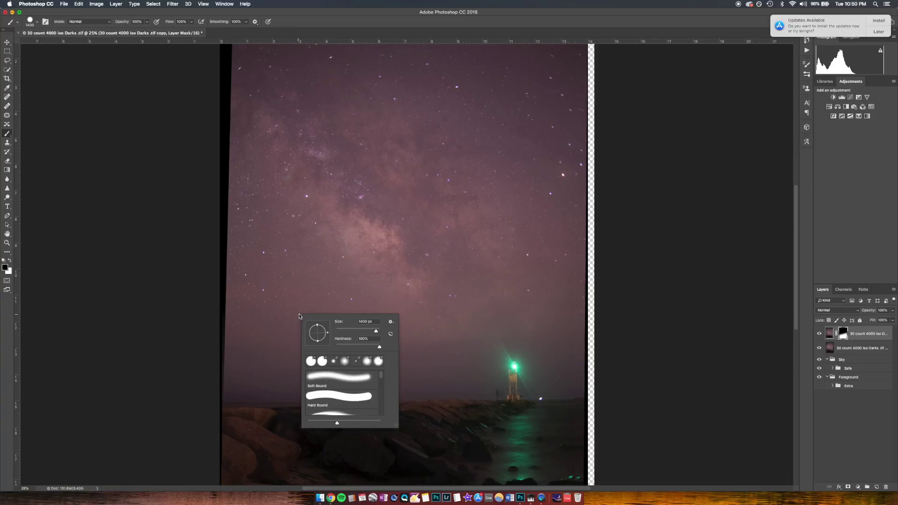
{"action": "mouse_move", "coordinate": [380, 350]}
{"action": "left_mouse_down"}
{"action": "mouse_move", "coordinate": [353, 351]}
{"action": "mouse_move", "coordinate": [373, 332]}
{"action": "left_mouse_up"}
{"action": "left_click_drag", "start_coordinate": [353, 347], "coordinate": [346, 347]}
{"action": "left_click", "coordinate": [819, 348]}
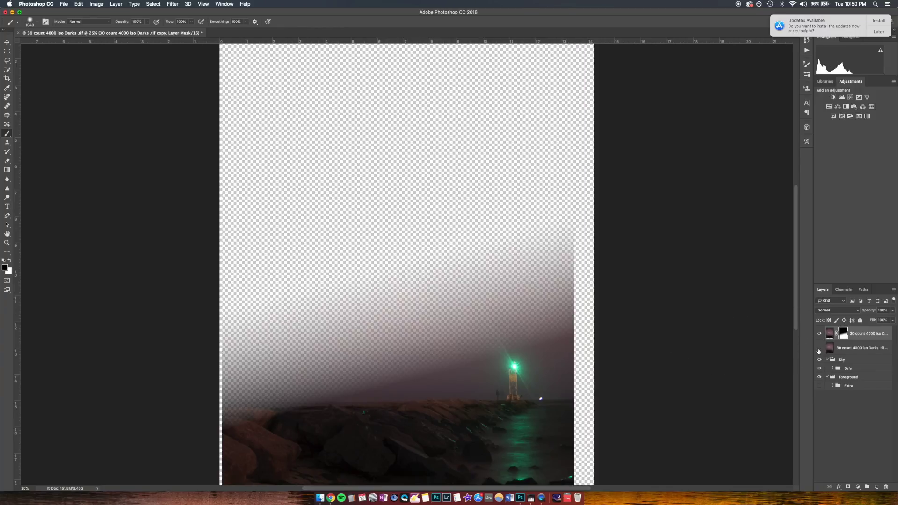
- Try a black dab on the foreground mask over the left rocks, undo it, and paint white along the left part of the horizon
{"action": "left_click", "coordinate": [254, 428]}
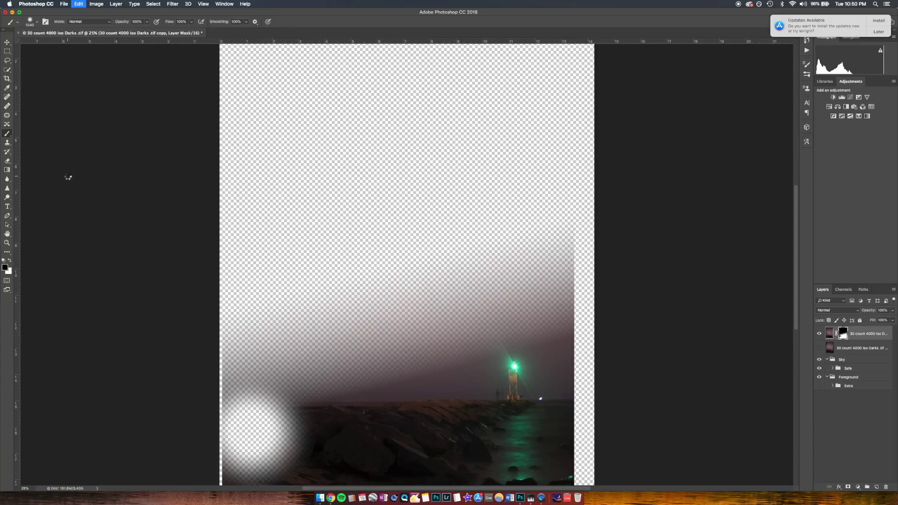
{"action": "key", "text": "super+z"}
{"action": "left_click", "coordinate": [9, 260]}
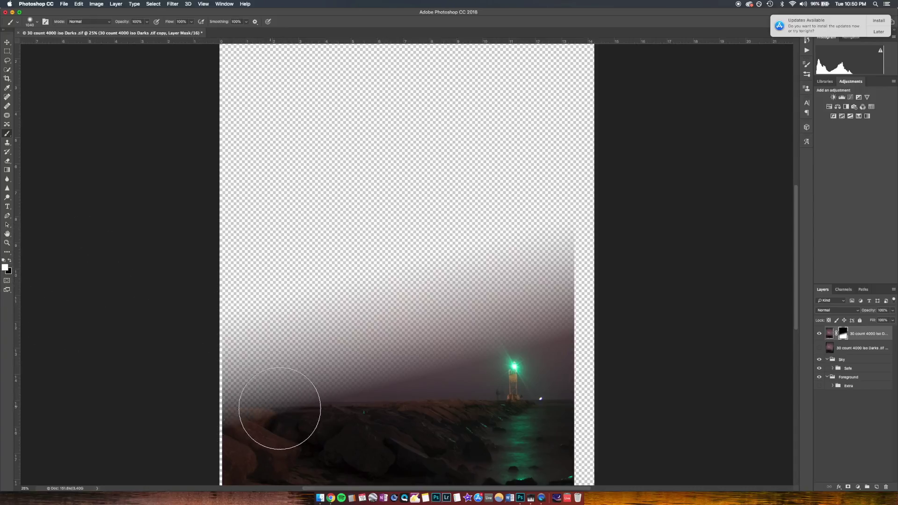
{"action": "mouse_move", "coordinate": [252, 427]}
{"action": "left_mouse_down"}
{"action": "mouse_move", "coordinate": [277, 430]}
{"action": "mouse_move", "coordinate": [228, 421]}
{"action": "mouse_move", "coordinate": [429, 401]}
{"action": "mouse_move", "coordinate": [472, 374]}
{"action": "mouse_move", "coordinate": [466, 390]}
{"action": "mouse_move", "coordinate": [400, 411]}
{"action": "mouse_move", "coordinate": [227, 416]}
{"action": "left_mouse_up"}
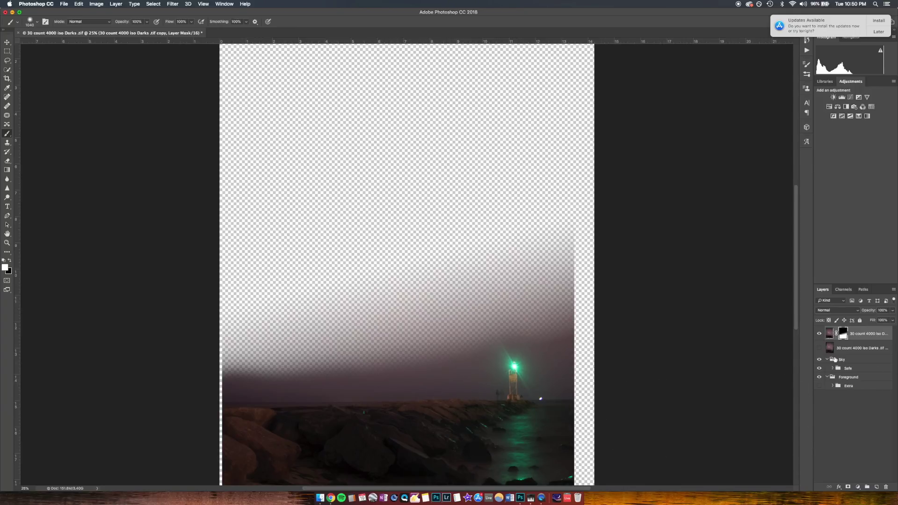
- Examine the blend along the horizon and in the sky by toggling the visibility of the stacked sky and masked foreground layers
{"action": "left_click", "coordinate": [819, 348]}
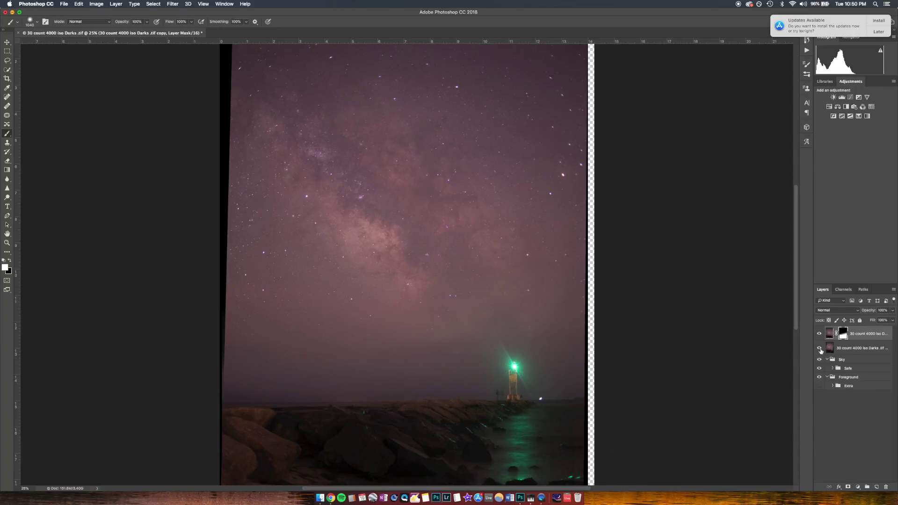
{"action": "left_click", "coordinate": [820, 348]}
{"action": "left_click", "coordinate": [820, 348]}
{"action": "left_click", "coordinate": [819, 348]}
{"action": "left_click", "coordinate": [819, 348]}
{"action": "left_click", "coordinate": [819, 348]}
{"action": "left_click", "coordinate": [819, 349]}
{"action": "scroll", "coordinate": [654, 384], "scroll_direction": "down", "scroll_amount": 3}
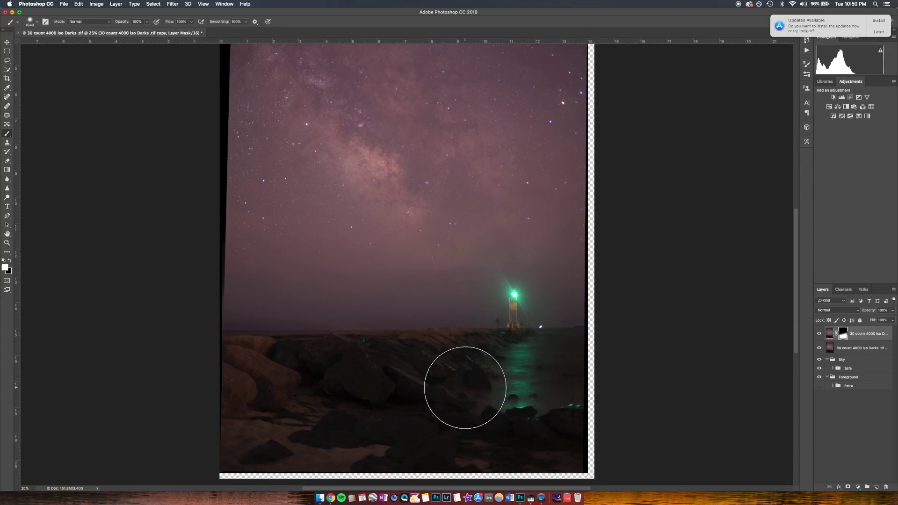
{"action": "scroll", "coordinate": [452, 346], "scroll_direction": "up", "scroll_amount": 3}
{"action": "scroll", "coordinate": [453, 346], "scroll_direction": "up", "scroll_amount": 3}
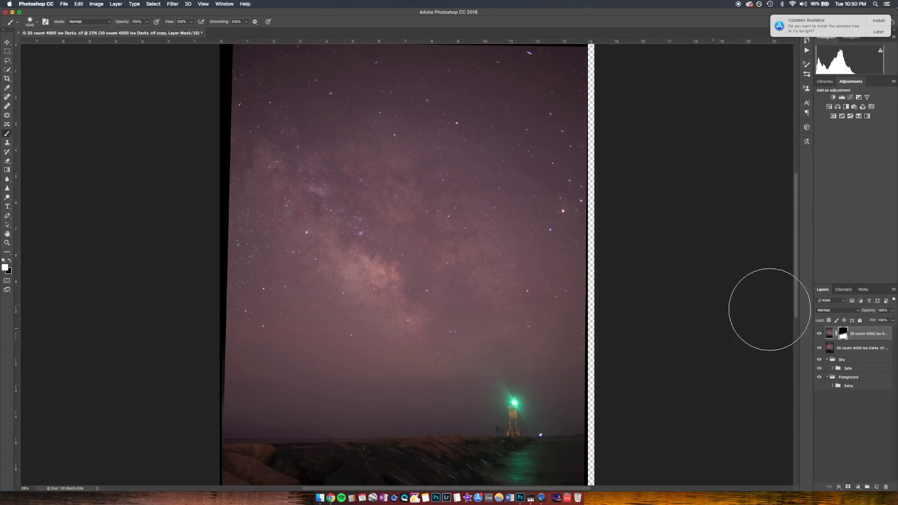
{"action": "left_click", "coordinate": [819, 348]}
{"action": "left_click", "coordinate": [819, 349]}
{"action": "left_click", "coordinate": [819, 334]}
{"action": "left_click", "coordinate": [819, 334]}
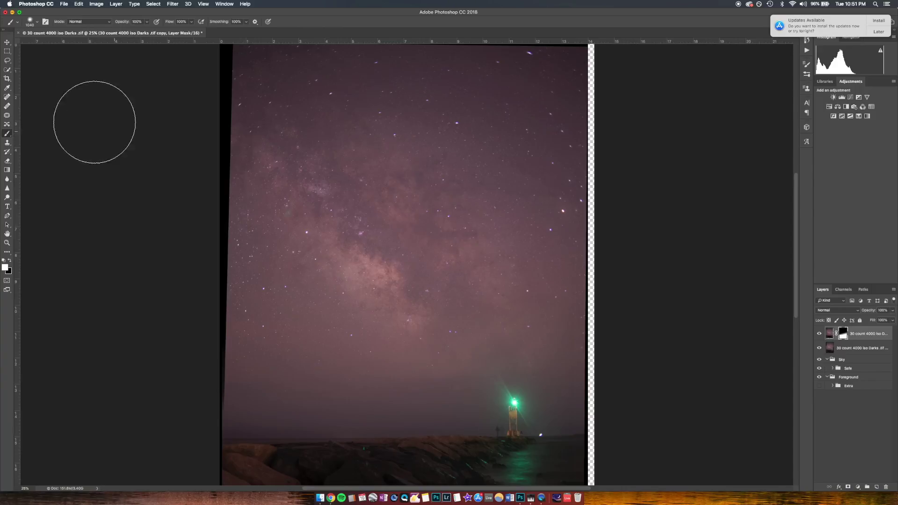
- Start a crop of the blended image with the aspect ratio set to 4:5
{"action": "left_click", "coordinate": [7, 78]}
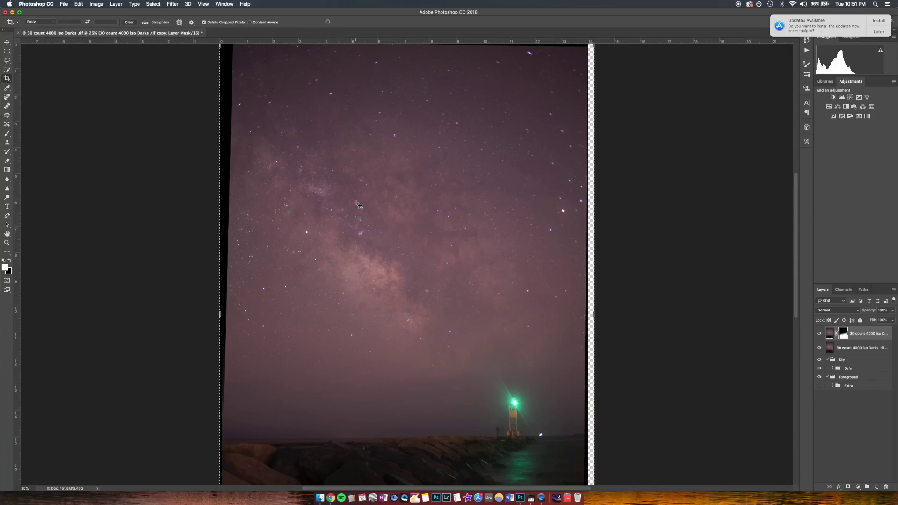
{"action": "scroll", "coordinate": [417, 310], "scroll_direction": "down", "scroll_amount": 1}
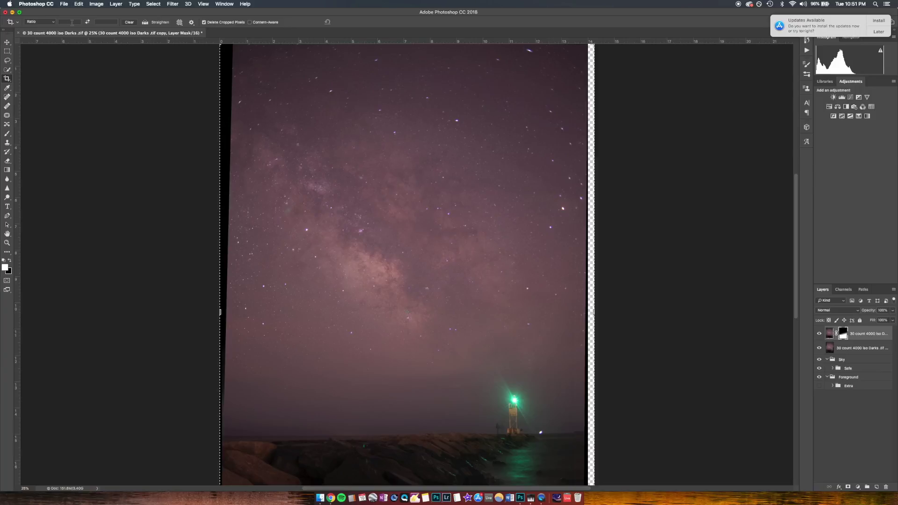
{"action": "left_click", "coordinate": [72, 22]}
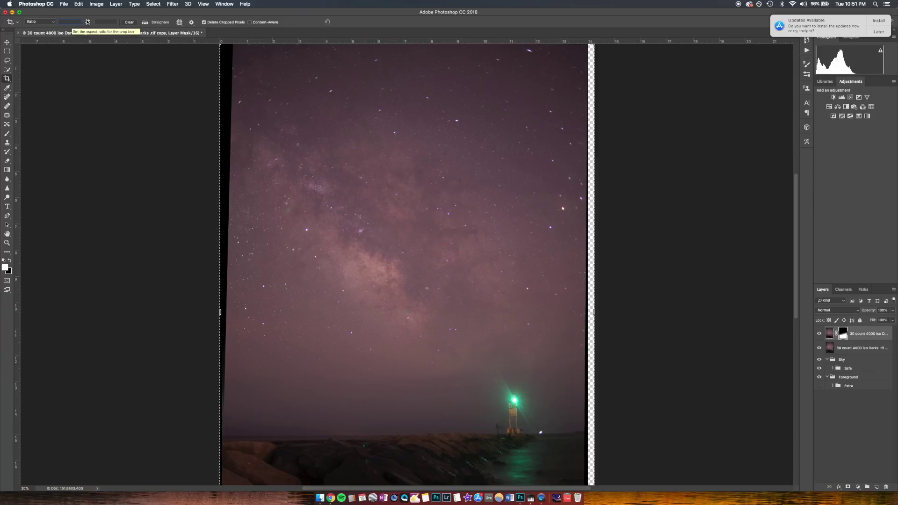
{"action": "type", "text": "4"}
{"action": "left_click", "coordinate": [99, 22]}
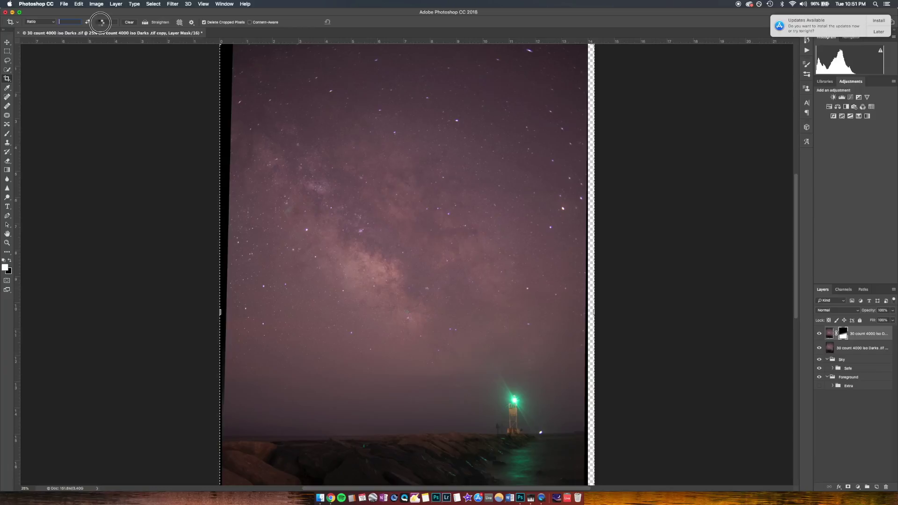
{"action": "type", "text": "5"}
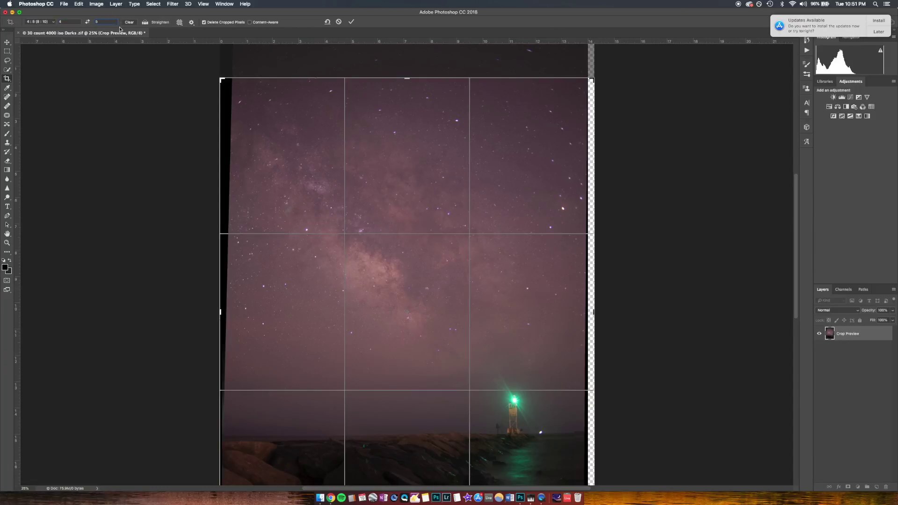
- Shrink the 4:5 crop frame inside the black and transparent edges, reposition the image within it, and apply the crop
{"action": "key", "text": "super+minus"}
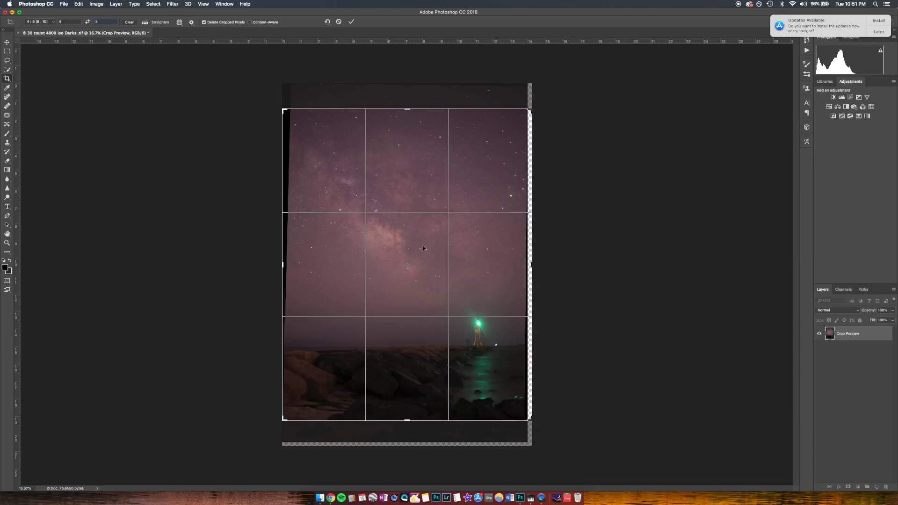
{"action": "left_click_drag", "start_coordinate": [530, 111], "coordinate": [517, 125]}
{"action": "key", "text": "super+r"}
{"action": "mouse_move", "coordinate": [497, 242]}
{"action": "left_mouse_down"}
{"action": "mouse_move", "coordinate": [483, 245]}
{"action": "mouse_move", "coordinate": [484, 231]}
{"action": "left_mouse_up"}
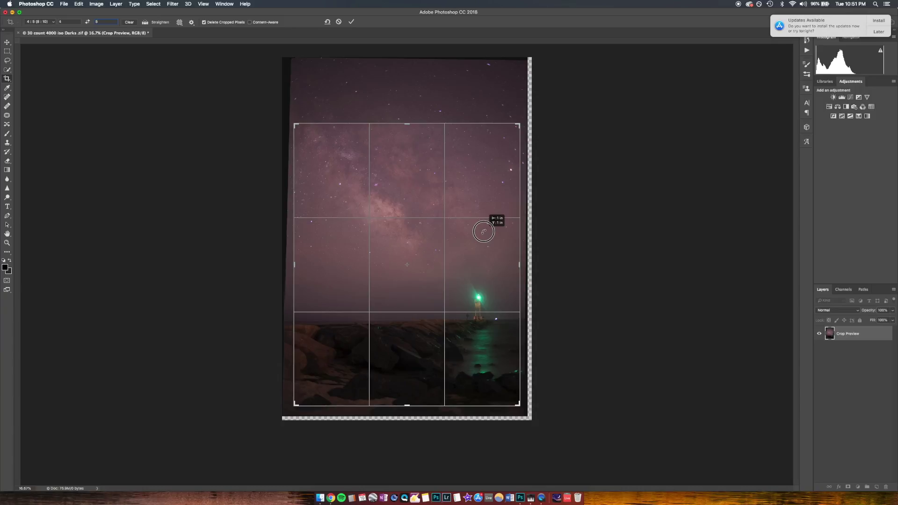
{"action": "left_click_drag", "start_coordinate": [483, 231], "coordinate": [482, 232]}
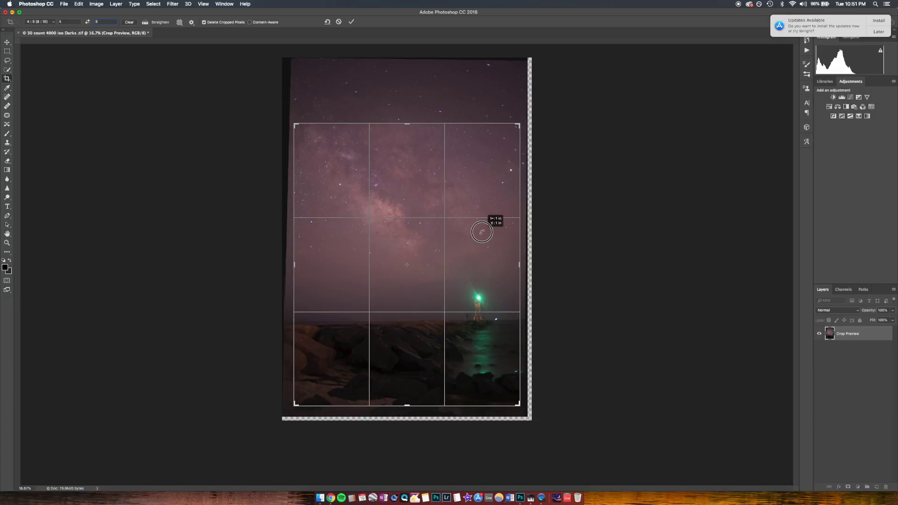
{"action": "left_click_drag", "start_coordinate": [482, 231], "coordinate": [483, 232]}
{"action": "key", "text": "super+r"}
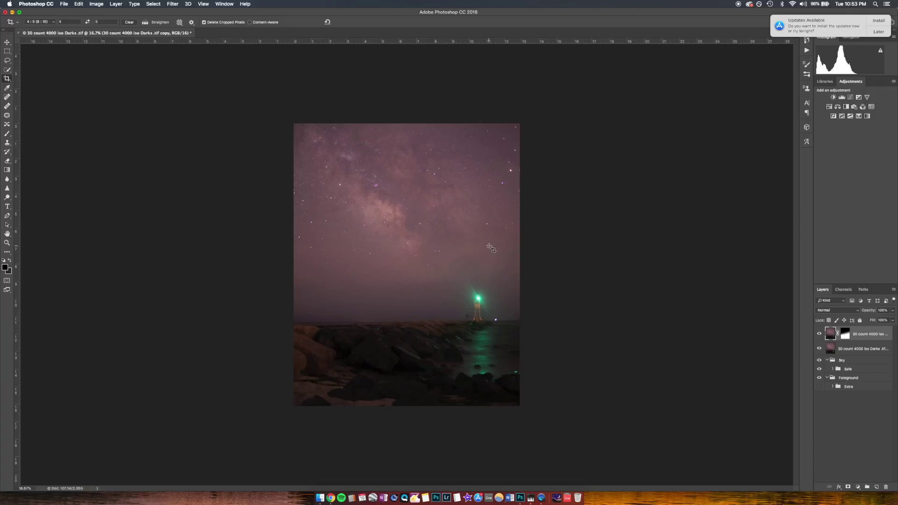
- Compare the cropped image with and without the masked foreground layer, checking how the lighthouse and rocks line up
{"action": "key", "text": "super+plus"}
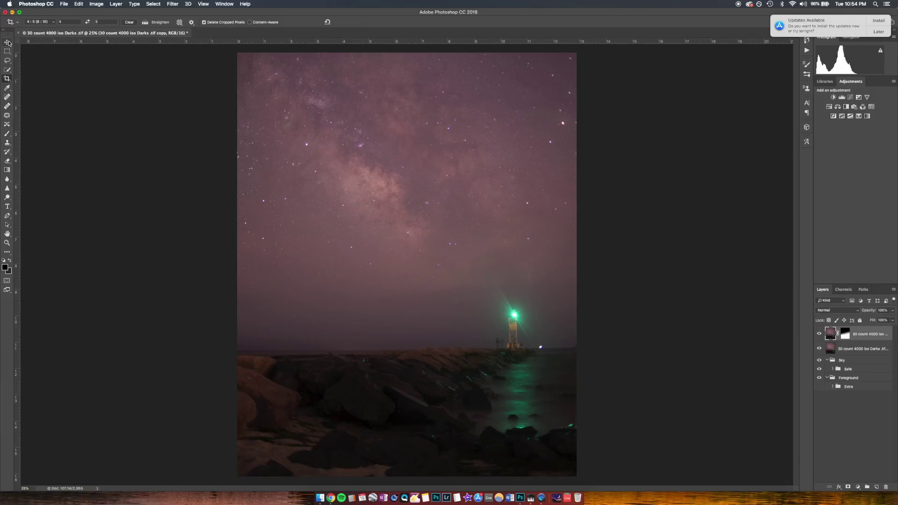
{"action": "left_click", "coordinate": [819, 335]}
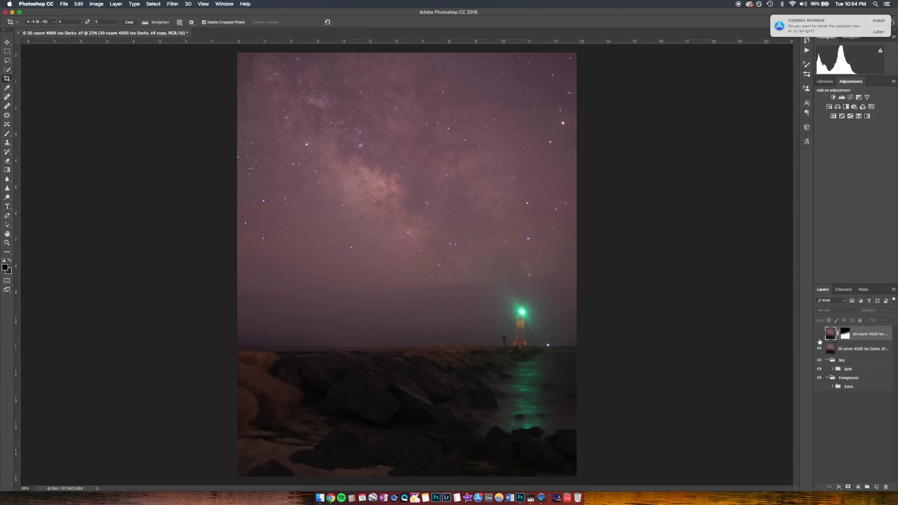
{"action": "left_click", "coordinate": [819, 340]}
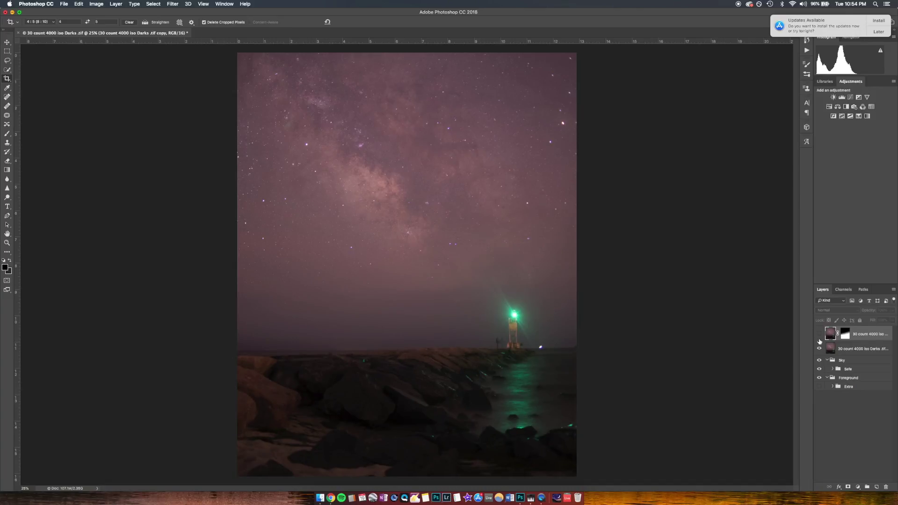
{"action": "left_click", "coordinate": [818, 339]}
{"action": "left_click", "coordinate": [820, 336]}
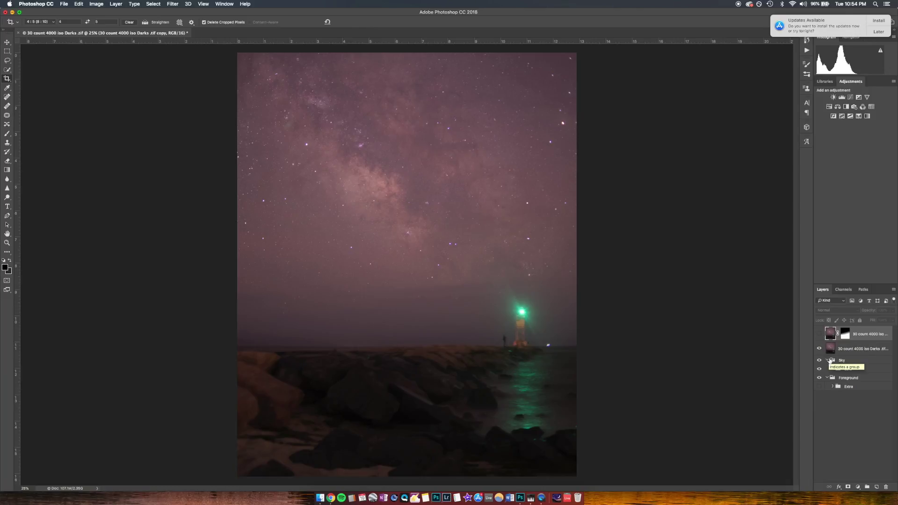
{"action": "left_click", "coordinate": [819, 334]}
{"action": "left_click", "coordinate": [819, 334]}
{"action": "left_click", "coordinate": [819, 334]}
{"action": "left_click", "coordinate": [819, 334]}
{"action": "left_click", "coordinate": [819, 334]}
{"action": "left_click", "coordinate": [819, 335]}
{"action": "left_click", "coordinate": [819, 335]}
{"action": "left_click", "coordinate": [819, 334]}
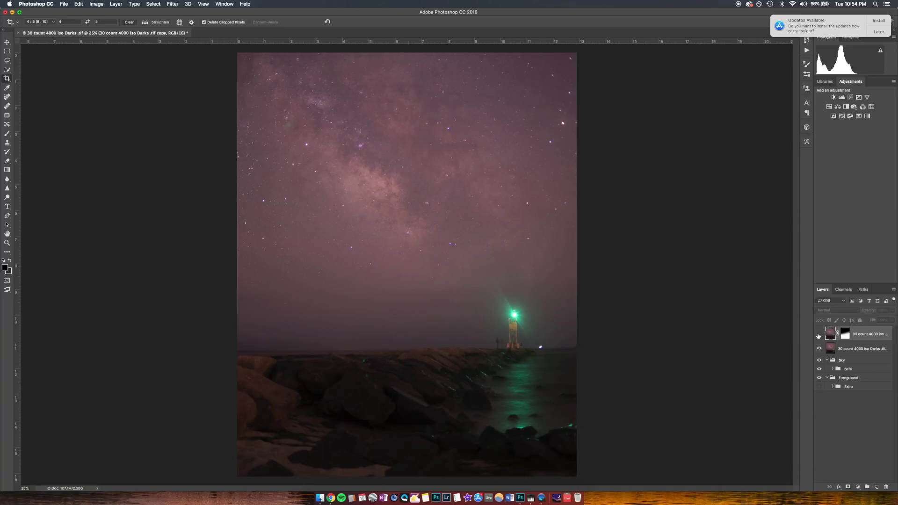
{"action": "left_click", "coordinate": [819, 335]}
- Shift the masked foreground layer about 0.09 in right and 0.28 in down, and crop the image slightly tighter at 4:5
{"action": "left_click", "coordinate": [7, 42]}
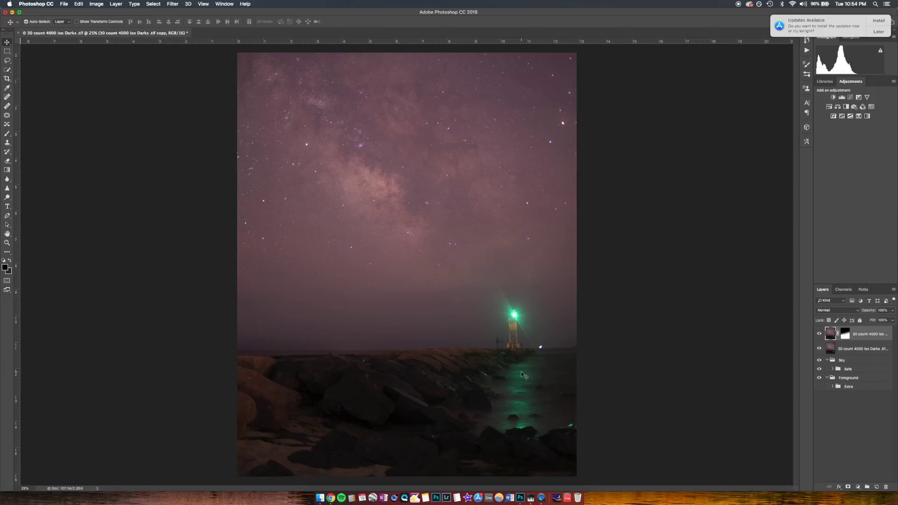
{"action": "left_click", "coordinate": [415, 398]}
{"action": "mouse_move", "coordinate": [415, 398]}
{"action": "left_mouse_down"}
{"action": "mouse_move", "coordinate": [412, 422]}
{"action": "mouse_move", "coordinate": [421, 425]}
{"action": "mouse_move", "coordinate": [412, 420]}
{"action": "mouse_move", "coordinate": [416, 396]}
{"action": "left_mouse_up"}
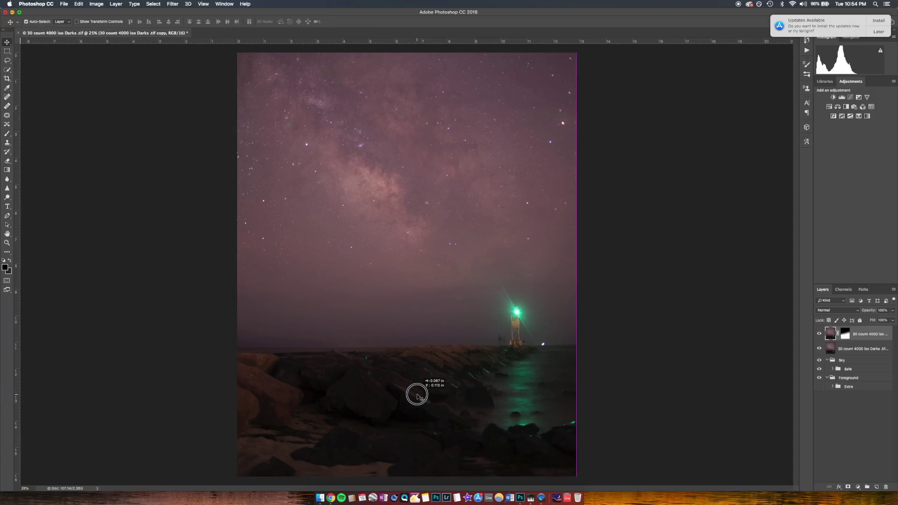
{"action": "mouse_move", "coordinate": [418, 395]}
{"action": "left_mouse_down"}
{"action": "mouse_move", "coordinate": [418, 438]}
{"action": "mouse_move", "coordinate": [413, 353]}
{"action": "mouse_move", "coordinate": [414, 414]}
{"action": "mouse_move", "coordinate": [421, 385]}
{"action": "mouse_move", "coordinate": [418, 406]}
{"action": "left_mouse_up"}
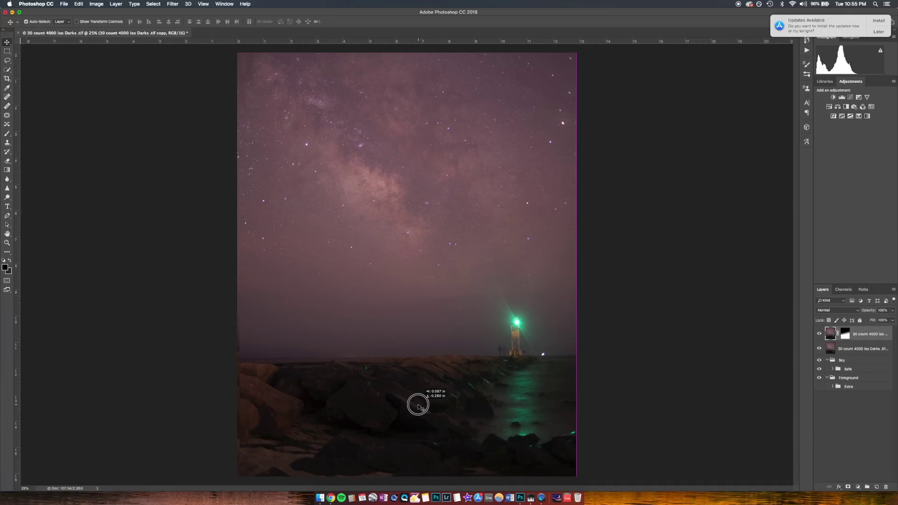
{"action": "left_click_drag", "start_coordinate": [418, 406], "coordinate": [419, 407]}
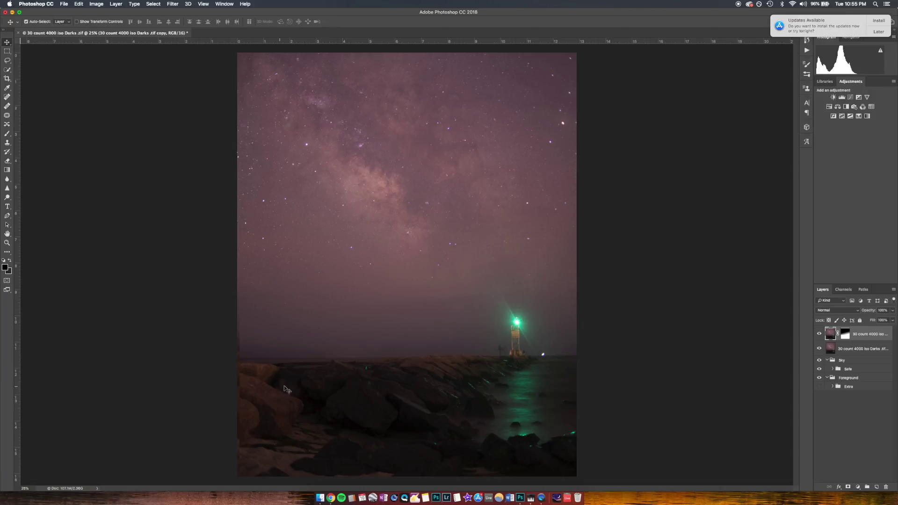
{"action": "left_click", "coordinate": [7, 79]}
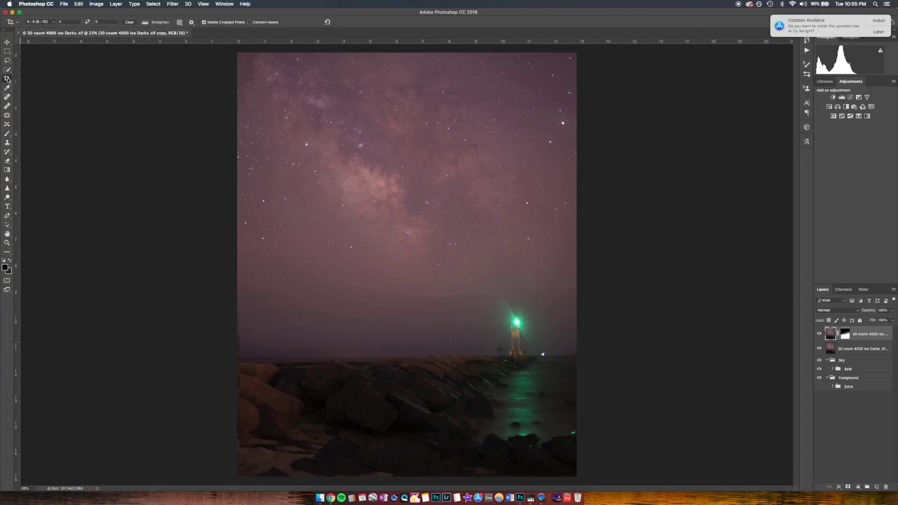
{"action": "left_click_drag", "start_coordinate": [240, 55], "coordinate": [243, 58]}
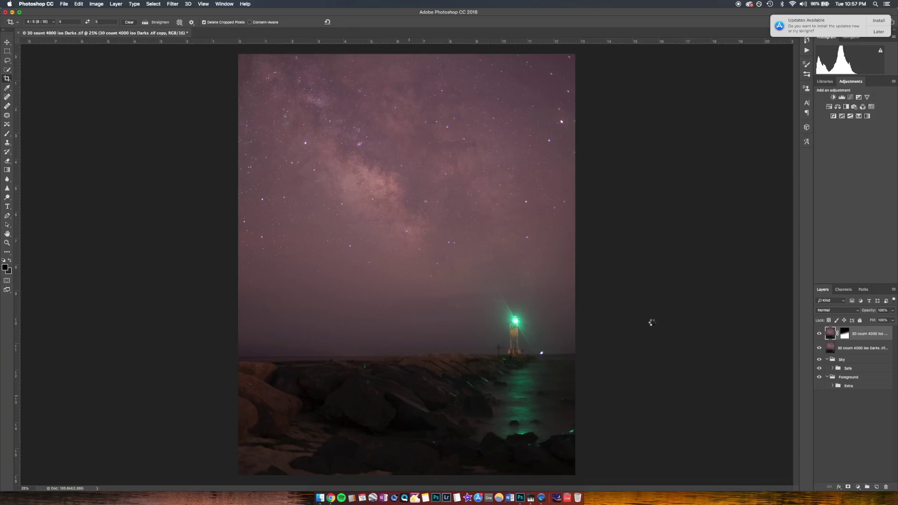
- Check the repositioned foreground against the stacked sky layer by toggling the masked foreground layer's visibility
{"action": "left_click", "coordinate": [820, 334]}
{"action": "left_click", "coordinate": [819, 335]}
{"action": "left_click", "coordinate": [818, 334]}
{"action": "left_click", "coordinate": [818, 335]}
{"action": "left_click", "coordinate": [819, 334]}
{"action": "left_click", "coordinate": [819, 334]}
{"action": "left_click", "coordinate": [818, 334]}
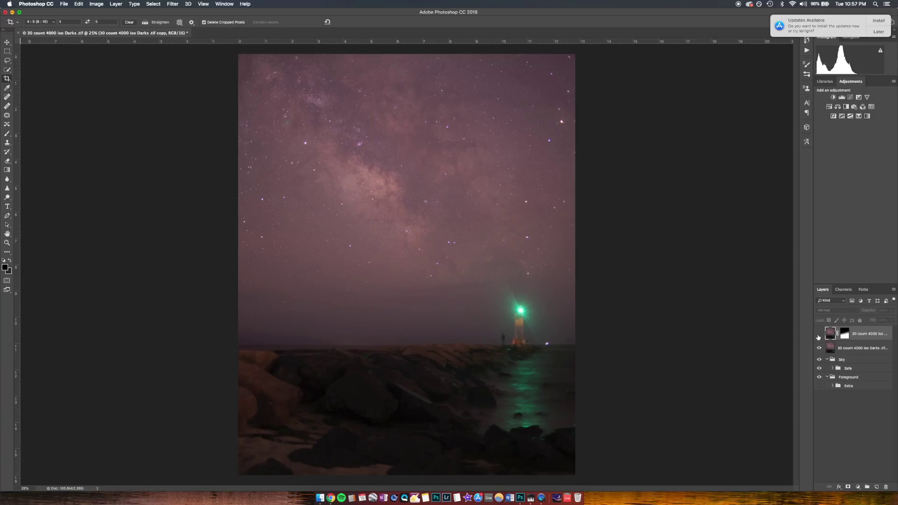
{"action": "left_click", "coordinate": [819, 335]}
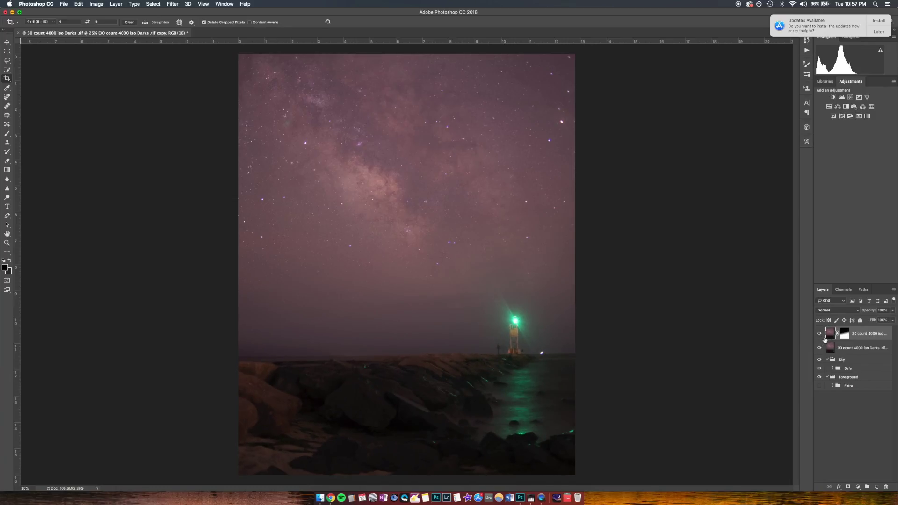
{"action": "left_click", "coordinate": [819, 335]}
{"action": "left_click", "coordinate": [820, 335]}
- Set the background colour to white, make it the painting colour, and dab the brush on the foreground mask in the sky above the lighthouse
{"action": "left_click", "coordinate": [7, 133]}
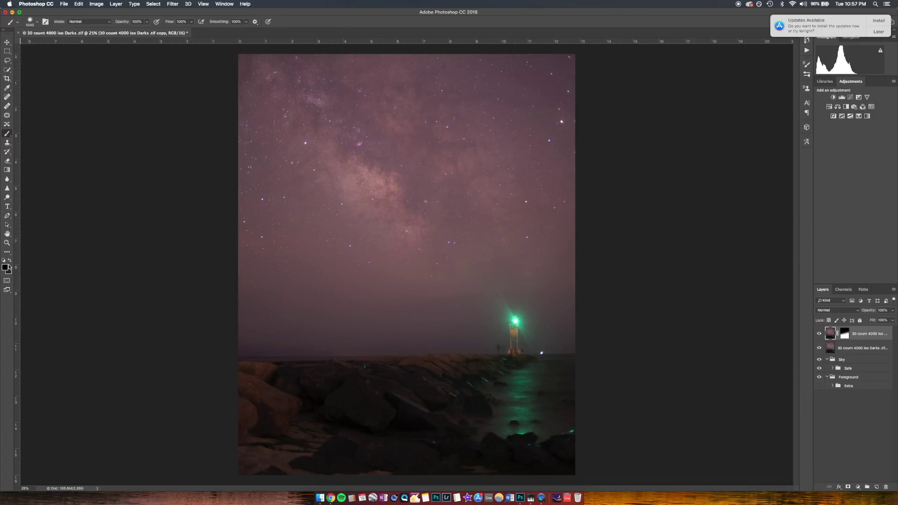
{"action": "left_click", "coordinate": [9, 271]}
{"action": "left_click_drag", "start_coordinate": [156, 141], "coordinate": [96, 72]}
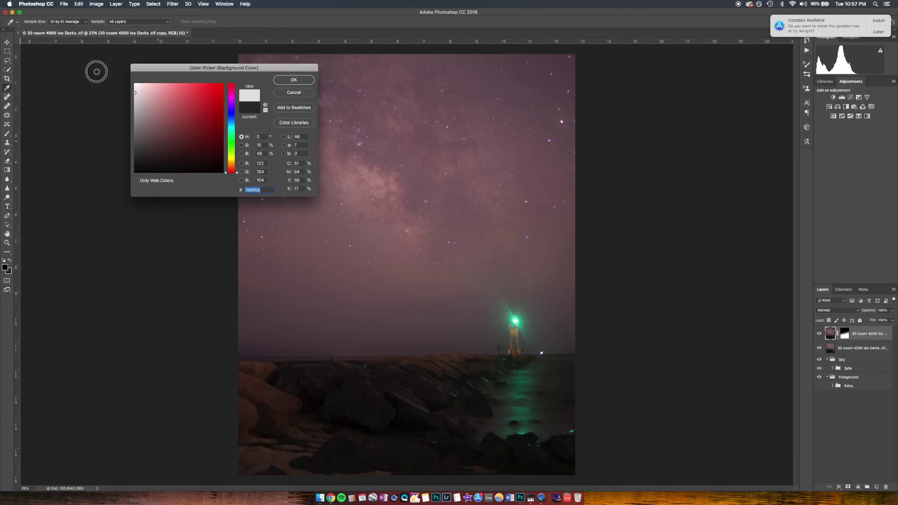
{"action": "left_click", "coordinate": [286, 80]}
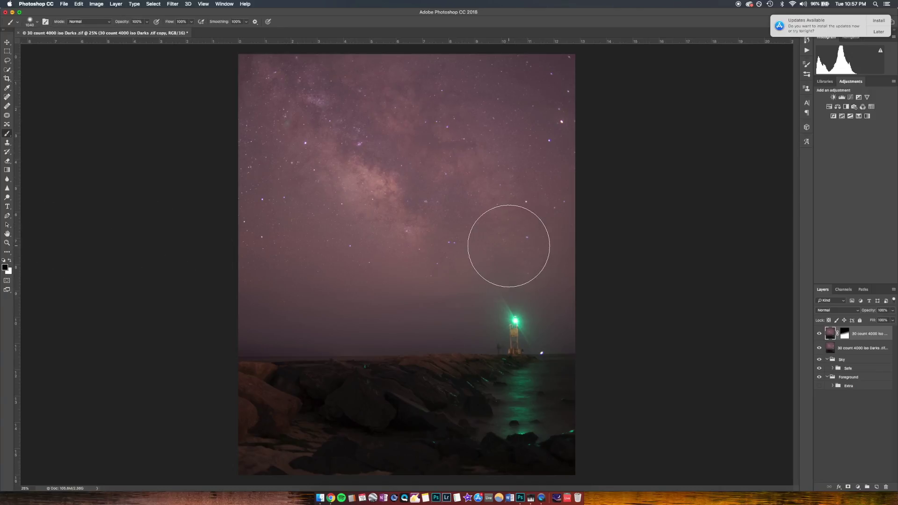
{"action": "left_click", "coordinate": [844, 333]}
{"action": "key", "text": "x"}
{"action": "left_click", "coordinate": [505, 229]}
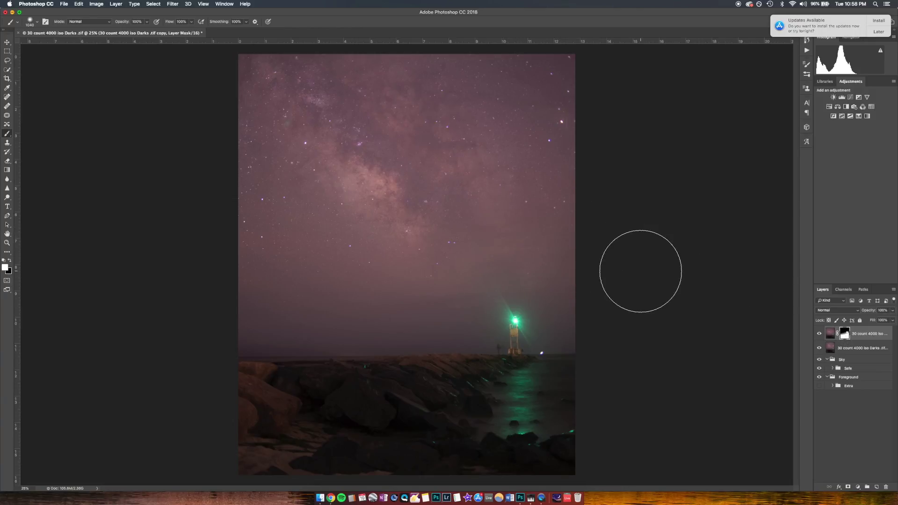
- Undo the white dab on the foreground mask, and try a black brush stroke above the lighthouse, undoing it as well
{"action": "key", "text": "super+z"}
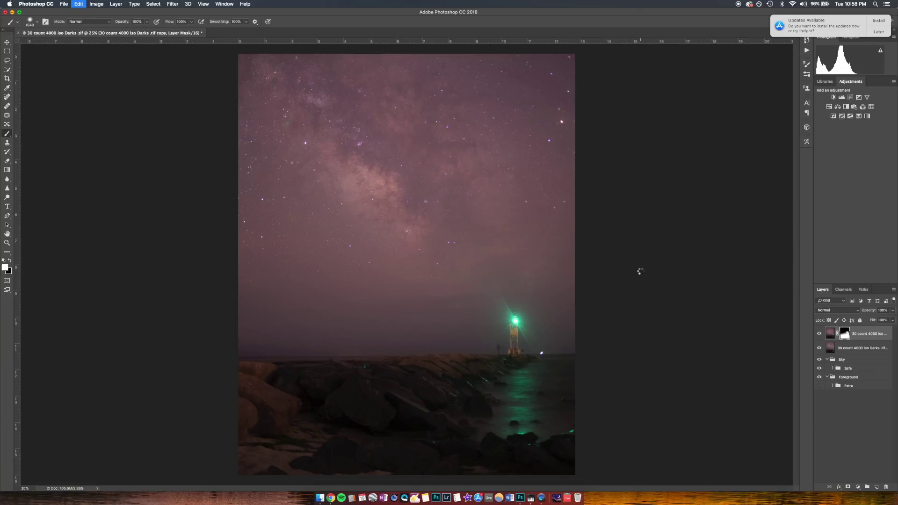
{"action": "left_click", "coordinate": [9, 261]}
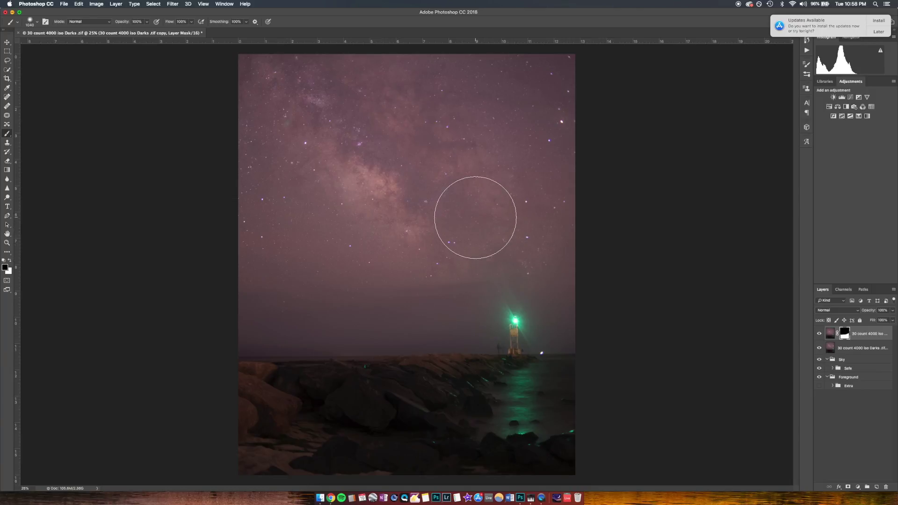
{"action": "left_click_drag", "start_coordinate": [526, 246], "coordinate": [520, 281]}
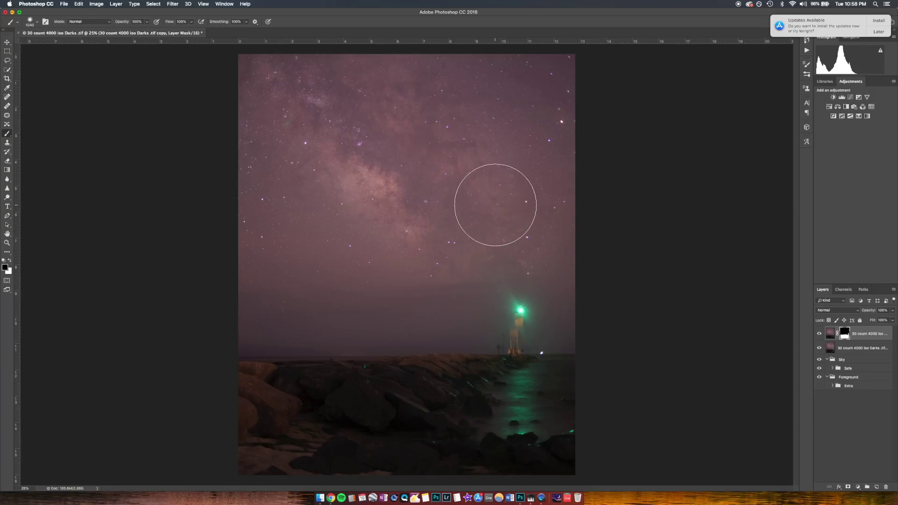
{"action": "key", "text": "super+z"}
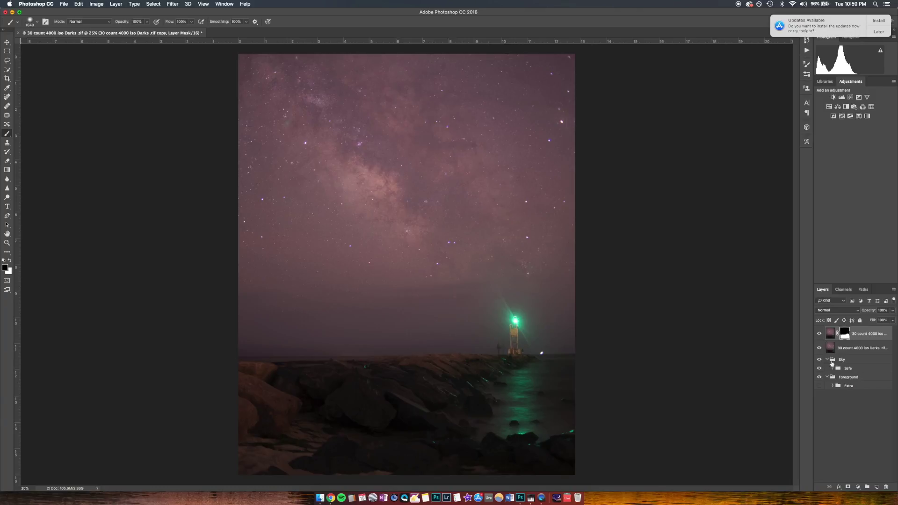
{"action": "right_click", "coordinate": [862, 362]}
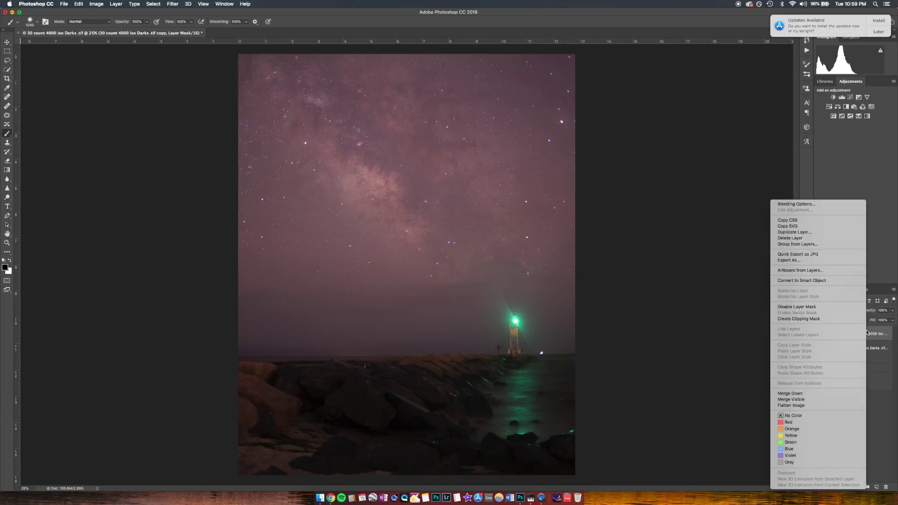
{"action": "left_click", "coordinate": [826, 245]}
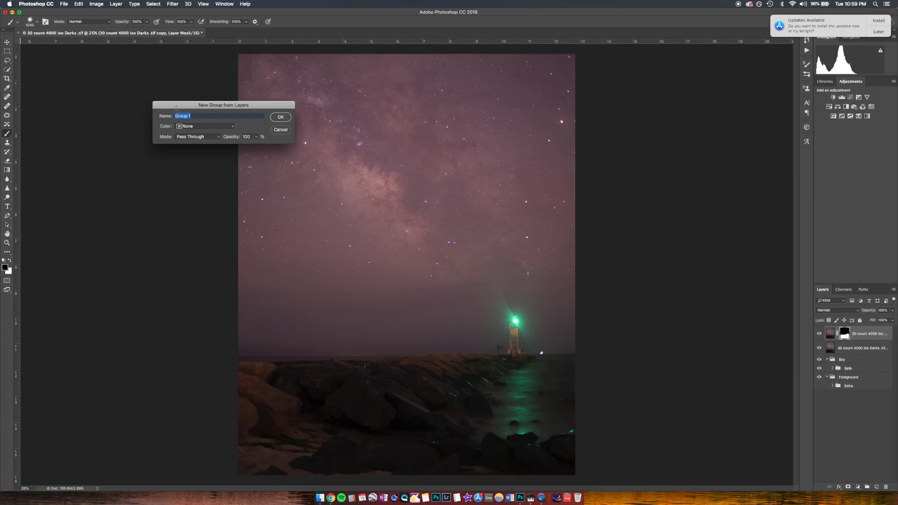
{"action": "left_click", "coordinate": [279, 130]}
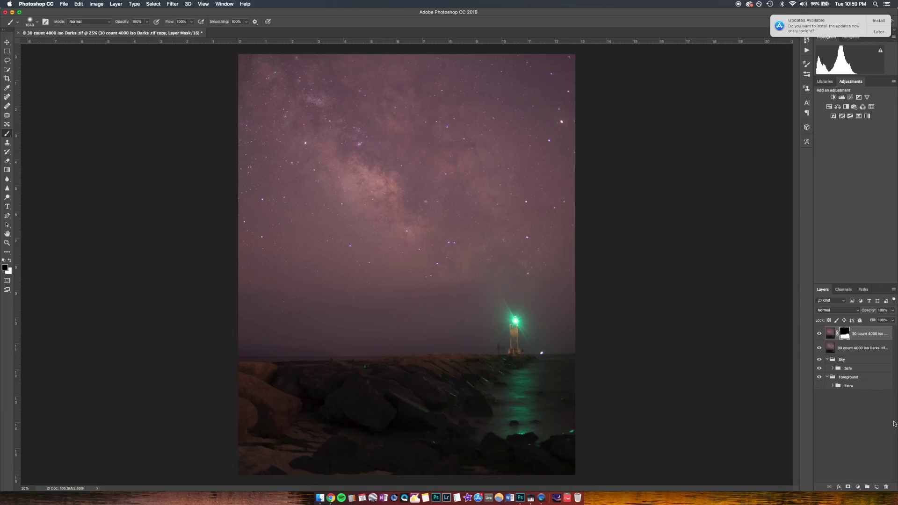
- Add a Levels adjustment layer directly above the stacked sky layer
{"action": "left_click", "coordinate": [873, 350]}
{"action": "left_click", "coordinate": [869, 337]}
{"action": "left_click", "coordinate": [869, 349]}
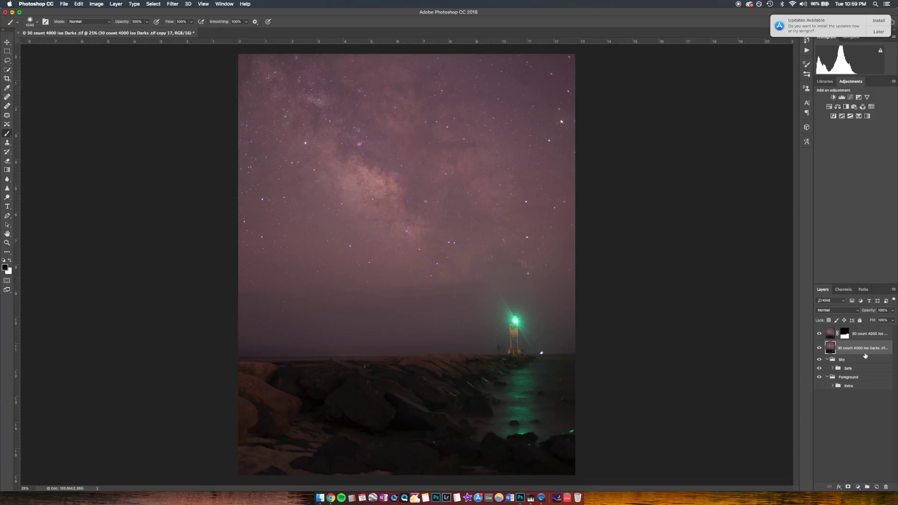
{"action": "left_click", "coordinate": [842, 97]}
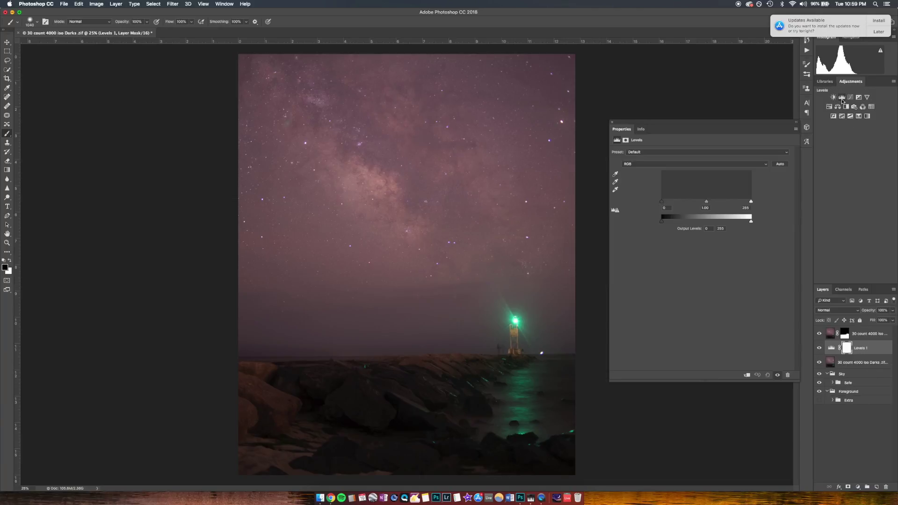
- Group the stacked sky layer and its Levels adjustment into a group named Sky Final
{"action": "left_click", "coordinate": [860, 364]}
{"action": "left_click", "coordinate": [861, 351], "text": "shift"}
{"action": "right_click", "coordinate": [861, 351]}
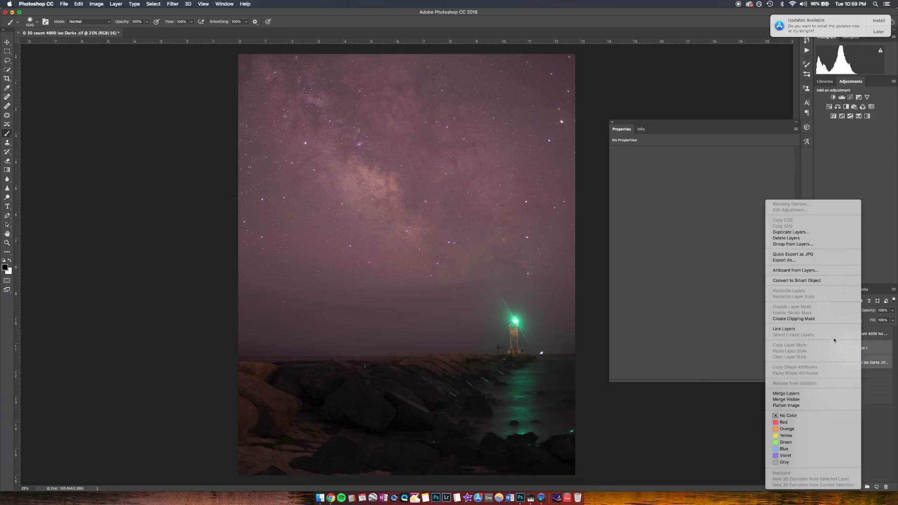
{"action": "left_click", "coordinate": [786, 244]}
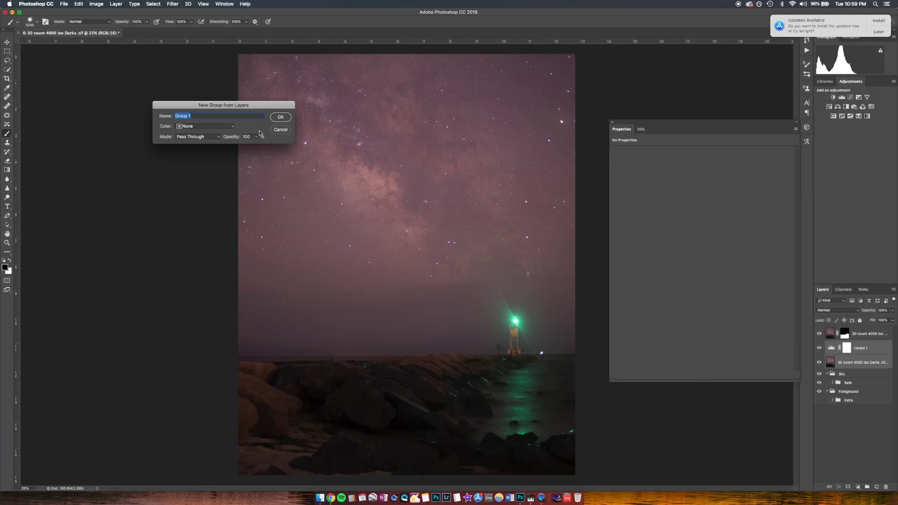
{"action": "type", "text": "Sky Final"}
{"action": "key", "text": "Return"}
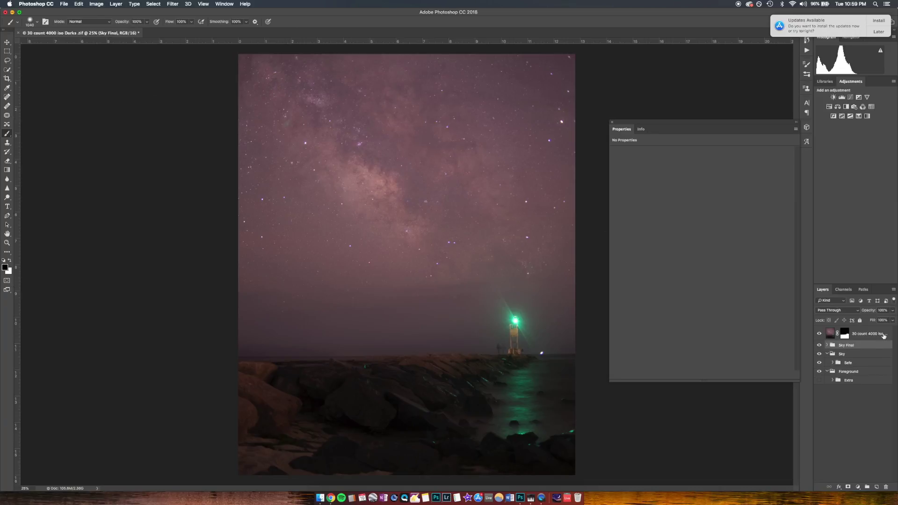
- Add a Levels adjustment above the masked foreground layer and group the two as Foreground Final
{"action": "left_click", "coordinate": [876, 336]}
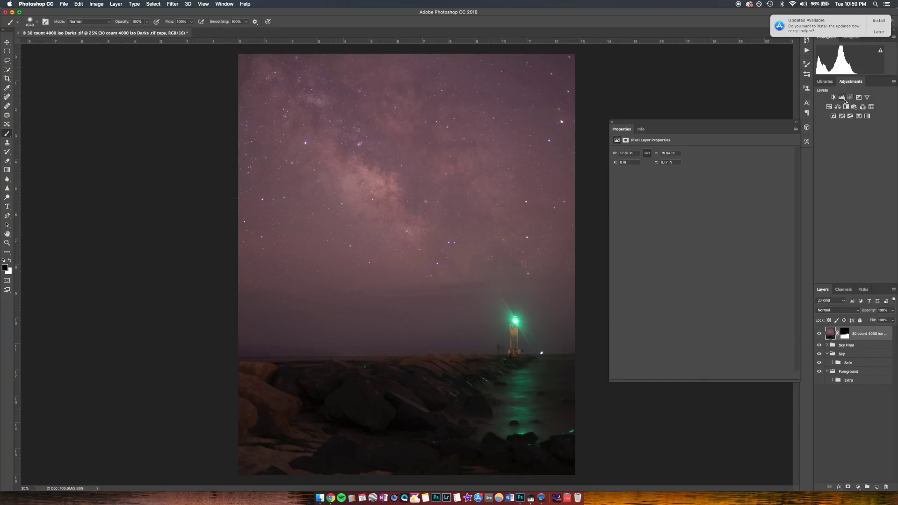
{"action": "left_click", "coordinate": [843, 97]}
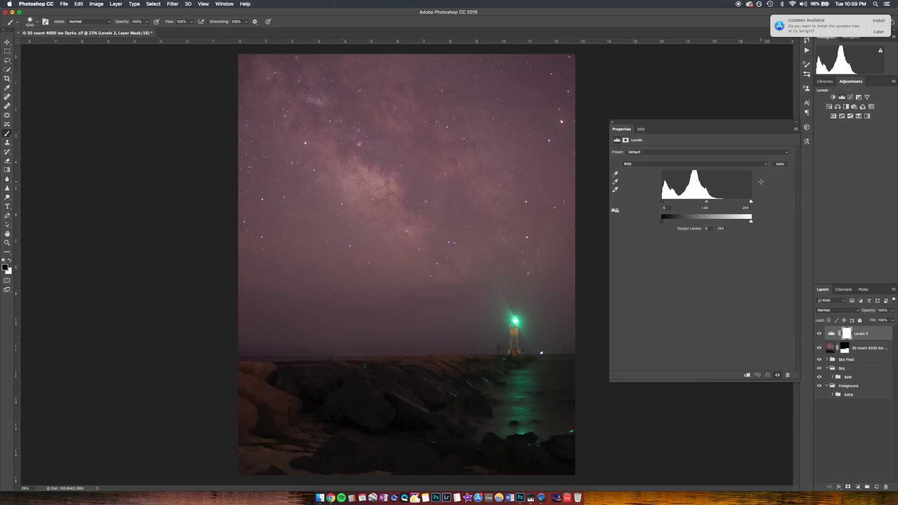
{"action": "left_click", "coordinate": [875, 348]}
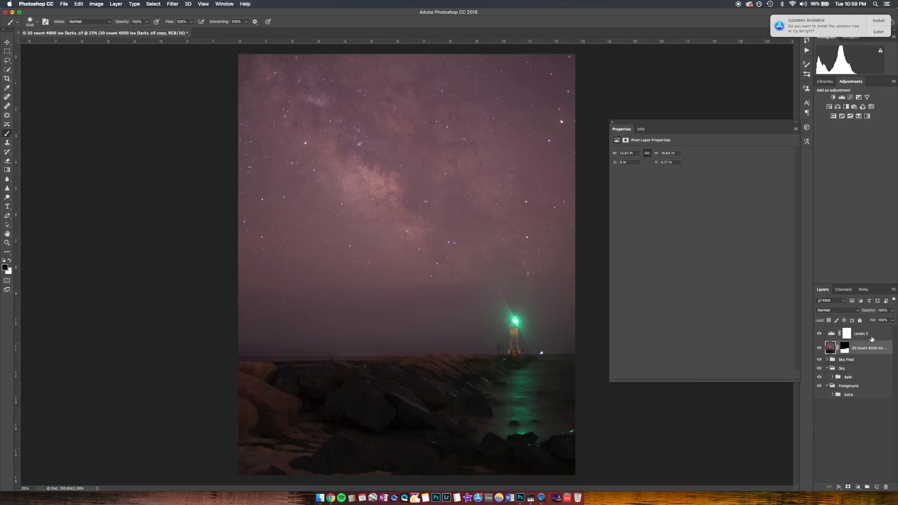
{"action": "left_click", "coordinate": [872, 334], "text": "shift"}
{"action": "right_click", "coordinate": [872, 334]}
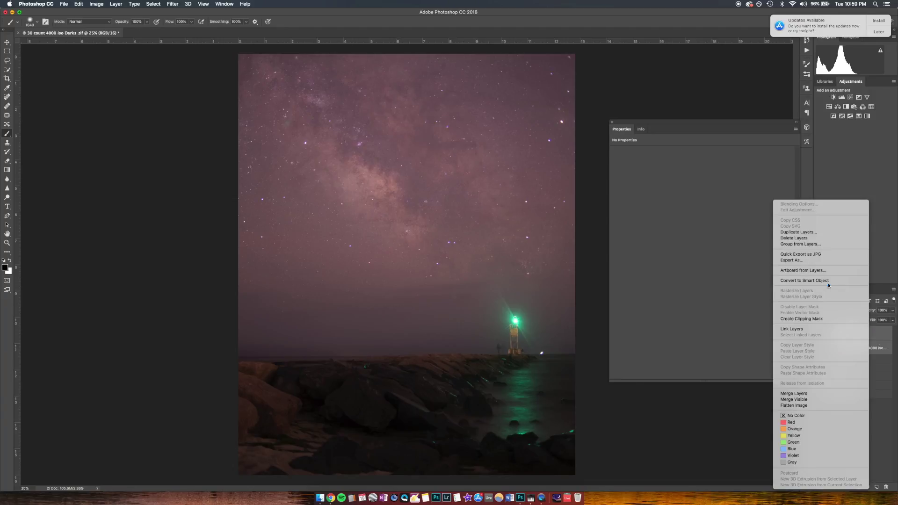
{"action": "left_click", "coordinate": [810, 244]}
{"action": "type", "text": "Foreground Final"}
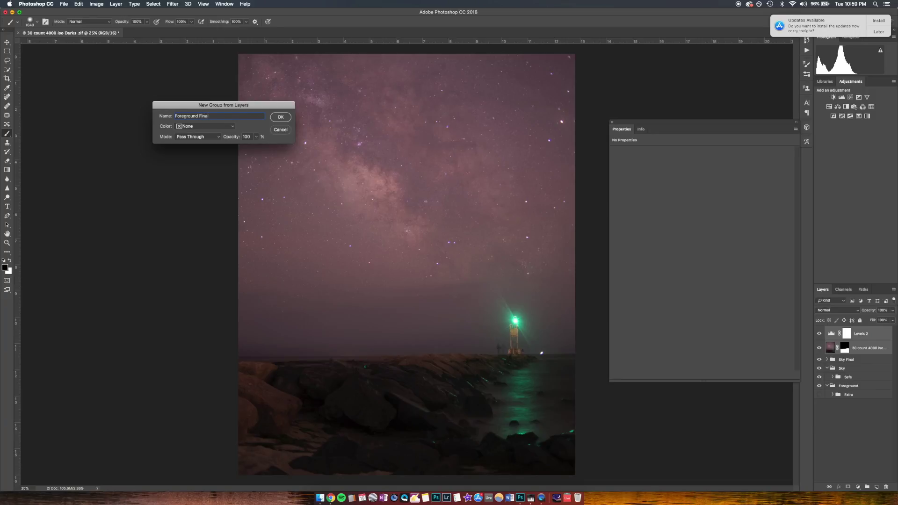
{"action": "key", "text": "Return"}
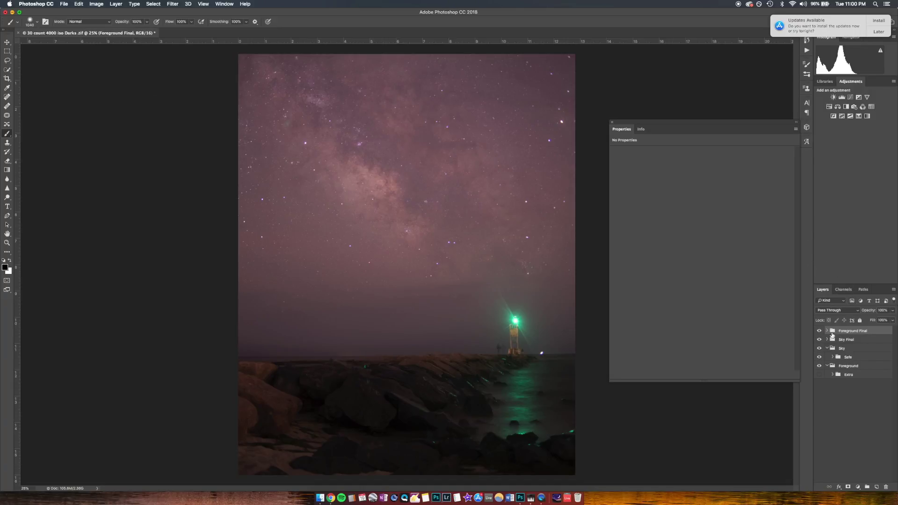
- Set the blend mode of the Foreground Final and Sky Final groups to Normal, and collapse both groups
{"action": "left_click", "coordinate": [836, 311]}
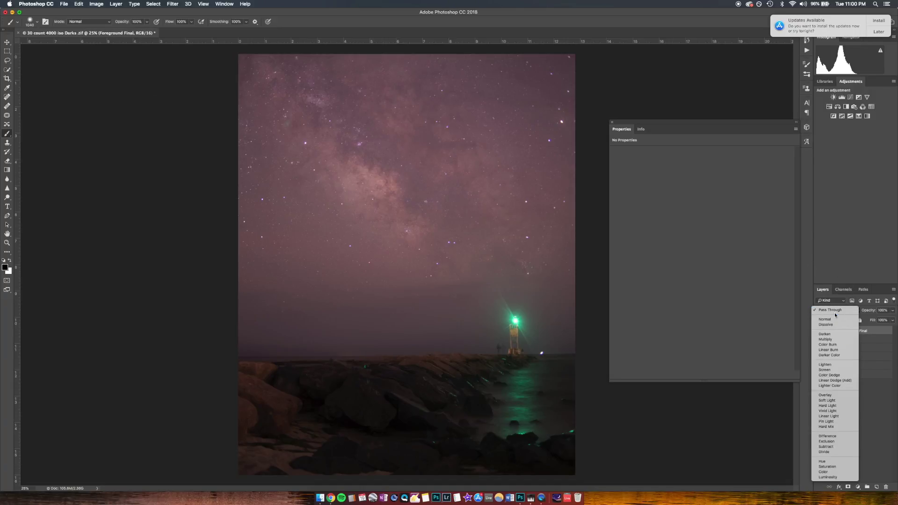
{"action": "left_click", "coordinate": [885, 336]}
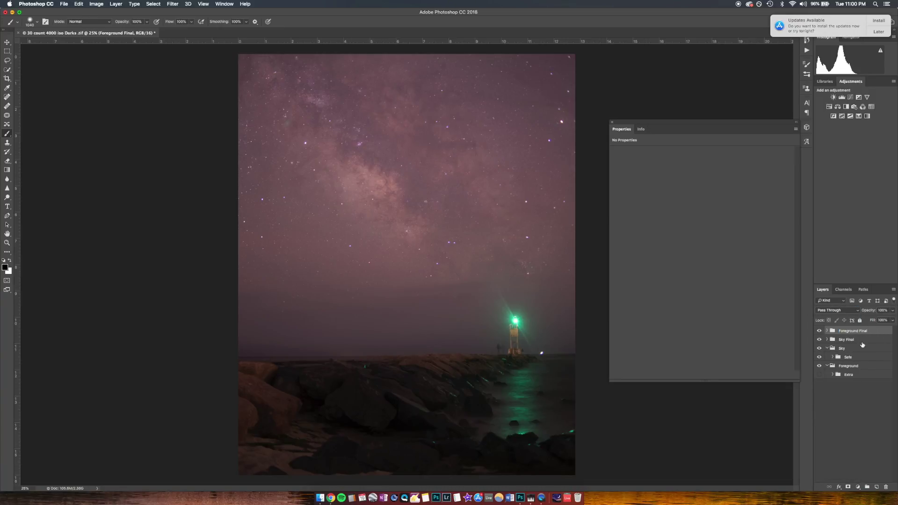
{"action": "left_click", "coordinate": [826, 331]}
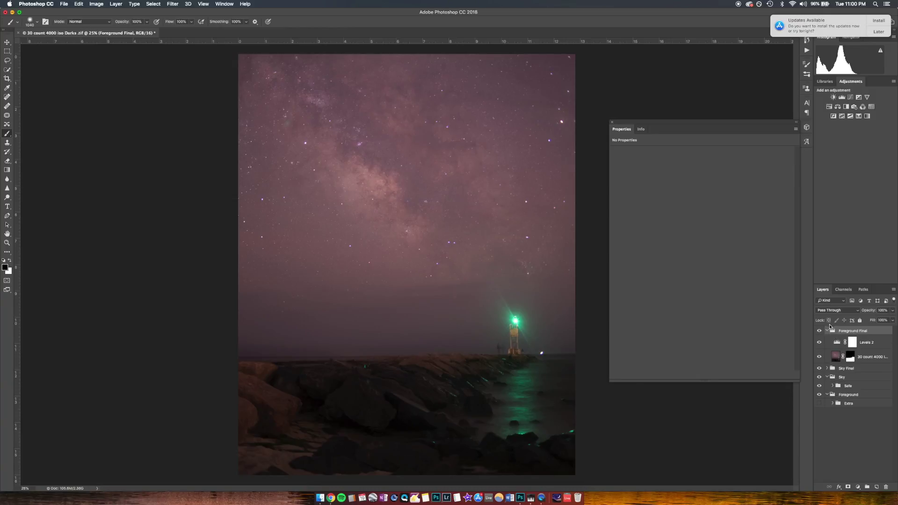
{"action": "left_click", "coordinate": [838, 310]}
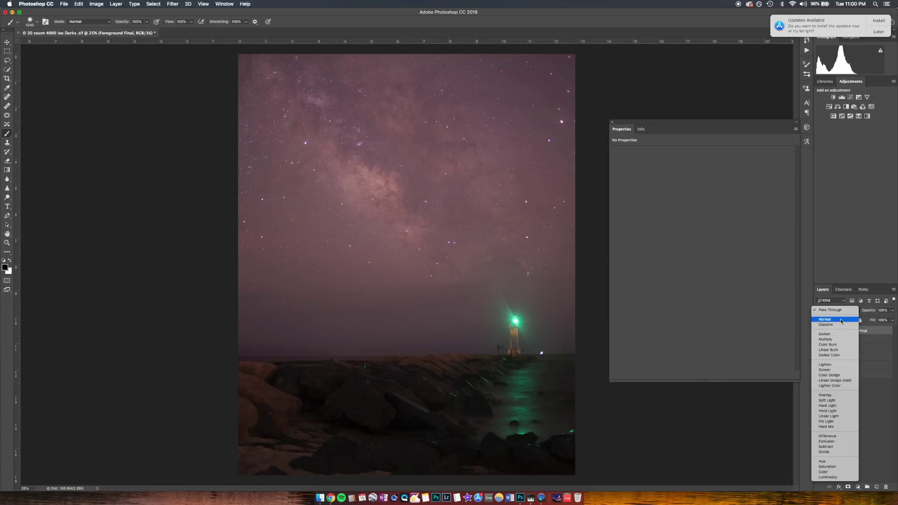
{"action": "left_click", "coordinate": [840, 311]}
{"action": "left_click", "coordinate": [840, 340]}
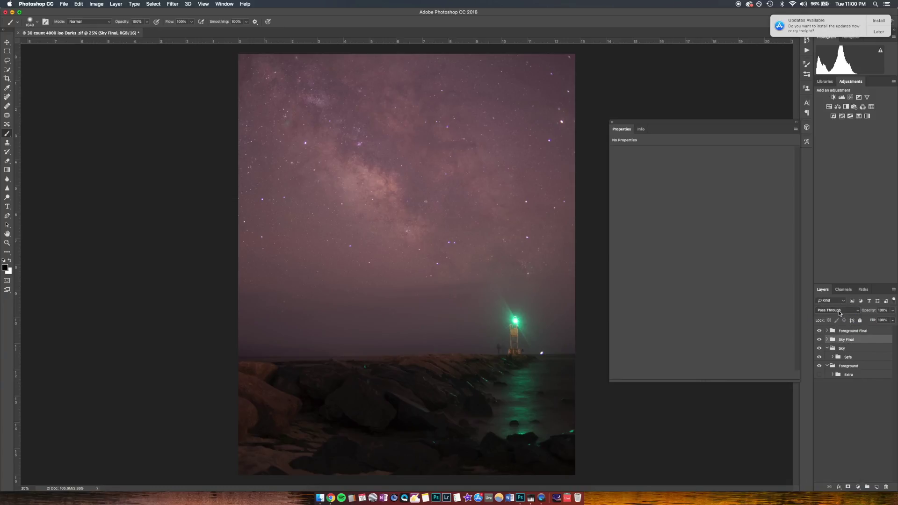
{"action": "left_click", "coordinate": [837, 310]}
{"action": "left_click", "coordinate": [836, 319]}
{"action": "left_click", "coordinate": [827, 340]}
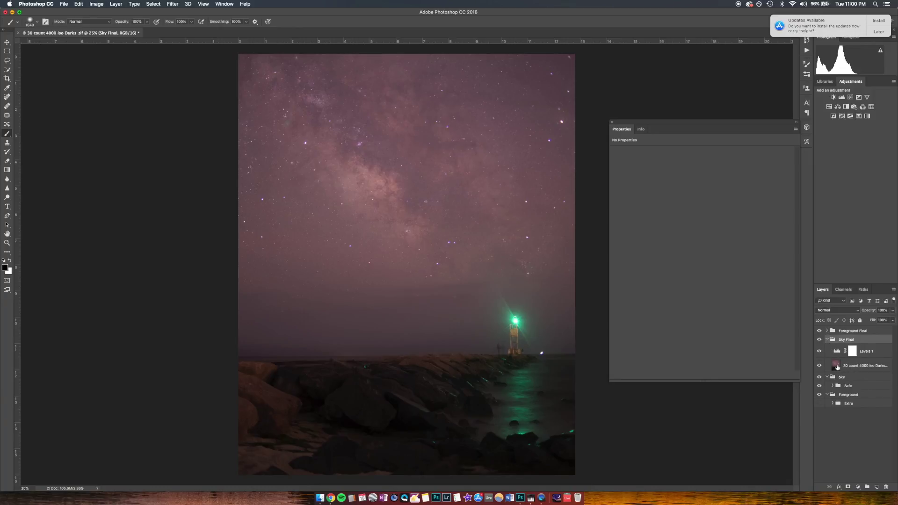
{"action": "left_click", "coordinate": [839, 332]}
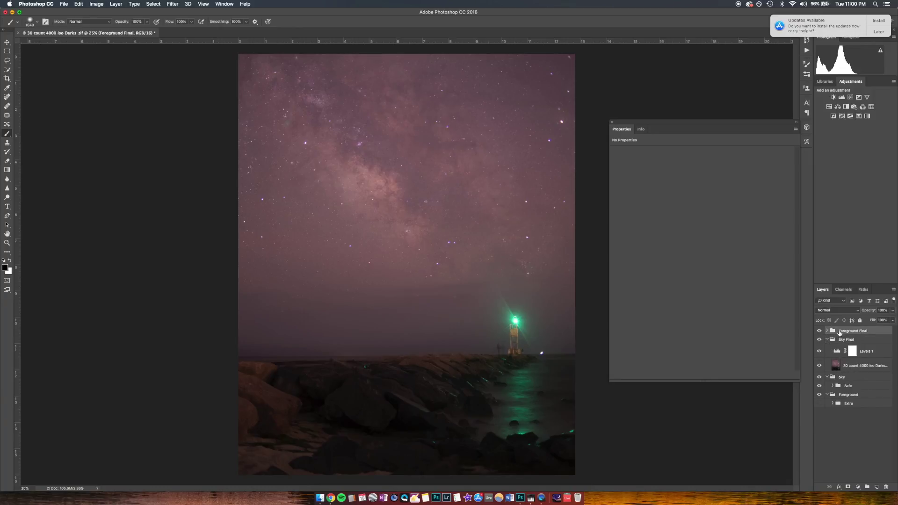
{"action": "left_click", "coordinate": [827, 331]}
{"action": "left_click", "coordinate": [827, 331]}
{"action": "left_click", "coordinate": [827, 339]}
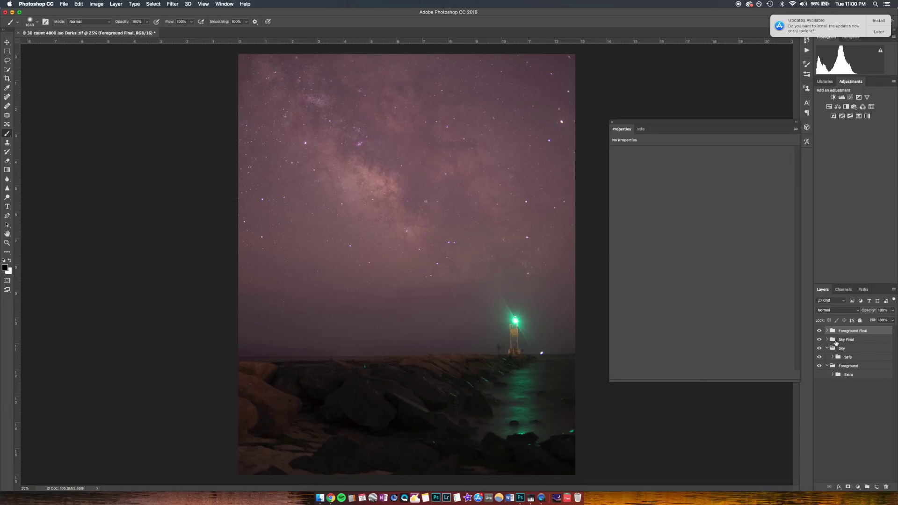
- Set the Levels adjustment in the Sky Final group to a white input of 189 and a midtone of 0.93
{"action": "left_click", "coordinate": [836, 340]}
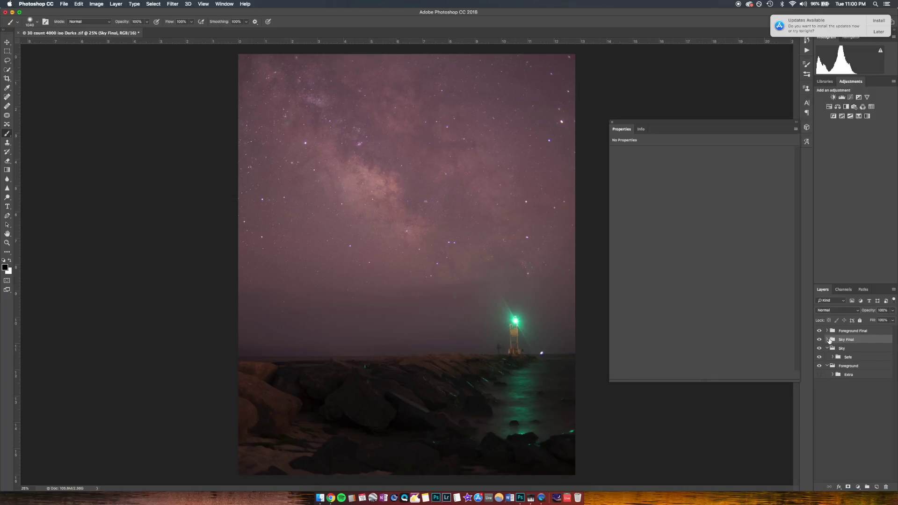
{"action": "left_click", "coordinate": [827, 341]}
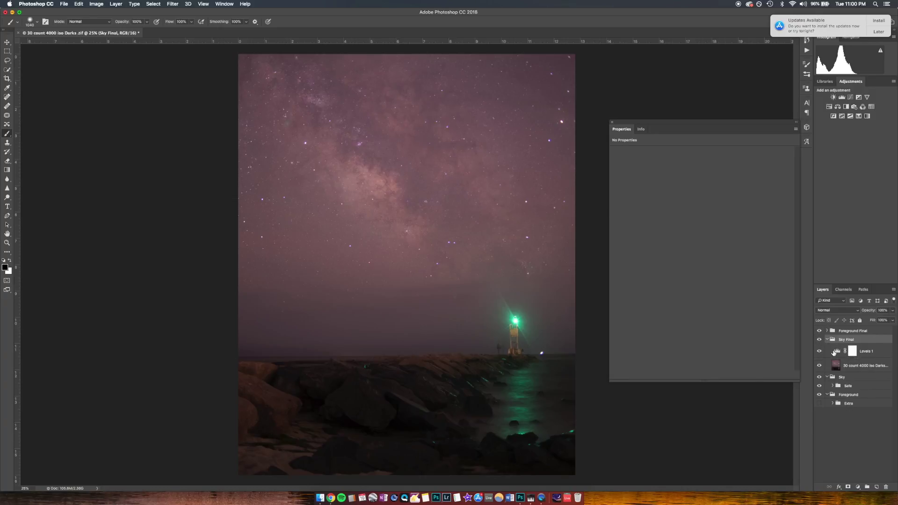
{"action": "left_click", "coordinate": [849, 352]}
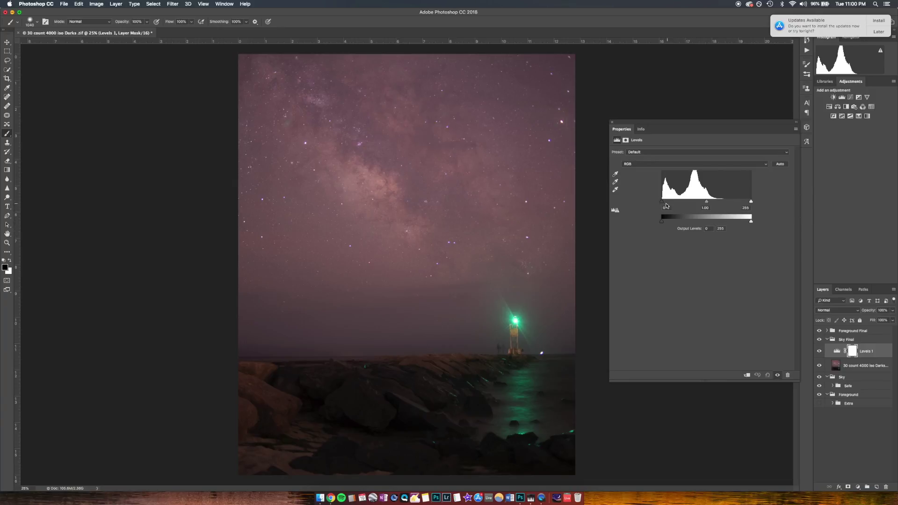
{"action": "mouse_move", "coordinate": [662, 204]}
{"action": "left_mouse_down"}
{"action": "mouse_move", "coordinate": [671, 204]}
{"action": "mouse_move", "coordinate": [661, 204]}
{"action": "left_mouse_up"}
{"action": "left_click_drag", "start_coordinate": [663, 205], "coordinate": [661, 203]}
{"action": "left_click_drag", "start_coordinate": [751, 203], "coordinate": [732, 203]}
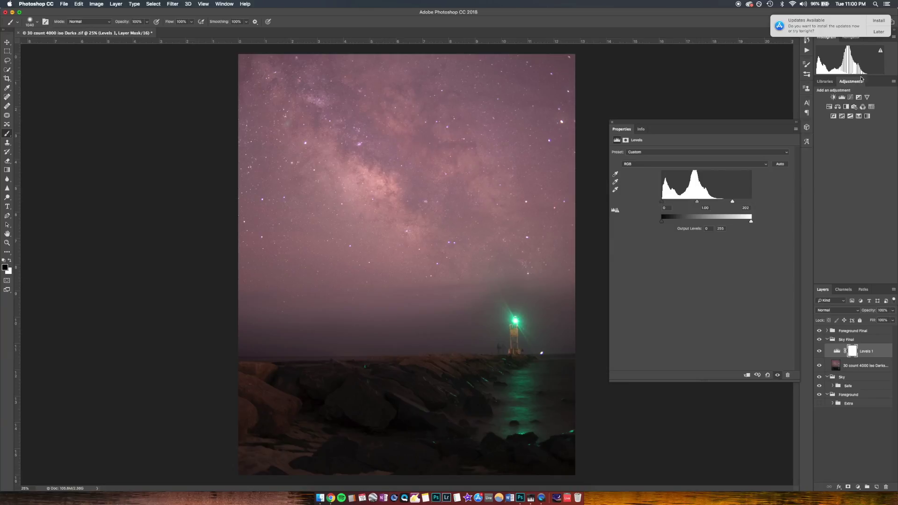
{"action": "left_click_drag", "start_coordinate": [732, 201], "coordinate": [728, 204]}
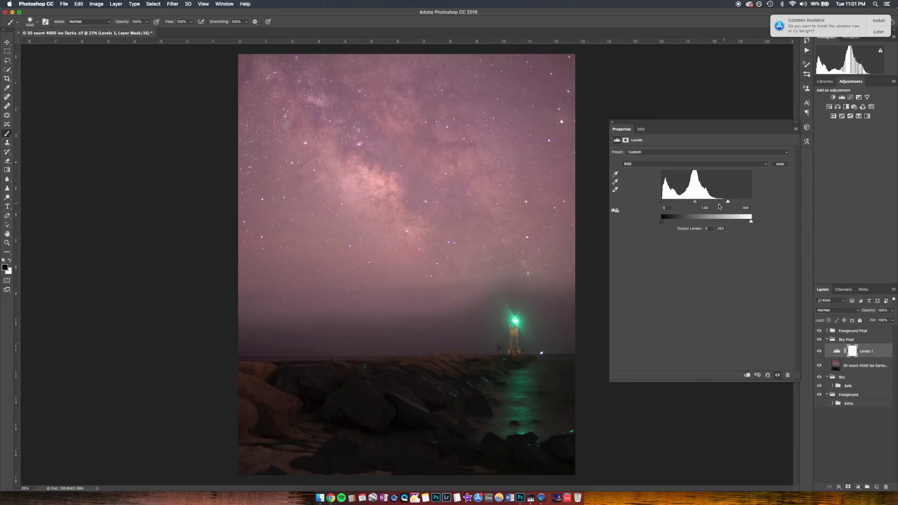
{"action": "left_click_drag", "start_coordinate": [696, 202], "coordinate": [697, 204]}
{"action": "left_click_drag", "start_coordinate": [665, 203], "coordinate": [662, 203]}
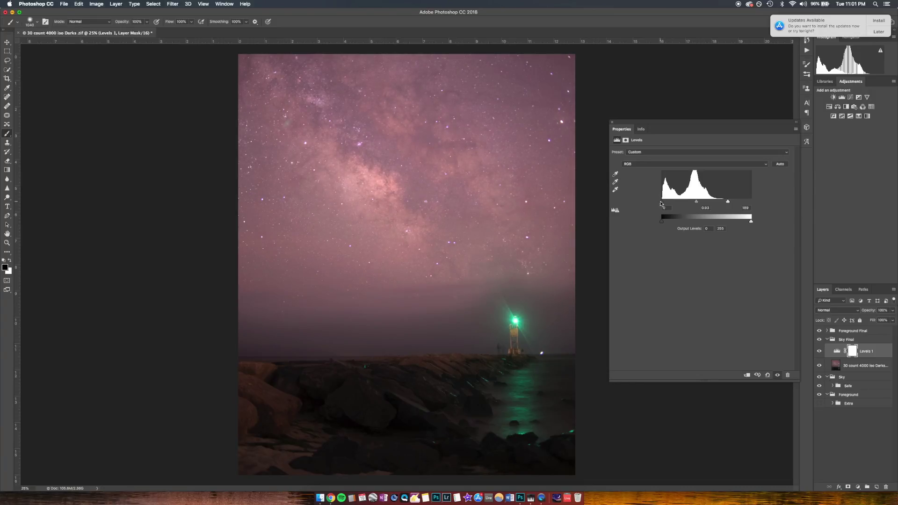
{"action": "left_click", "coordinate": [612, 124]}
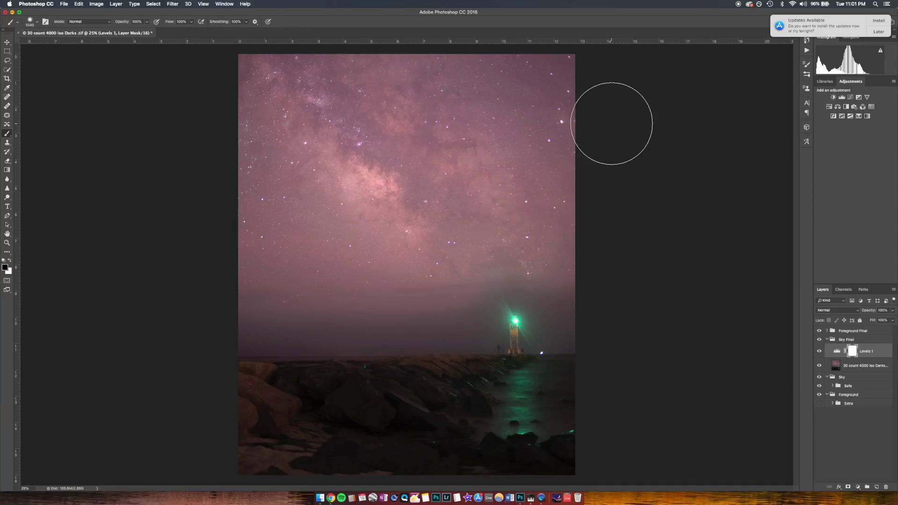
- Add a second Levels adjustment in the Sky Final group, directly above the stacked sky layer
{"action": "left_click", "coordinate": [867, 363]}
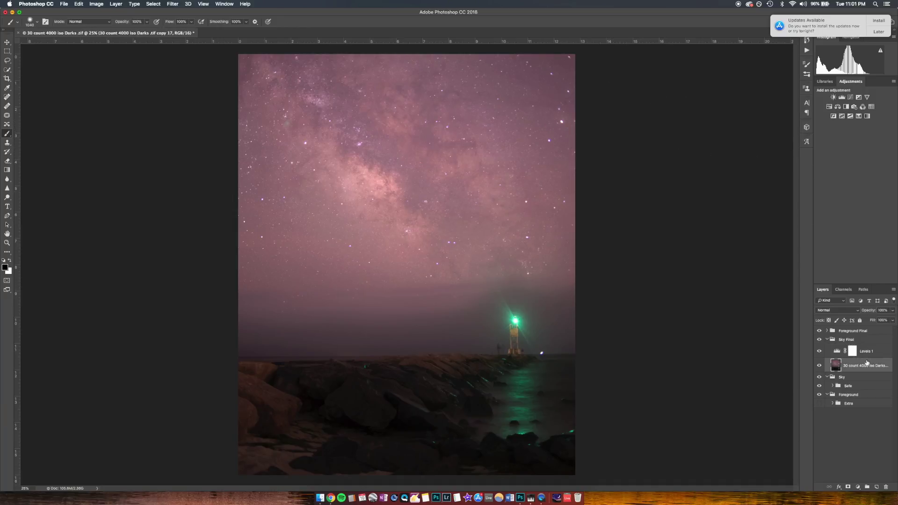
{"action": "left_click", "coordinate": [842, 97]}
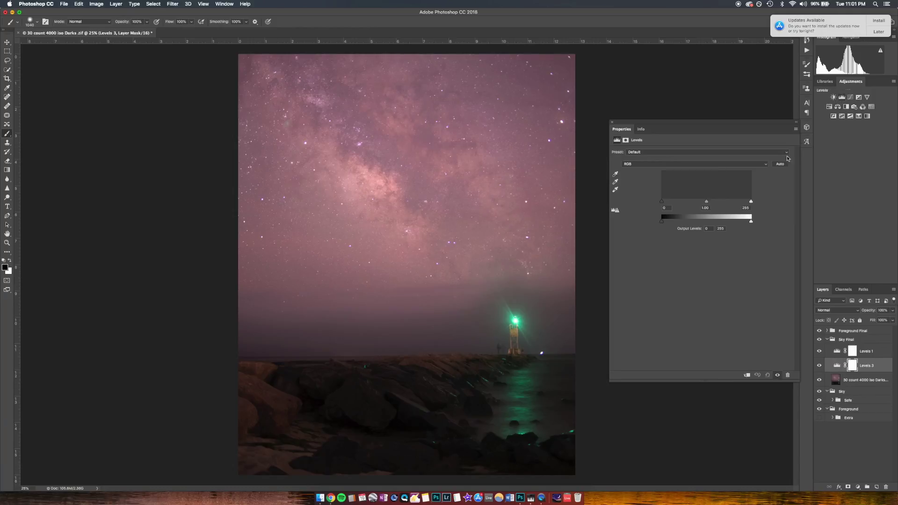
- Set the new Levels adjustment's target shadow color to RGB 35, 35, 35 without saving it as the default
{"action": "double_click", "coordinate": [615, 174]}
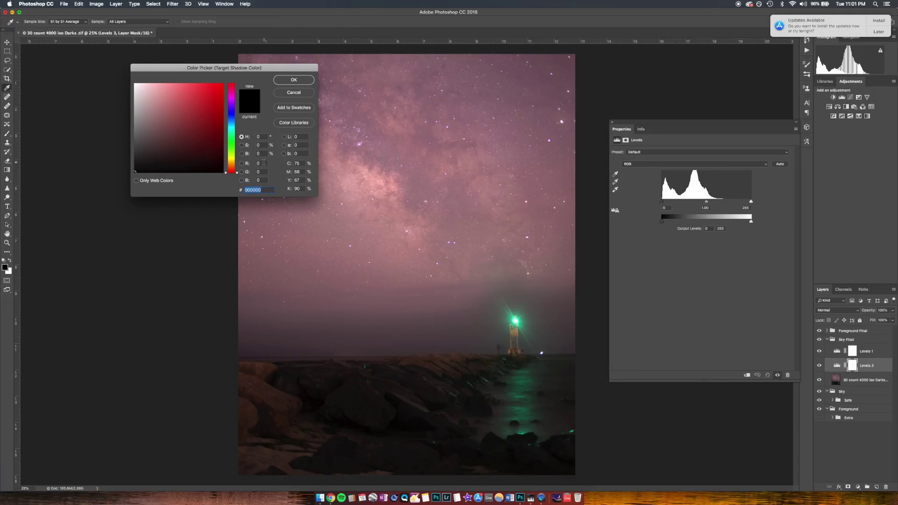
{"action": "left_click", "coordinate": [263, 163]}
{"action": "type", "text": "3535"}
{"action": "key", "text": "Tab"}
{"action": "type", "text": "35"}
{"action": "left_click", "coordinate": [301, 81]}
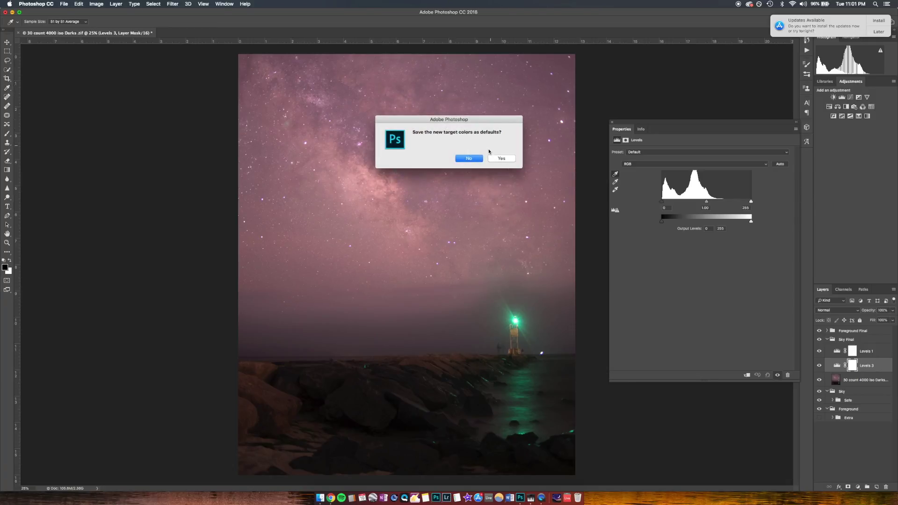
{"action": "left_click", "coordinate": [480, 158]}
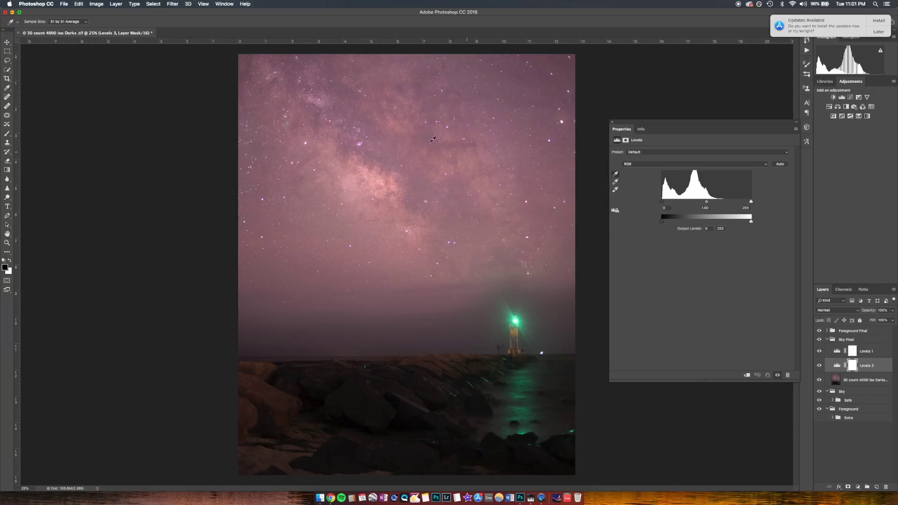
- Try black point samples at several spots in the upper-left sky and undo them
{"action": "left_click", "coordinate": [251, 63]}
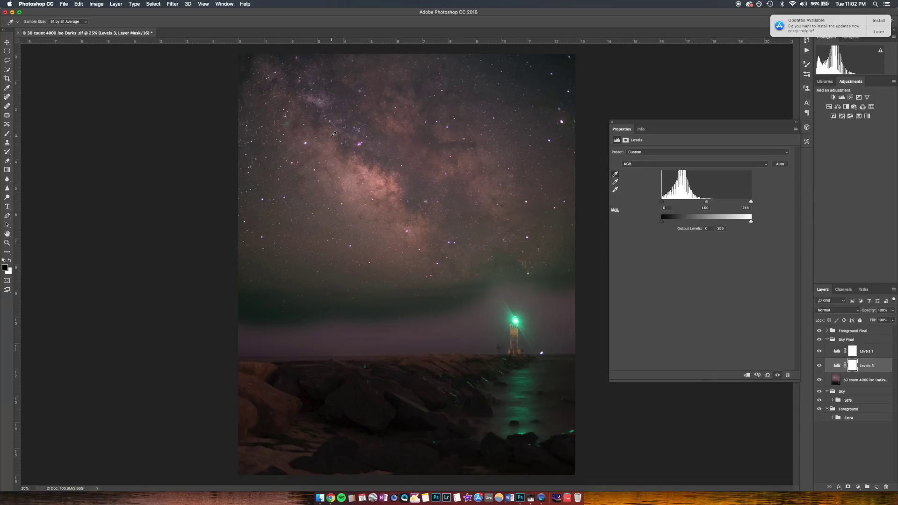
{"action": "left_click", "coordinate": [270, 109]}
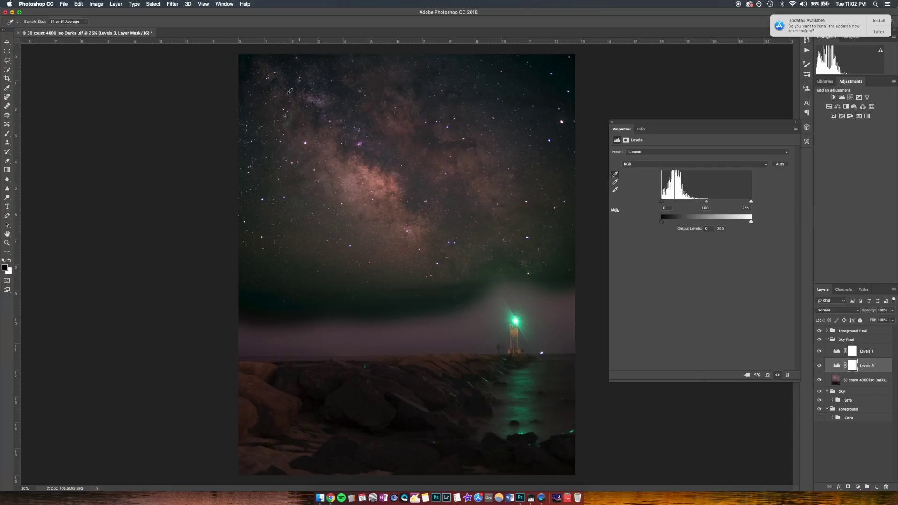
{"action": "left_click", "coordinate": [254, 57]}
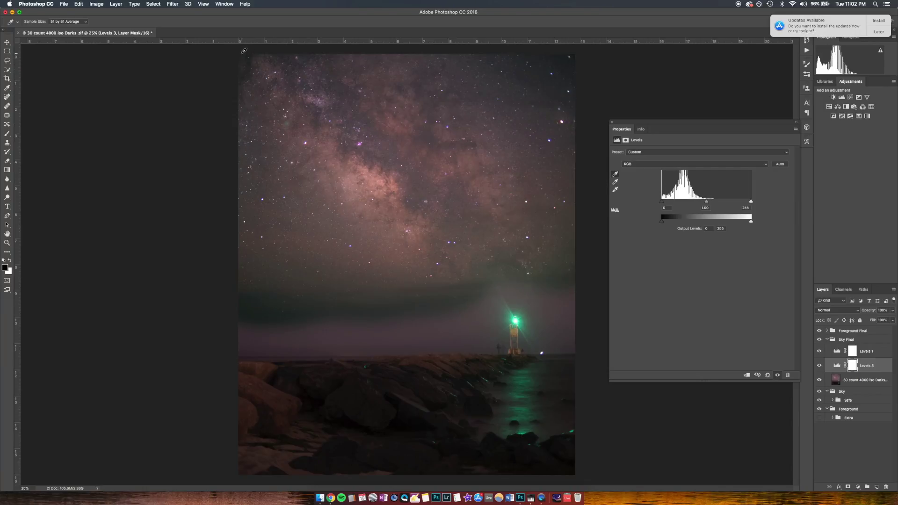
{"action": "key", "text": "super+z"}
{"action": "key", "text": "super+z"}
{"action": "key", "text": "super+z"}
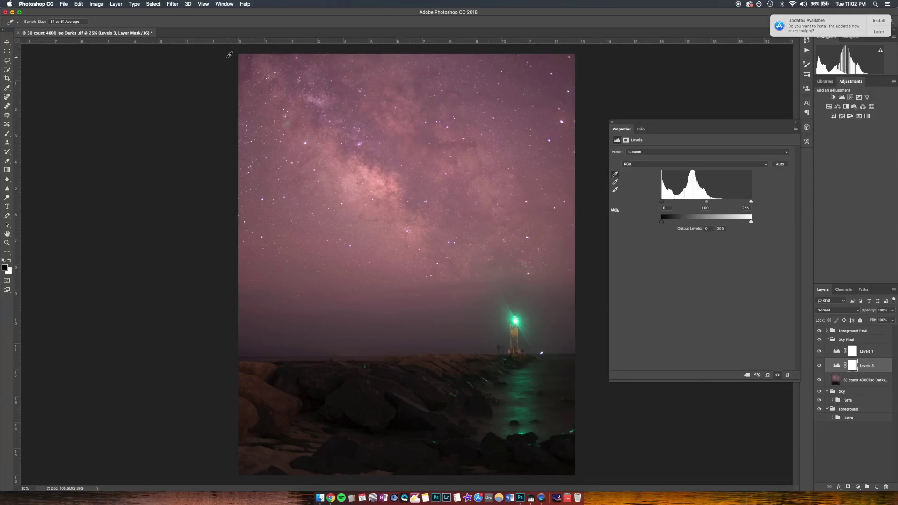
- Set the sky's black point by sampling the dark area at the image's extreme upper-left corner
{"action": "left_click", "coordinate": [249, 55]}
{"action": "left_click", "coordinate": [247, 54]}
{"action": "left_click", "coordinate": [246, 53]}
{"action": "left_click", "coordinate": [248, 55]}
{"action": "left_click", "coordinate": [247, 55]}
{"action": "left_click", "coordinate": [246, 56]}
{"action": "left_click", "coordinate": [245, 54]}
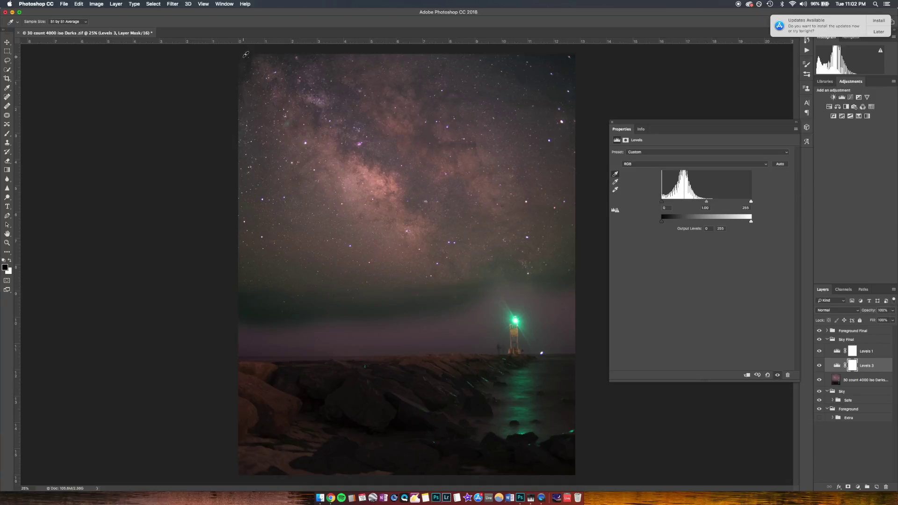
{"action": "left_click", "coordinate": [612, 122]}
- Expand the Foreground Final group and set its Levels adjustment to a white input of 202, keeping the midtone at 1.00
{"action": "left_click", "coordinate": [857, 332]}
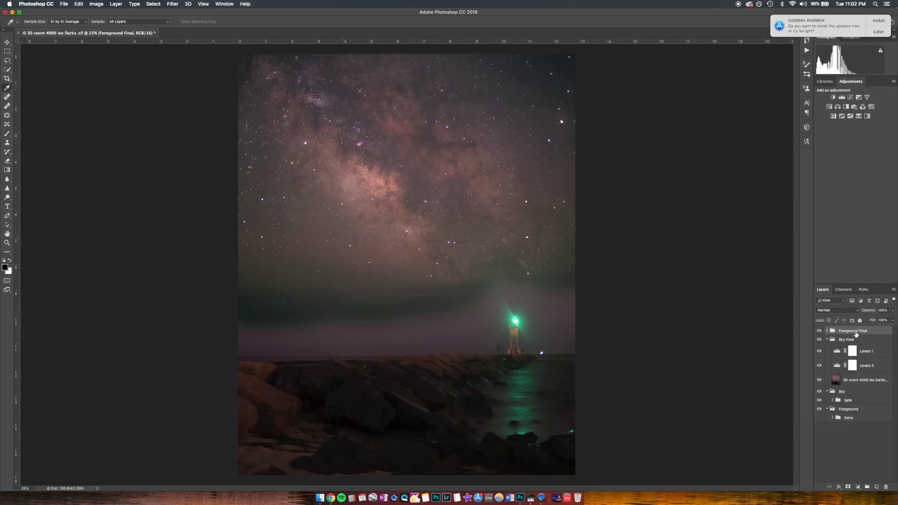
{"action": "left_click", "coordinate": [827, 331]}
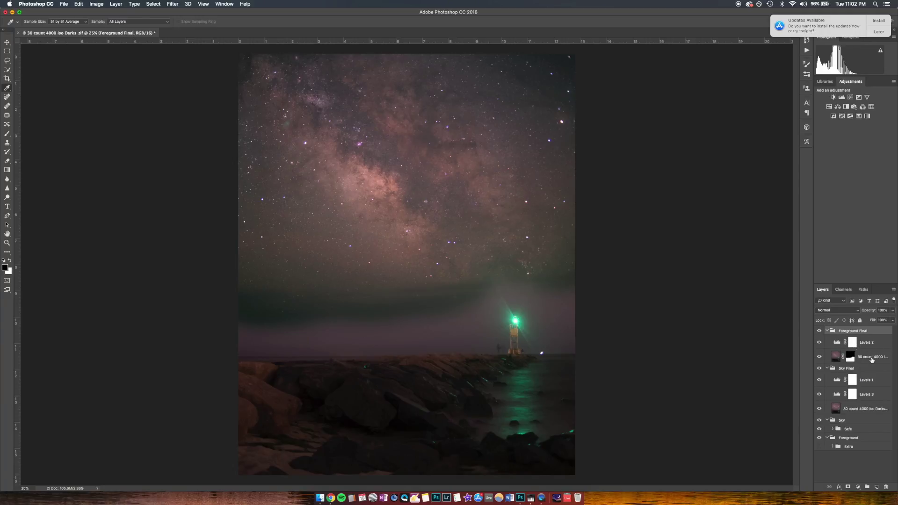
{"action": "left_click", "coordinate": [847, 352]}
{"action": "double_click", "coordinate": [839, 344]}
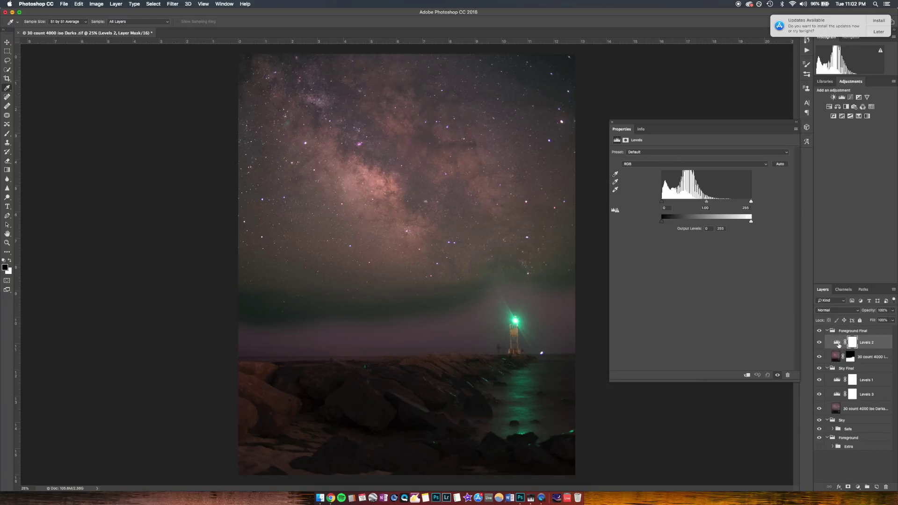
{"action": "left_click_drag", "start_coordinate": [750, 203], "coordinate": [733, 203]}
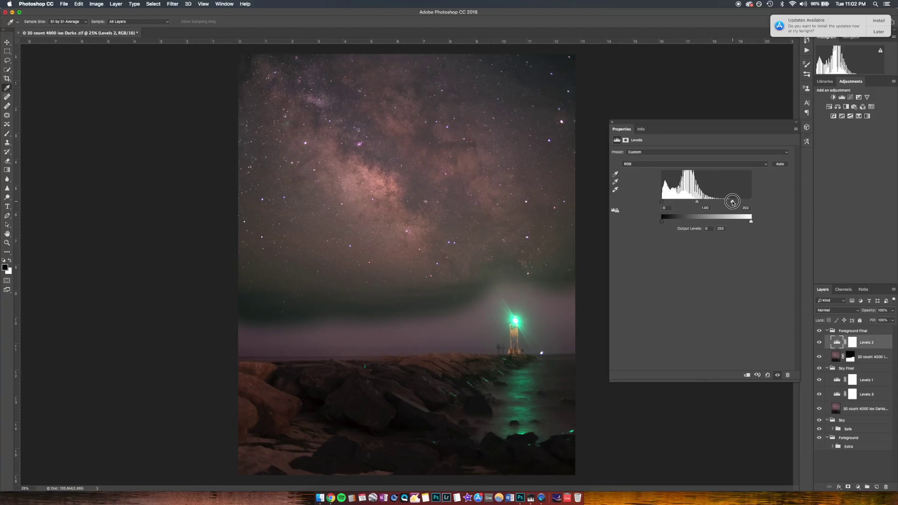
{"action": "left_click_drag", "start_coordinate": [696, 201], "coordinate": [697, 201]}
{"action": "left_click_drag", "start_coordinate": [662, 203], "coordinate": [662, 202]}
{"action": "double_click", "coordinate": [615, 175]}
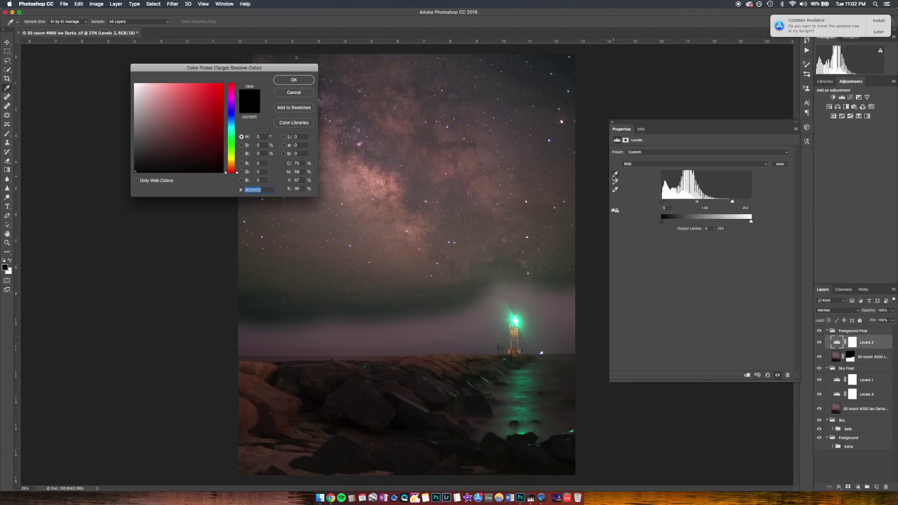
{"action": "left_click", "coordinate": [303, 95]}
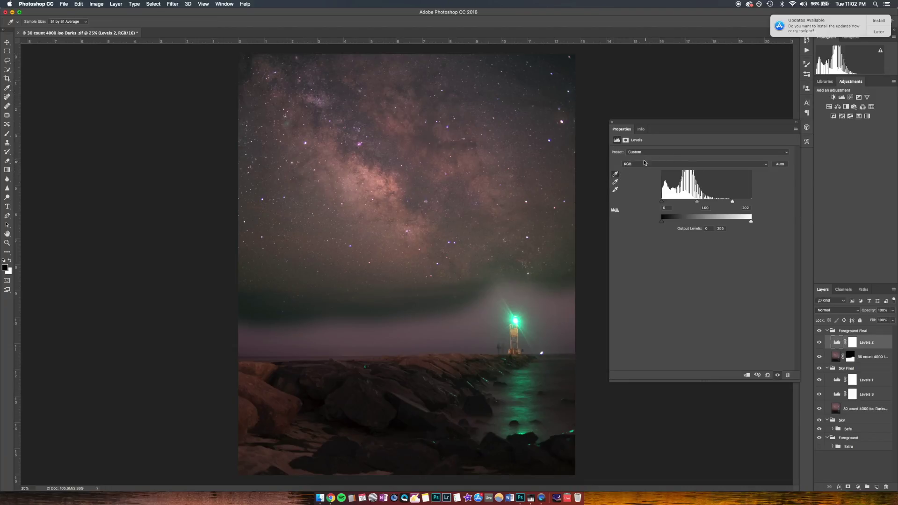
{"action": "left_click", "coordinate": [612, 122]}
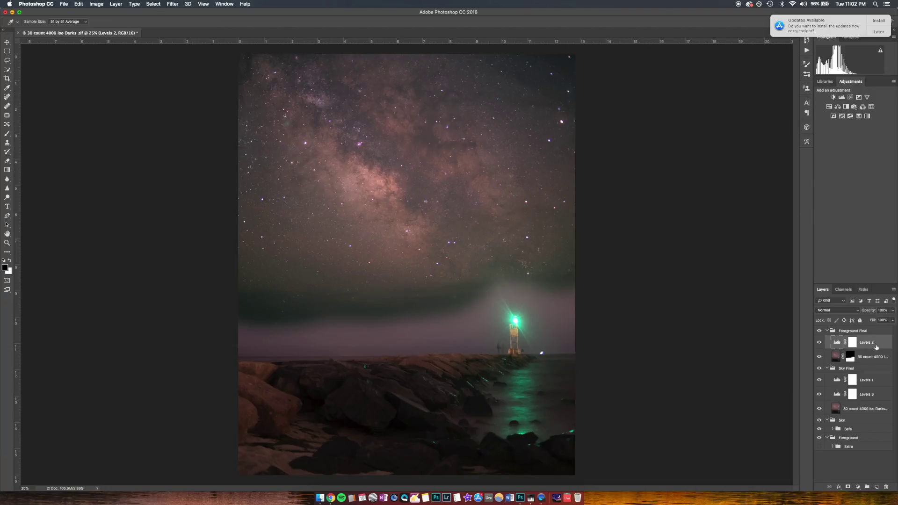
- Compare the sky with and without each of the two Levels adjustments in the Sky Final group
{"action": "left_click", "coordinate": [819, 380]}
{"action": "left_click", "coordinate": [819, 380]}
{"action": "left_click", "coordinate": [819, 381]}
{"action": "left_click", "coordinate": [819, 381]}
{"action": "left_click", "coordinate": [819, 395]}
{"action": "left_click", "coordinate": [819, 394]}
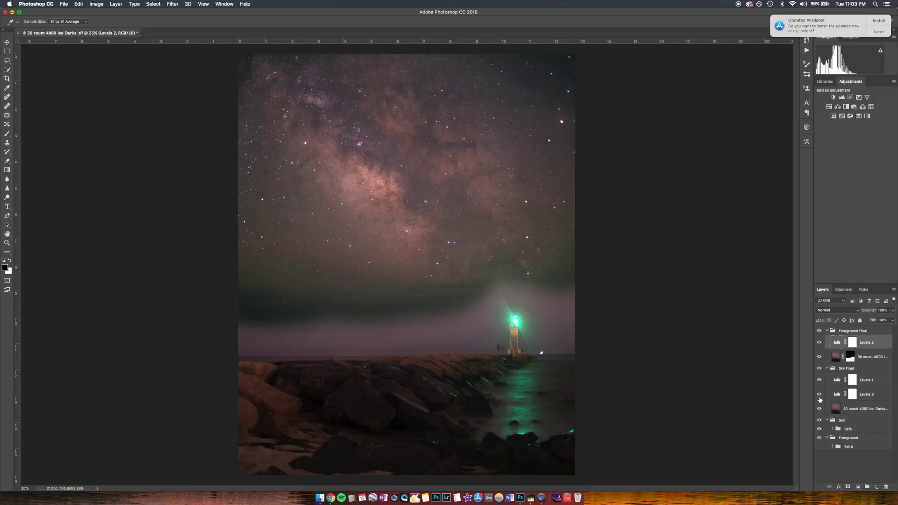
- Add a Levels adjustment directly above the masked foreground layer with a target shadow color of RGB 35, 35, 35, not saved as default
{"action": "left_click", "coordinate": [862, 358]}
{"action": "left_click", "coordinate": [843, 96]}
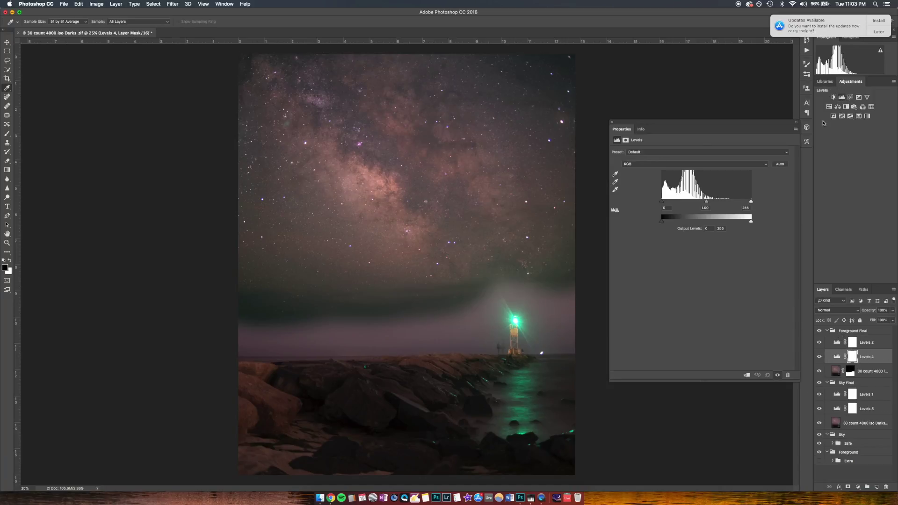
{"action": "double_click", "coordinate": [616, 173]}
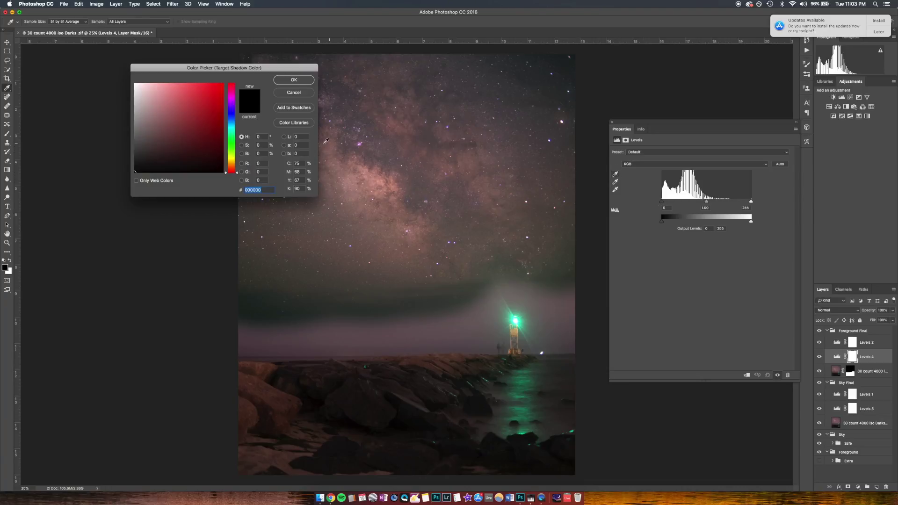
{"action": "left_click", "coordinate": [258, 163]}
{"action": "type", "text": "35"}
{"action": "key", "text": "Tab"}
{"action": "type", "text": "35"}
{"action": "key", "text": "Tab"}
{"action": "type", "text": "35"}
{"action": "left_click", "coordinate": [294, 80]}
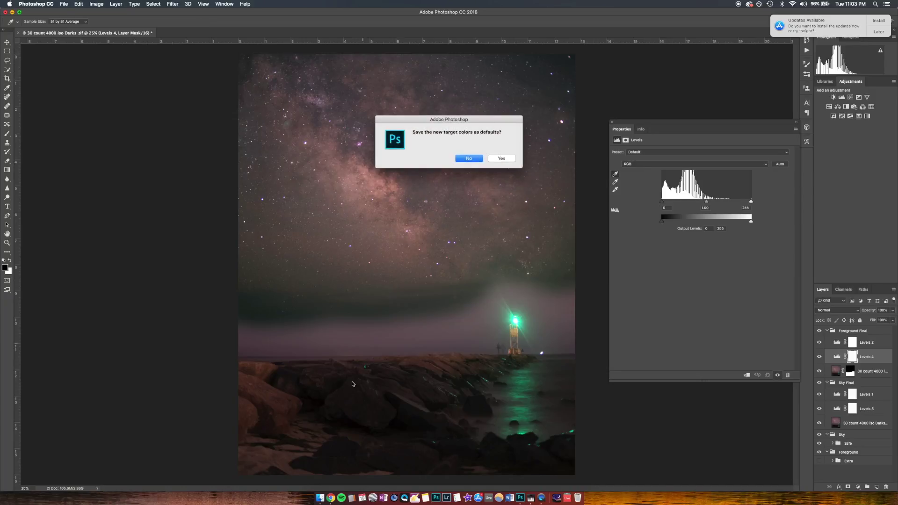
{"action": "left_click", "coordinate": [470, 159]}
- Try black point samples across the rocks, sand, water and horizon for the new foreground Levels adjustment
{"action": "left_click", "coordinate": [361, 414]}
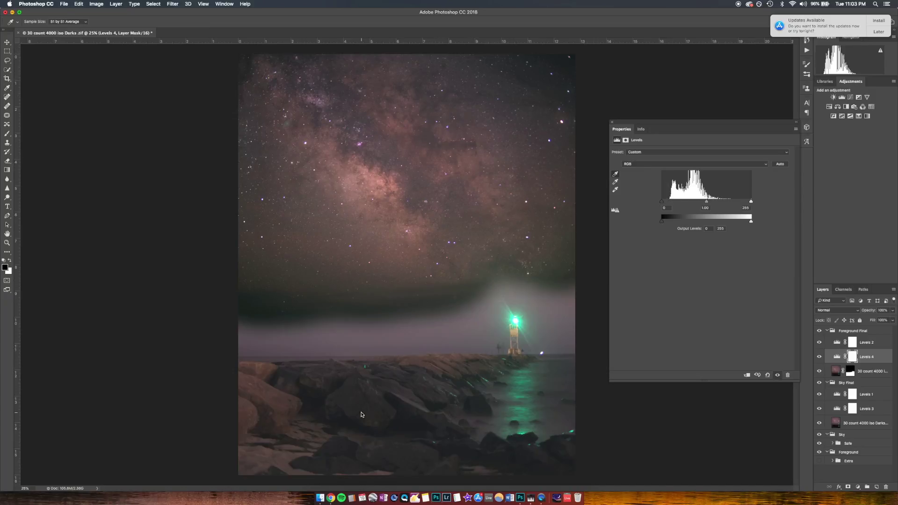
{"action": "left_click", "coordinate": [526, 369]}
{"action": "left_click", "coordinate": [560, 292]}
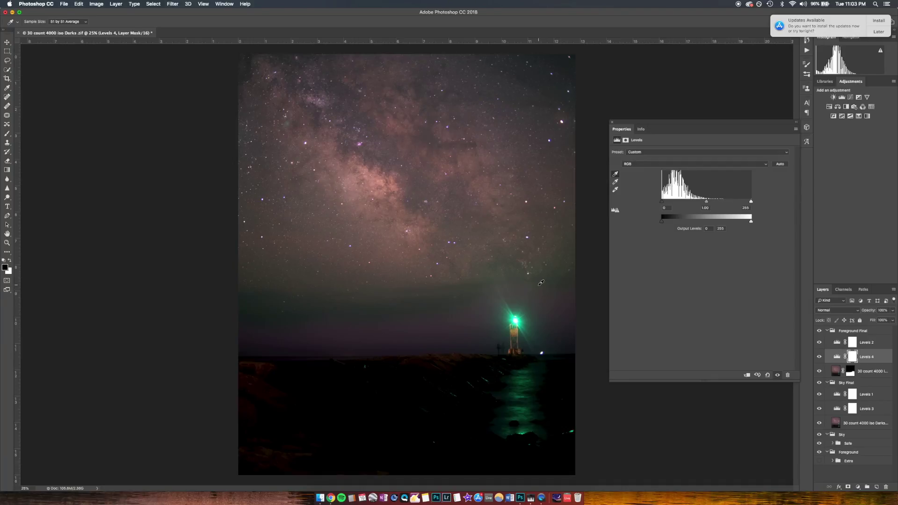
{"action": "left_click", "coordinate": [531, 284]}
{"action": "left_click", "coordinate": [497, 294]}
{"action": "left_click", "coordinate": [413, 325]}
{"action": "left_click", "coordinate": [278, 379]}
{"action": "left_click", "coordinate": [251, 474]}
{"action": "left_click", "coordinate": [242, 473]}
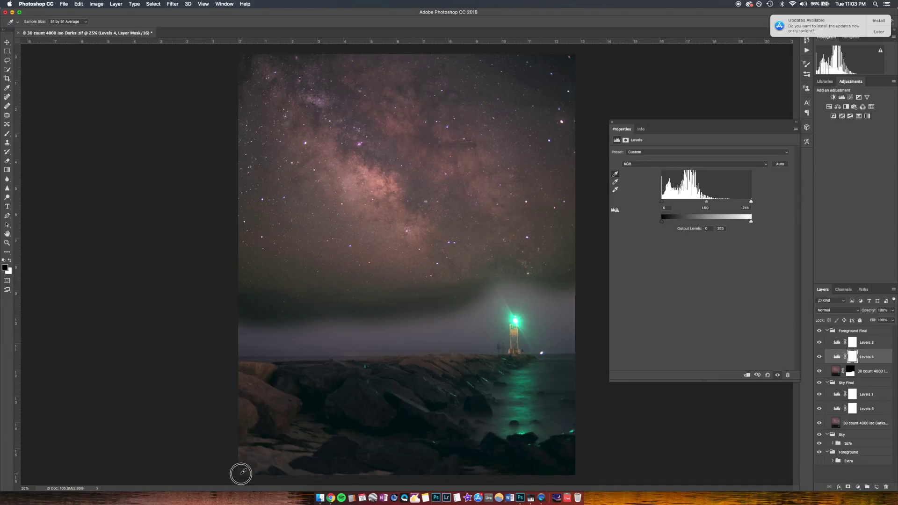
{"action": "left_click", "coordinate": [245, 454]}
{"action": "left_click", "coordinate": [250, 445]}
{"action": "left_click", "coordinate": [263, 424]}
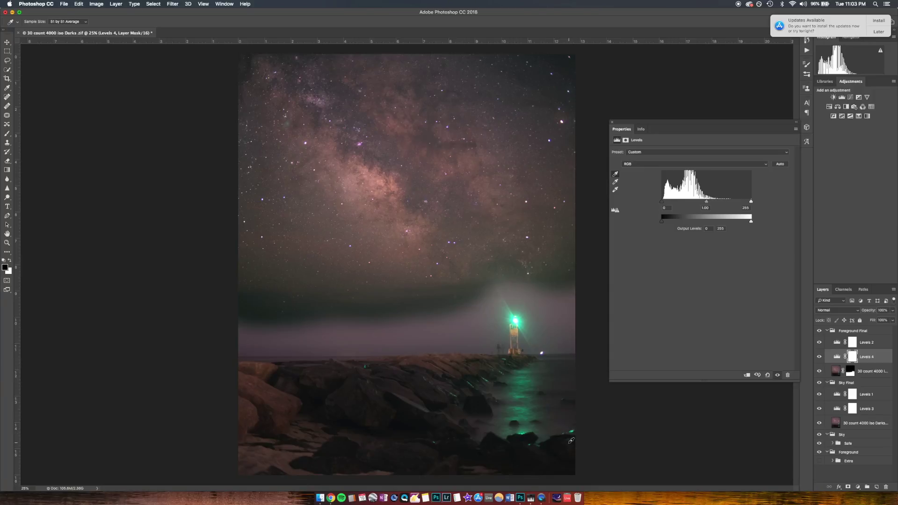
{"action": "left_click", "coordinate": [575, 414]}
{"action": "left_click", "coordinate": [545, 433]}
{"action": "left_click", "coordinate": [552, 440]}
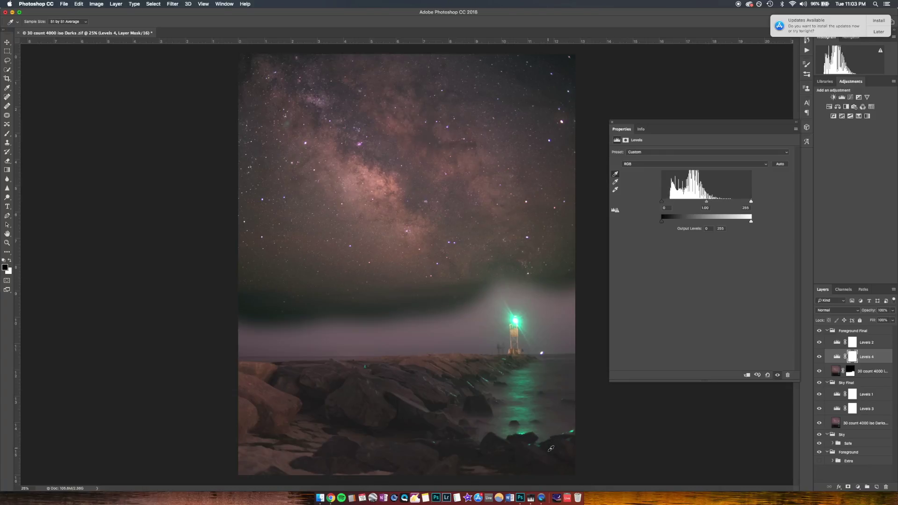
{"action": "left_click_drag", "start_coordinate": [518, 463], "coordinate": [247, 331]}
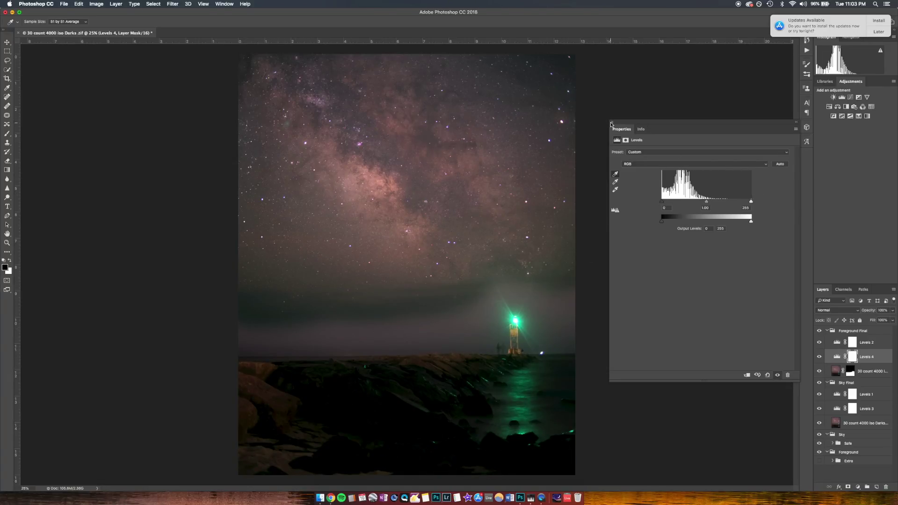
- Delete the Levels 4 adjustment from the Foreground Final group
{"action": "right_click", "coordinate": [863, 358]}
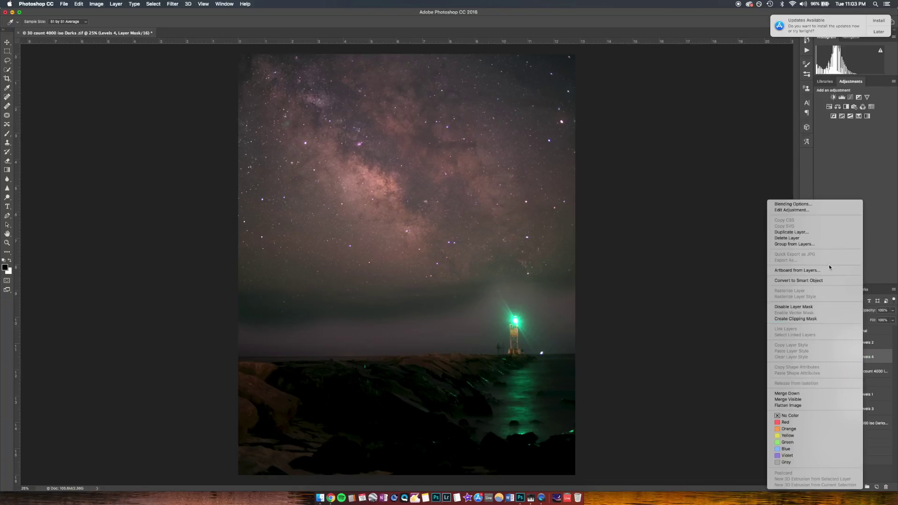
{"action": "left_click", "coordinate": [825, 238]}
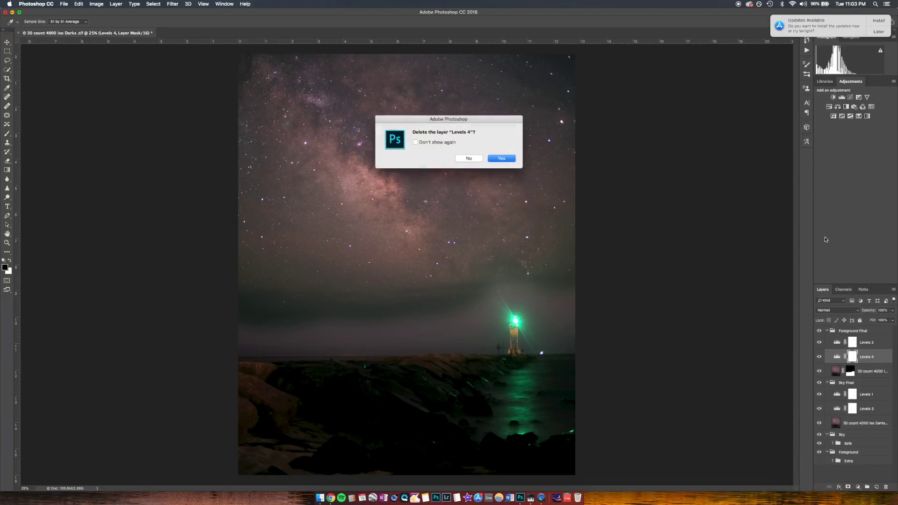
{"action": "left_click", "coordinate": [514, 159]}
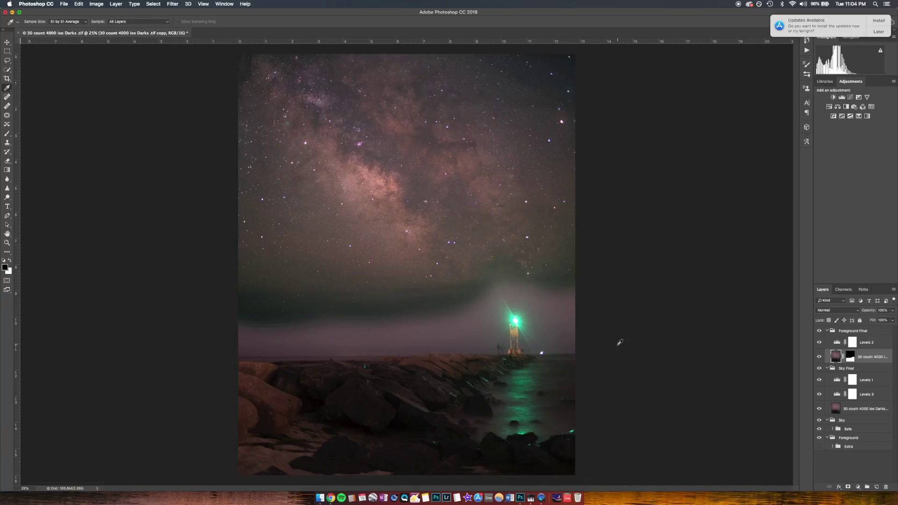
- Postpone the system update notification until tomorrow
{"action": "left_click", "coordinate": [878, 32]}
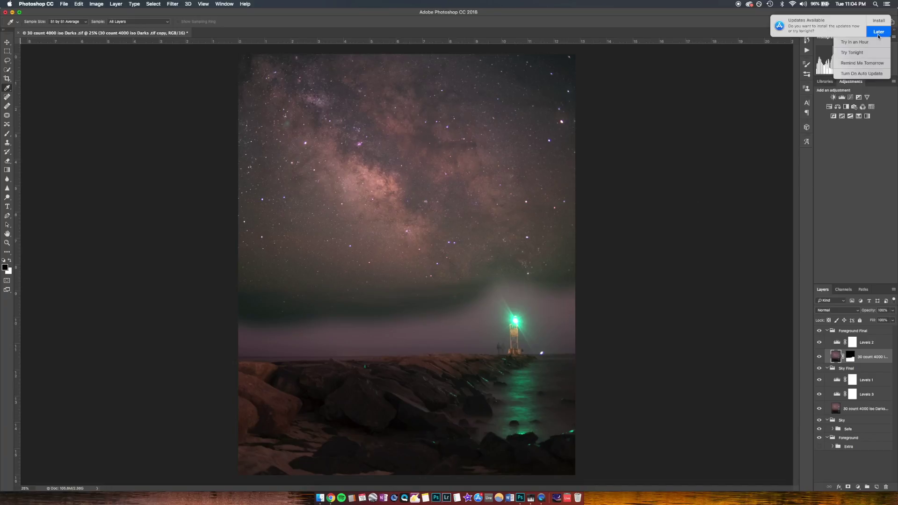
{"action": "left_click", "coordinate": [873, 63]}
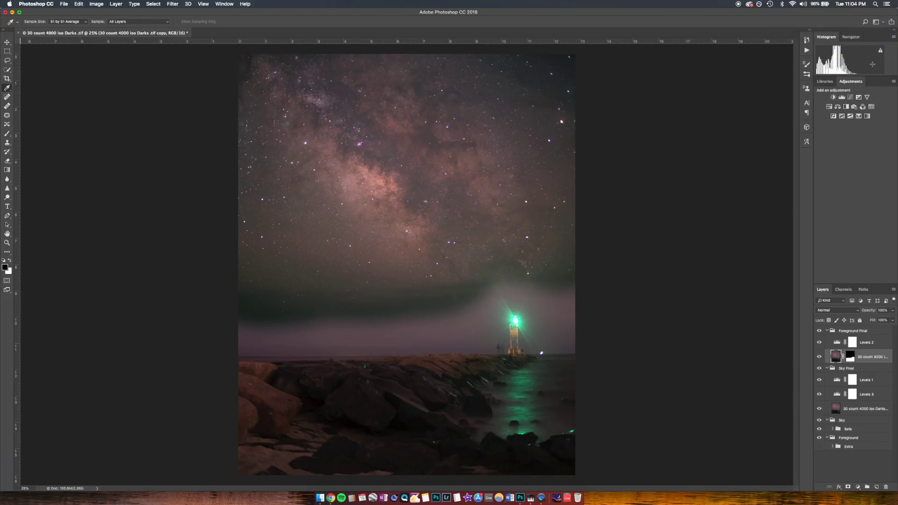